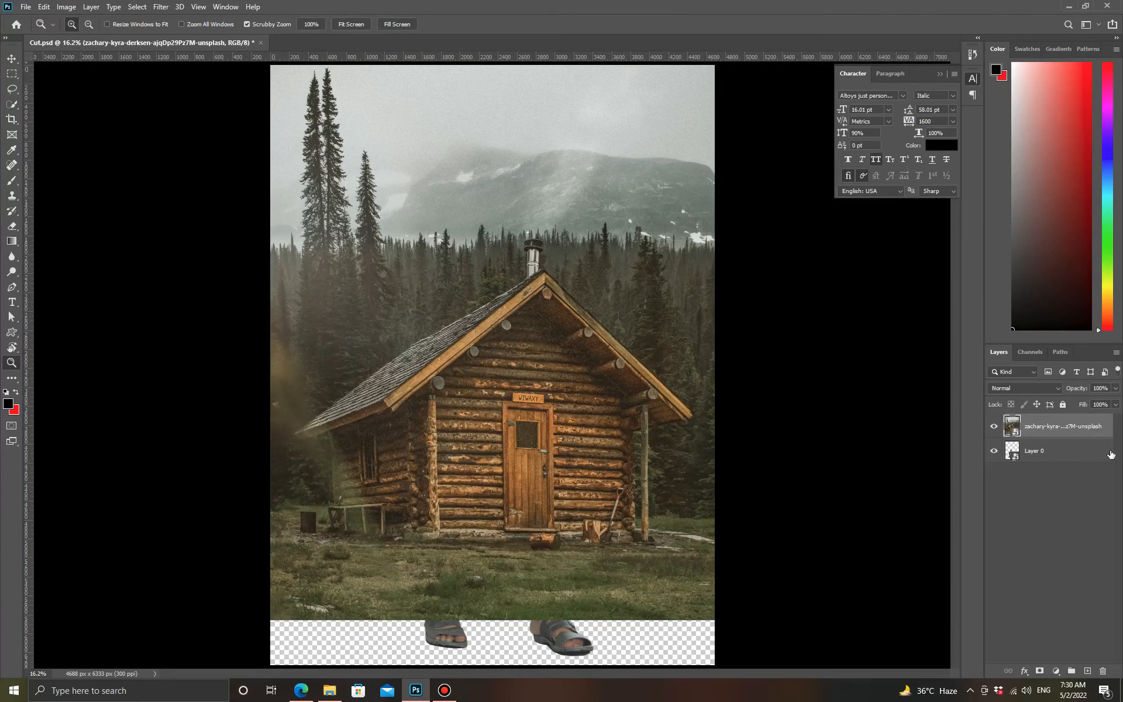
- Move the zachary-kyra cabin photo layer beneath Layer 0 so the squatting man shows in front of it
drag(1065, 426, 1070, 496)
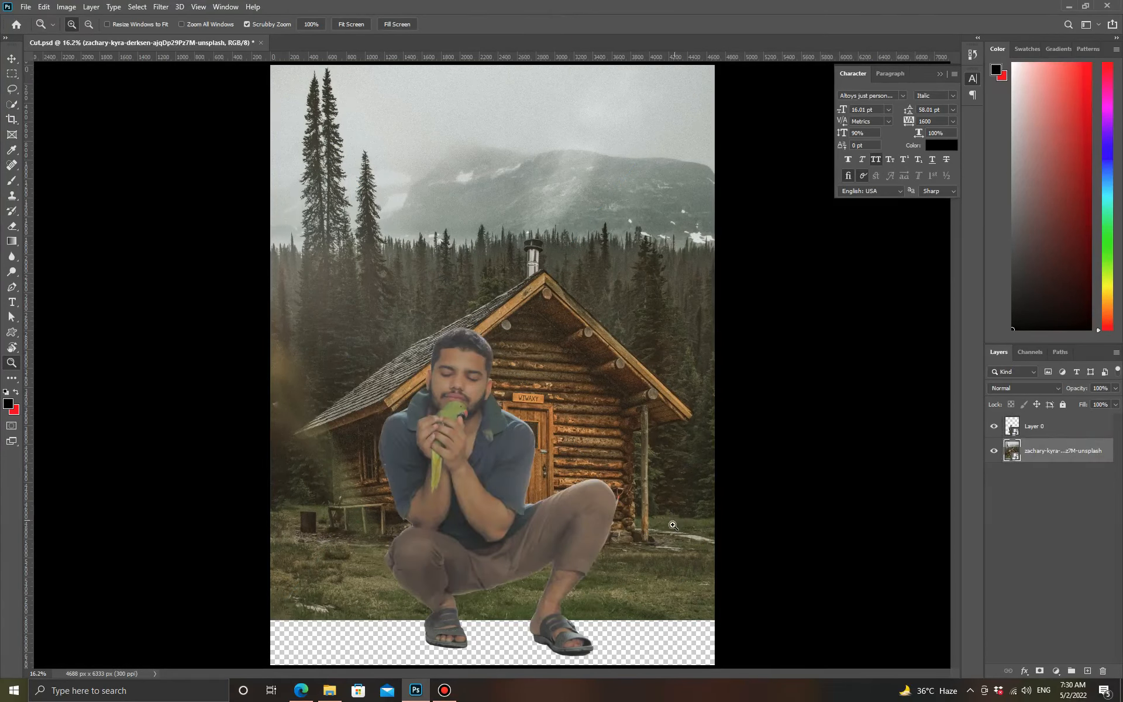
click(330, 690)
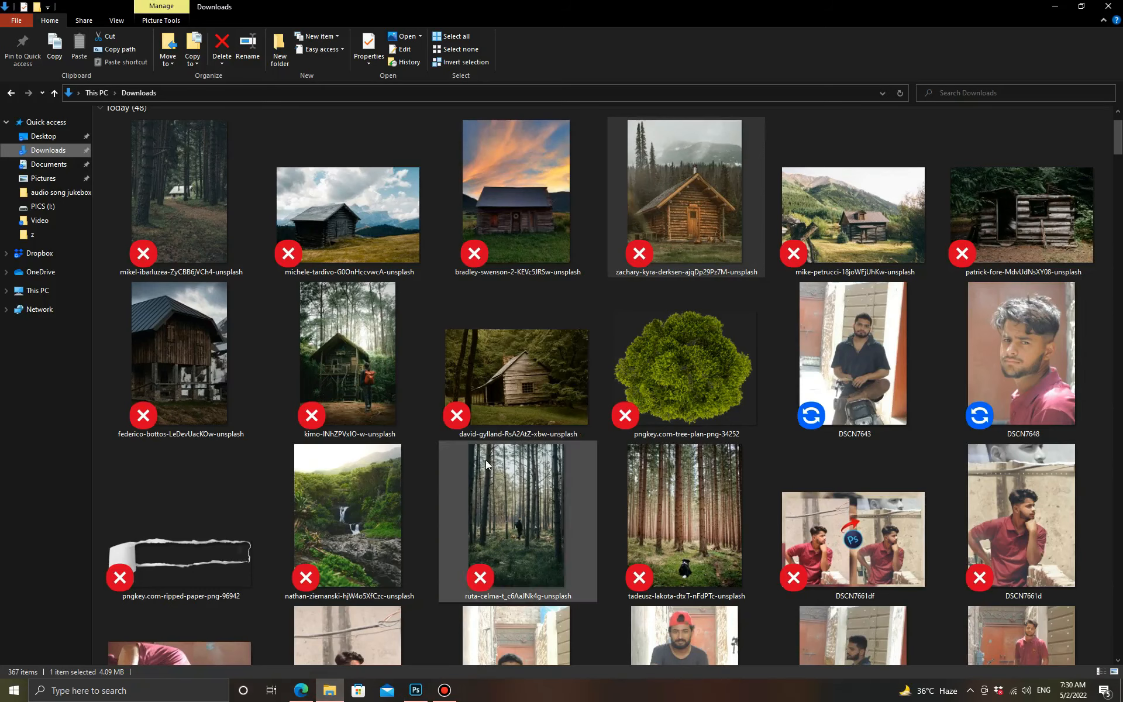
drag(193, 397, 693, 68)
click(549, 25)
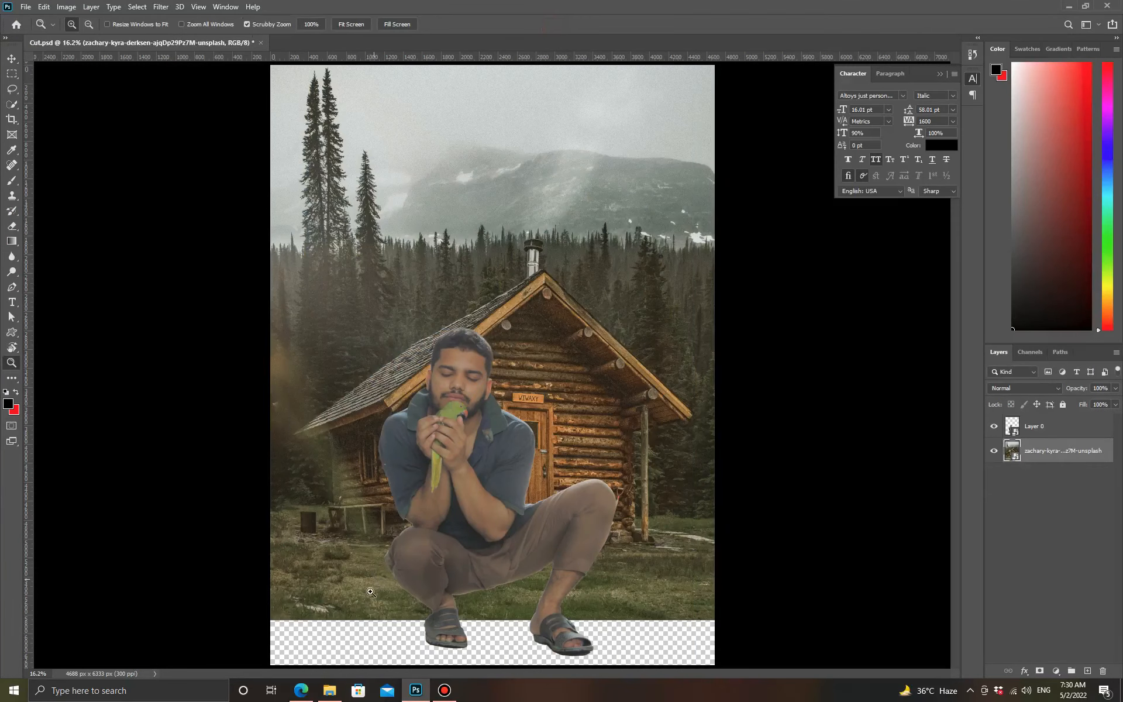
- Place the david-gylland cabin photo from Downloads below Layer 0, scaled to 32.46% along the canvas bottom, and add a layer mask
click(336, 690)
drag(563, 382, 625, 632)
drag(492, 226, 501, 158)
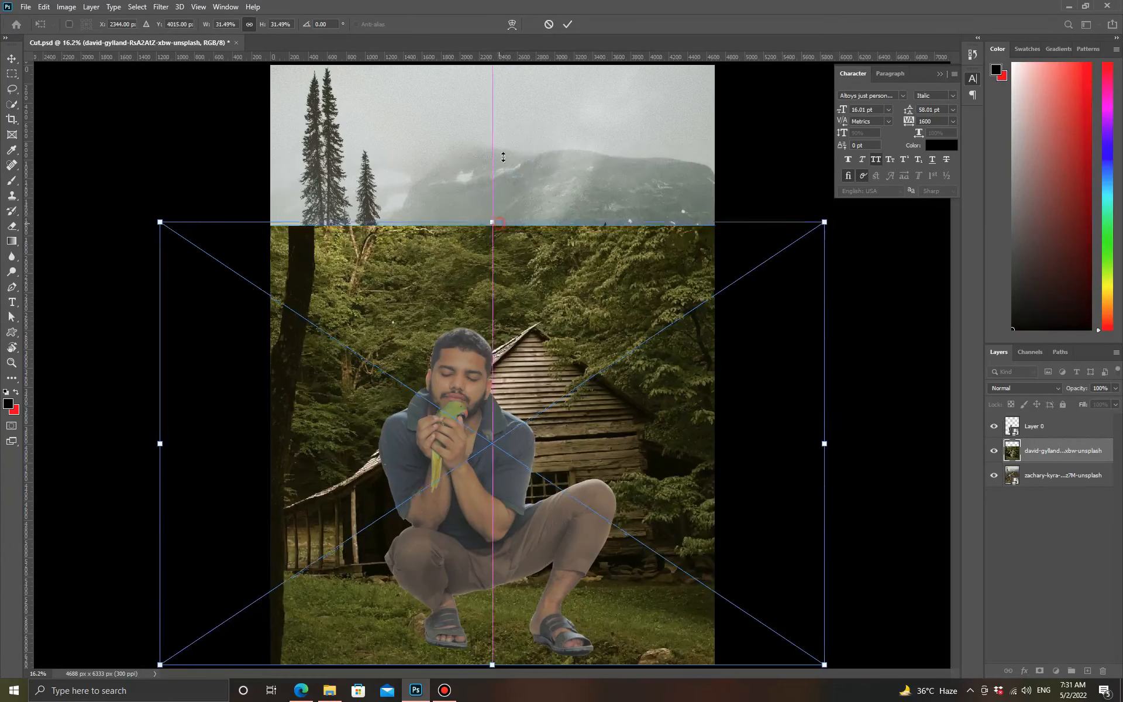
drag(517, 291, 583, 293)
drag(555, 156, 523, 264)
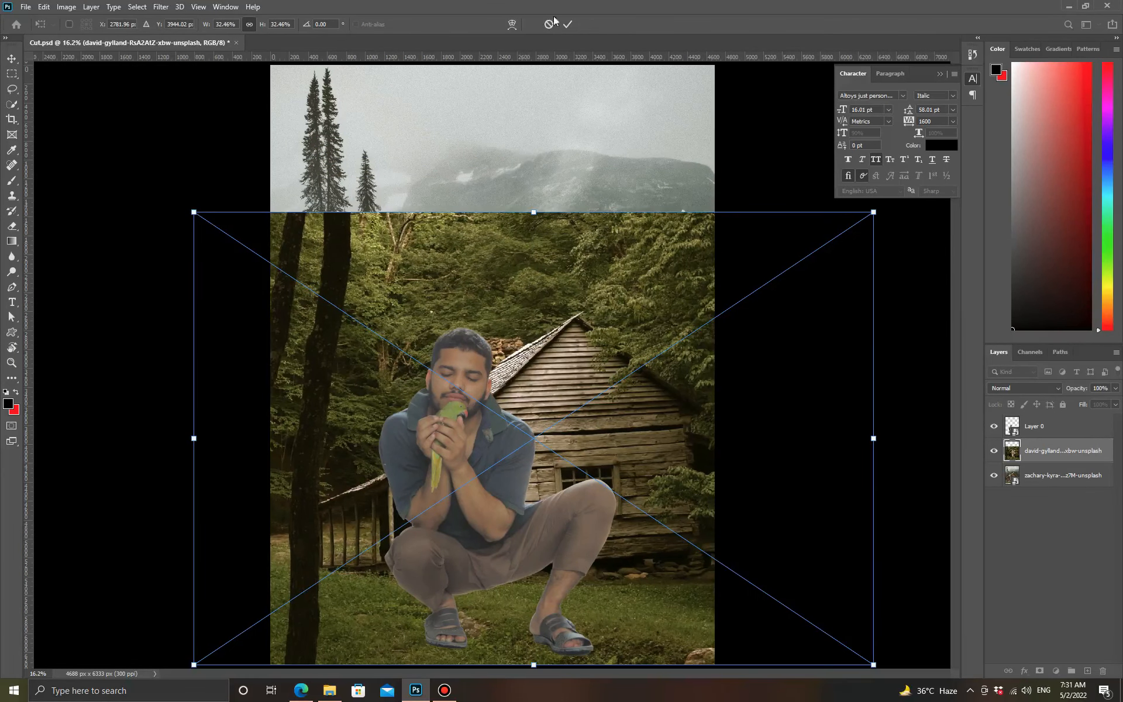
key(z)
click(568, 24)
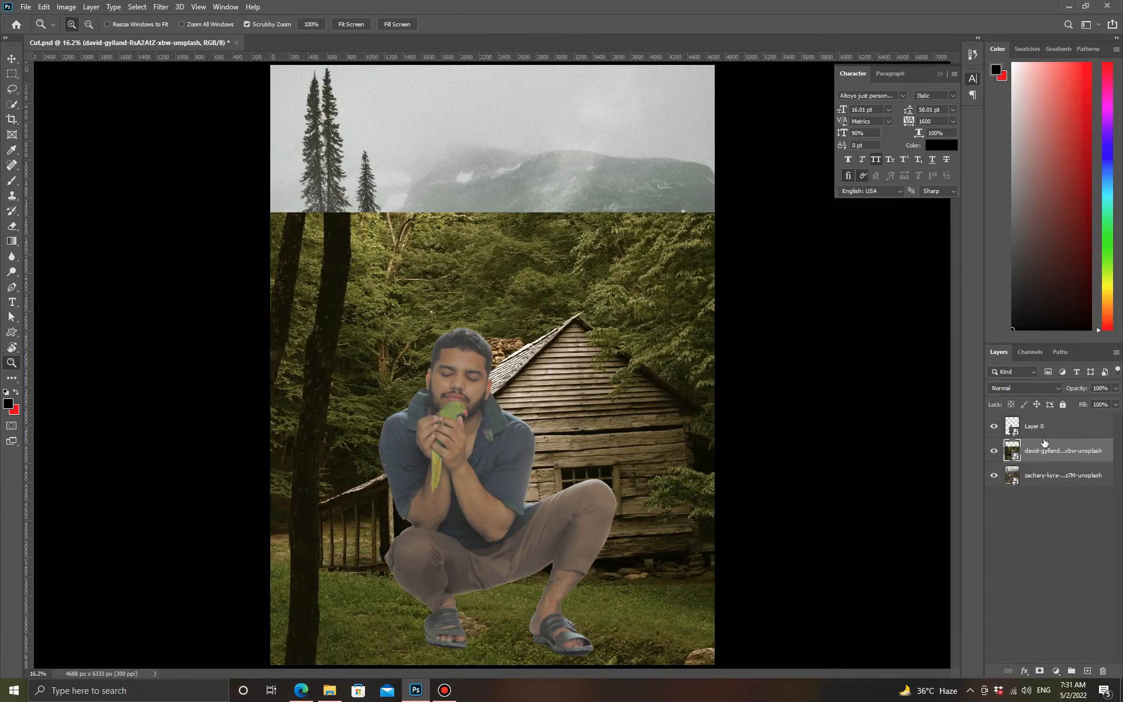
click(1040, 671)
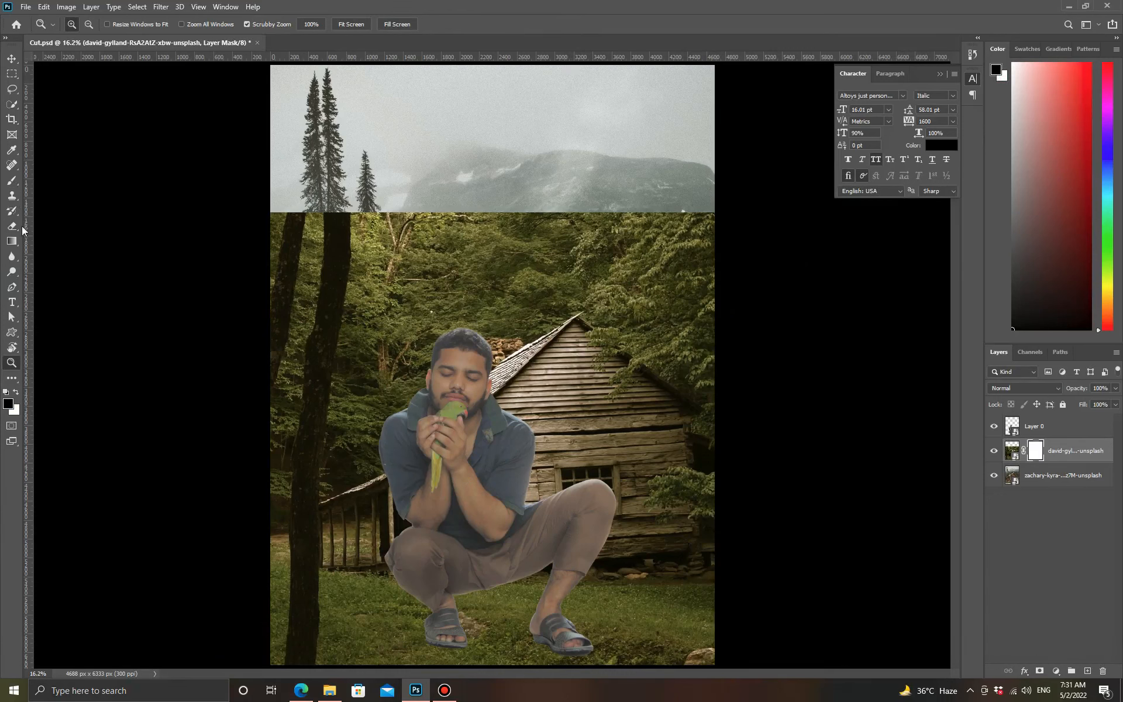
- Try blending the david-gylland photo into the cabin background with linear gradients on its mask, and refill the mask white
click(11, 241)
drag(450, 386, 455, 270)
key(ctrl+z)
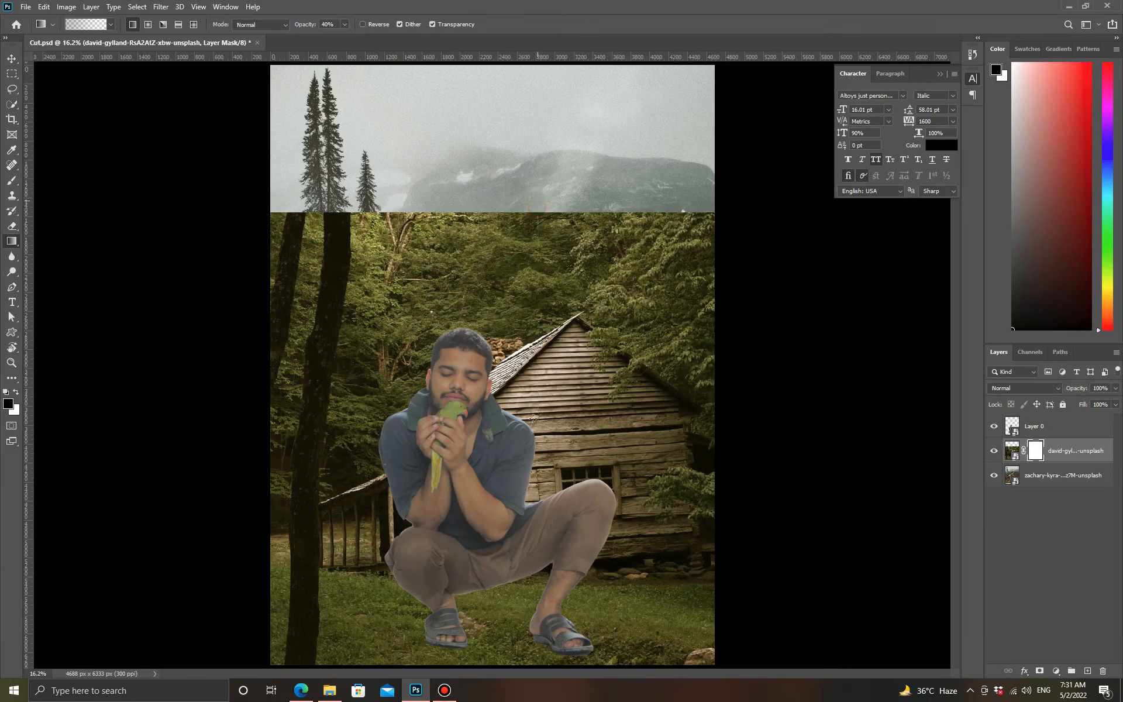
drag(537, 202, 533, 418)
drag(528, 262, 520, 398)
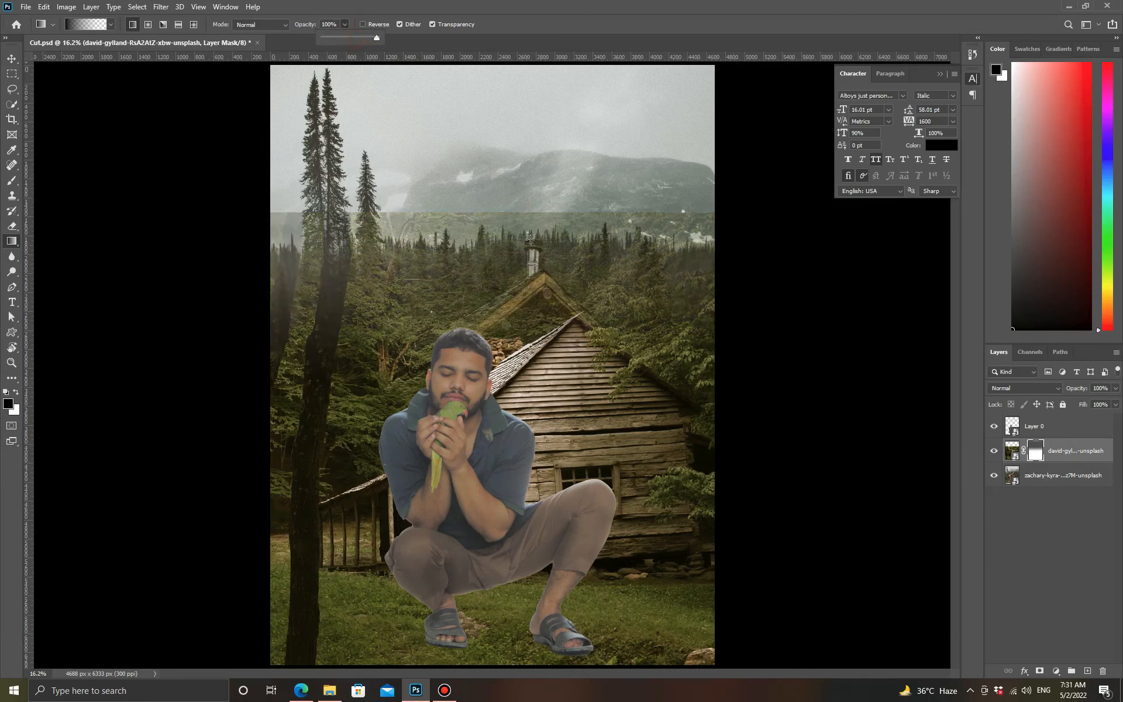
drag(530, 239, 543, 472)
drag(555, 402, 556, 491)
drag(550, 438, 547, 544)
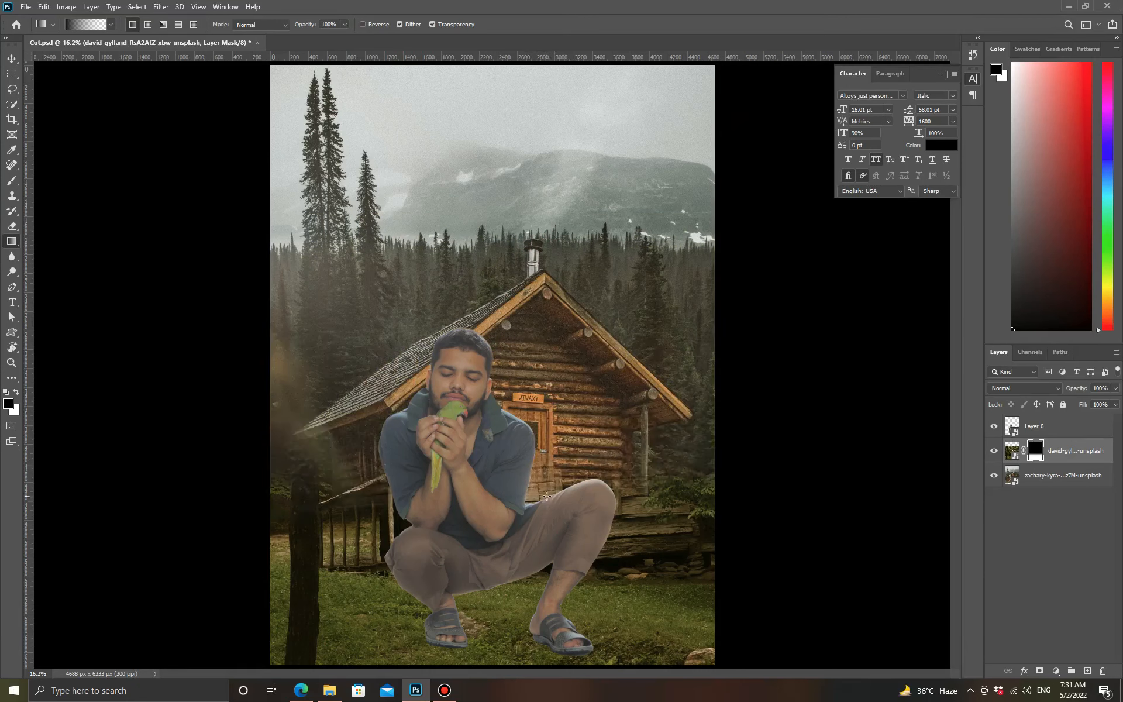
drag(547, 497, 552, 615)
drag(559, 540, 560, 617)
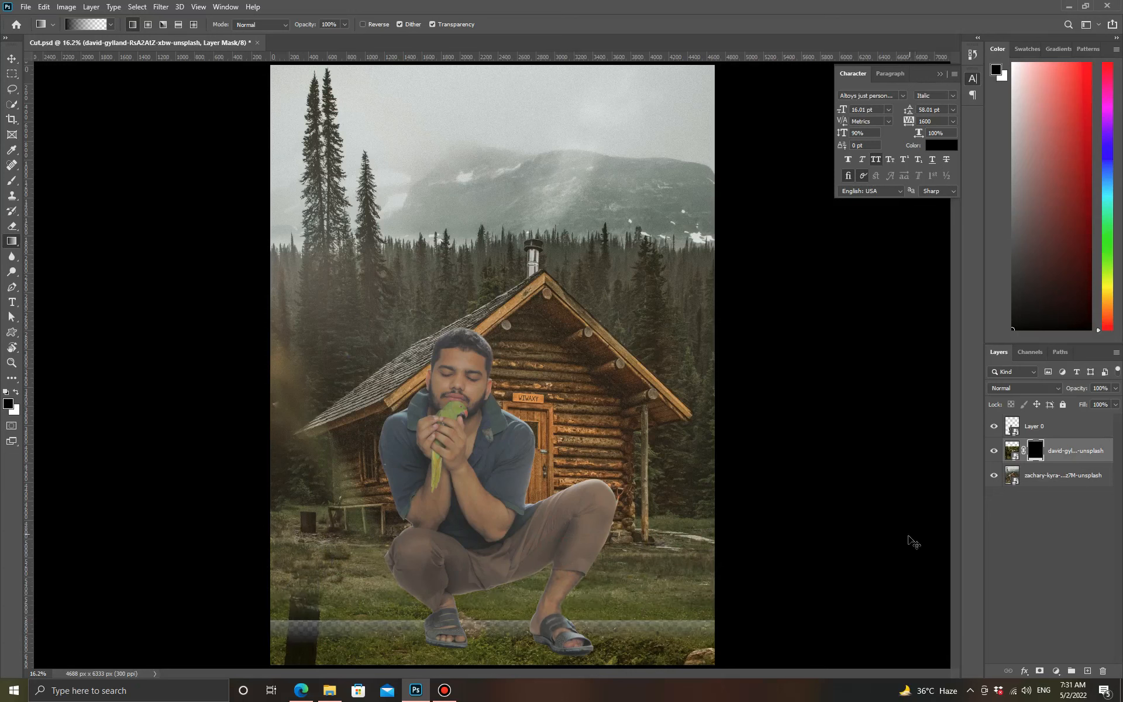
key(ctrl+BackSpace)
- Paint out the trees and barn on the david-gylland layer's mask, keeping only the grass along the bottom
key(b)
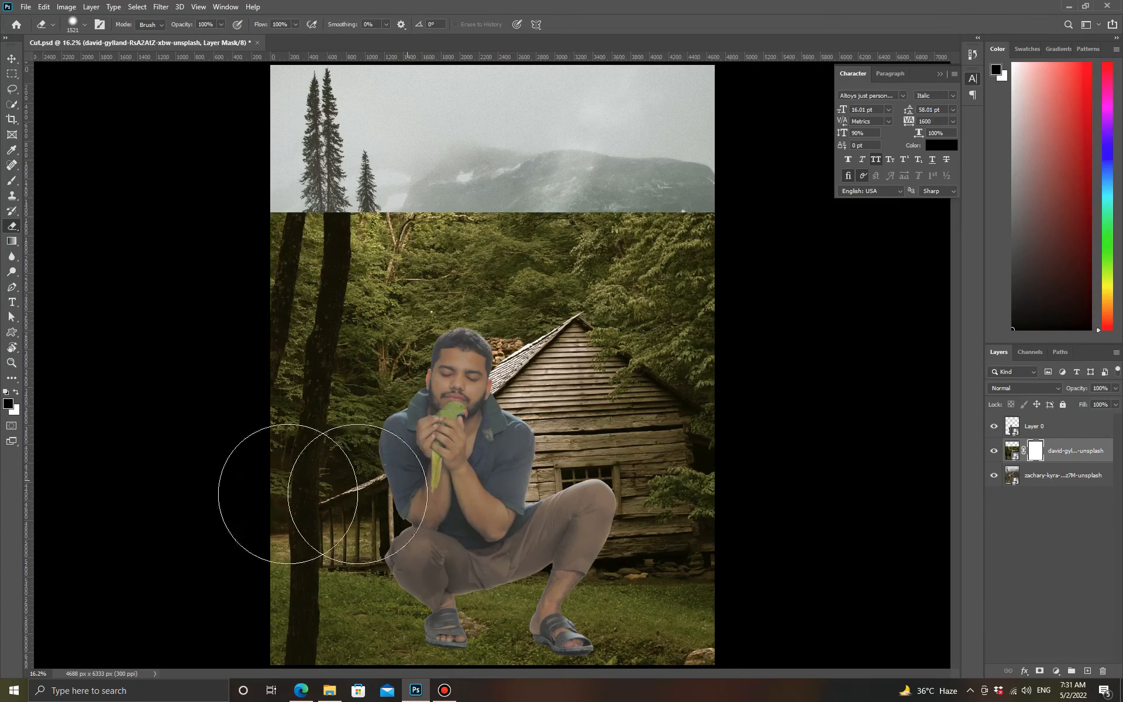
mouse_move(383, 438)
mouse_down()
mouse_move(602, 461)
mouse_move(208, 473)
mouse_up()
mouse_move(565, 366)
mouse_down()
mouse_move(208, 289)
mouse_move(512, 322)
mouse_move(875, 396)
mouse_move(431, 376)
mouse_up()
mouse_move(629, 499)
mouse_down()
mouse_move(591, 481)
mouse_move(627, 157)
mouse_up()
mouse_move(682, 539)
mouse_down()
mouse_move(407, 533)
mouse_move(294, 543)
mouse_up()
drag(656, 503, 587, 497)
- Scale the masked david-gylland grass layer to 124.37% and reposition it over the foreground
key(ctrl+t)
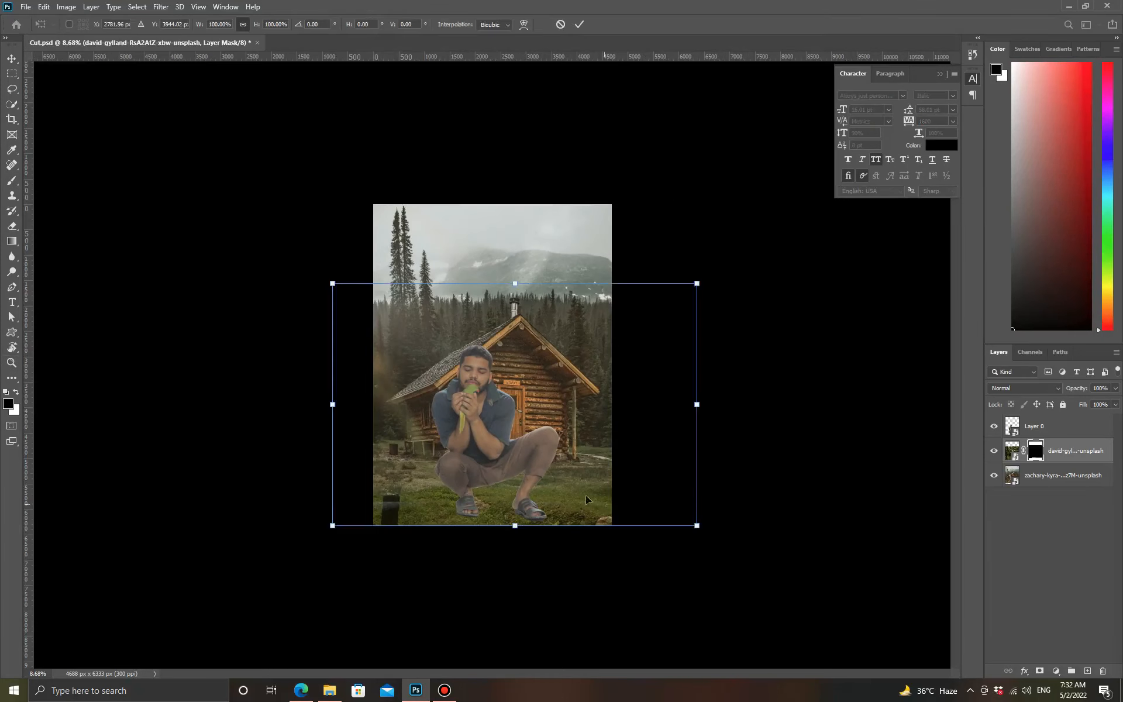
drag(697, 405, 786, 379)
drag(724, 409, 685, 386)
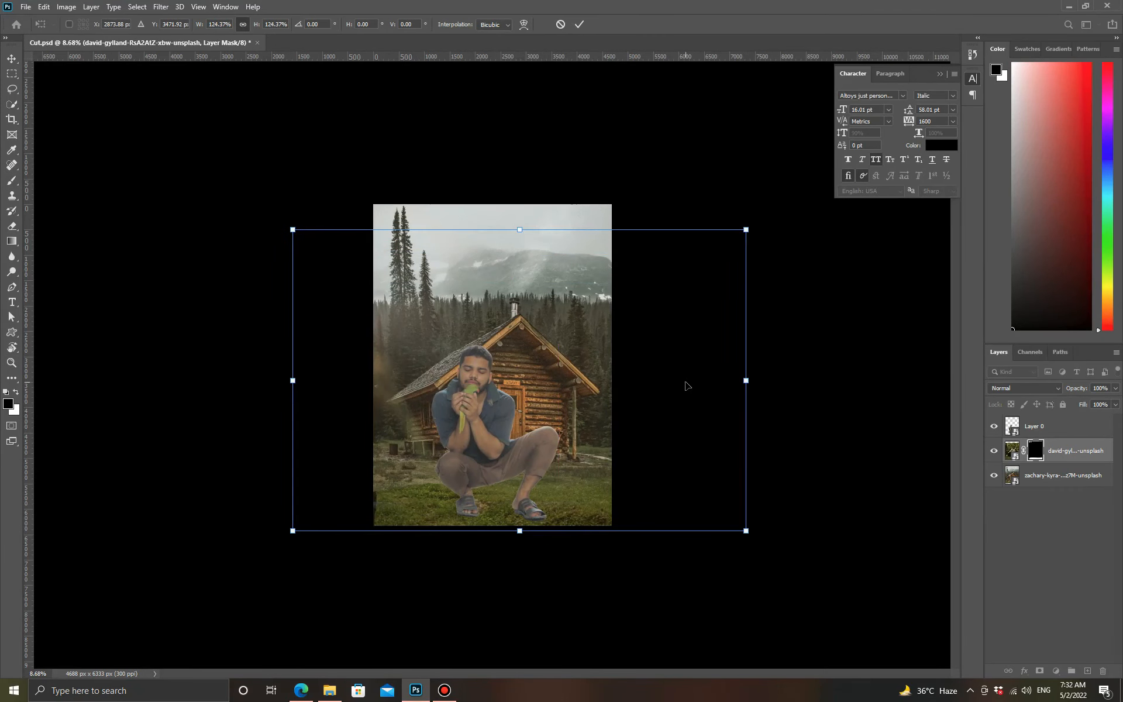
click(579, 24)
right_click(545, 397)
click(557, 404)
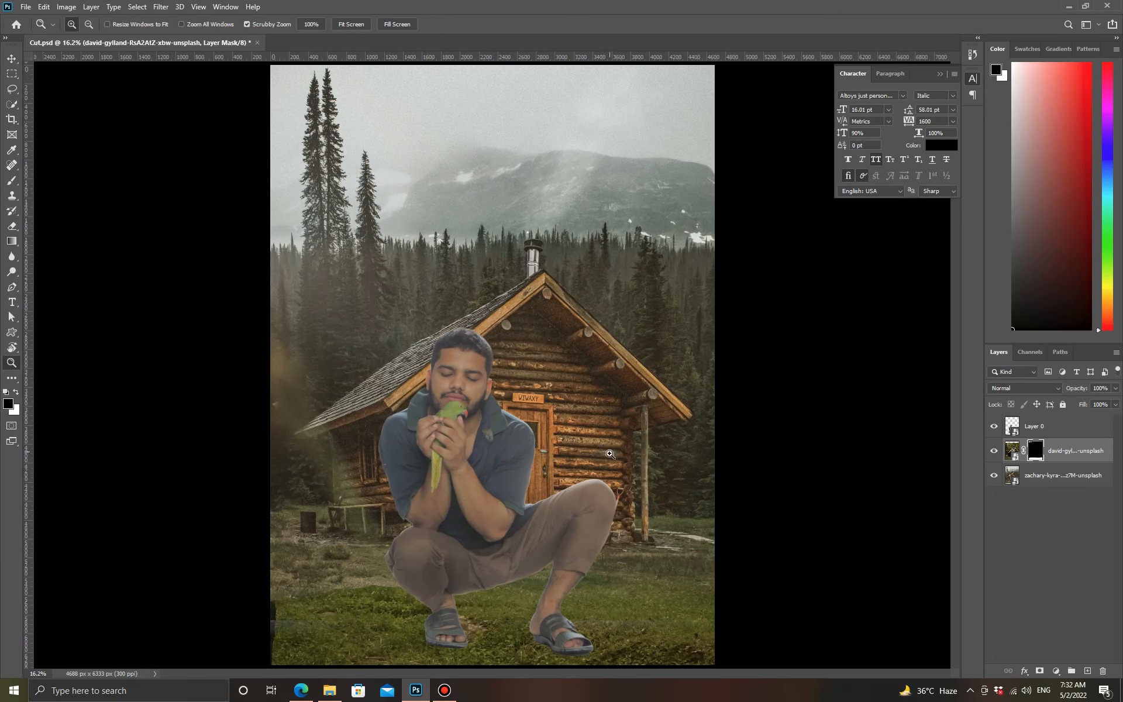
- Soften the upper left edge of the added grass by painting black on its mask with a large soft brush
key(e)
key(b)
drag(393, 557, 290, 546)
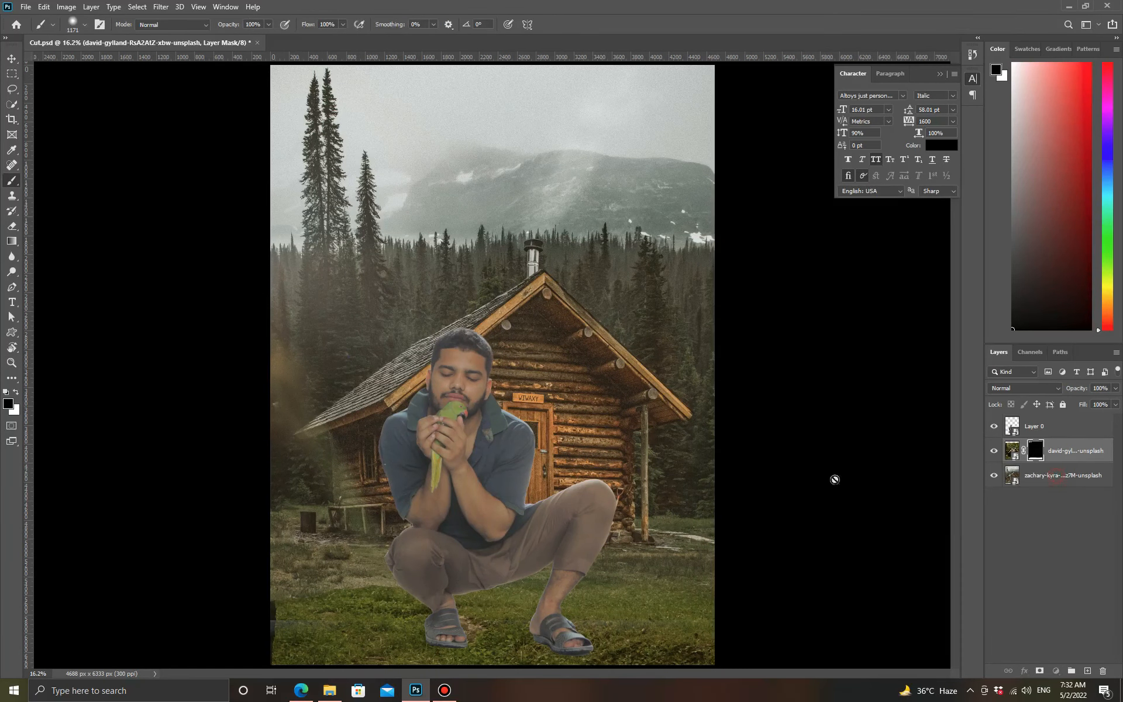
- Shift the zachary-kyra cabin background slightly down behind the grass layer
click(1056, 475)
key(v)
drag(659, 467, 658, 479)
drag(682, 426, 682, 428)
- Blend the added grass into the lowered cabin background by brushing its mask around the man's knee and the left edge
click(1036, 451)
key(b)
mouse_move(428, 537)
mouse_down()
mouse_move(437, 575)
mouse_move(361, 554)
mouse_move(355, 579)
mouse_move(385, 560)
mouse_move(383, 575)
mouse_move(358, 581)
mouse_up()
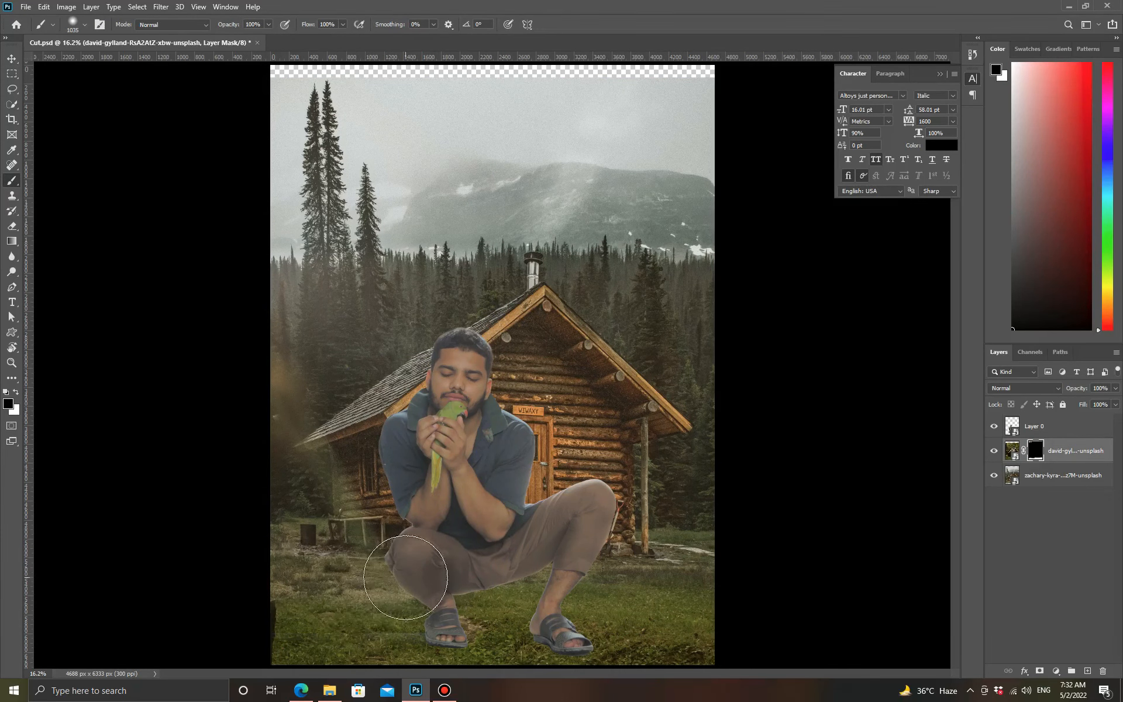
drag(443, 572, 410, 572)
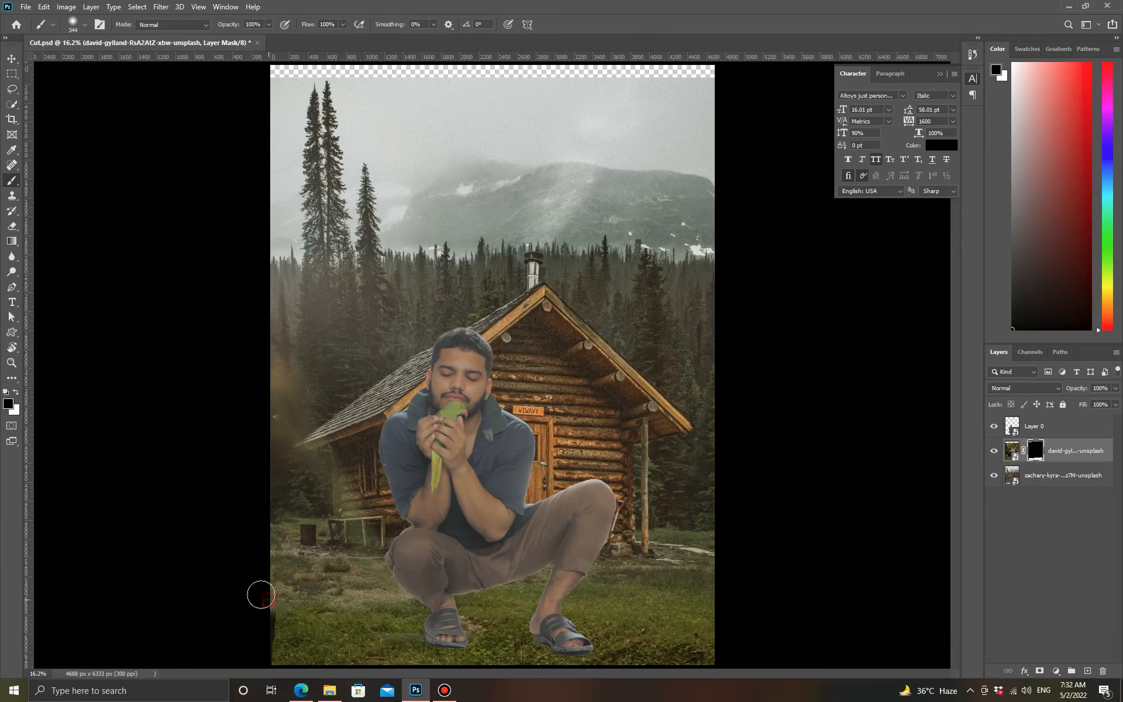
- Crop a narrow strip off the canvas's left side to a width of 4589 px, keeping the full height
key(c)
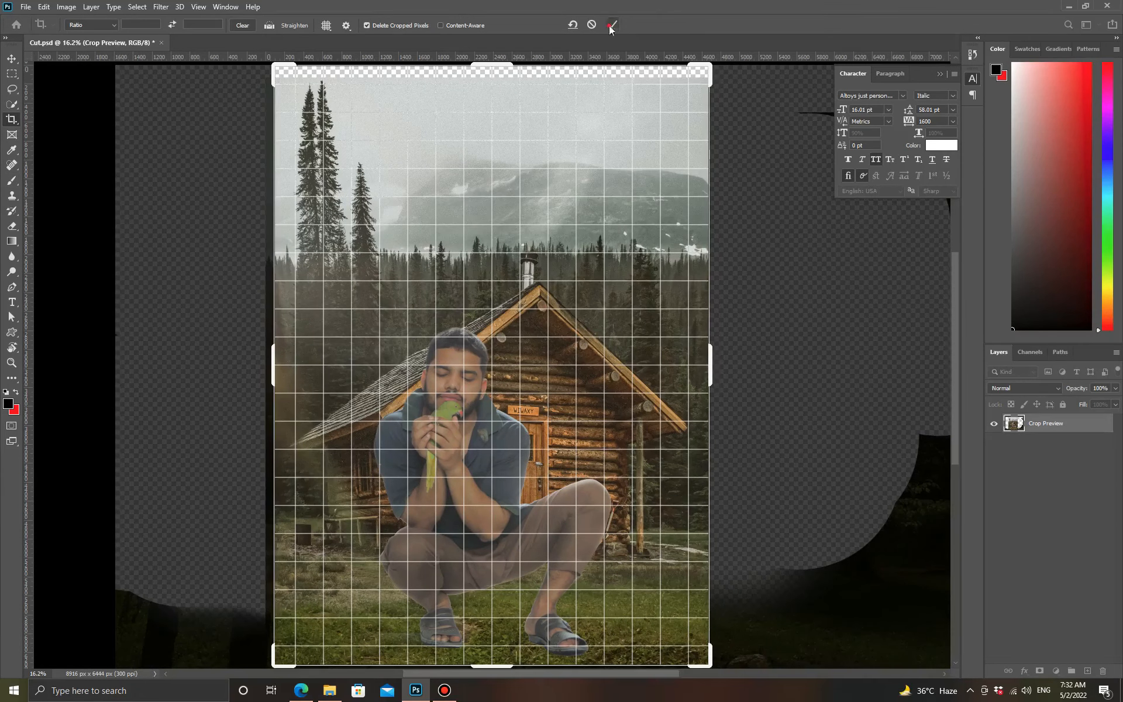
click(610, 26)
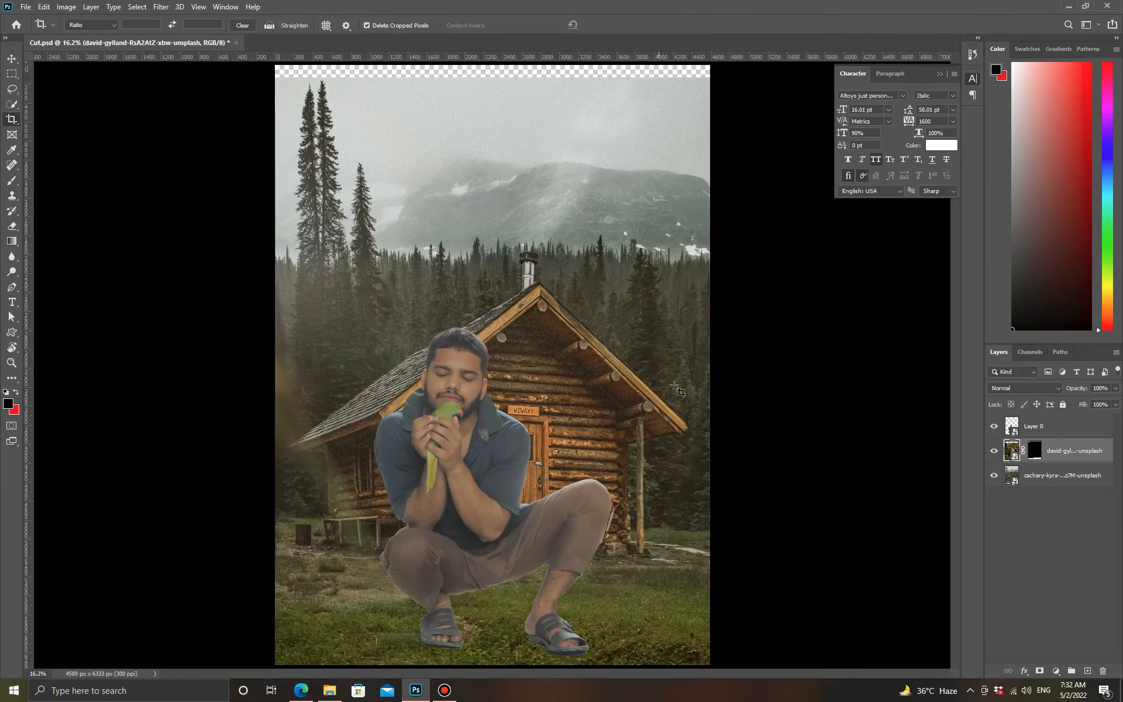
- Scale down the squatting man on Layer 0 and position him on the grass in front of the cabin door
click(1038, 433)
key(ctrl+t)
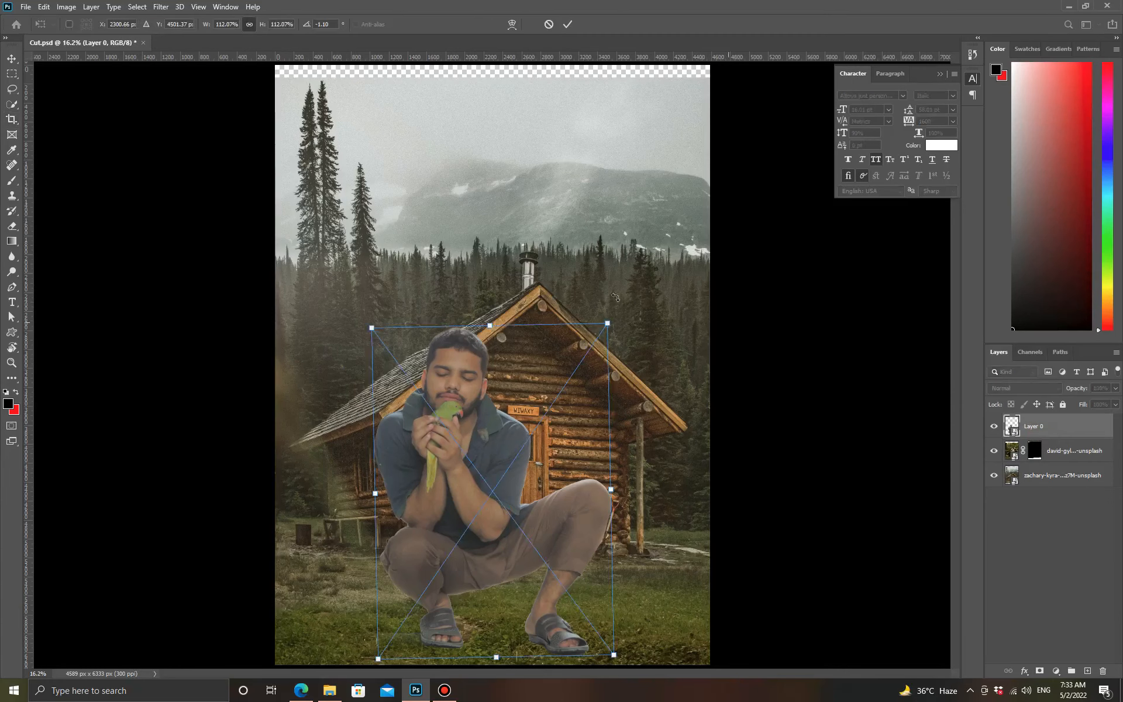
drag(493, 326, 496, 441)
drag(586, 515, 524, 523)
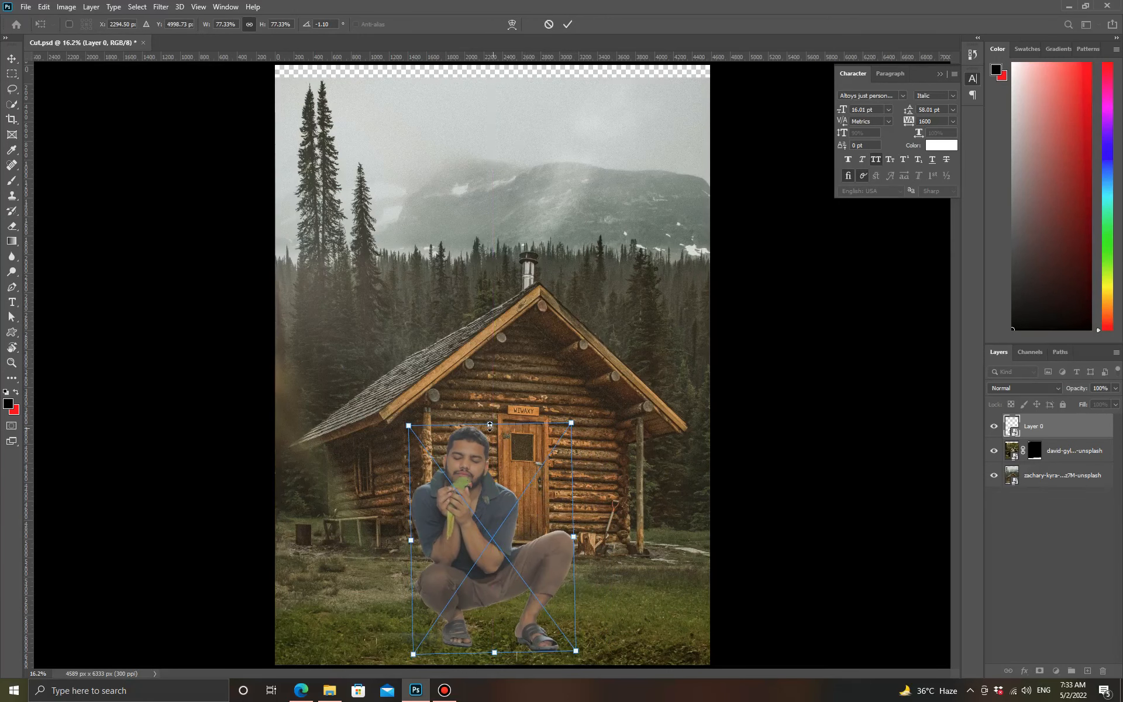
mouse_move(490, 427)
mouse_down()
mouse_move(478, 459)
mouse_move(498, 403)
mouse_up()
click(567, 24)
- Crop the transparent strip off the top of the canvas
key(c)
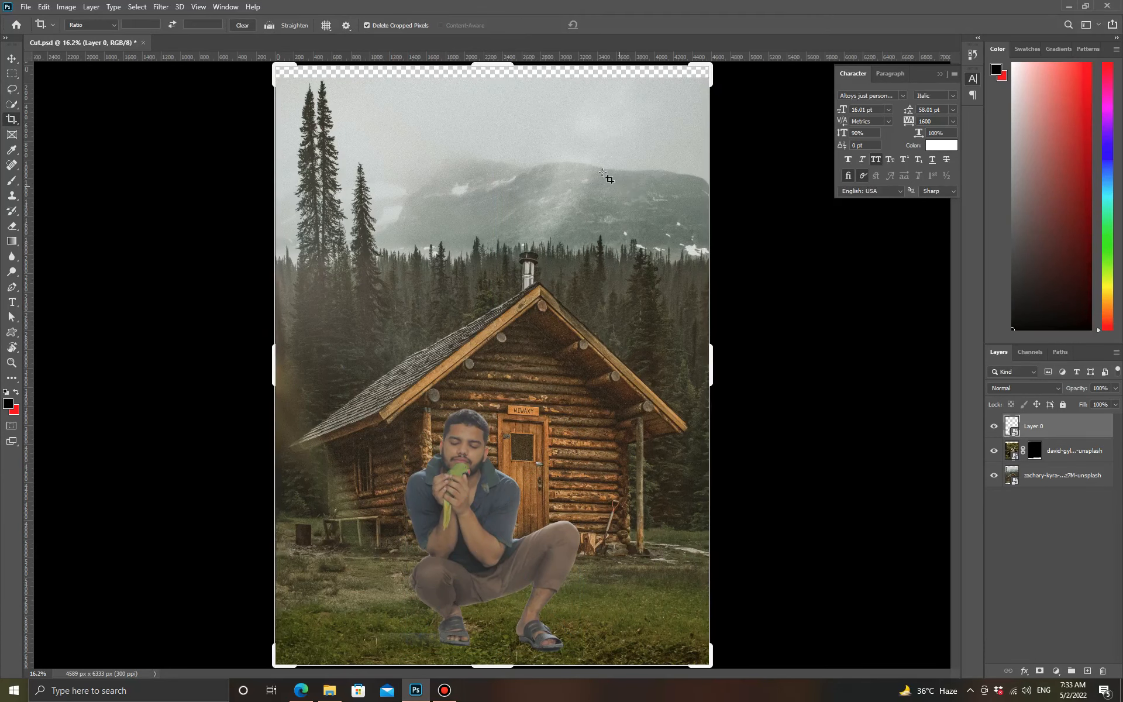
drag(492, 68, 491, 71)
key(Return)
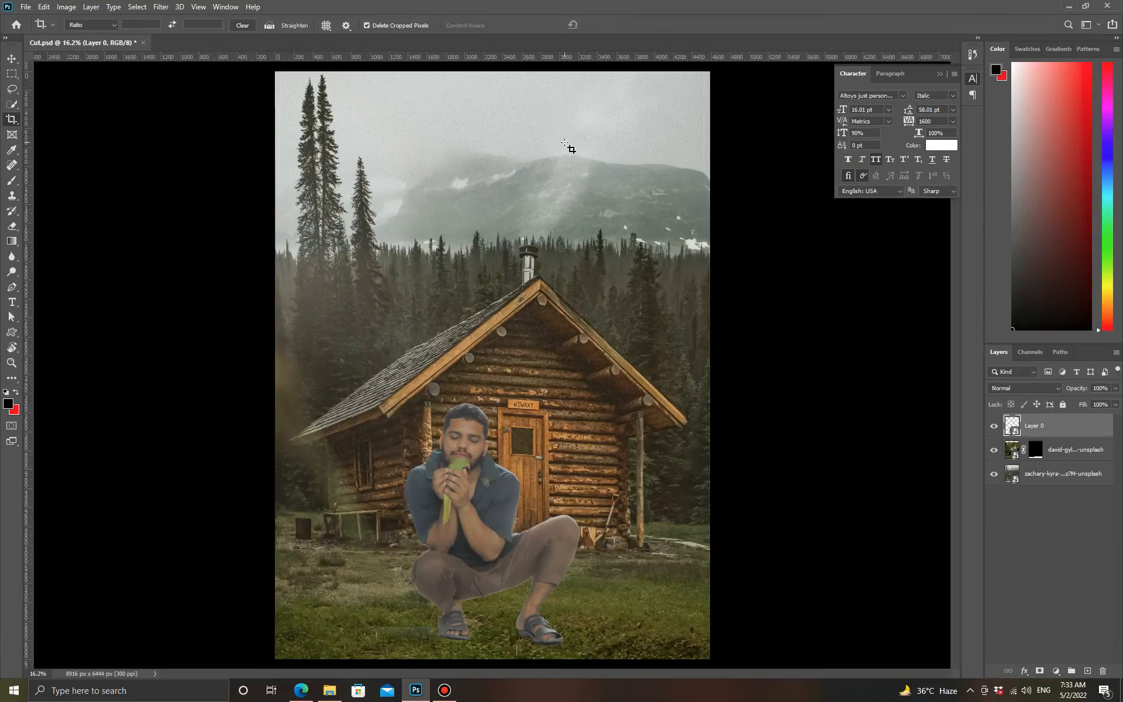
key(z)
drag(590, 450, 590, 446)
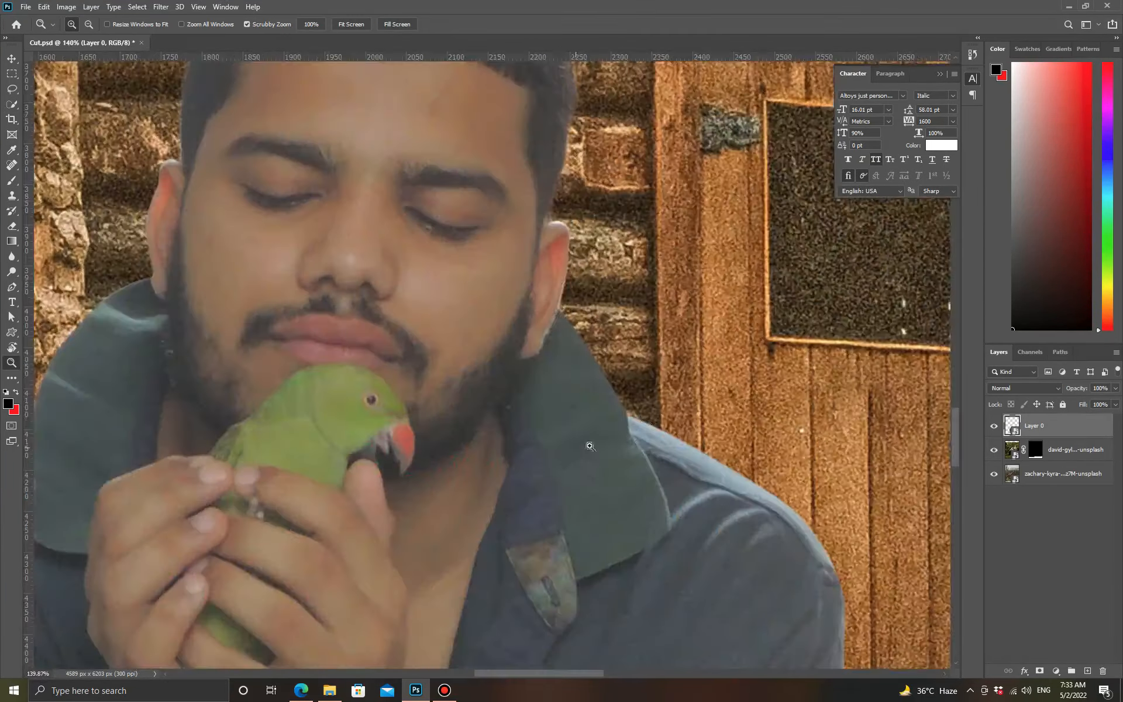
drag(493, 480, 690, 423)
right_click(689, 423)
click(699, 434)
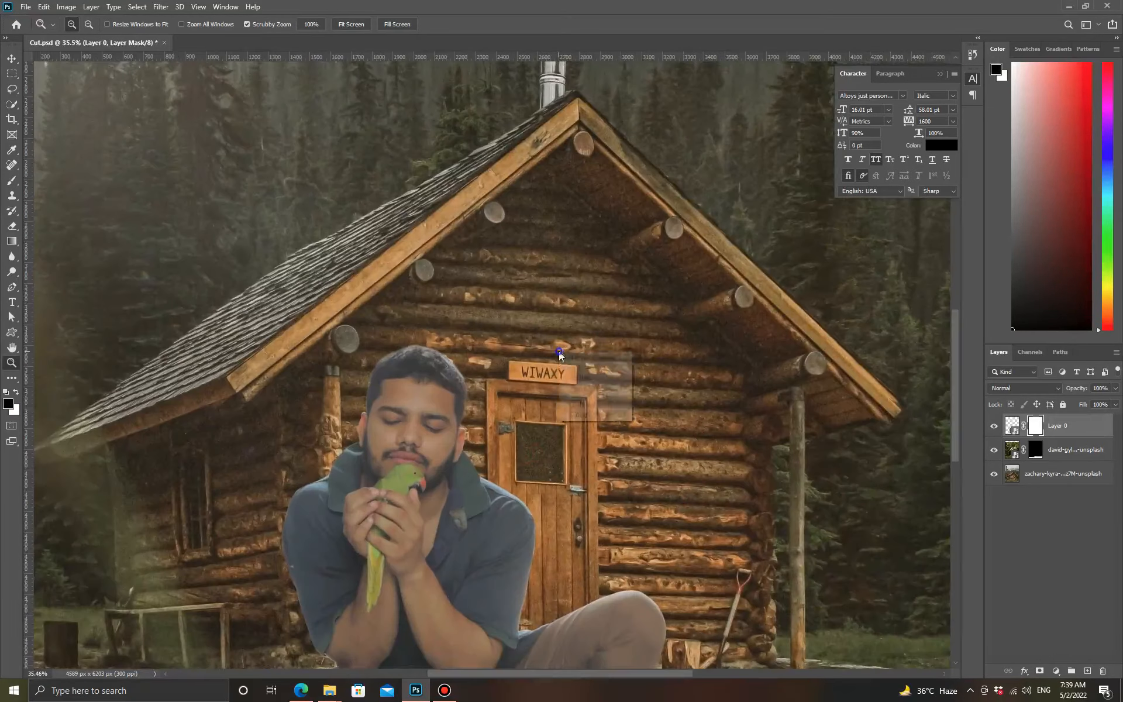
- Mask the undersides of the man's sandals on Layer 0 with the Grass 6 brush, and undo the last unwanted dab
right_click(585, 336)
click(904, 493)
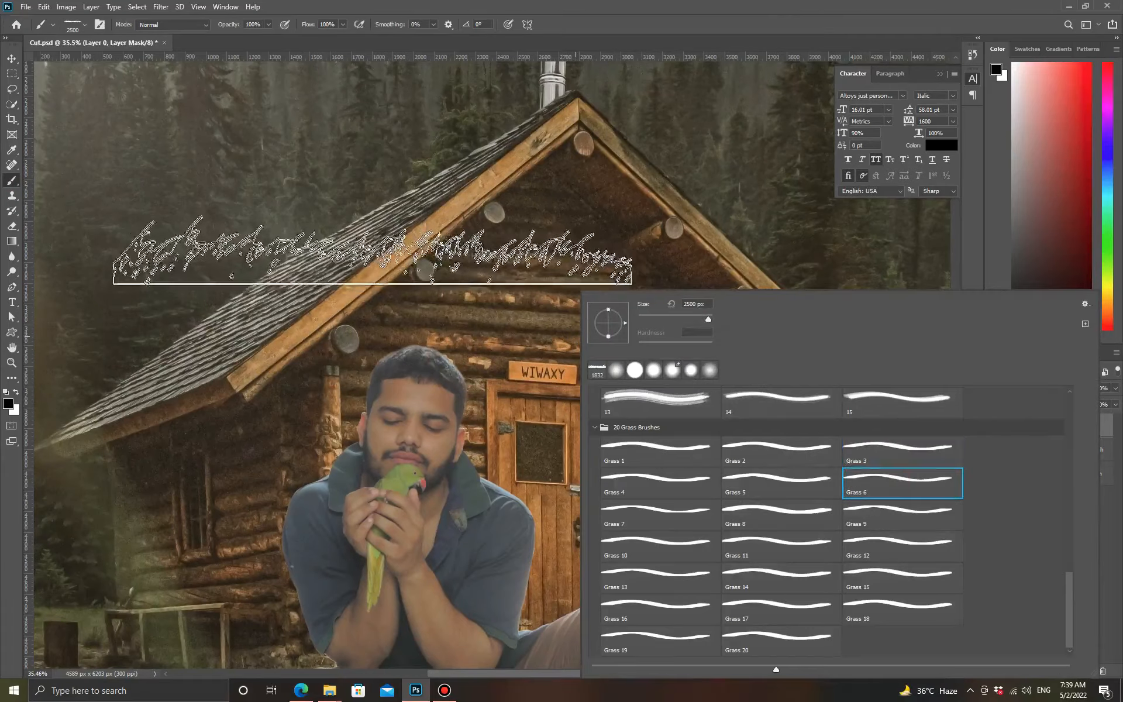
drag(645, 514, 652, 276)
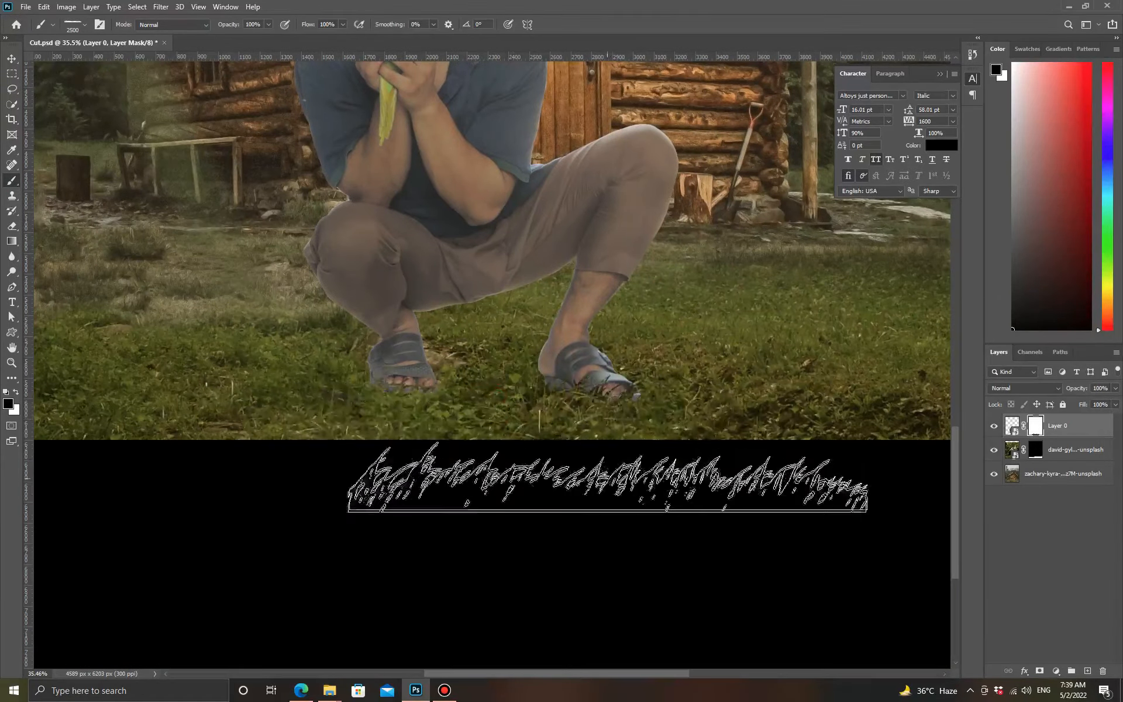
drag(564, 391, 500, 391)
click(436, 384)
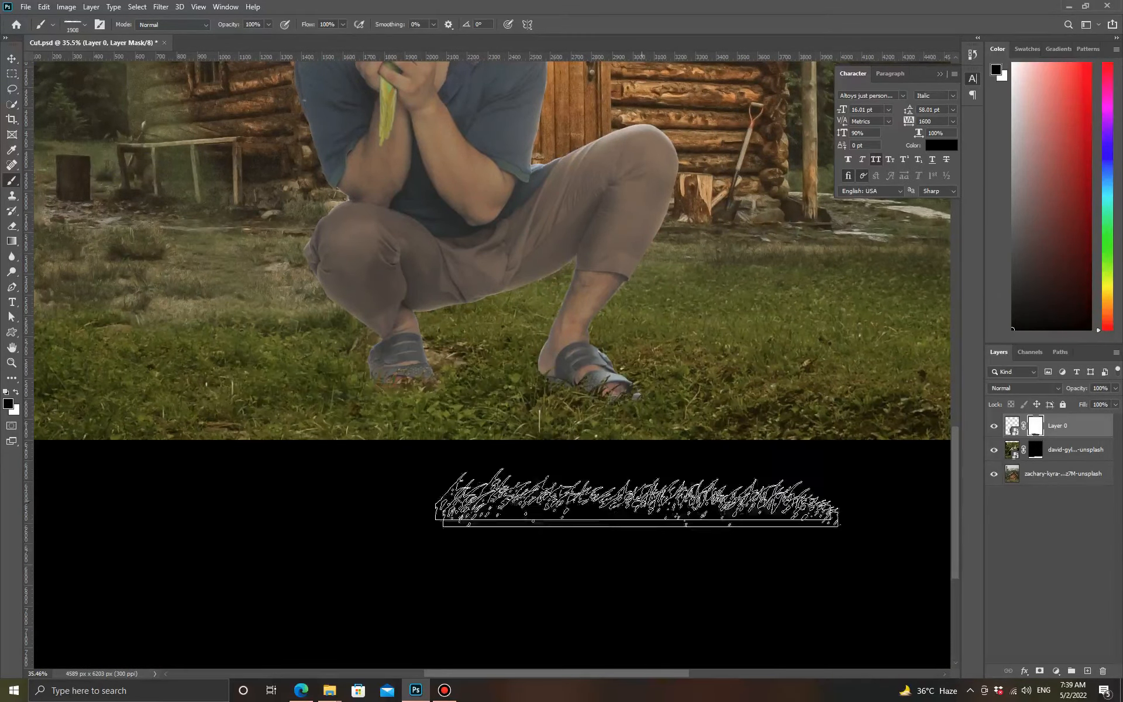
key(ctrl+z)
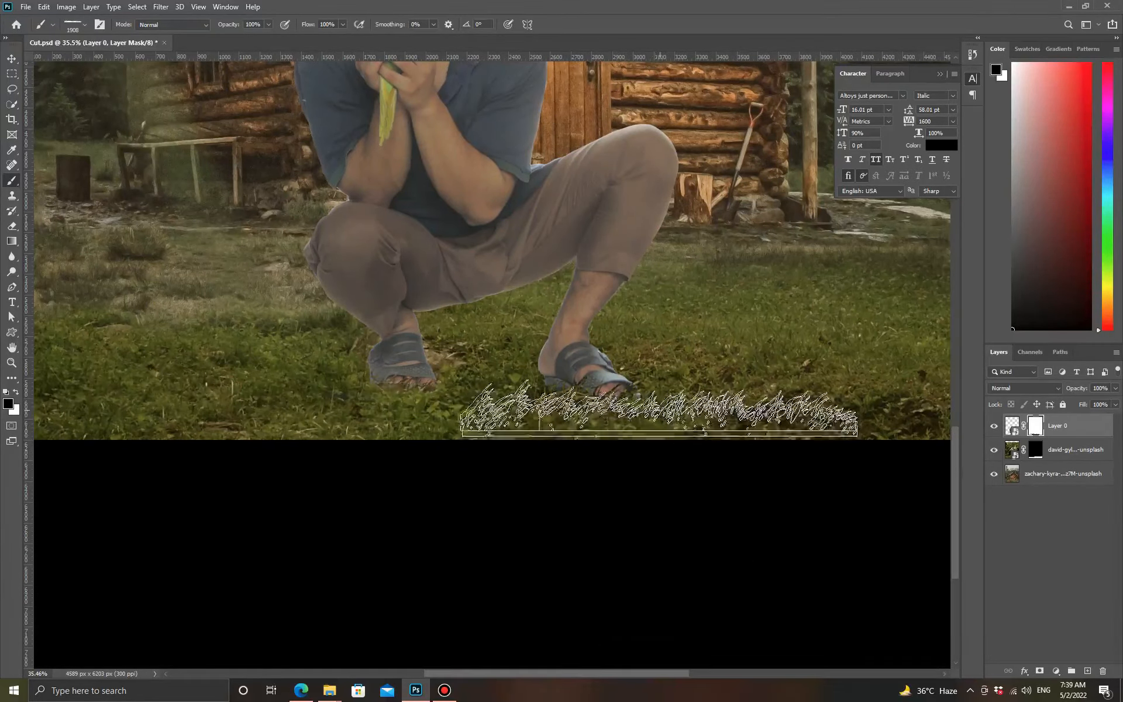
key(z)
right_click(610, 229)
click(627, 234)
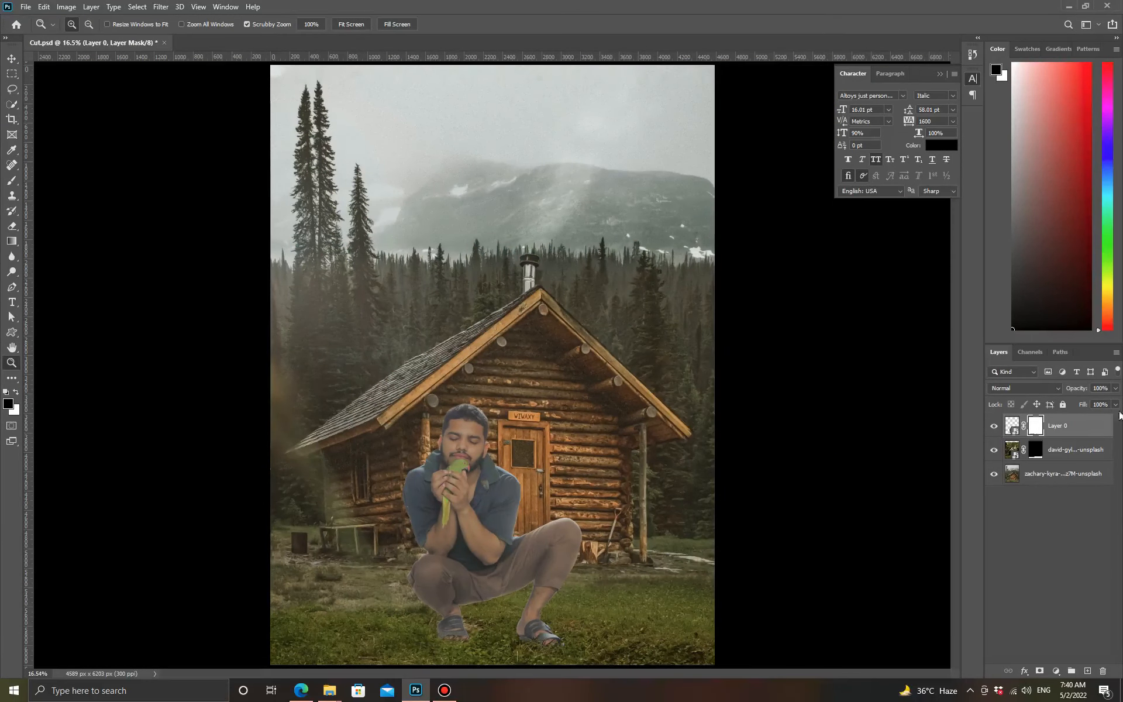
click(1057, 451)
click(1035, 452)
right_click(1066, 450)
click(975, 388)
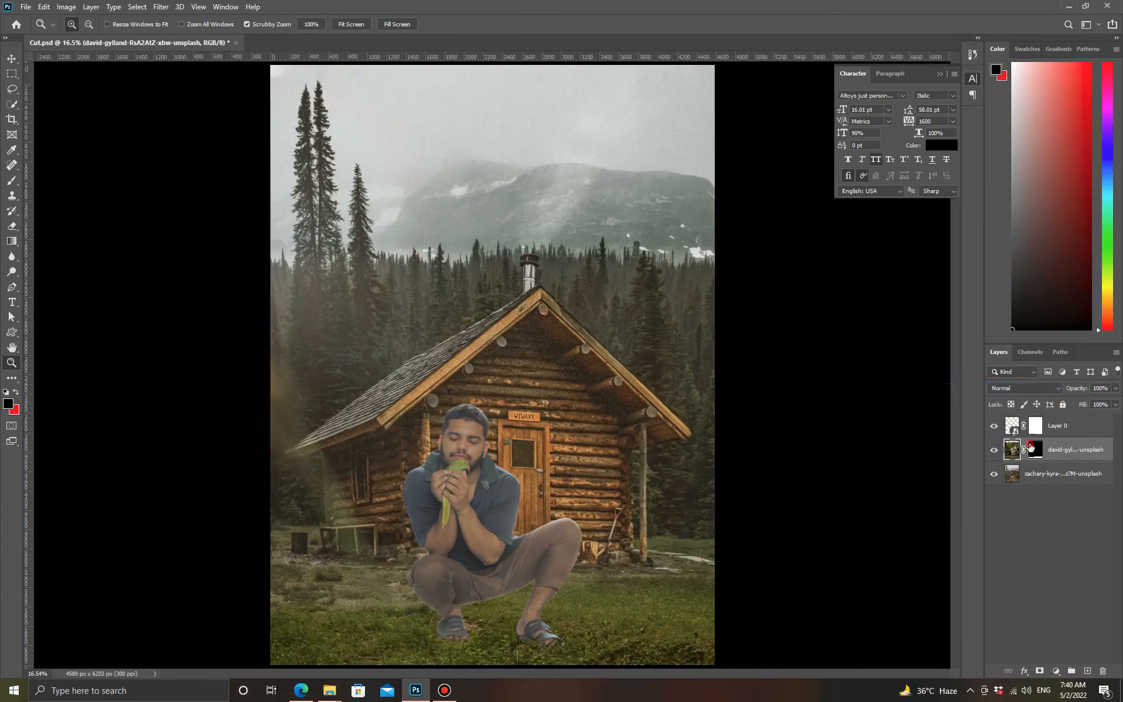
right_click(1035, 449)
click(1029, 477)
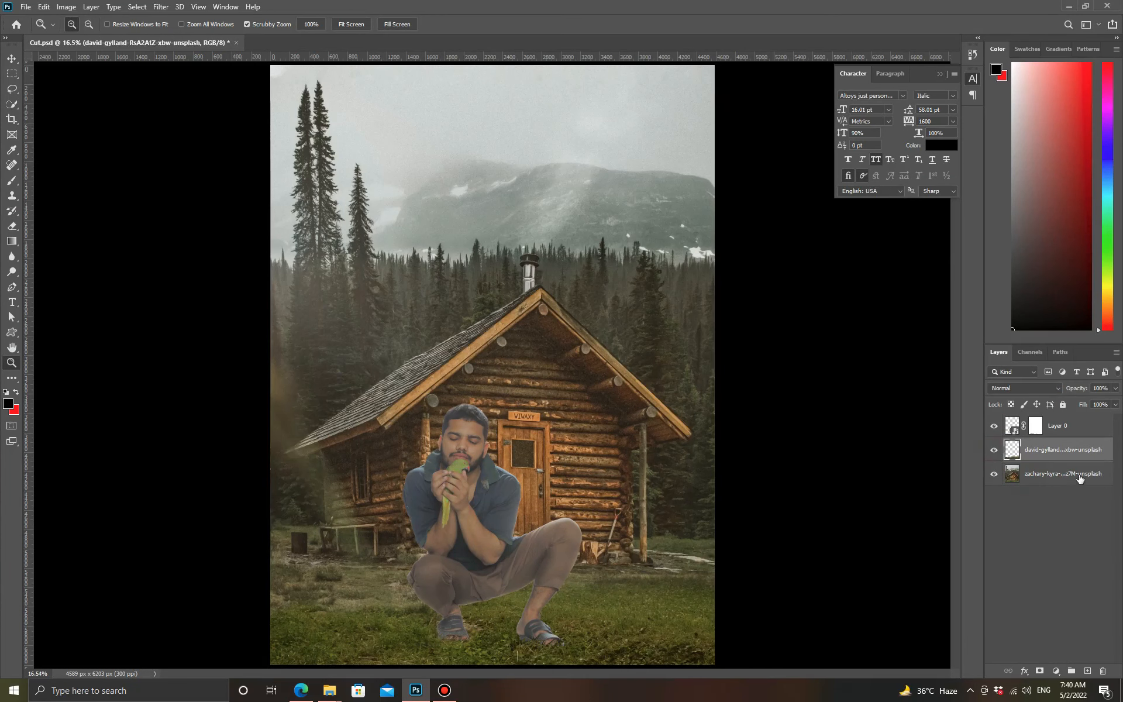
- Add a Selective Color adjustment clipped to the david-gylland grass layer and set Cyan to -83% for Greens
click(1056, 671)
click(1060, 657)
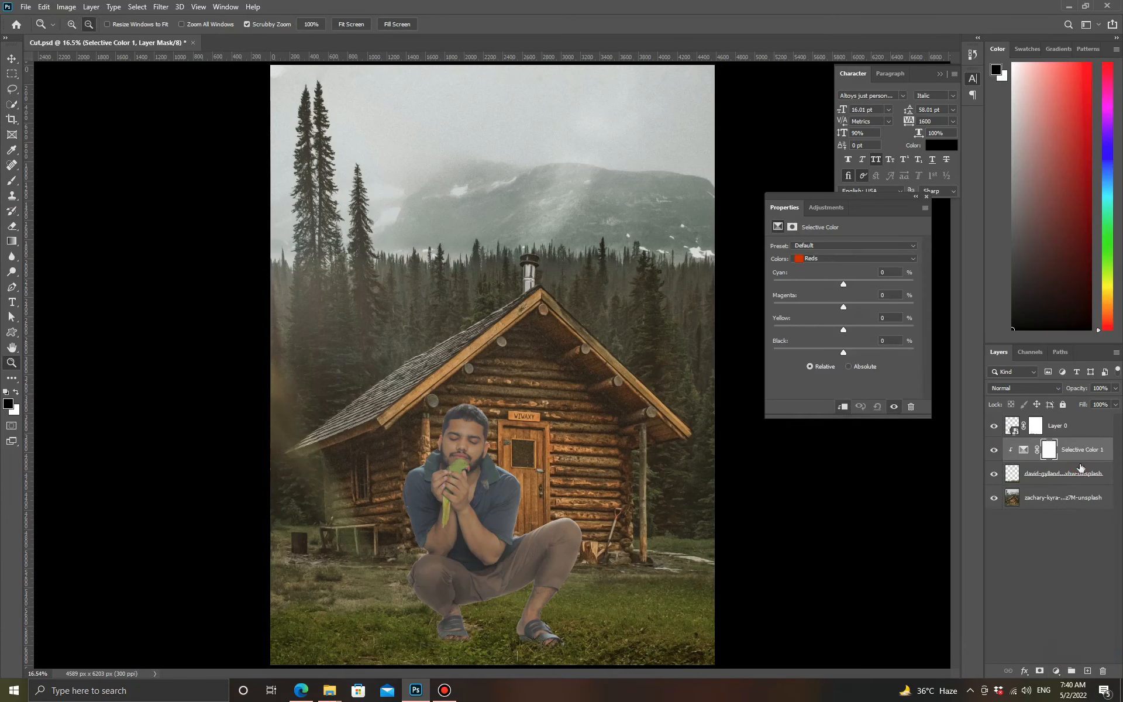
click(844, 259)
click(844, 279)
drag(844, 284, 768, 286)
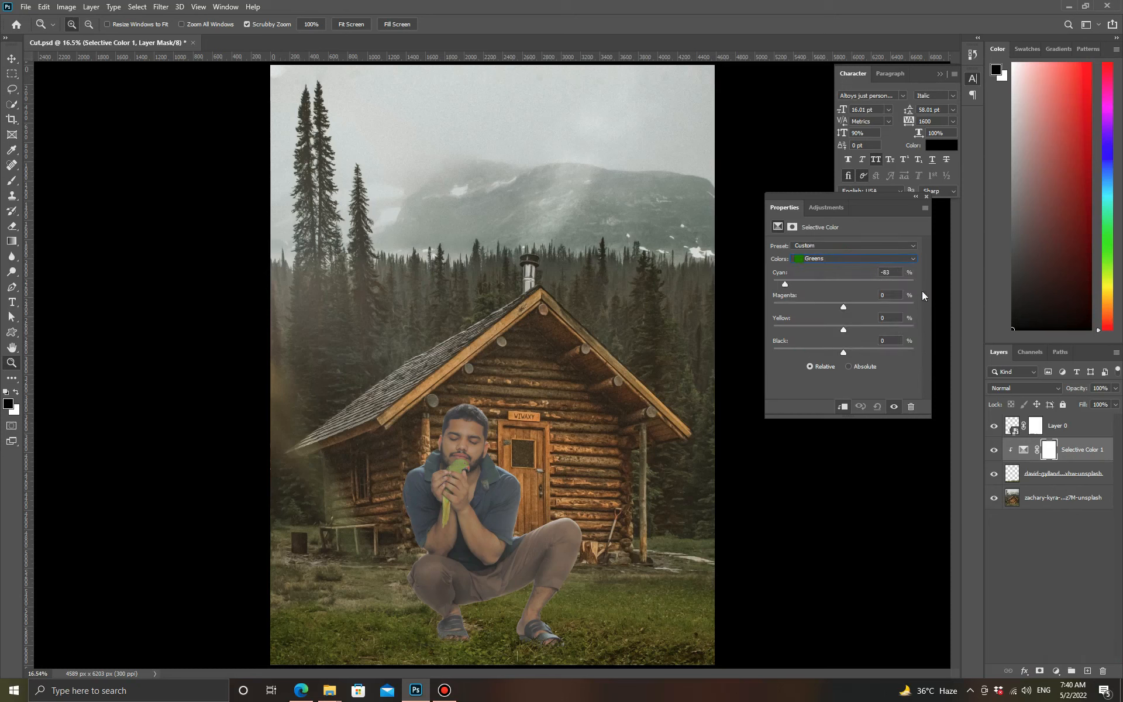
- Compare the scene with and without the grass layer and set Cyan and Magenta to -100% for Greens
click(995, 474)
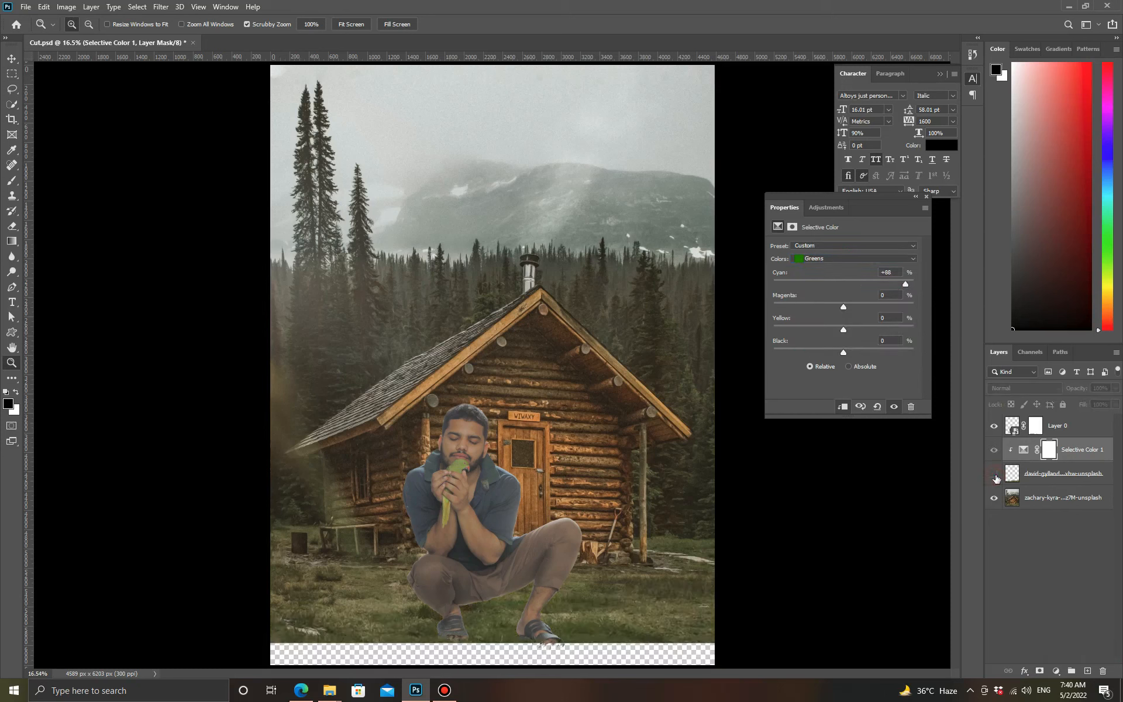
click(994, 475)
drag(771, 285, 712, 311)
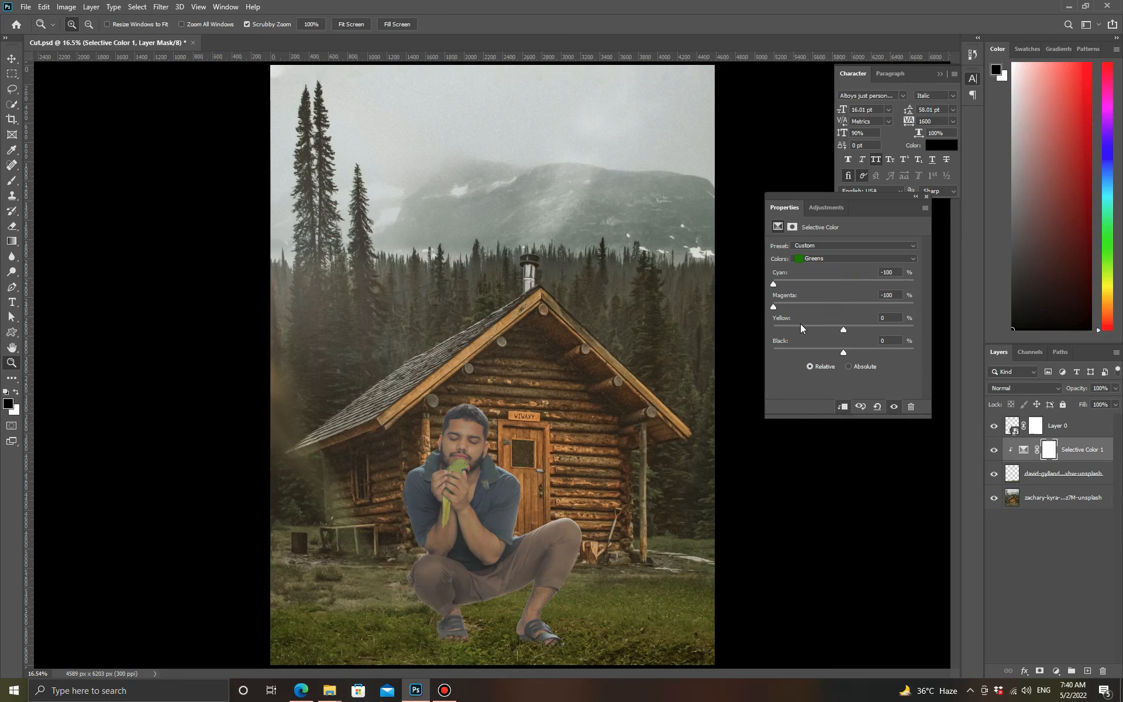
- For Yellows in the Selective Color adjustment, set Cyan to +10%, Magenta to +36% and Yellow to +9%, and reduce Black
click(826, 260)
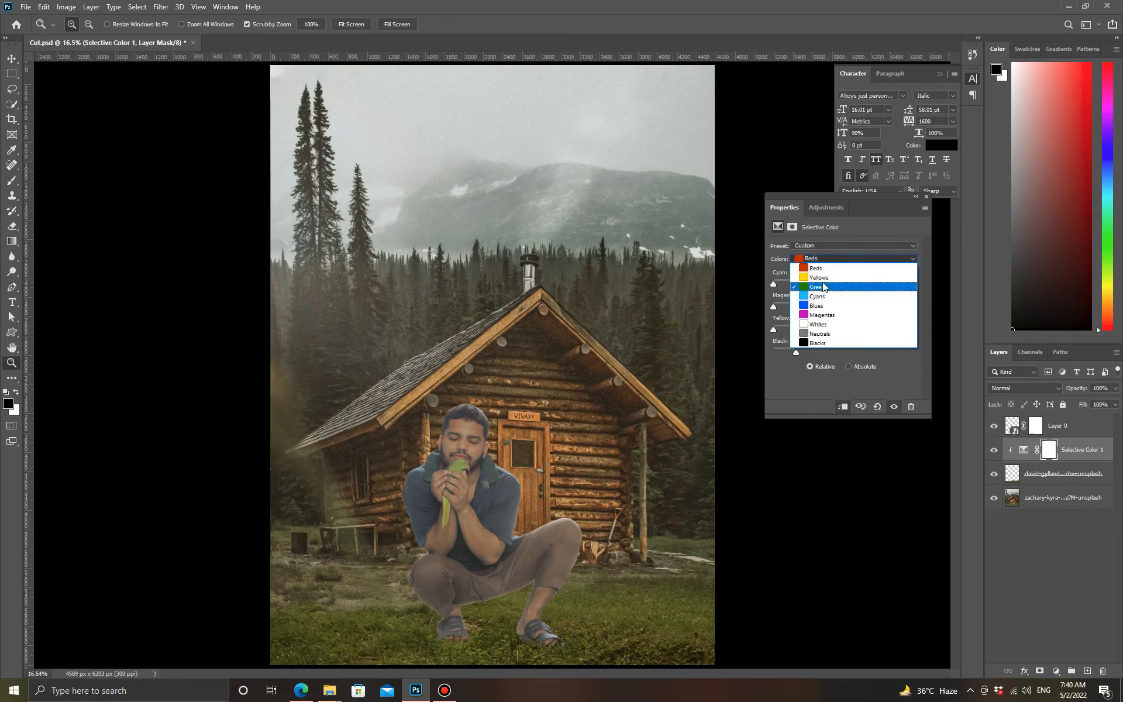
click(821, 278)
mouse_move(843, 284)
mouse_down()
mouse_move(788, 283)
mouse_move(936, 285)
mouse_move(848, 296)
mouse_up()
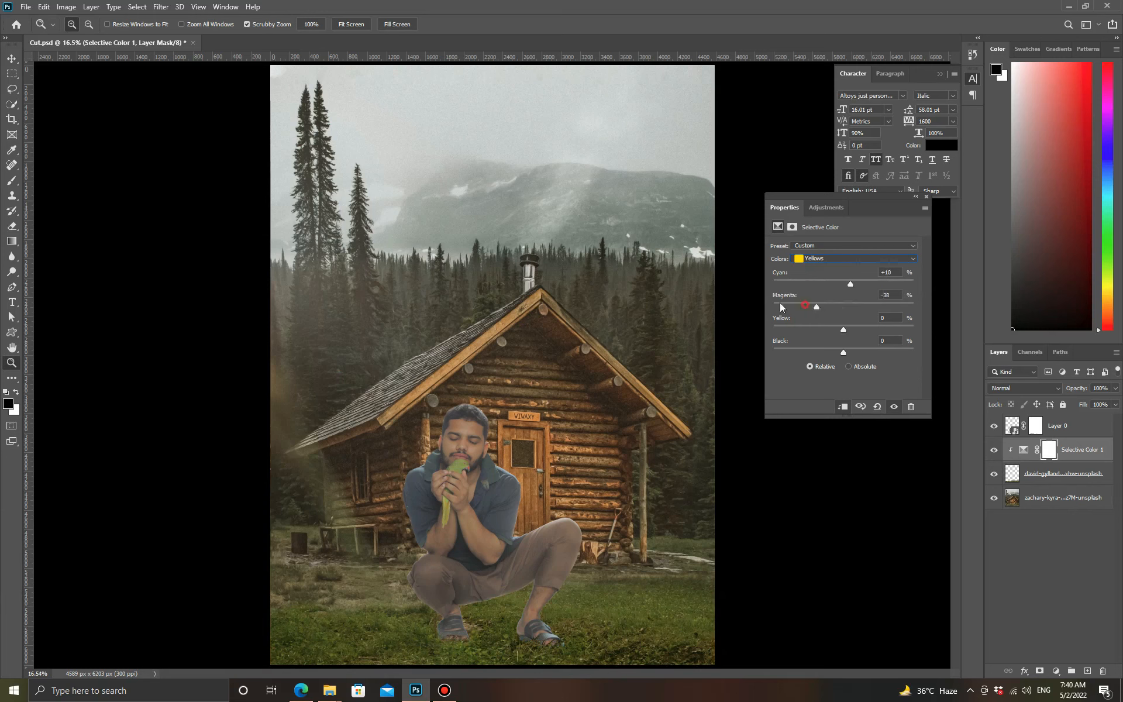
drag(780, 303, 869, 305)
drag(820, 353, 810, 353)
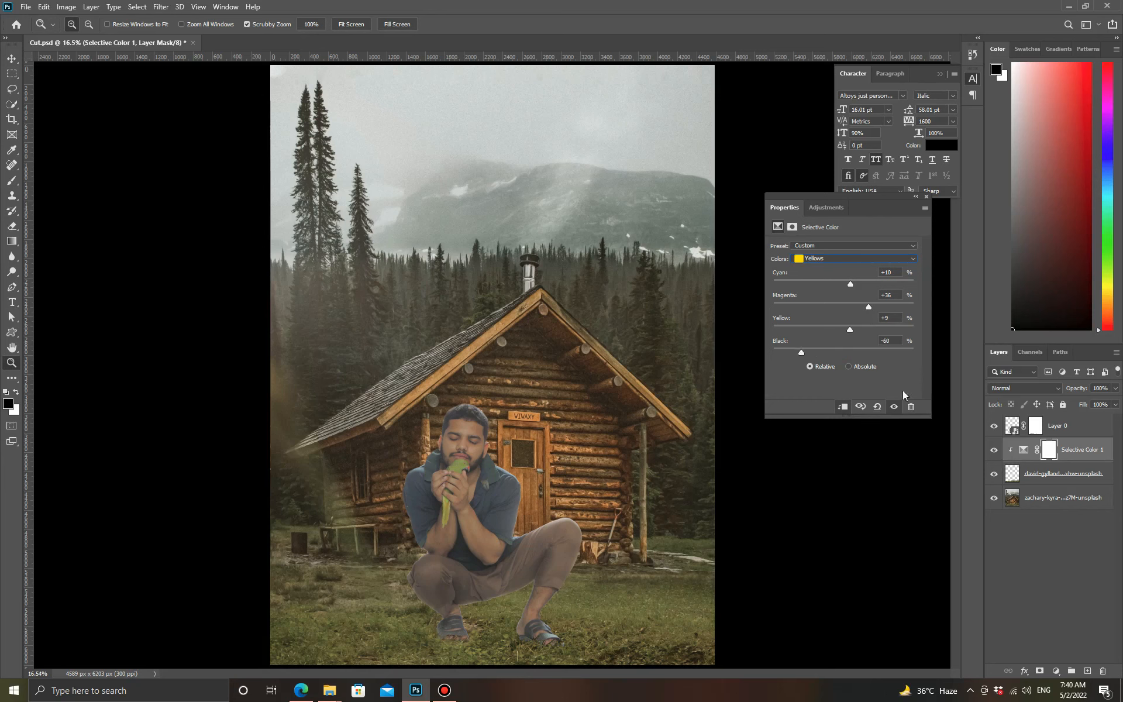
mouse_move(803, 352)
mouse_down()
mouse_move(791, 351)
mouse_move(813, 353)
mouse_up()
click(927, 197)
- Compare the foreground grass with and without the Selective Color 1 adjustment
drag(461, 566, 502, 571)
click(997, 451)
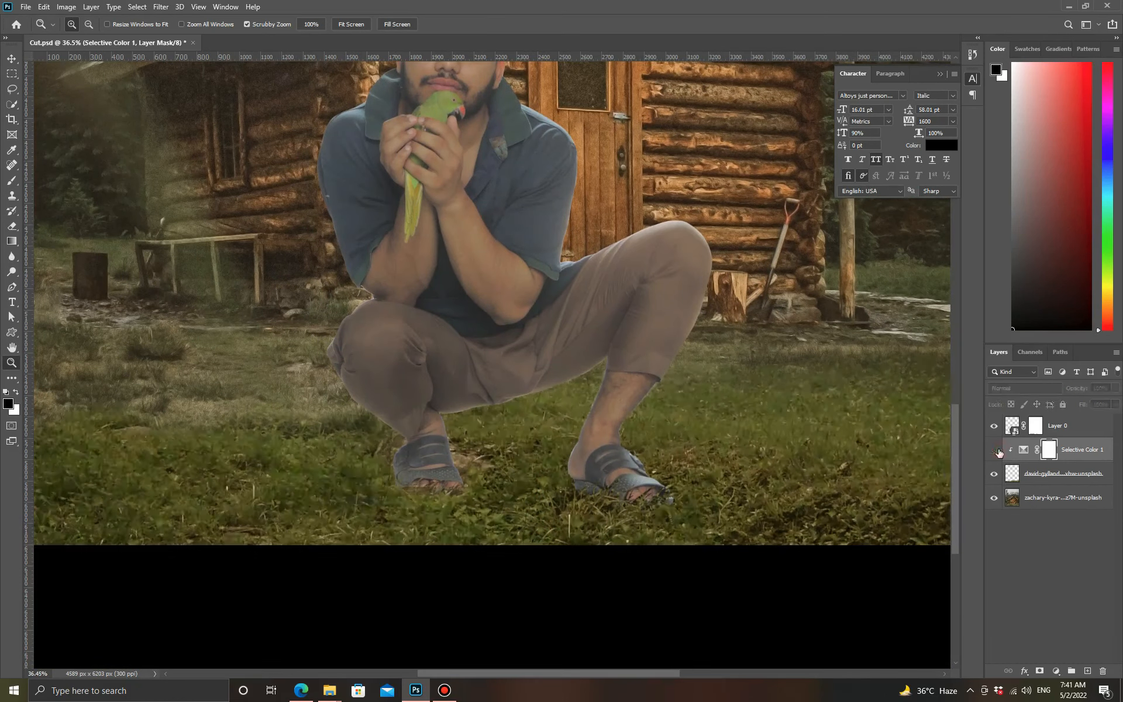
click(998, 451)
click(998, 451)
click(998, 452)
right_click(617, 367)
click(627, 373)
- Add a Curves adjustment clipped to Layer 0 and darken the man by lowering the white end of the RGB curve
click(1058, 426)
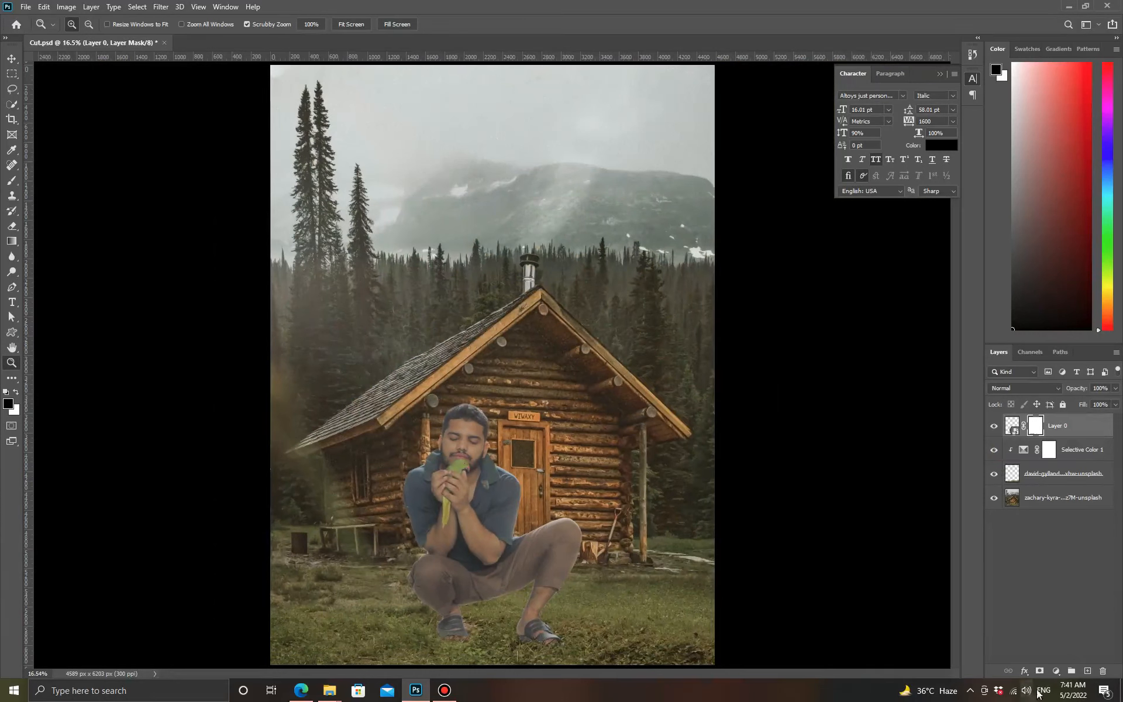
click(1059, 673)
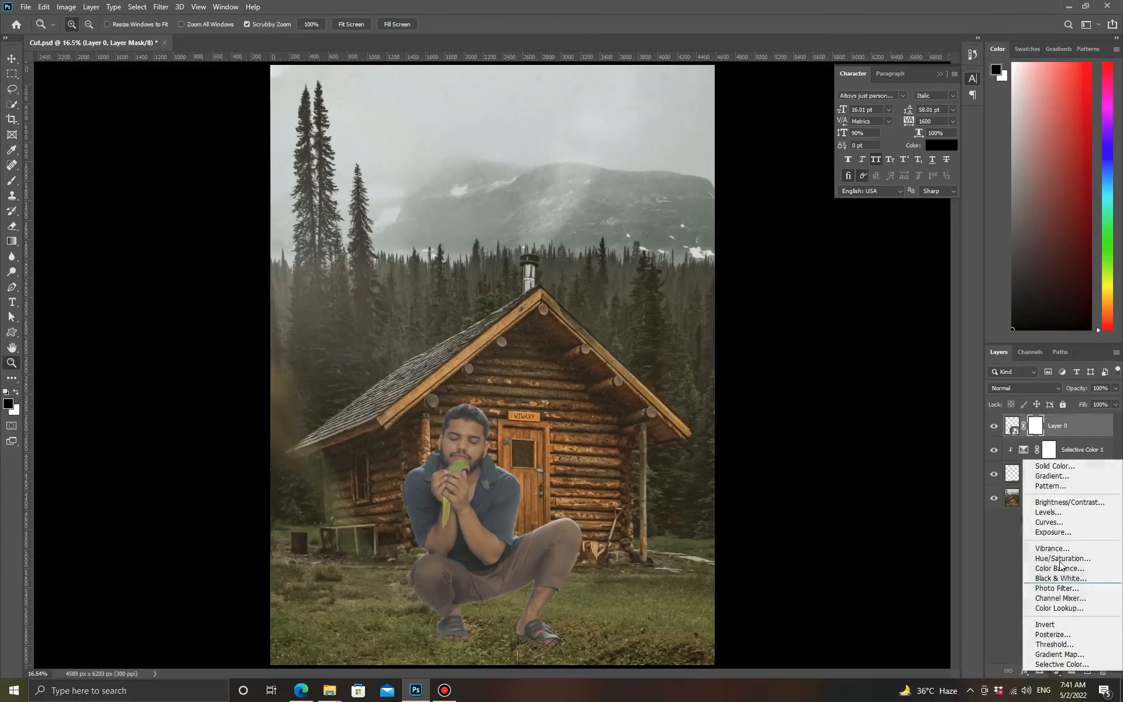
click(1049, 521)
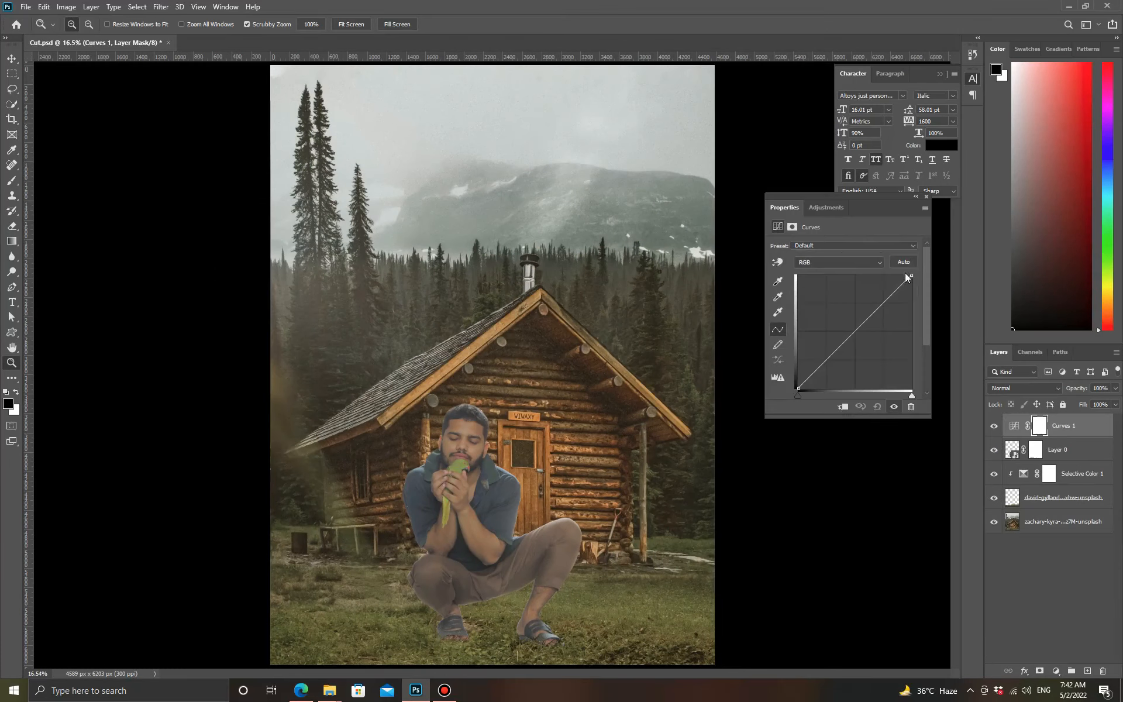
alt+click(1075, 436)
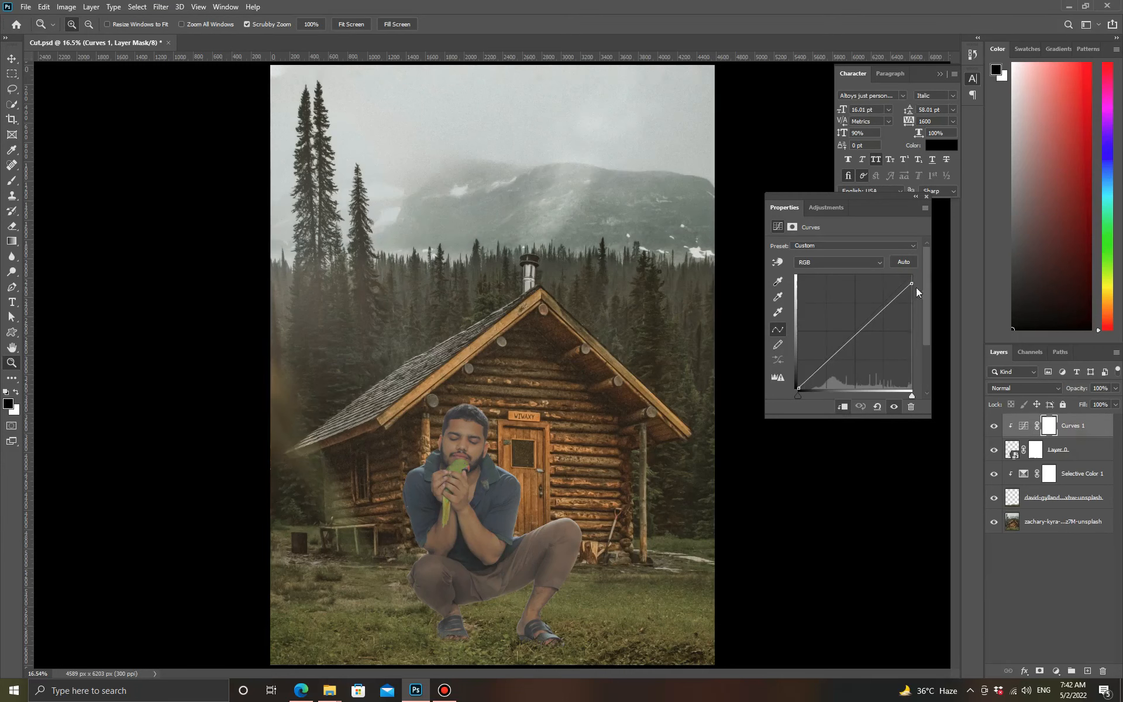
drag(913, 282, 945, 301)
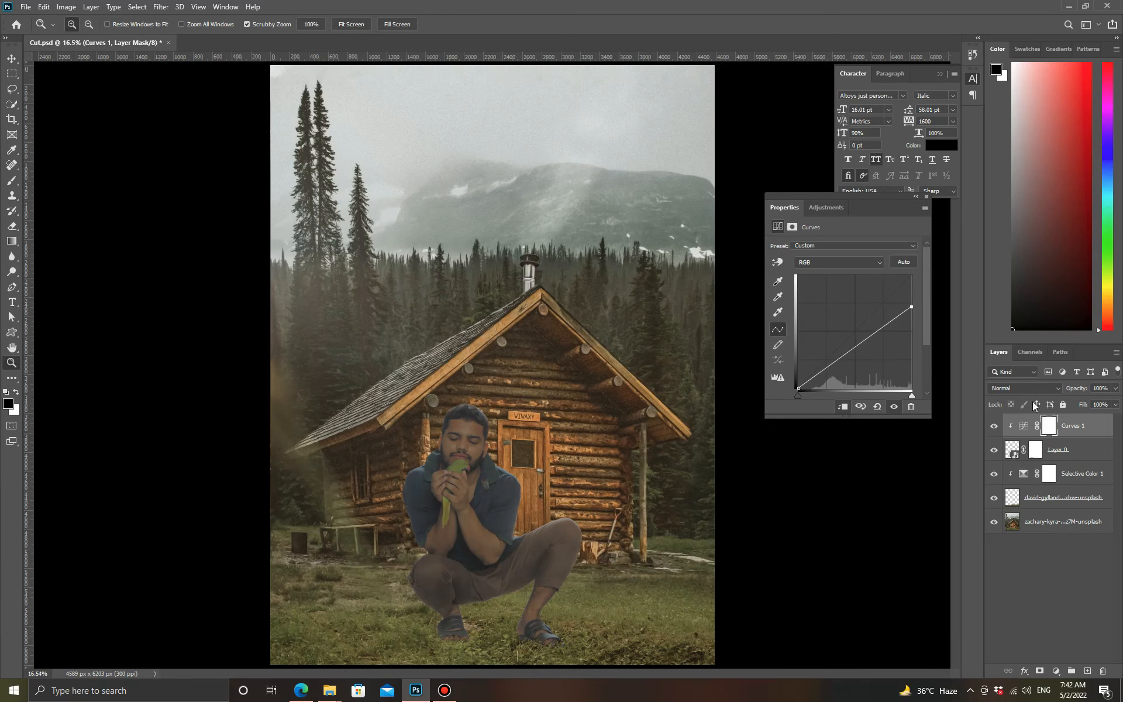
- Invert the Curves 1 layer mask to hide the darkening
click(66, 7)
mouse_move(88, 37)
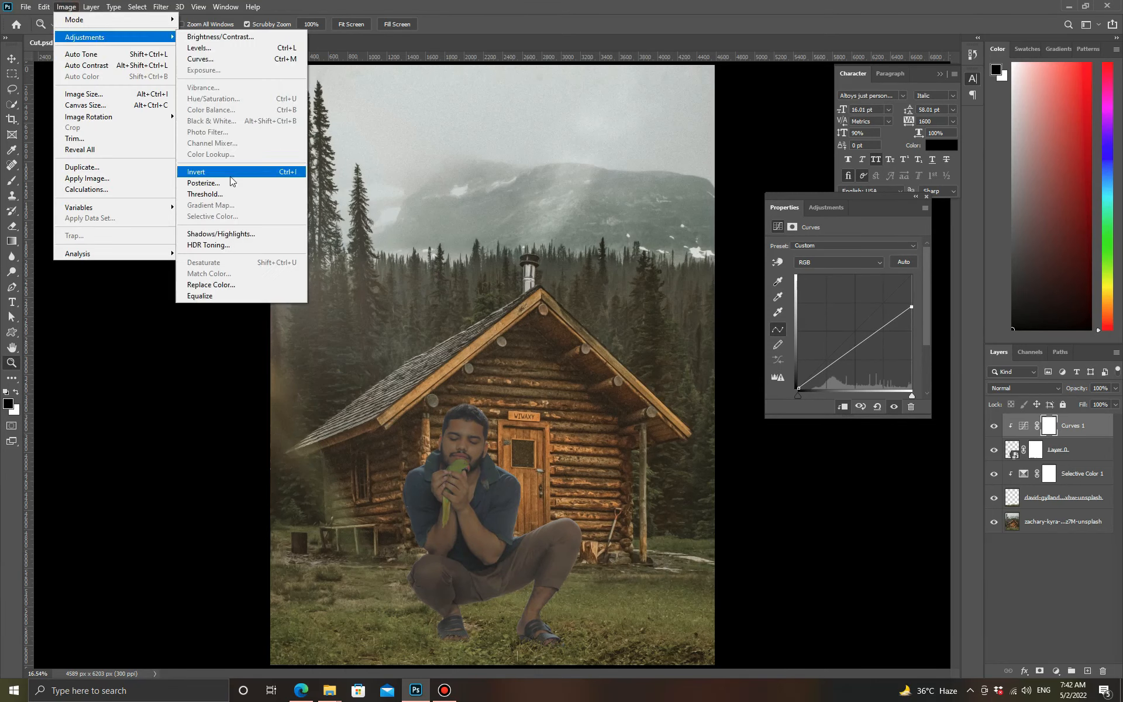
click(231, 172)
- Paint the darkening onto the man's sandals and feet on the Curves 1 mask with a soft white brush at 13% flow
scroll(518, 600, up, 3)
drag(519, 599, 507, 355)
scroll(507, 355, up, 3)
click(11, 181)
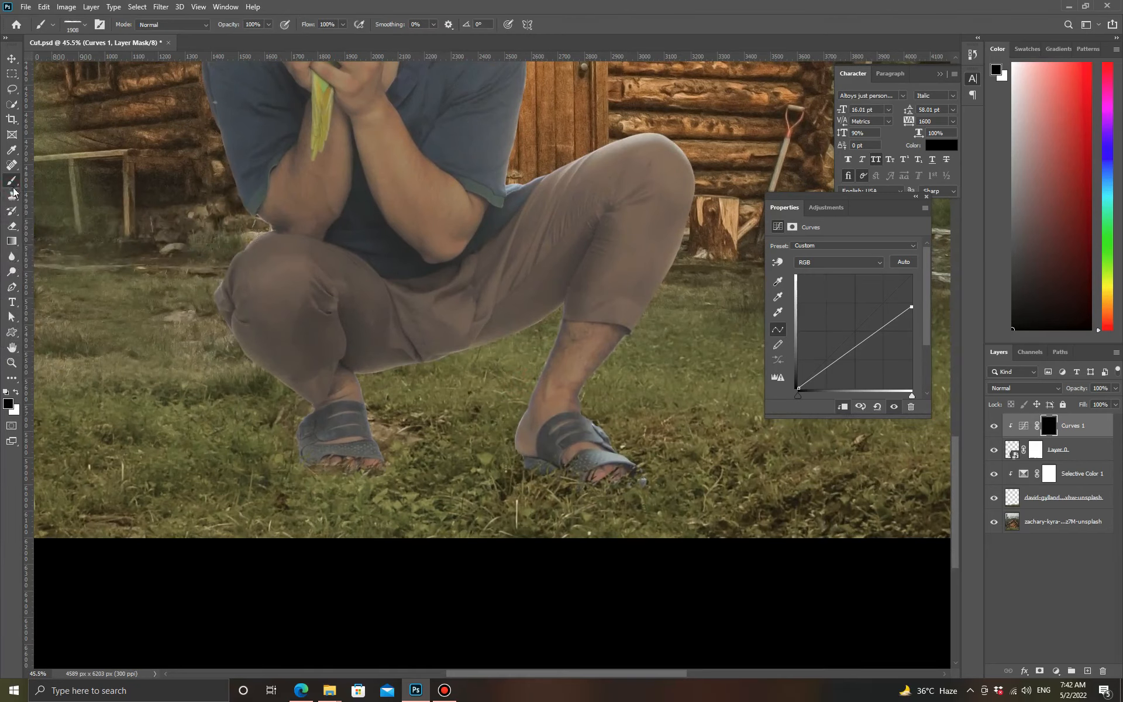
right_click(434, 278)
drag(928, 580, 922, 382)
click(614, 5)
drag(477, 429, 384, 443)
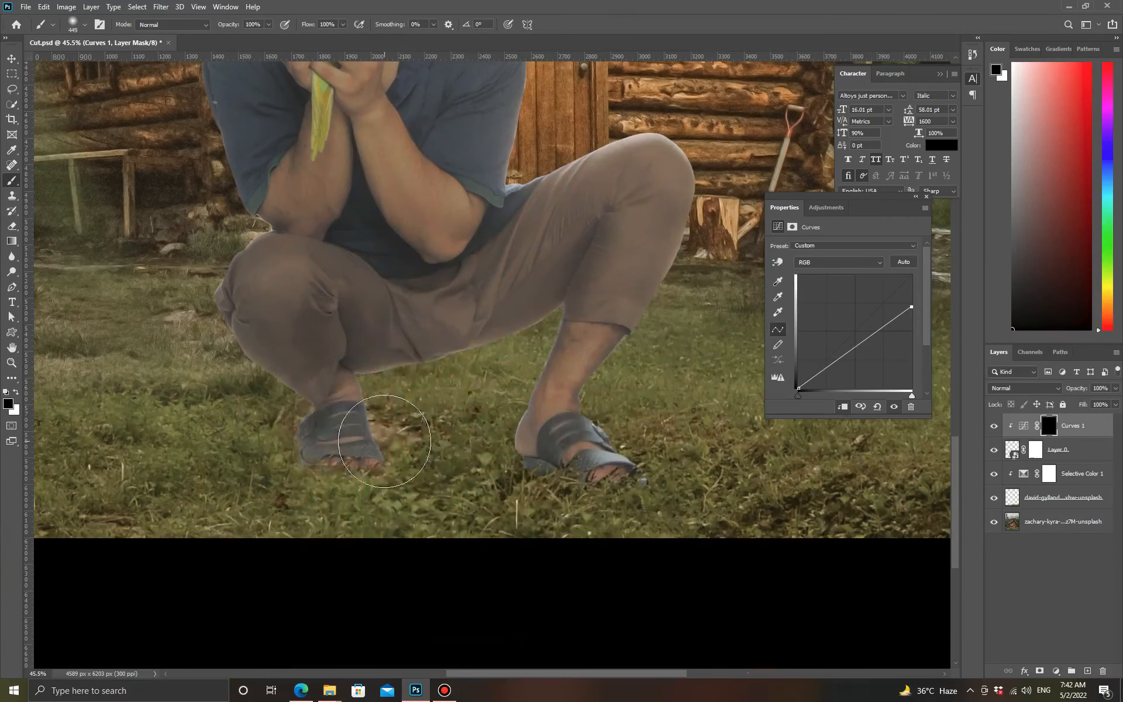
click(342, 24)
key(x)
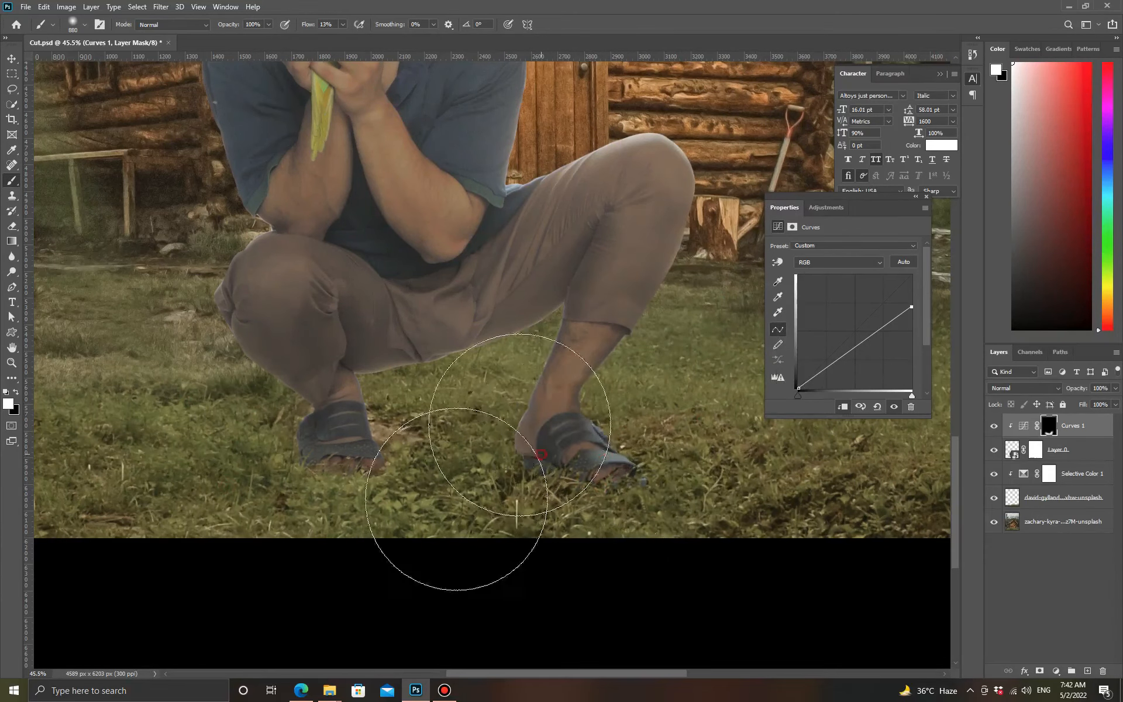
- Compare the man's feet and legs with and without the Curves 1 shading, in close-up and full view
click(994, 427)
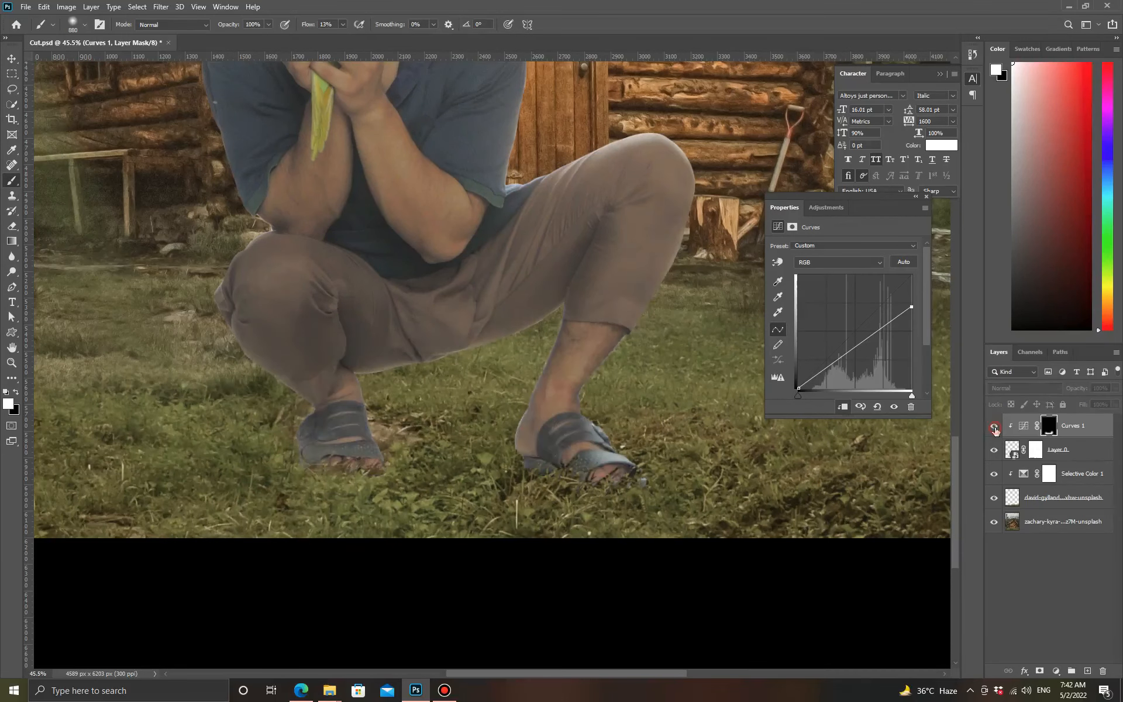
click(995, 429)
key(z)
drag(866, 436, 743, 384)
key(ctrl+0)
click(995, 429)
click(995, 429)
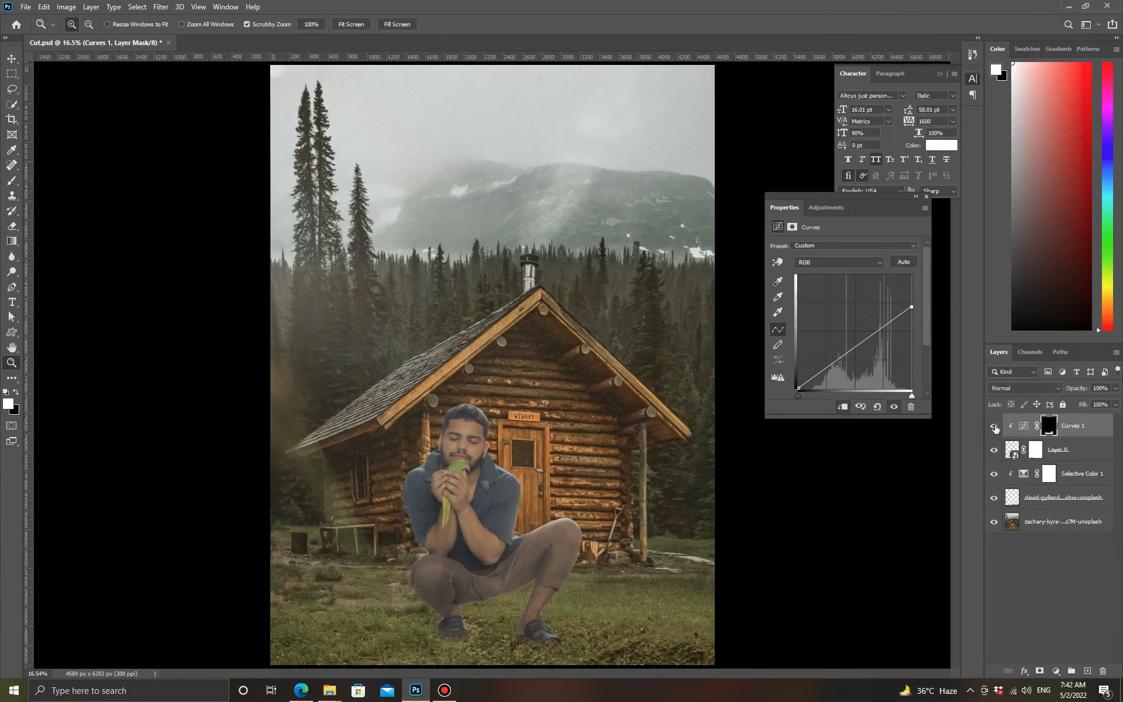
drag(404, 561, 475, 520)
drag(539, 564, 667, 436)
key(ctrl+0)
- Add a brightening Curves adjustment clipped above Curves 1, with its white point moved inward, and invert its mask
click(1056, 671)
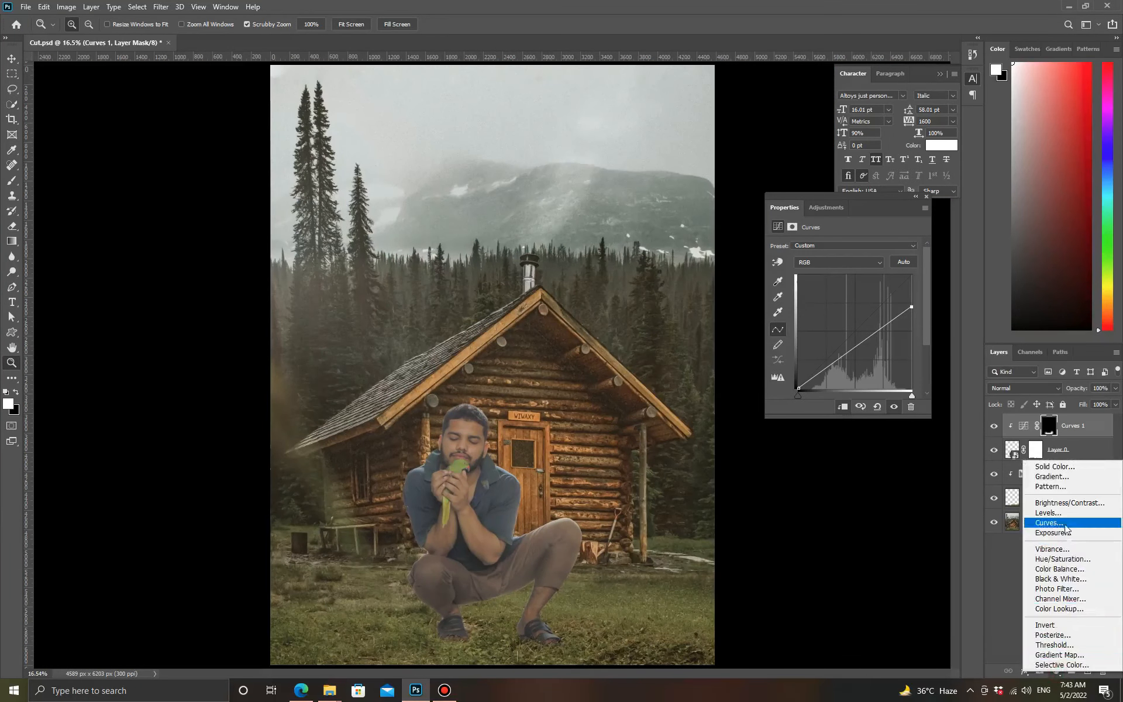
click(1056, 524)
drag(911, 275, 872, 275)
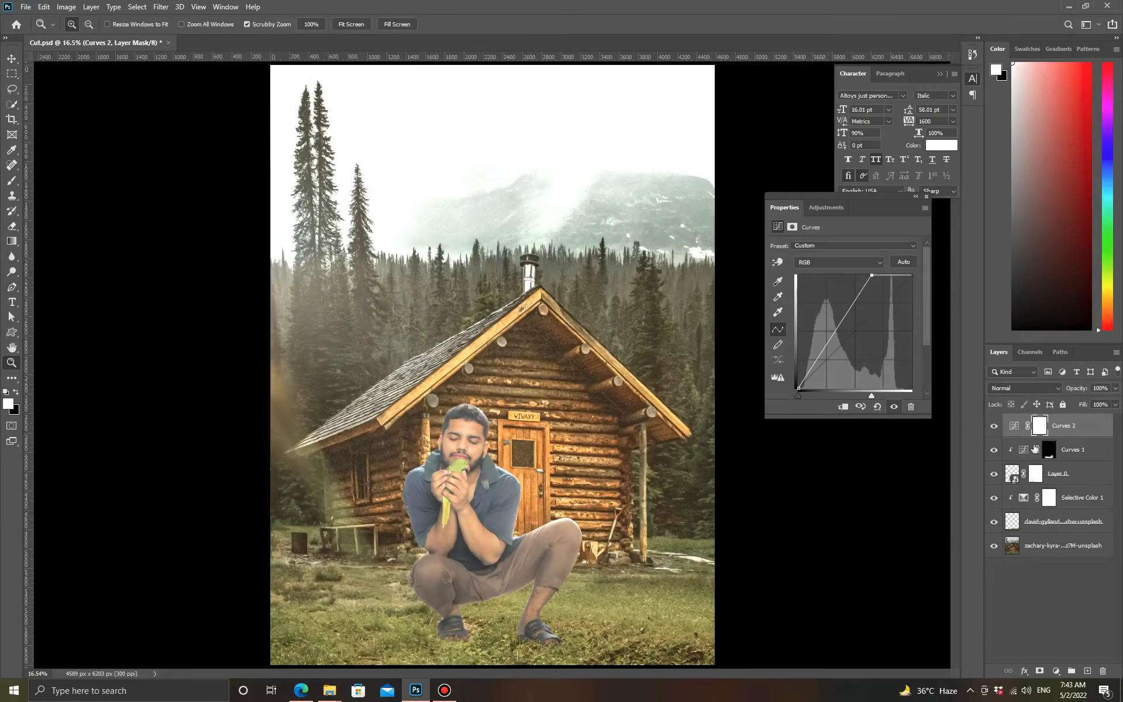
key(ctrl+i)
alt+click(1058, 439)
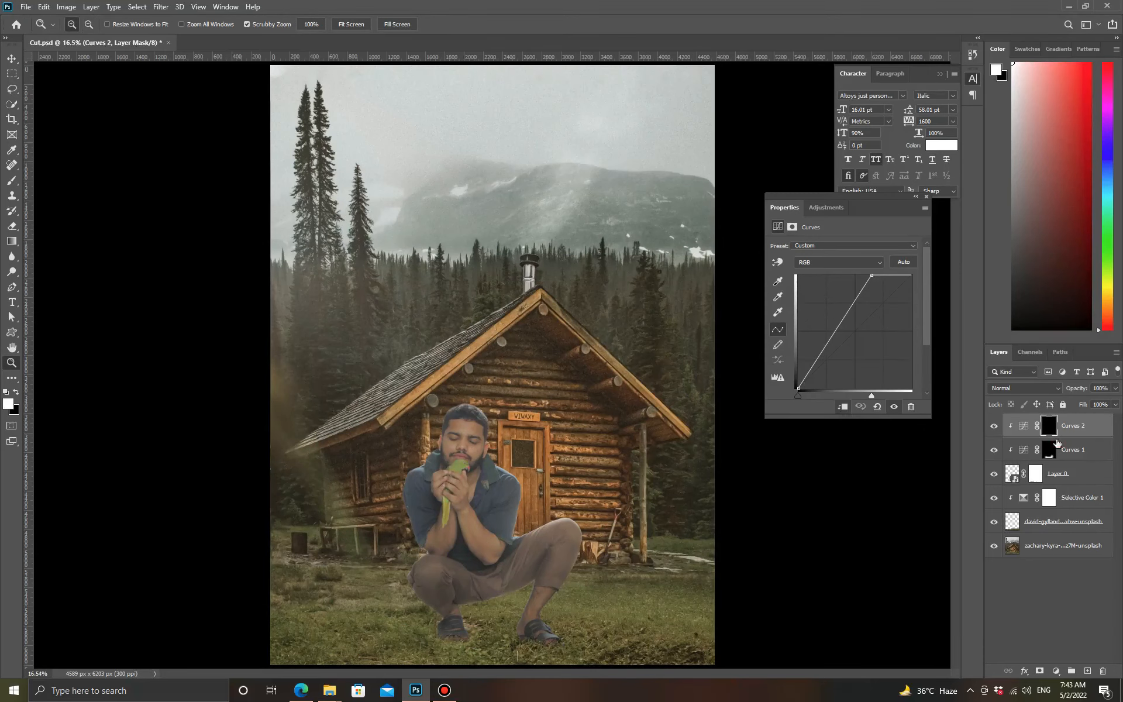
- Brush highlights along the man's bench-side shoulder and sleeve edge on the Curves 2 mask with a soft white brush at 5% flow
scroll(483, 464, up, 8)
drag(393, 494, 437, 303)
scroll(437, 303, down, 1)
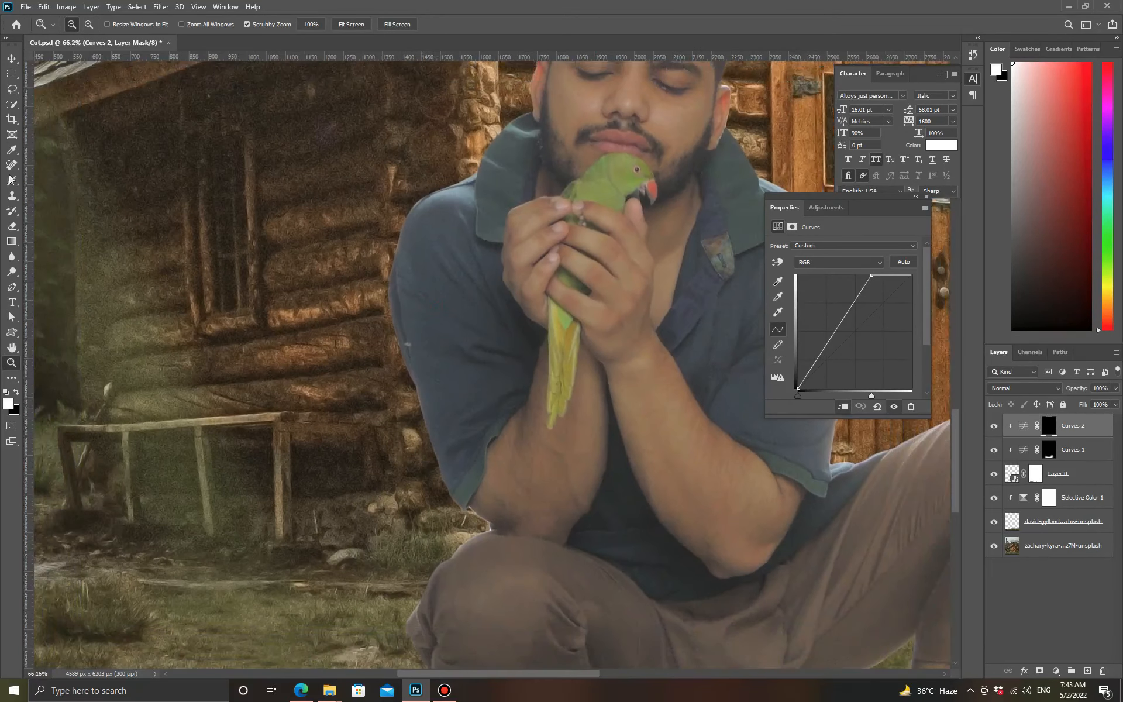
key(b)
right_click(425, 389)
click(660, 5)
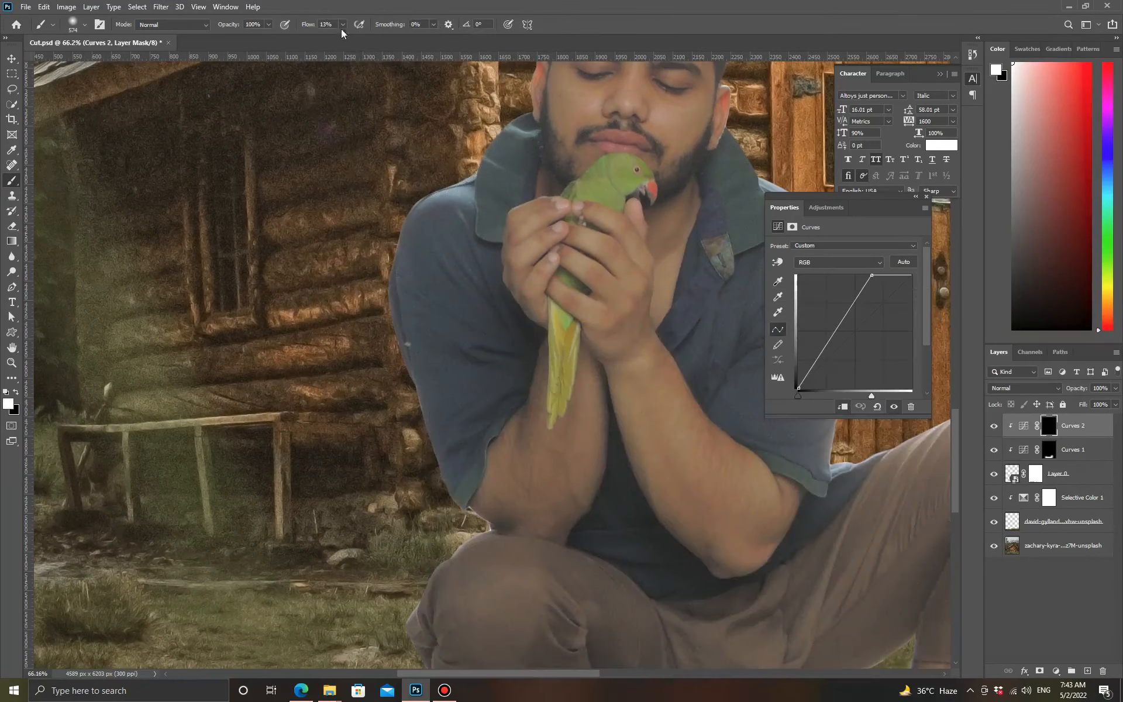
drag(338, 39, 339, 38)
mouse_move(421, 326)
mouse_down()
mouse_move(363, 326)
mouse_move(387, 373)
mouse_up()
drag(387, 326, 407, 372)
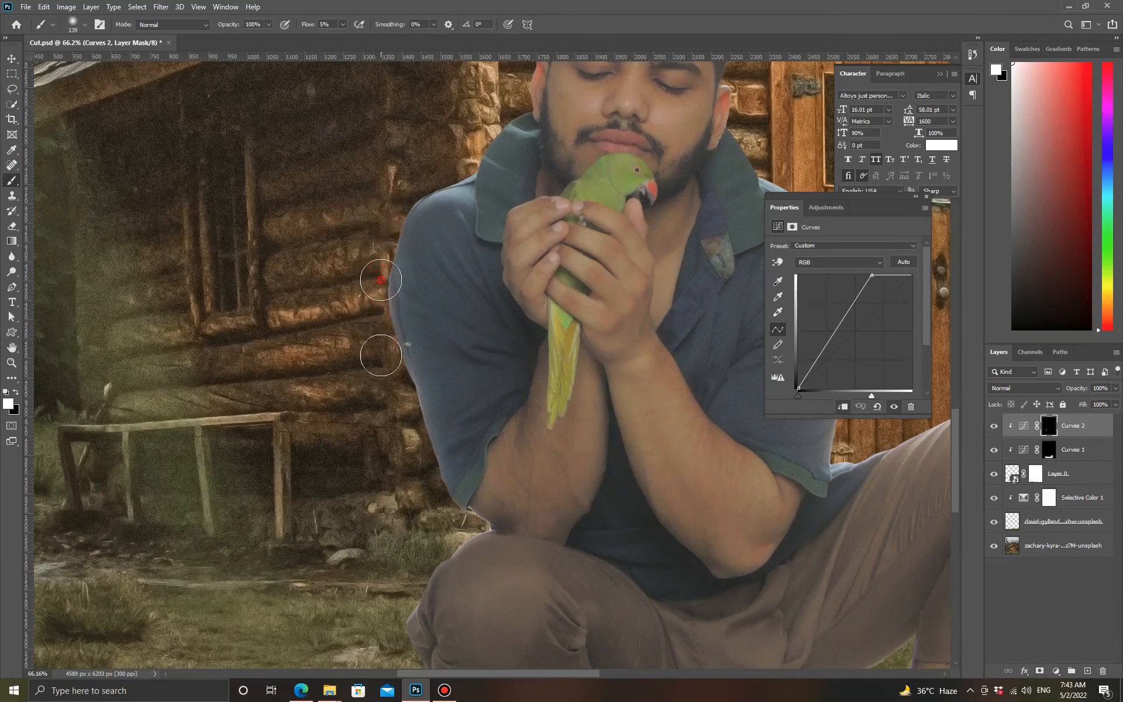
mouse_move(389, 284)
mouse_down()
mouse_move(399, 218)
mouse_move(490, 135)
mouse_up()
scroll(371, 285, down, 5)
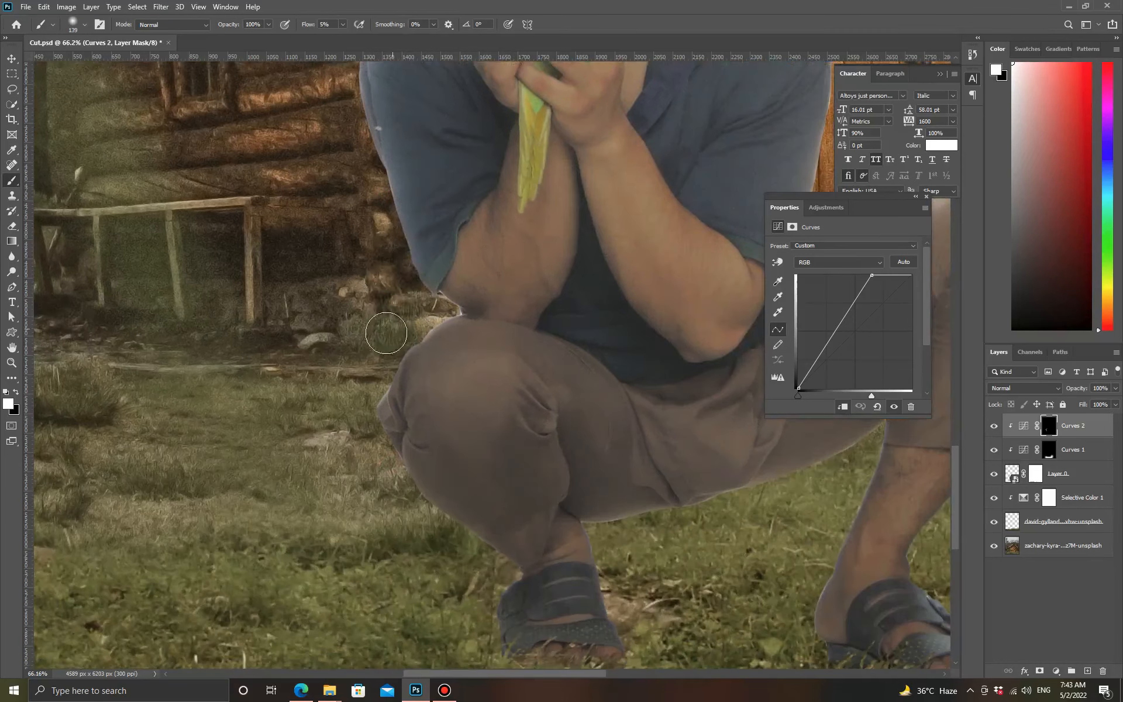
drag(397, 240, 523, 475)
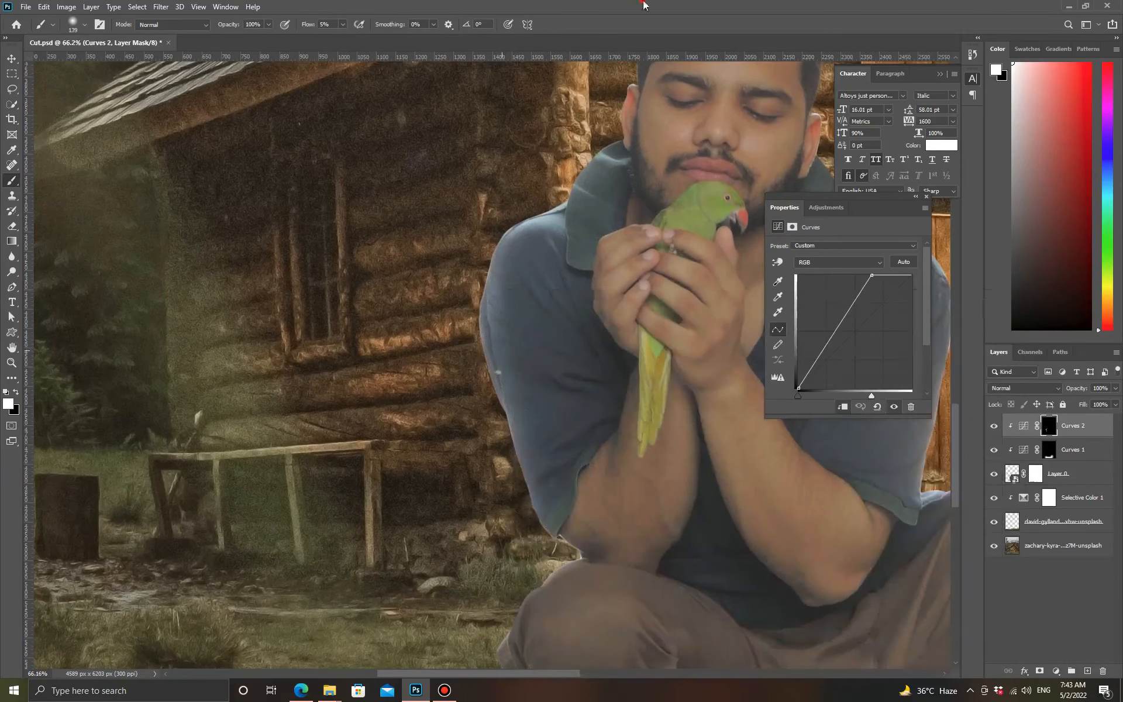
- Extend the Curves 2 highlight along the bench-side edge of the man's hair, face and collar with the soft brush
key(z)
right_click(514, 261)
click(536, 268)
drag(393, 567, 466, 543)
drag(382, 249, 459, 263)
click(11, 181)
drag(377, 318, 400, 259)
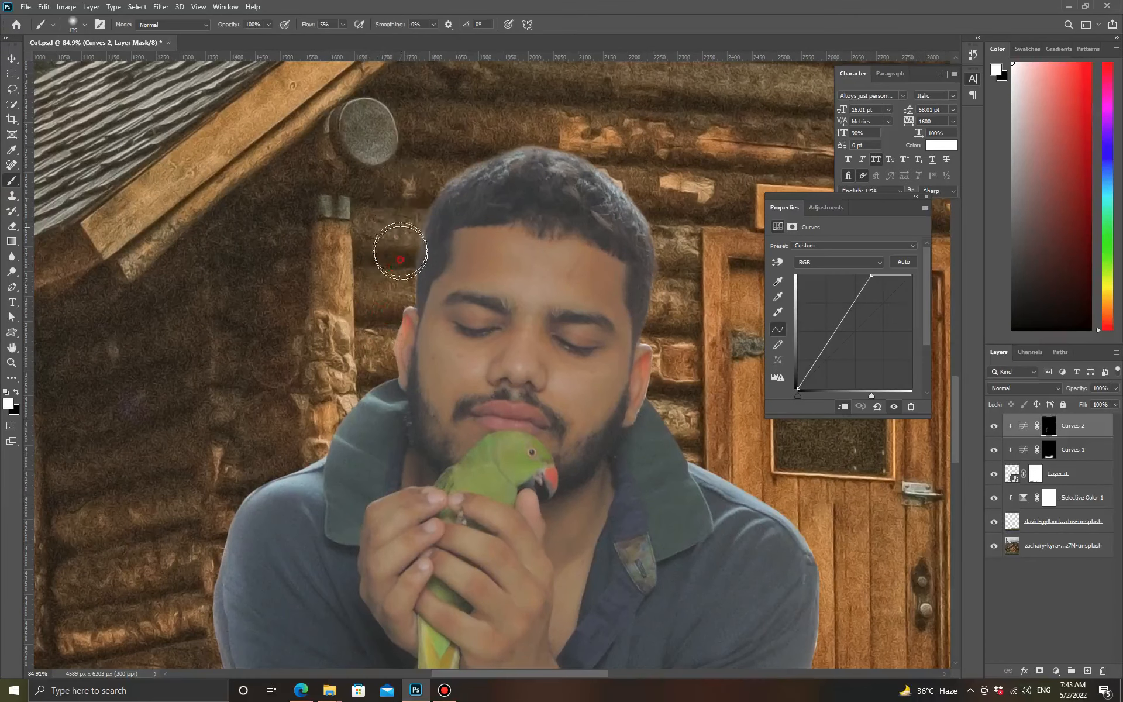
mouse_move(457, 147)
mouse_down()
mouse_move(517, 143)
mouse_move(403, 236)
mouse_move(381, 274)
mouse_move(357, 345)
mouse_up()
- Brush the Curves 2 highlight along the outer edge of the man's bent knee, shin and ankle on the bench side
key(z)
mouse_move(432, 219)
mouse_down()
mouse_move(403, 201)
mouse_move(394, 394)
mouse_move(102, 346)
mouse_up()
key(b)
scroll(376, 418, up, 3)
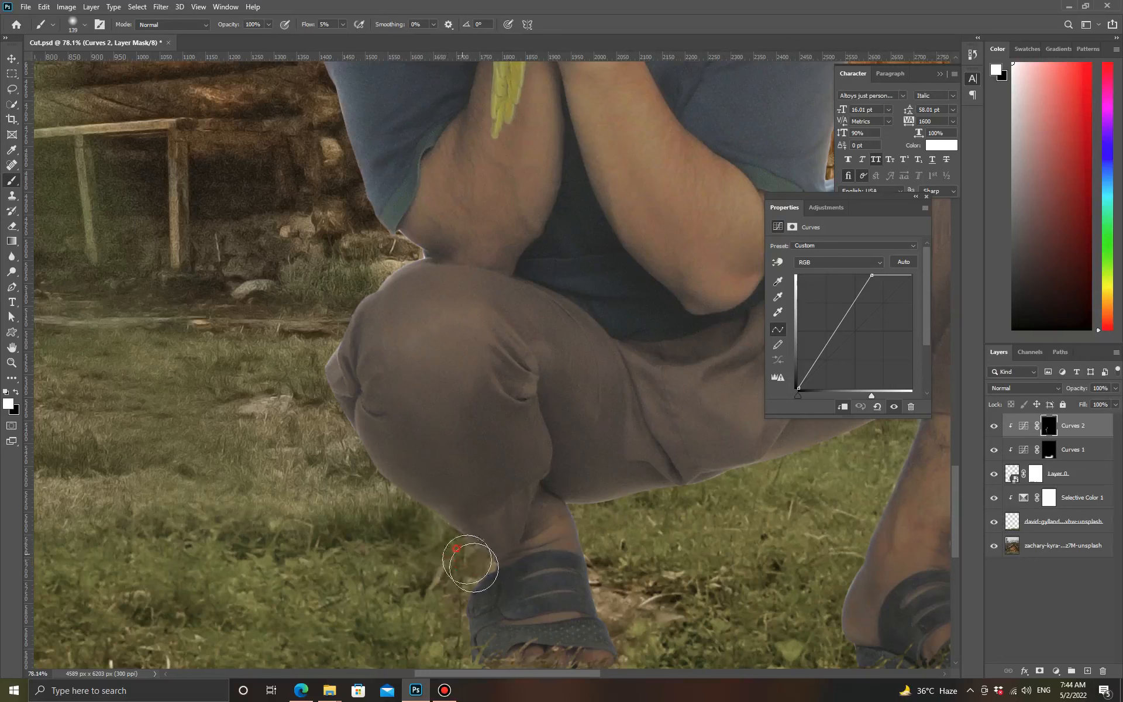
mouse_move(468, 562)
mouse_down()
mouse_move(420, 532)
mouse_move(463, 571)
mouse_move(368, 489)
mouse_move(310, 410)
mouse_move(313, 338)
mouse_move(335, 309)
mouse_move(331, 338)
mouse_move(442, 543)
mouse_up()
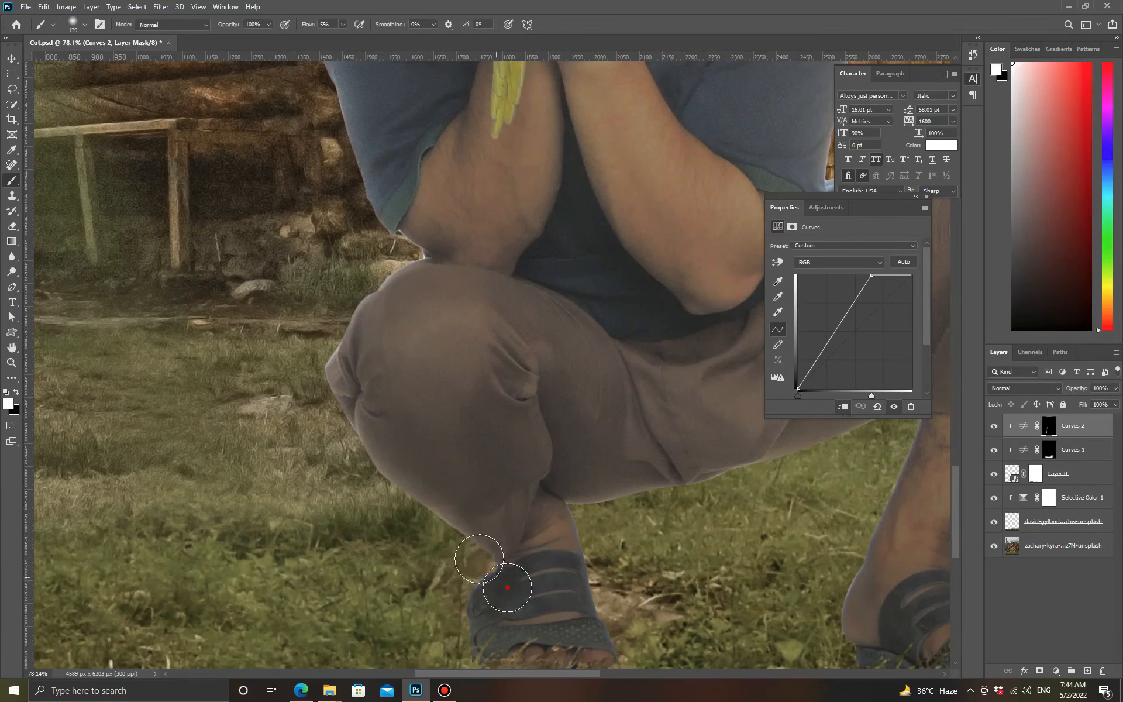
scroll(407, 393, up, 3)
mouse_move(443, 415)
mouse_down()
mouse_move(423, 428)
mouse_move(344, 227)
mouse_move(356, 393)
mouse_move(372, 260)
mouse_up()
drag(331, 226, 357, 393)
mouse_move(380, 270)
mouse_down()
mouse_move(409, 334)
mouse_move(448, 478)
mouse_up()
mouse_move(435, 567)
mouse_down()
mouse_move(411, 378)
mouse_move(386, 570)
mouse_move(345, 479)
mouse_move(328, 396)
mouse_up()
drag(381, 527, 325, 442)
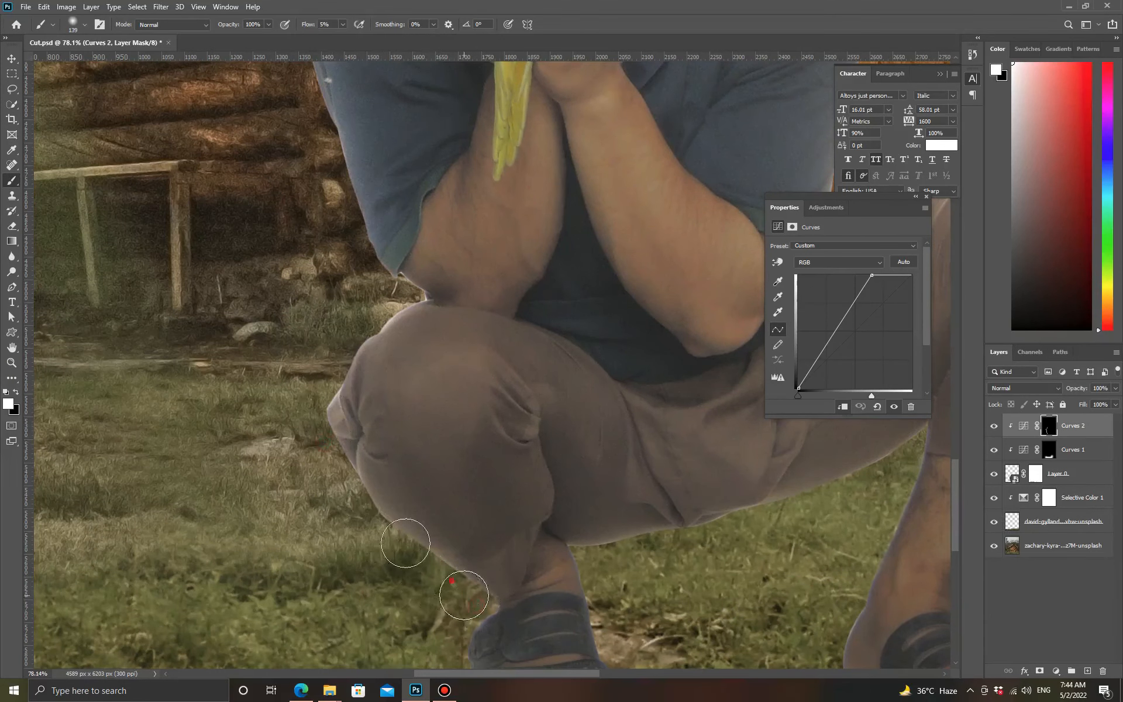
drag(464, 595, 473, 608)
- Add a Hue/Saturation adjustment clipped above Curves 2, turn on Colorize and shift the hue to yellow
key(z)
drag(385, 550, 441, 546)
right_click(470, 528)
click(479, 533)
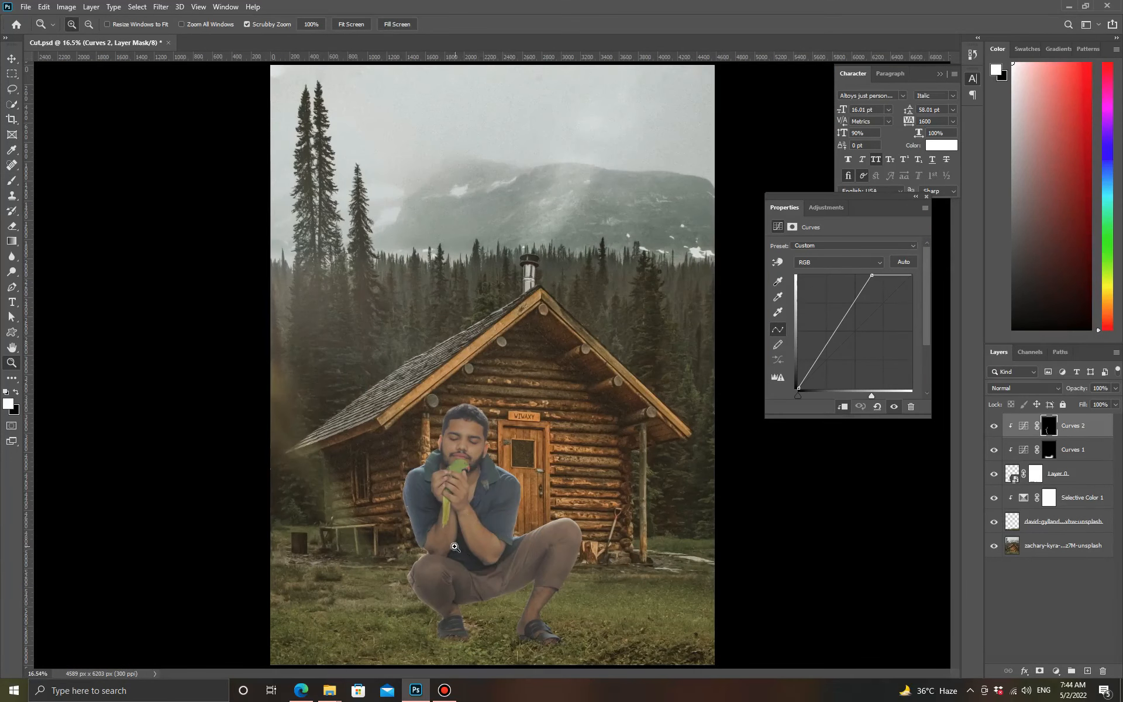
drag(436, 520, 468, 520)
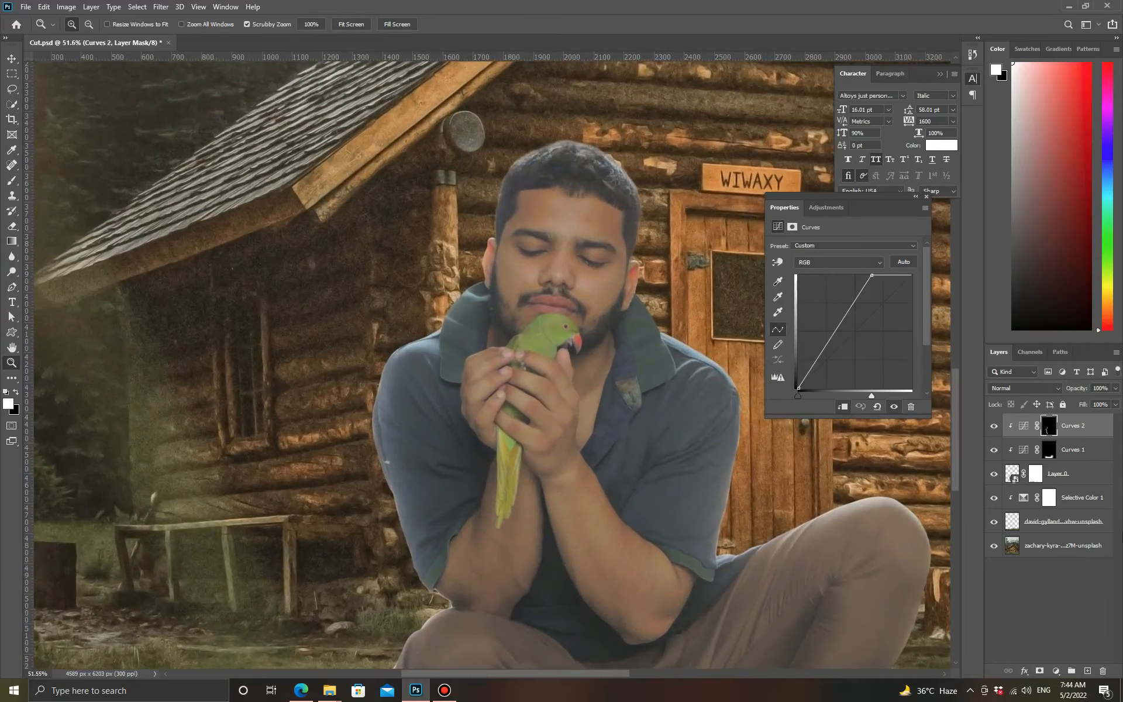
click(1056, 671)
click(1065, 567)
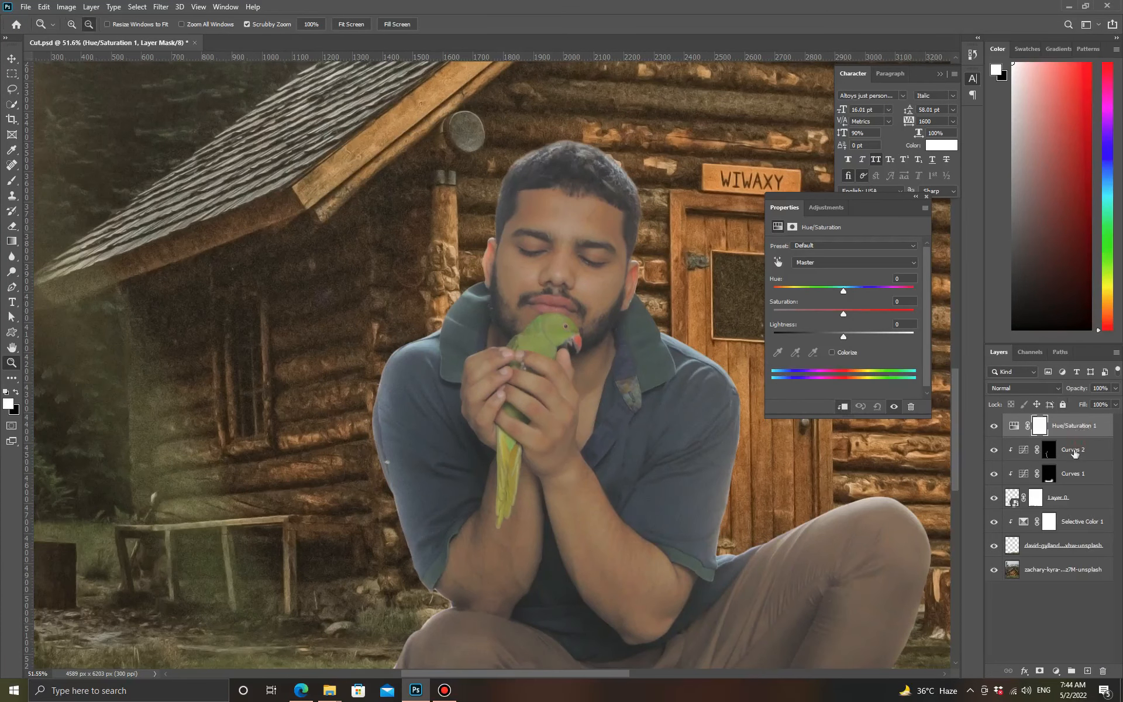
click(832, 352)
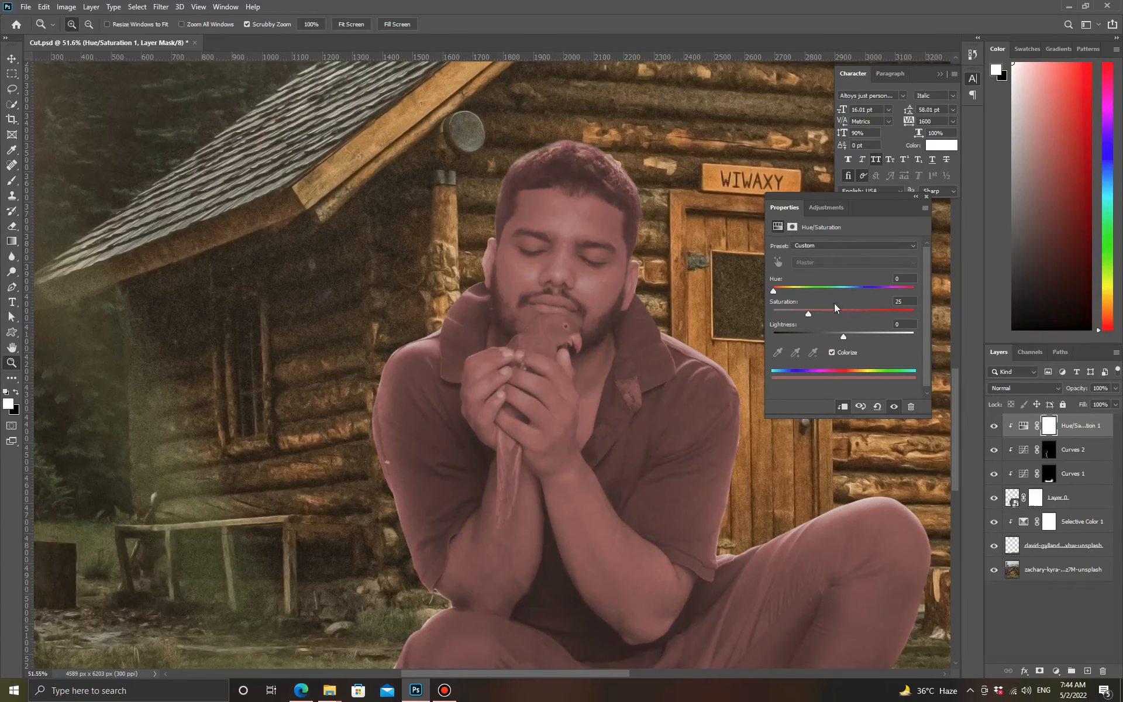
drag(773, 291, 794, 290)
- Load the Curves 2 mask as a selection and black out the rest of the Hue/Saturation 1 mask so only those highlights are tinted
click(1051, 457)
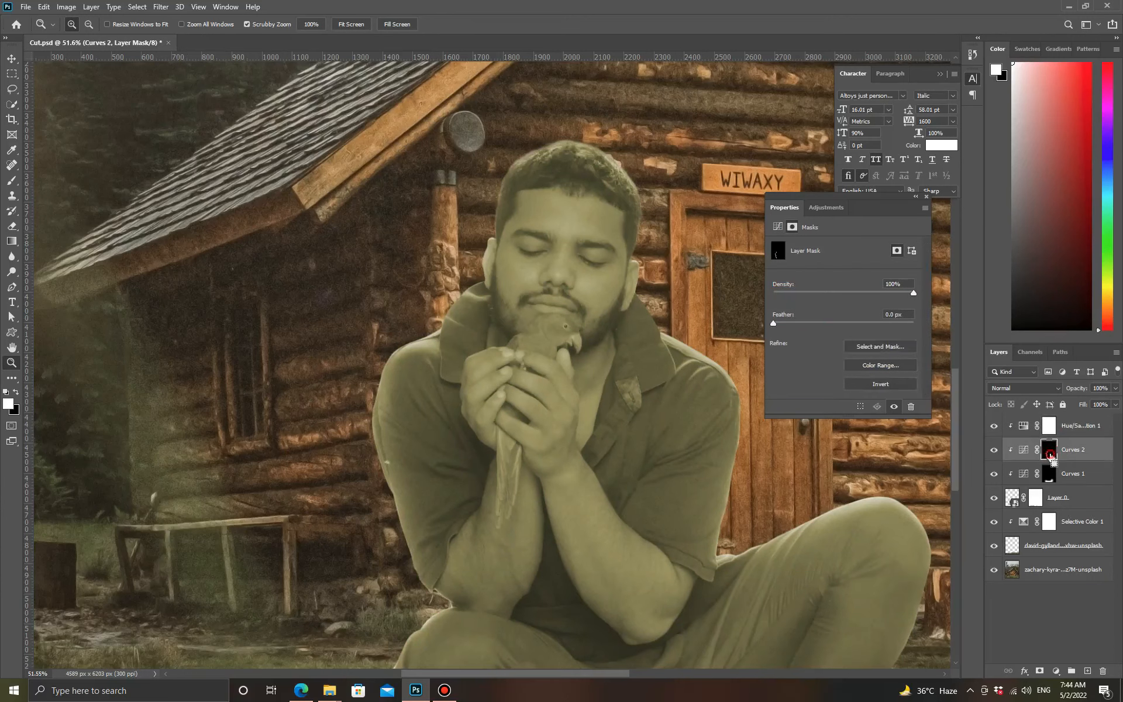
ctrl+click(1051, 456)
click(1047, 428)
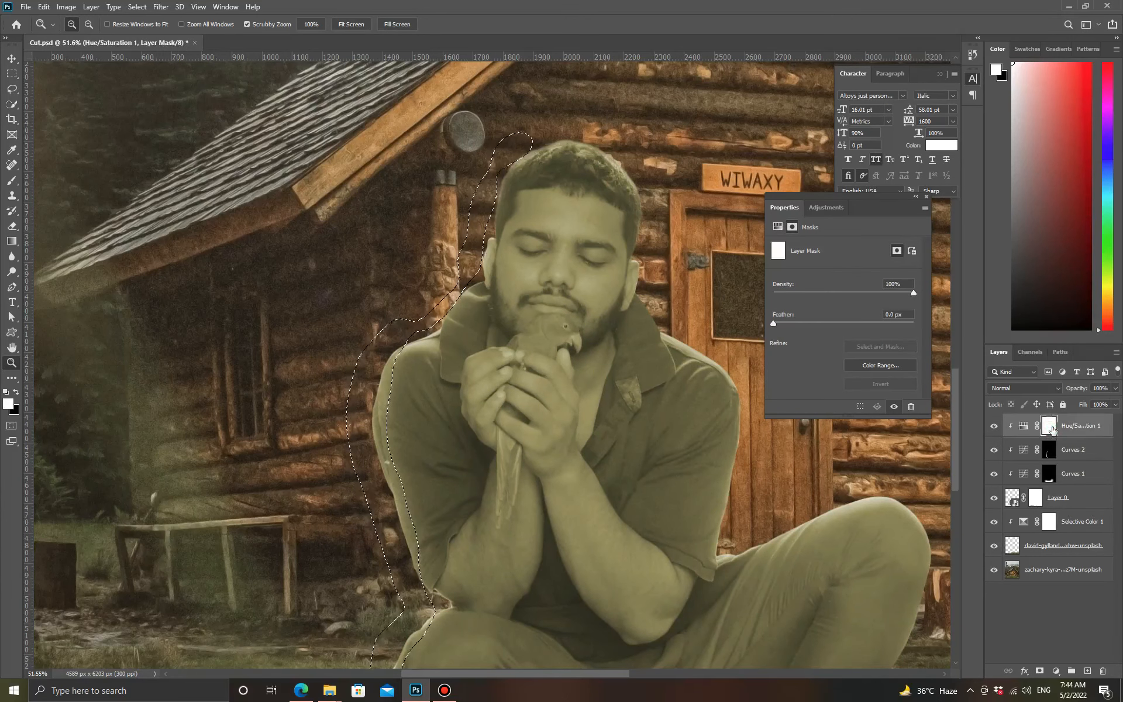
key(alt+BackSpace)
key(ctrl+shift+i)
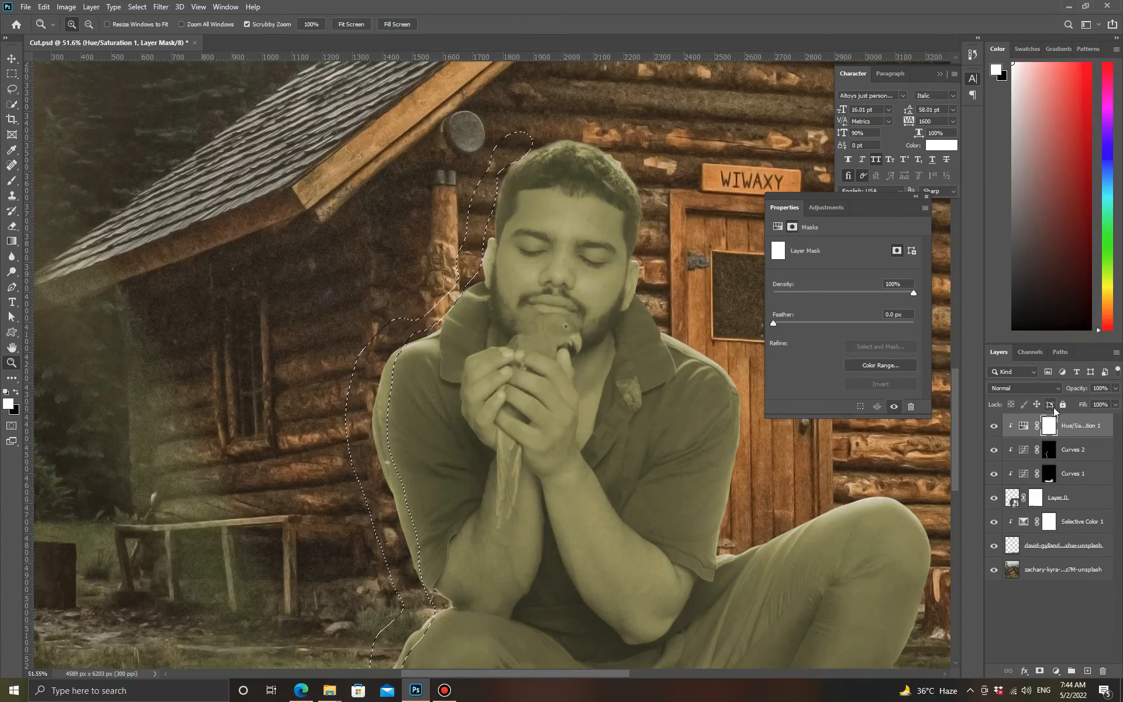
key(ctrl+BackSpace)
key(ctrl+d)
- Lower the Hue/Saturation 1 layer's opacity to 50%
key(ctrl+0)
drag(419, 573, 483, 572)
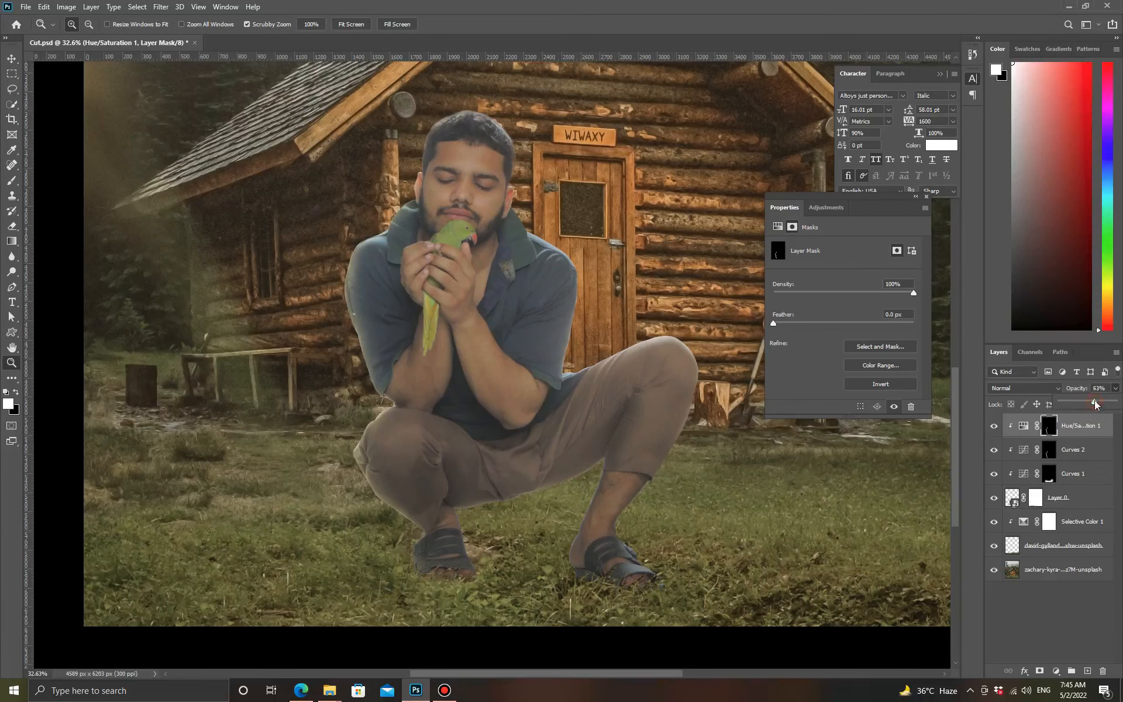
drag(1089, 403, 1086, 404)
right_click(694, 371)
click(717, 377)
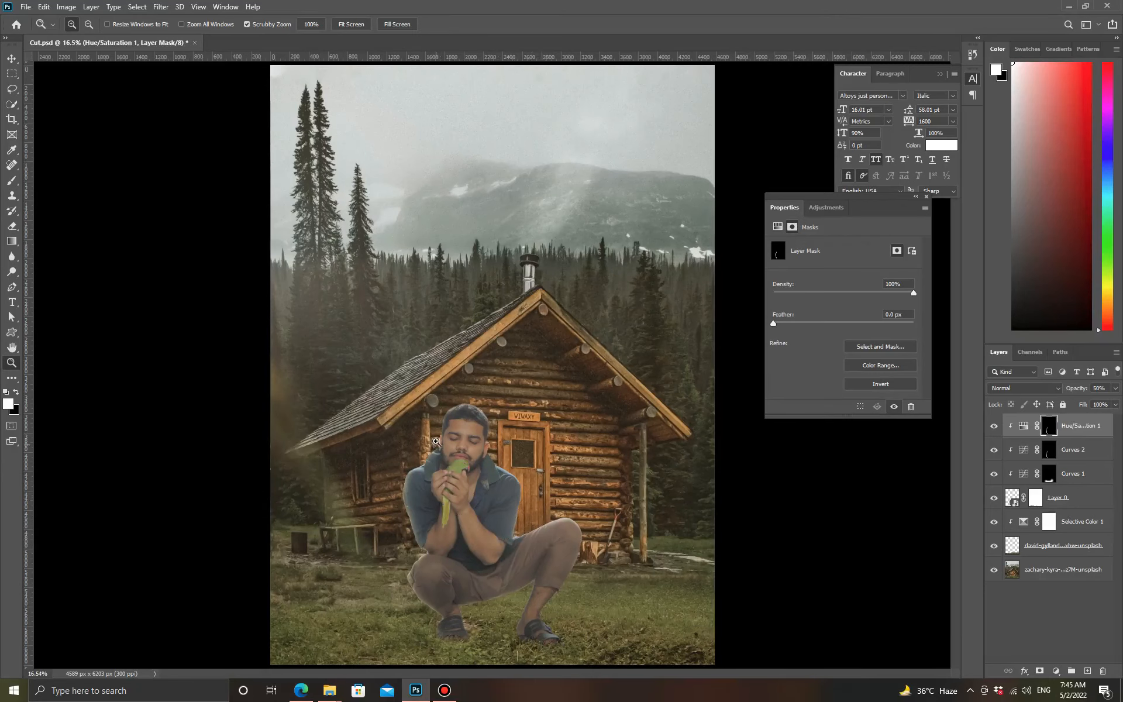
- Brush the yellow tint along the man's bench-side shoulder and sleeve on the Hue/Saturation 1 mask with a soft white brush at 5% flow
drag(436, 442, 497, 442)
right_click(497, 442)
click(516, 448)
drag(481, 535, 579, 462)
click(12, 180)
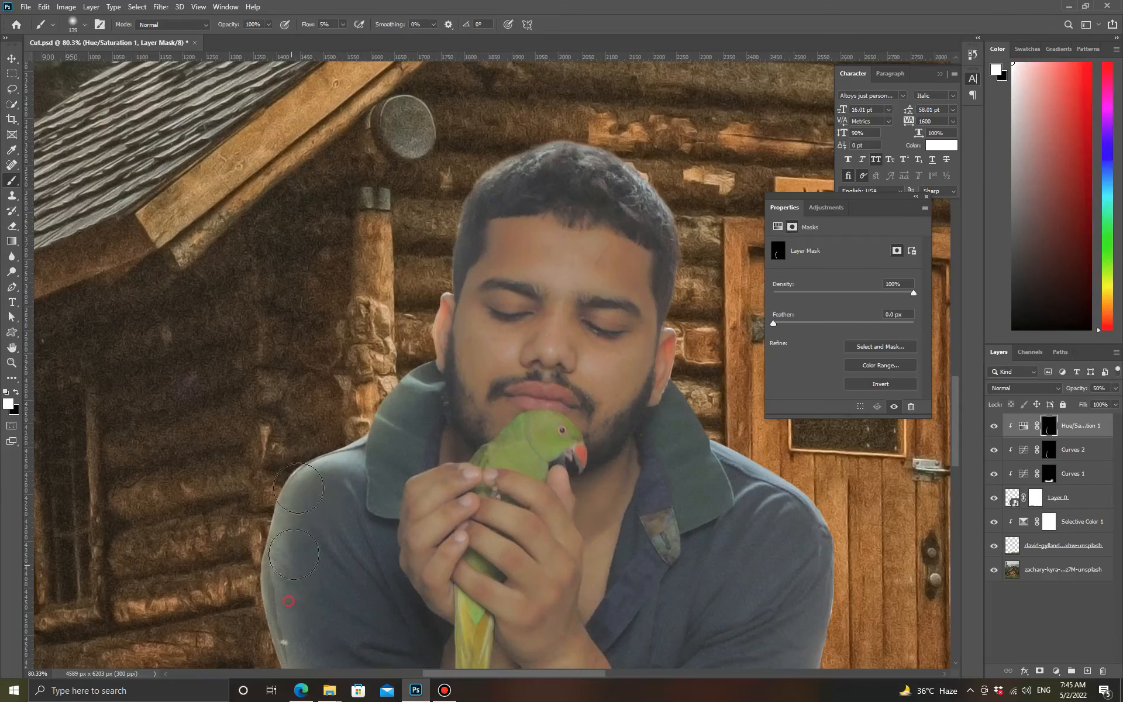
drag(330, 555, 406, 273)
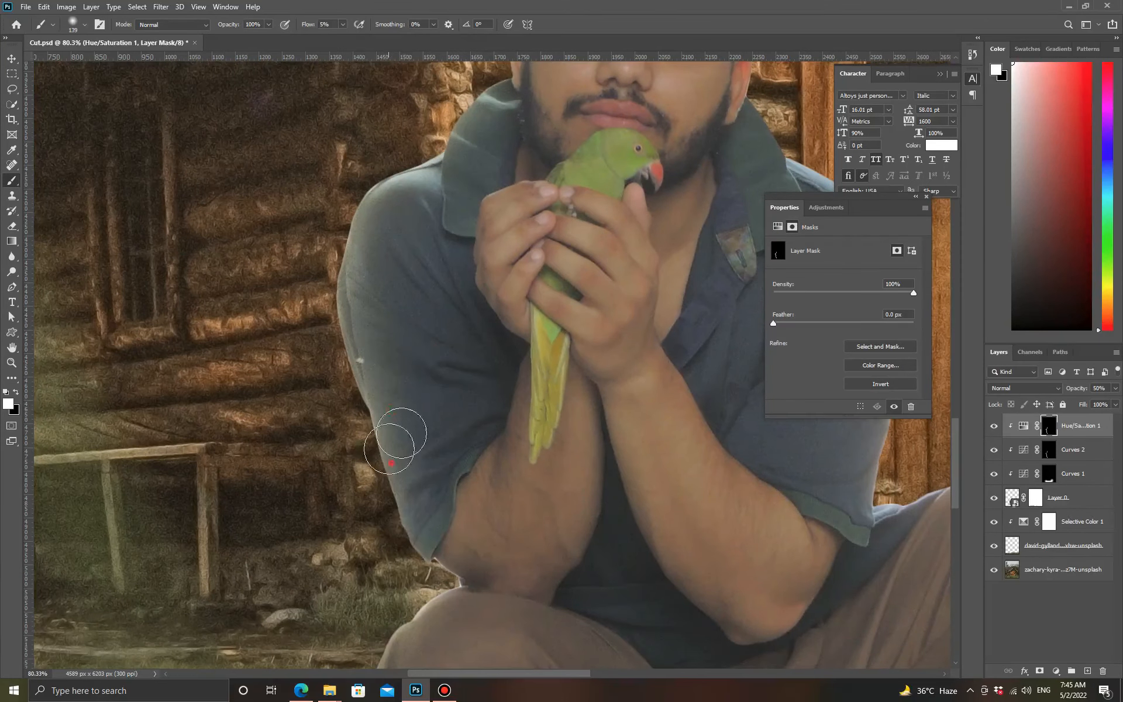
drag(358, 477, 359, 280)
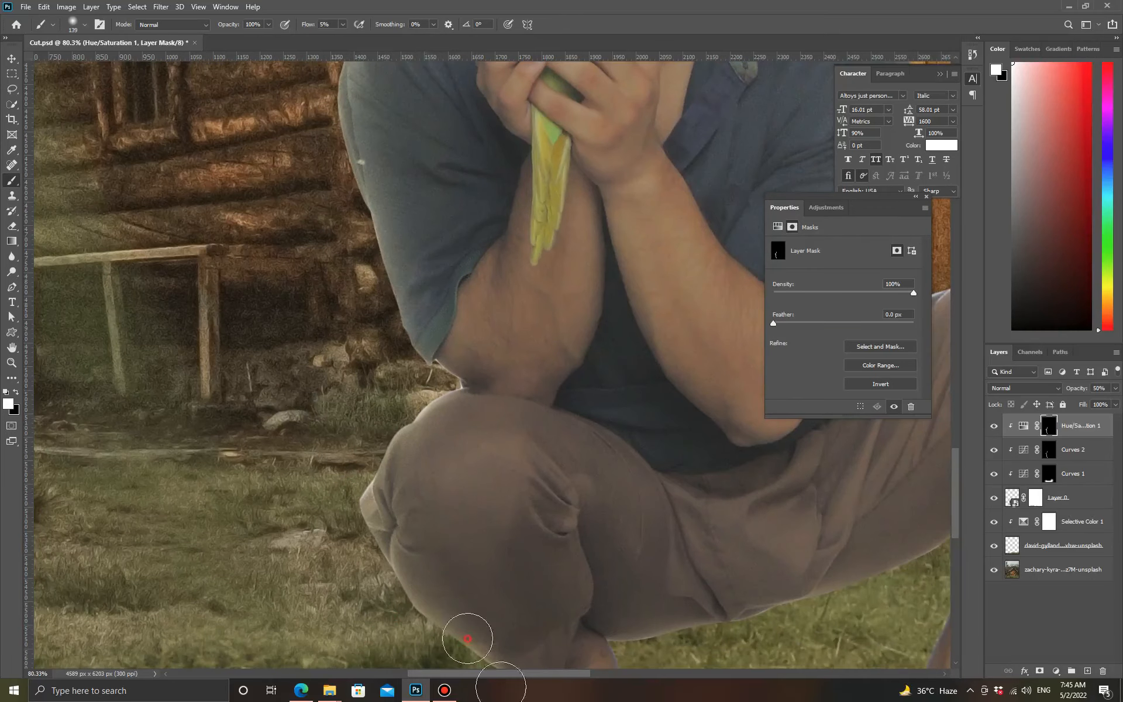
- Extend the Hue/Saturation 1 tint along the man's bench-side elbow, bent knee, shin and ankle with the soft white brush
drag(404, 474, 370, 399)
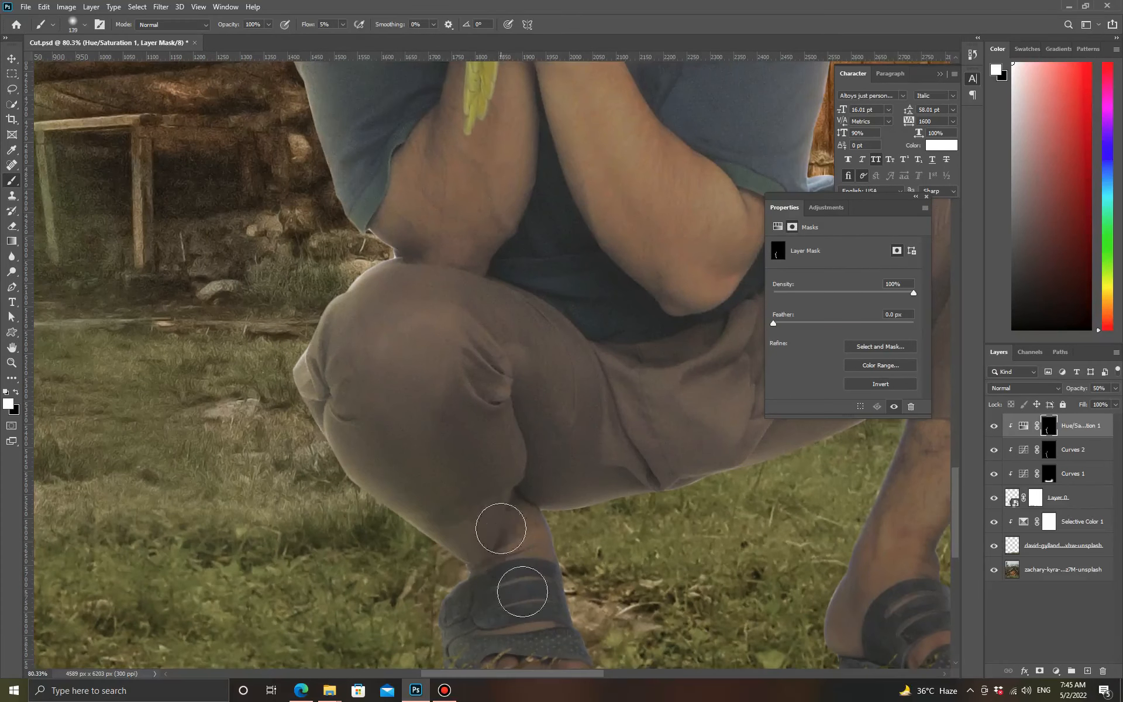
mouse_move(398, 550)
mouse_down()
mouse_move(359, 405)
mouse_move(362, 423)
mouse_up()
drag(333, 465, 372, 608)
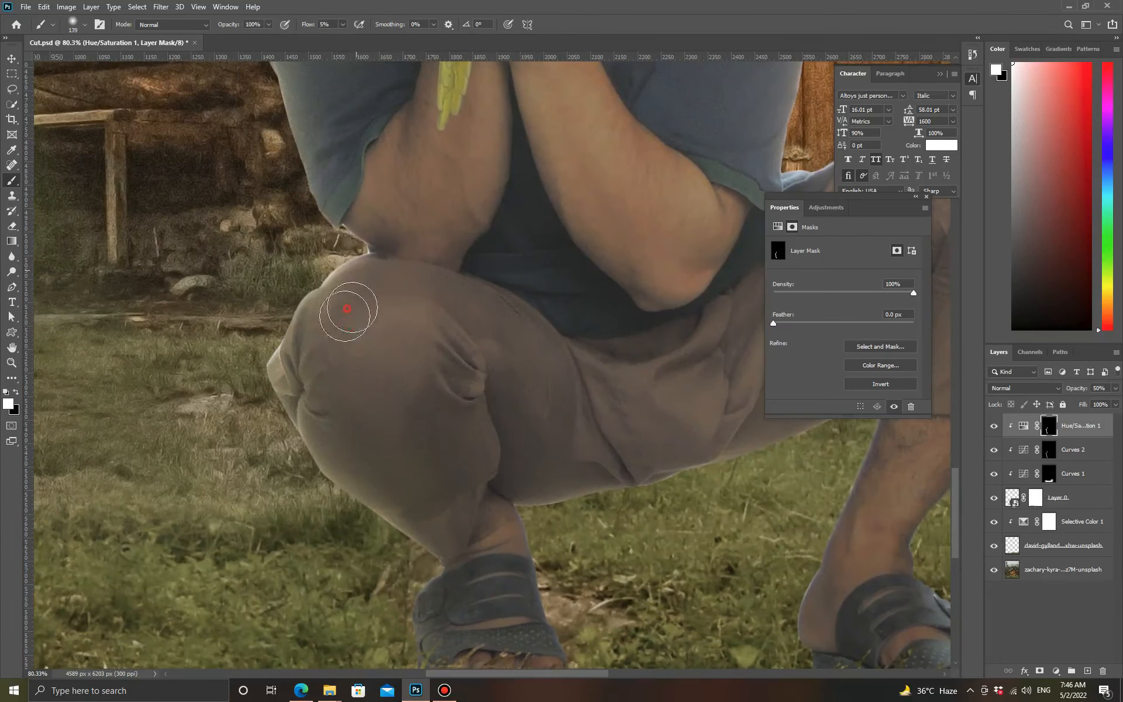
drag(332, 227, 358, 241)
drag(318, 188, 489, 451)
drag(484, 384, 456, 243)
key(z)
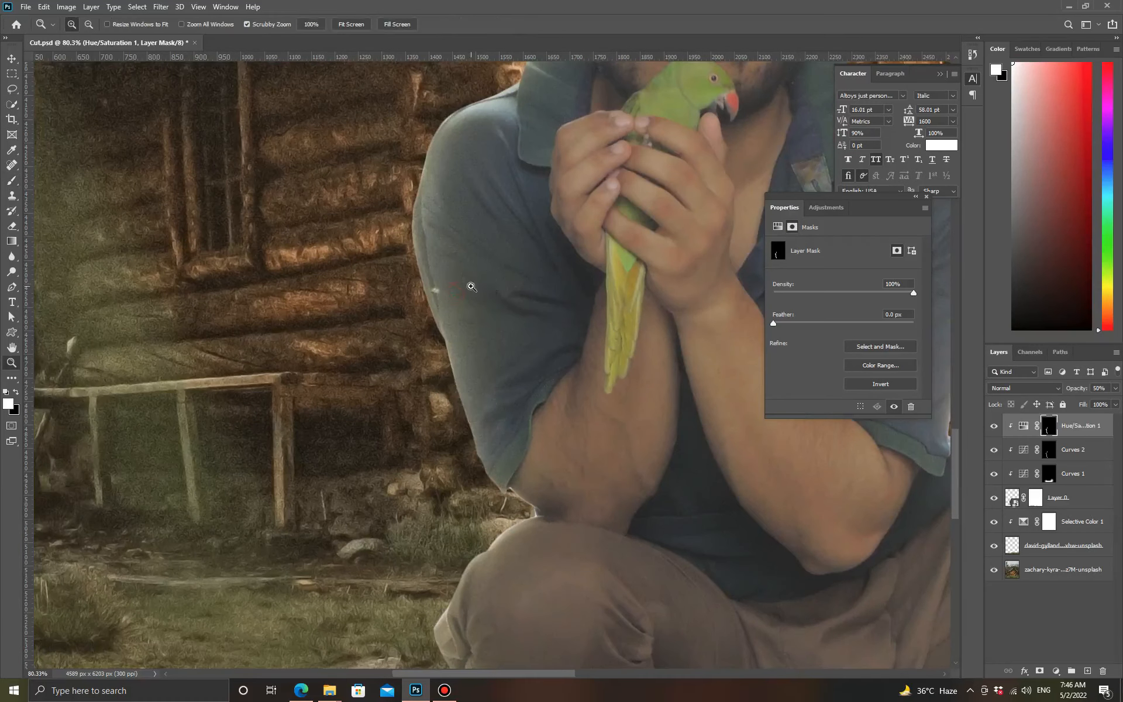
- Brush the Hue/Saturation 1 tint along the bench-side edge of the man's hair and head
key(ctrl+0)
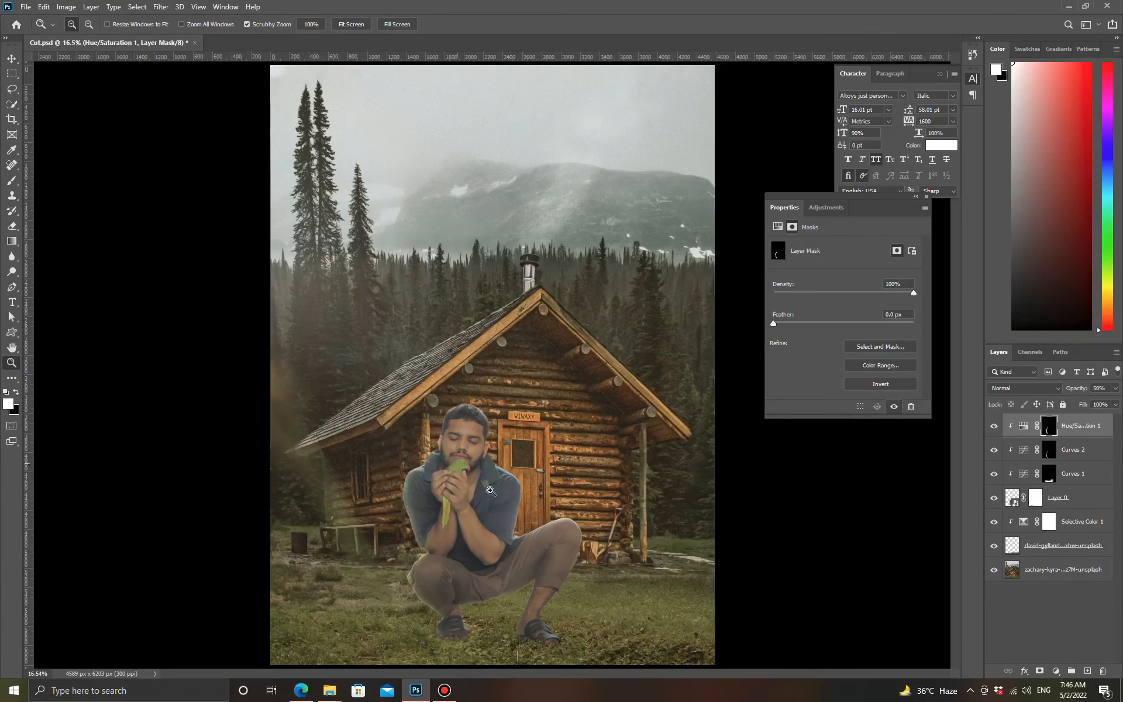
drag(440, 452, 525, 441)
key(ctrl+0)
drag(501, 504, 516, 242)
key(ctrl+0)
drag(451, 440, 524, 408)
key(b)
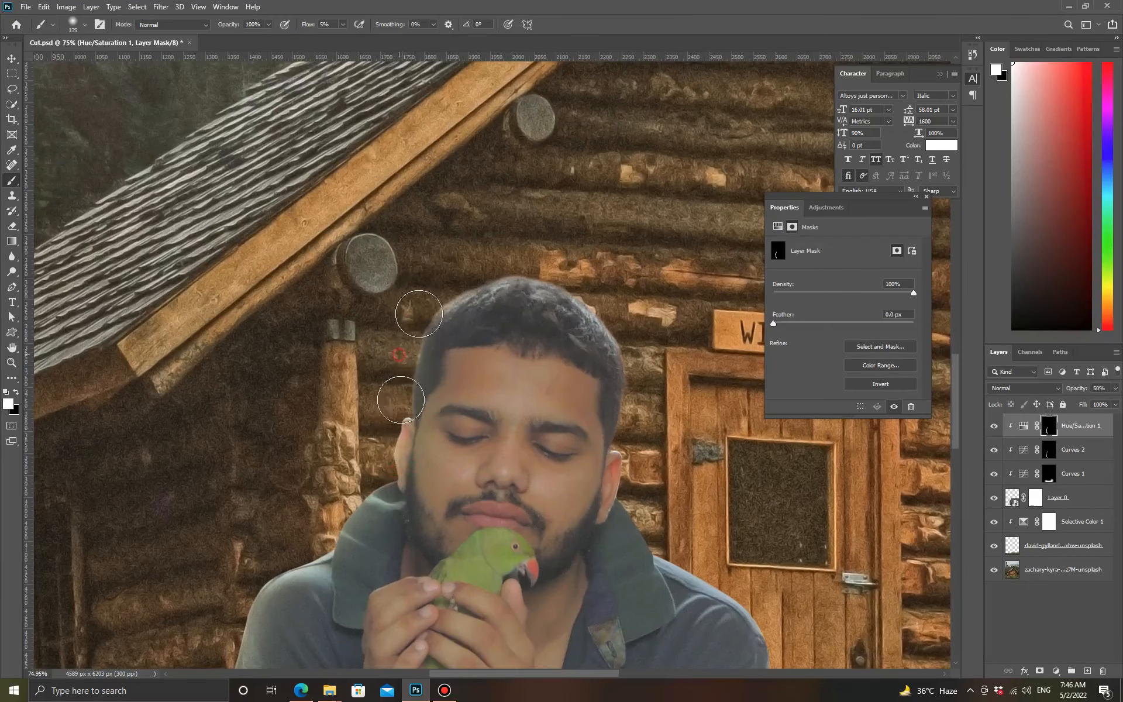
key(x)
key(z)
key(ctrl+0)
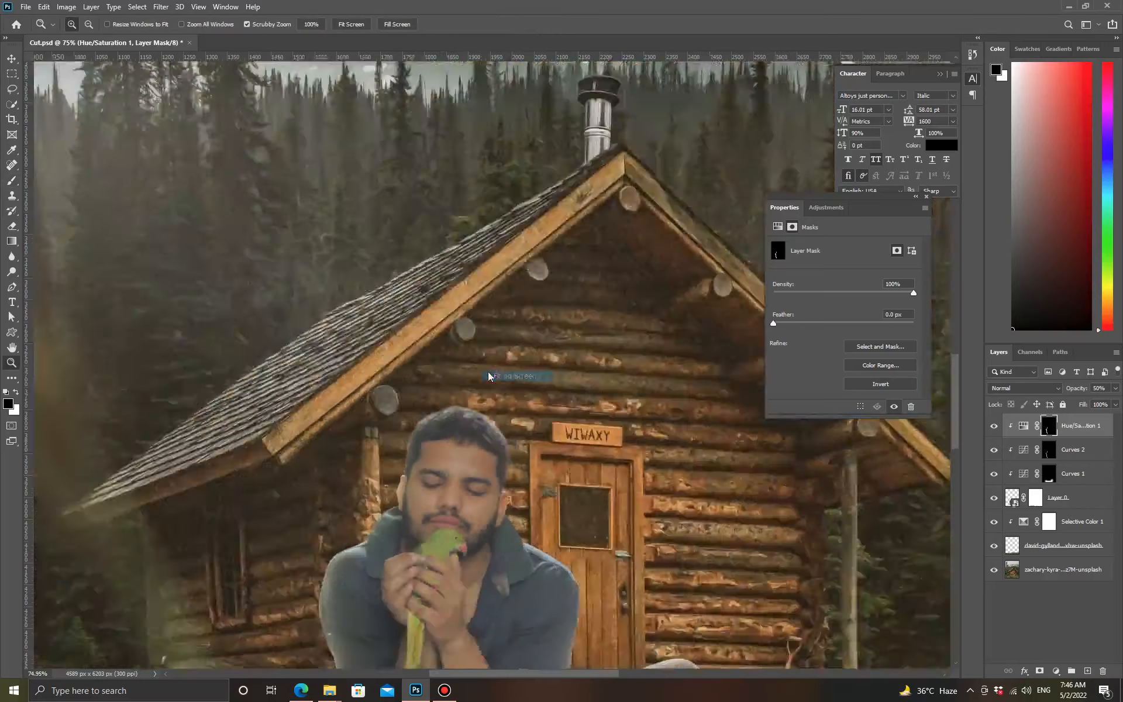
- Add a darkening Curves adjustment with a lowered white output, clip it above Hue/Saturation 1 and invert its mask to black
click(1057, 672)
click(1069, 527)
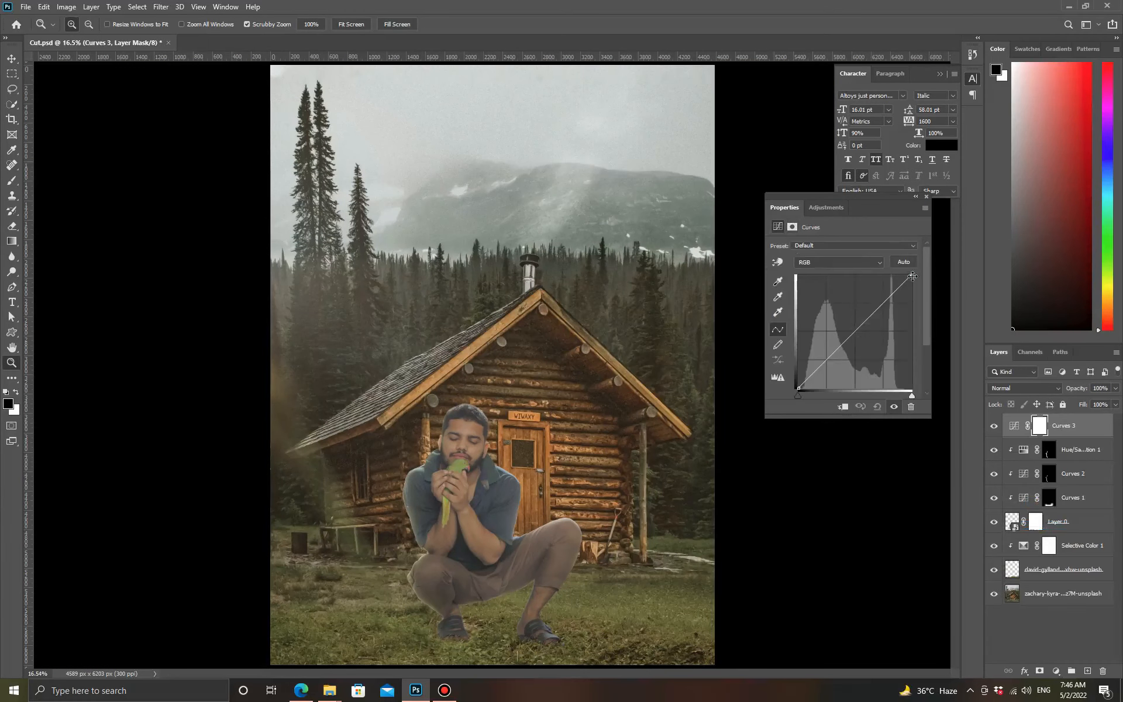
drag(912, 275, 911, 310)
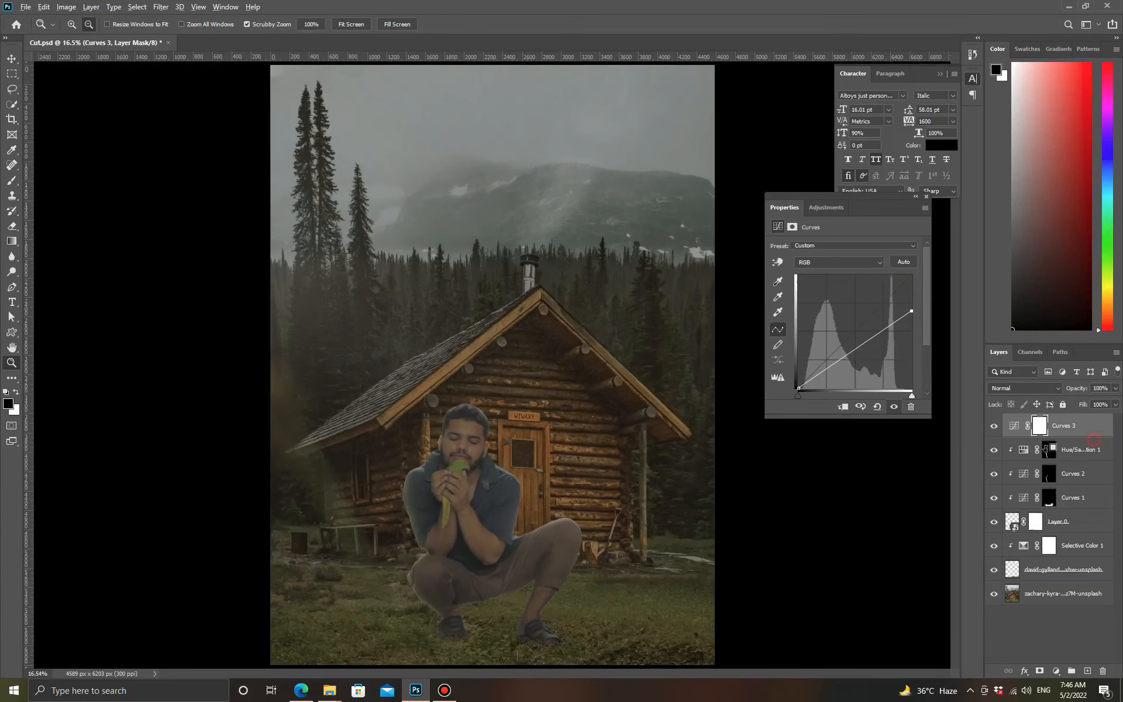
alt+click(1093, 439)
drag(445, 383, 406, 196)
key(ctrl+i)
- Paint soft shading onto the man's door-side knee, thigh and sleeve on the Curves 3 mask with a white brush at 5% flow
drag(509, 389, 550, 386)
drag(445, 306, 445, 345)
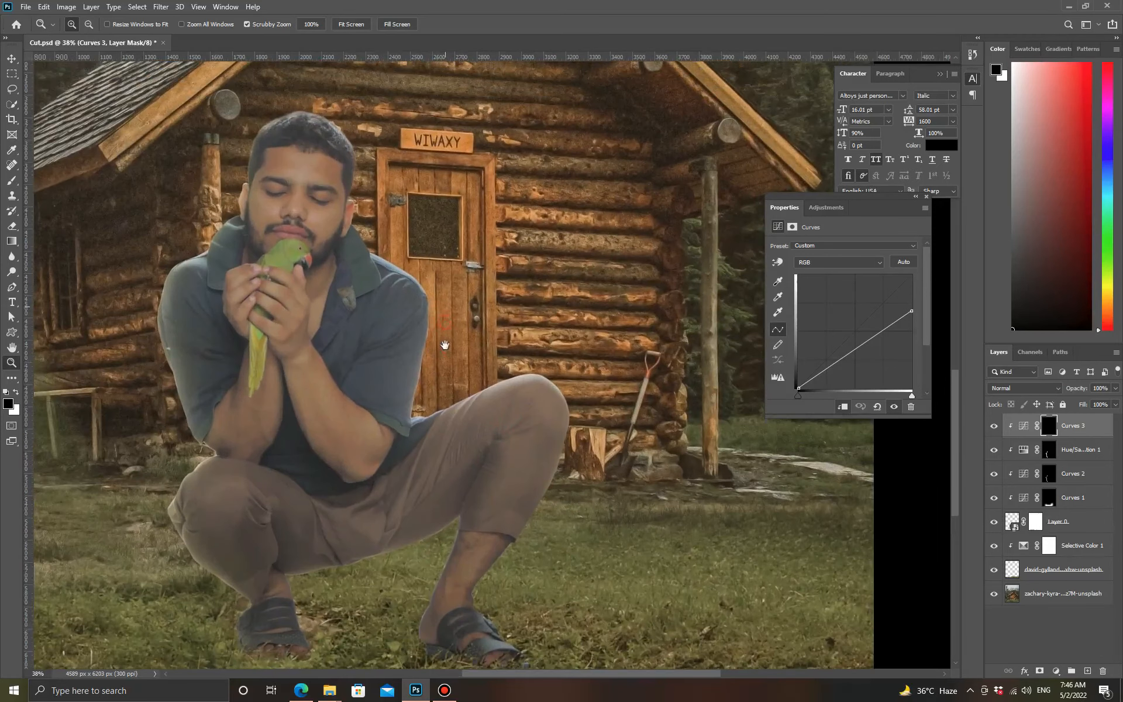
key(b)
alt+right_click(462, 252)
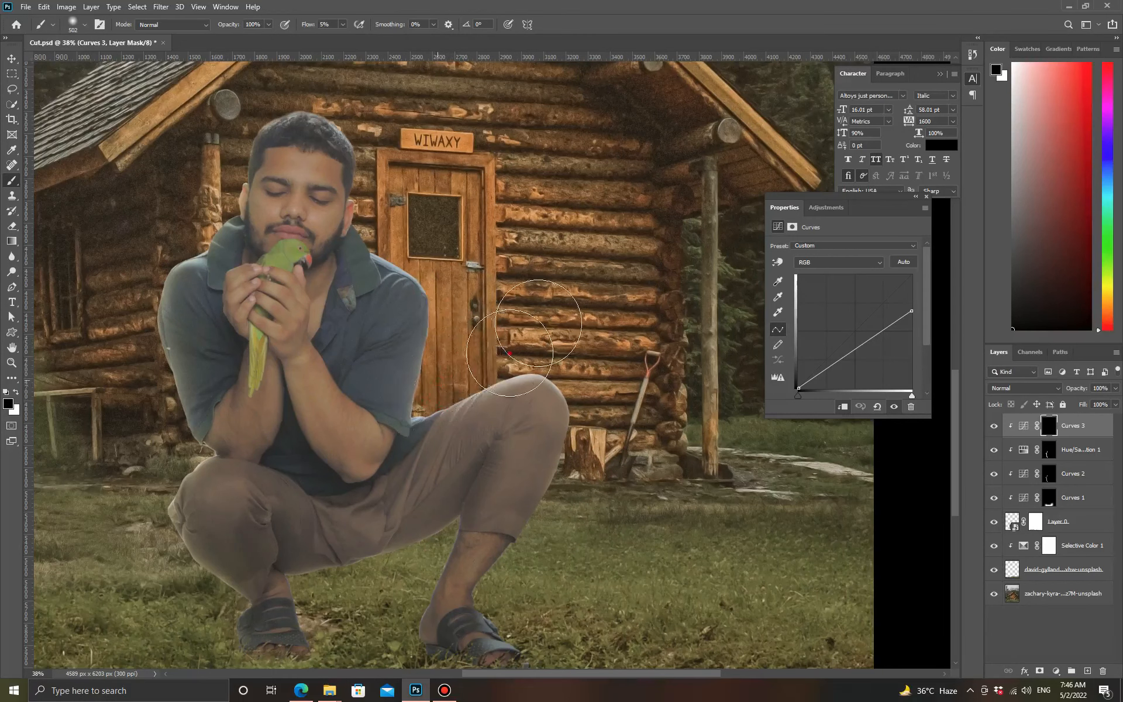
drag(509, 353, 539, 346)
key(x)
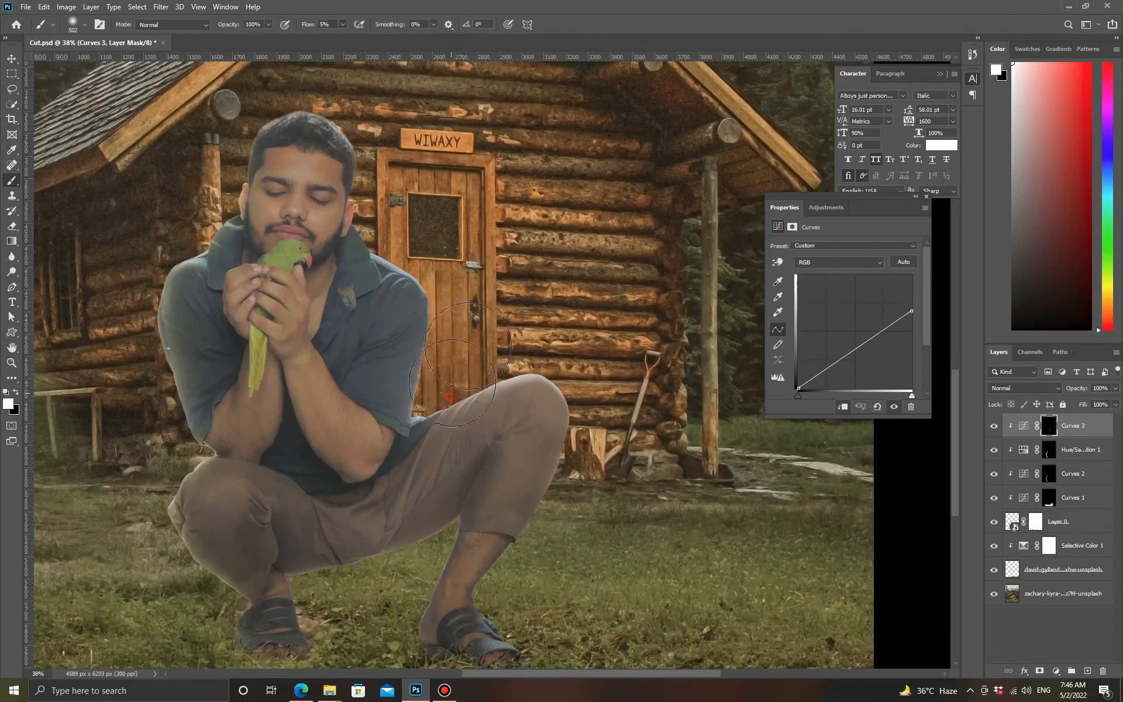
mouse_move(450, 398)
mouse_down()
mouse_move(453, 350)
mouse_move(443, 363)
mouse_move(549, 357)
mouse_move(592, 417)
mouse_move(573, 525)
mouse_move(519, 582)
mouse_move(529, 586)
mouse_move(540, 343)
mouse_move(448, 373)
mouse_move(461, 325)
mouse_move(451, 304)
mouse_move(458, 416)
mouse_move(427, 396)
mouse_up()
drag(439, 343, 411, 353)
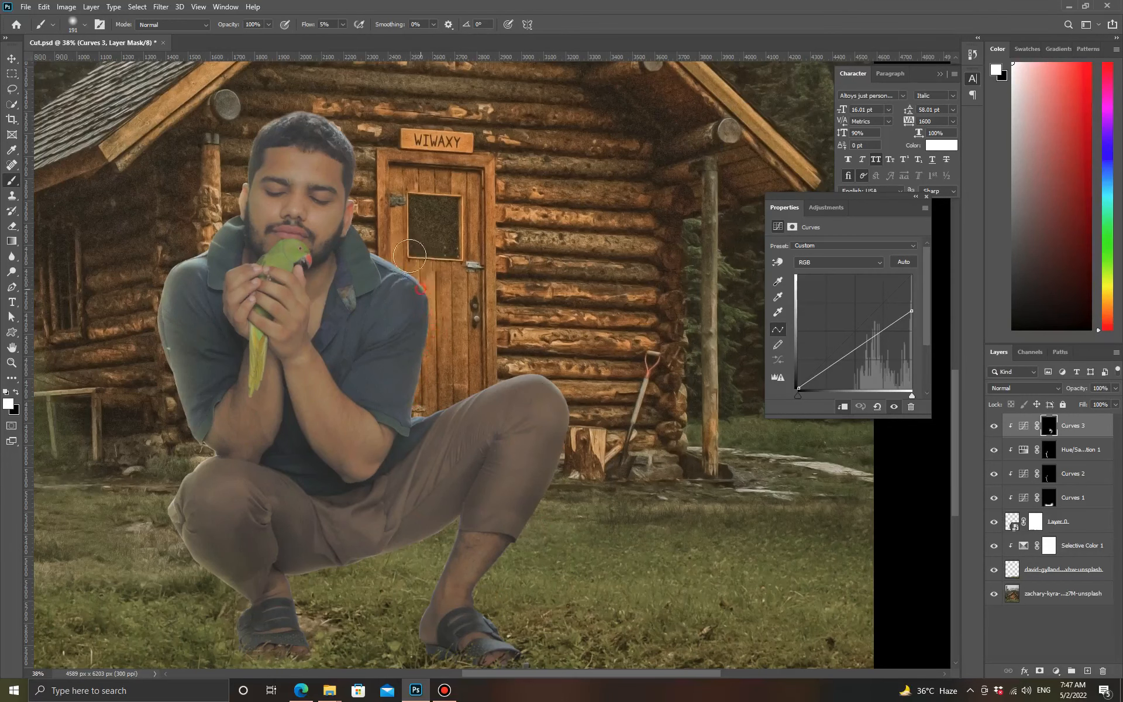
- Compare the whole composite with the Curves 3 shading hidden and shown
key(z)
right_click(621, 326)
click(626, 332)
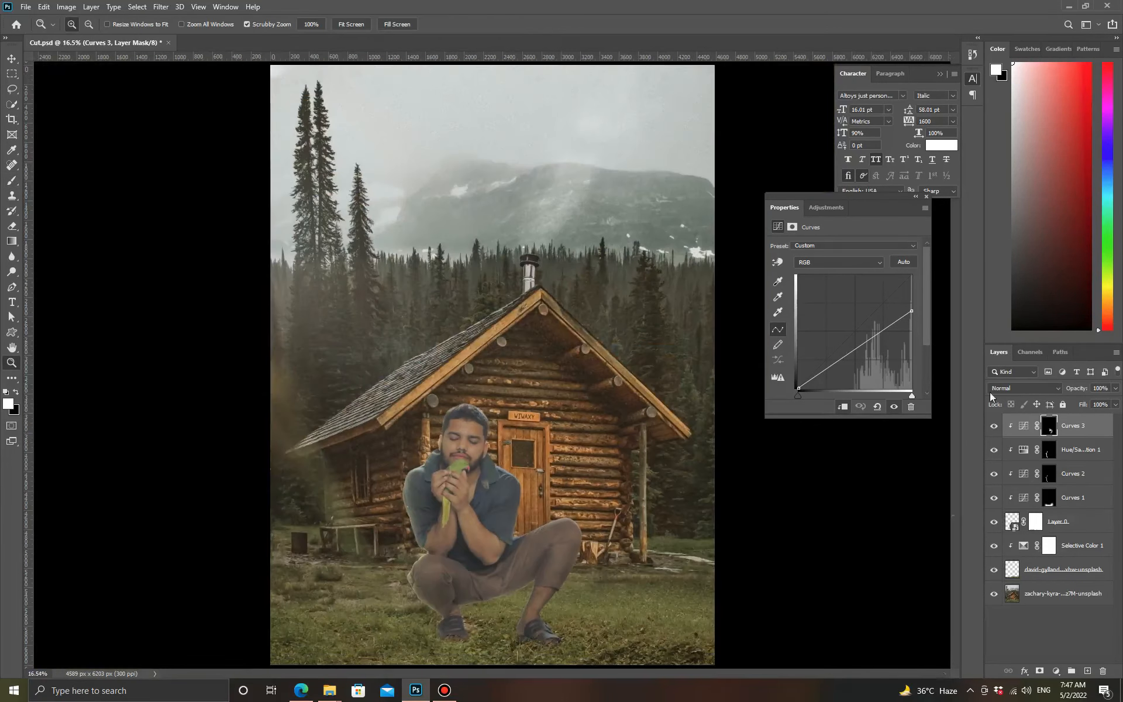
click(993, 427)
click(994, 427)
click(994, 427)
click(994, 427)
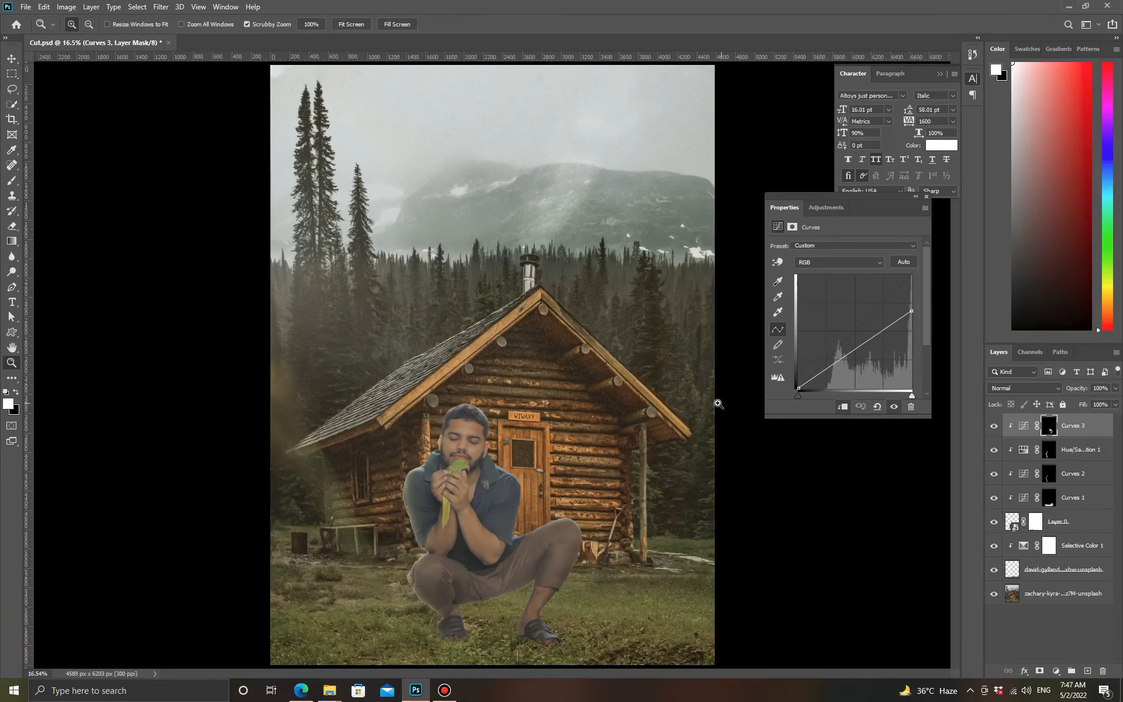
- Try a Color Balance adjustment clipped above Curves 3, shifting the highlights' Yellow–Blue value to -6
drag(459, 482, 543, 475)
right_click(592, 497)
click(599, 503)
drag(576, 515, 620, 515)
key(b)
click(1056, 672)
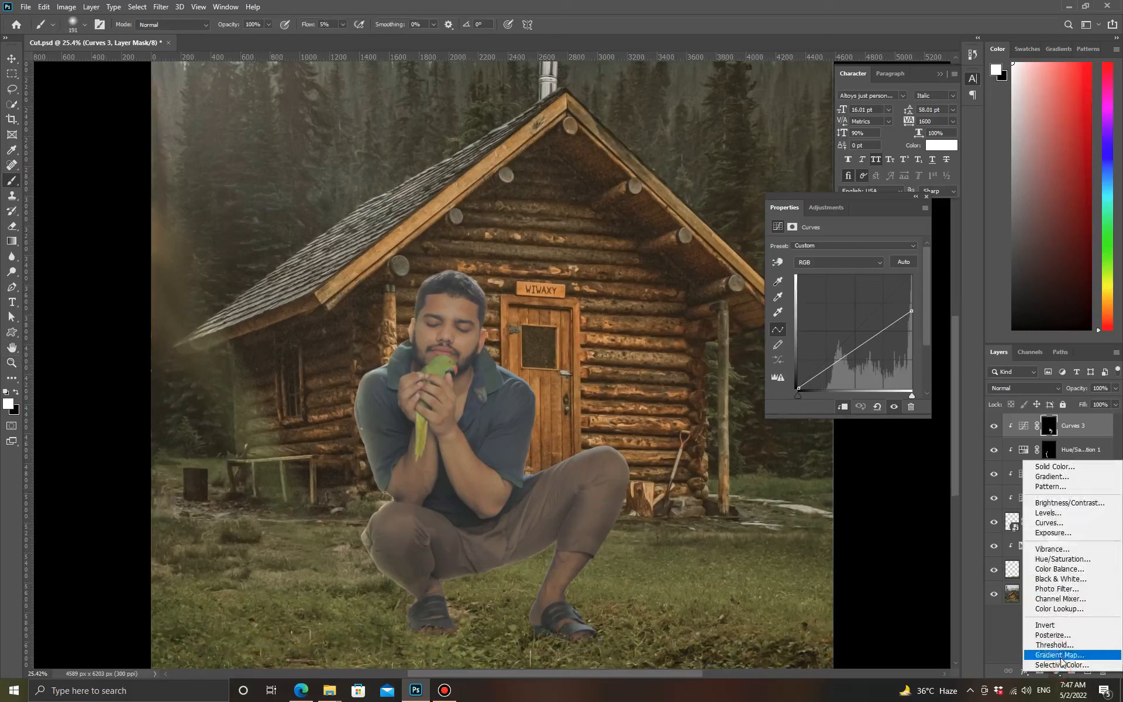
click(1060, 569)
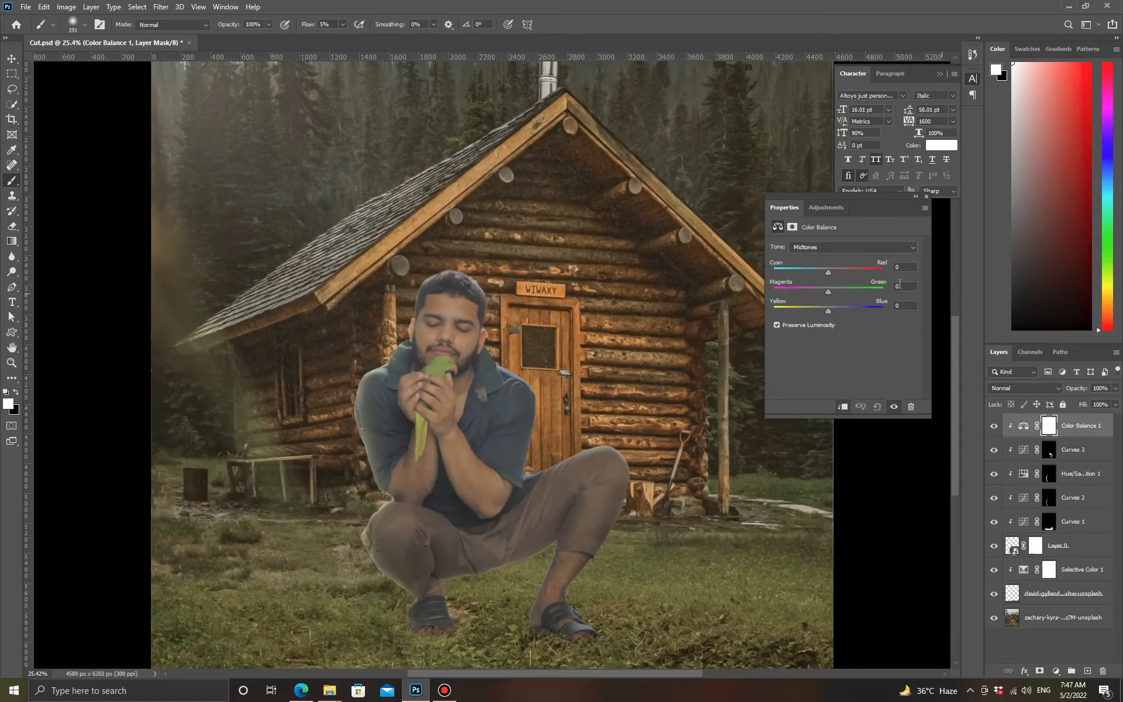
click(827, 248)
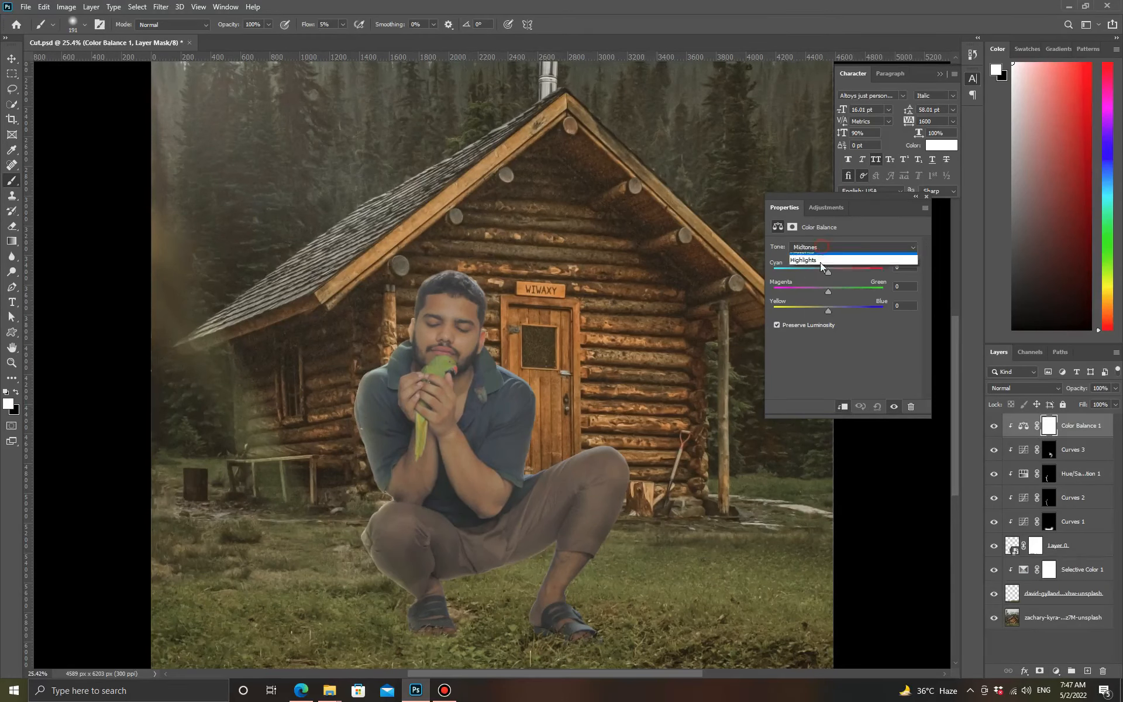
click(826, 276)
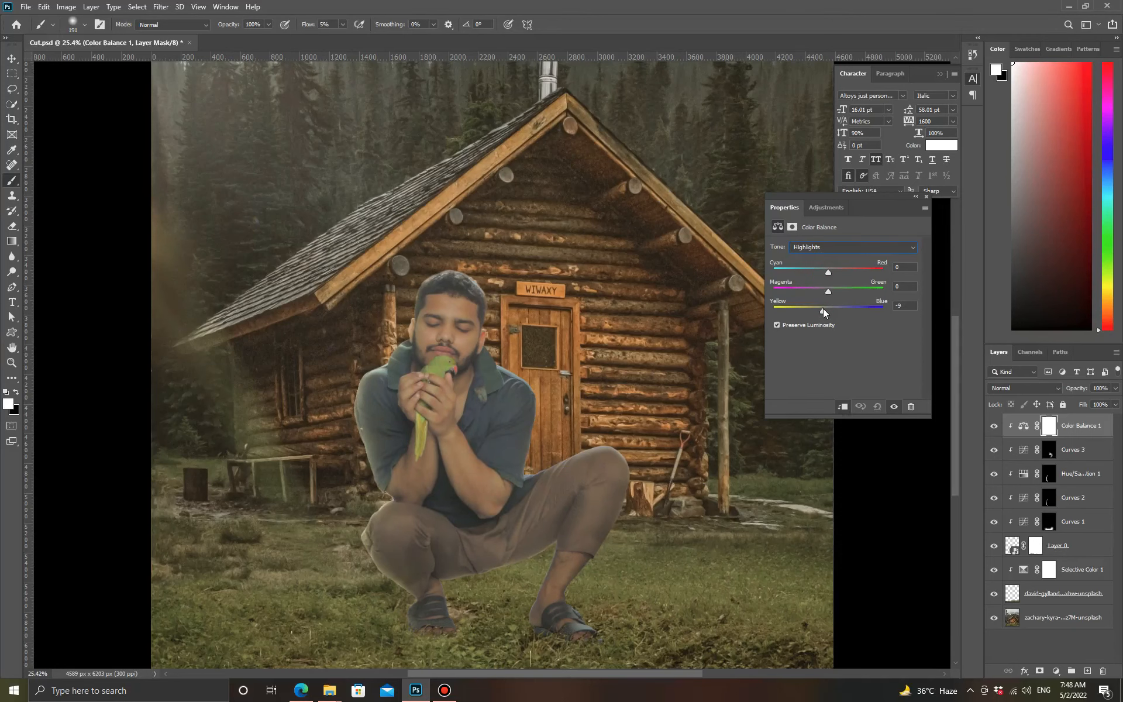
drag(824, 309, 821, 311)
key(z)
right_click(585, 206)
click(609, 211)
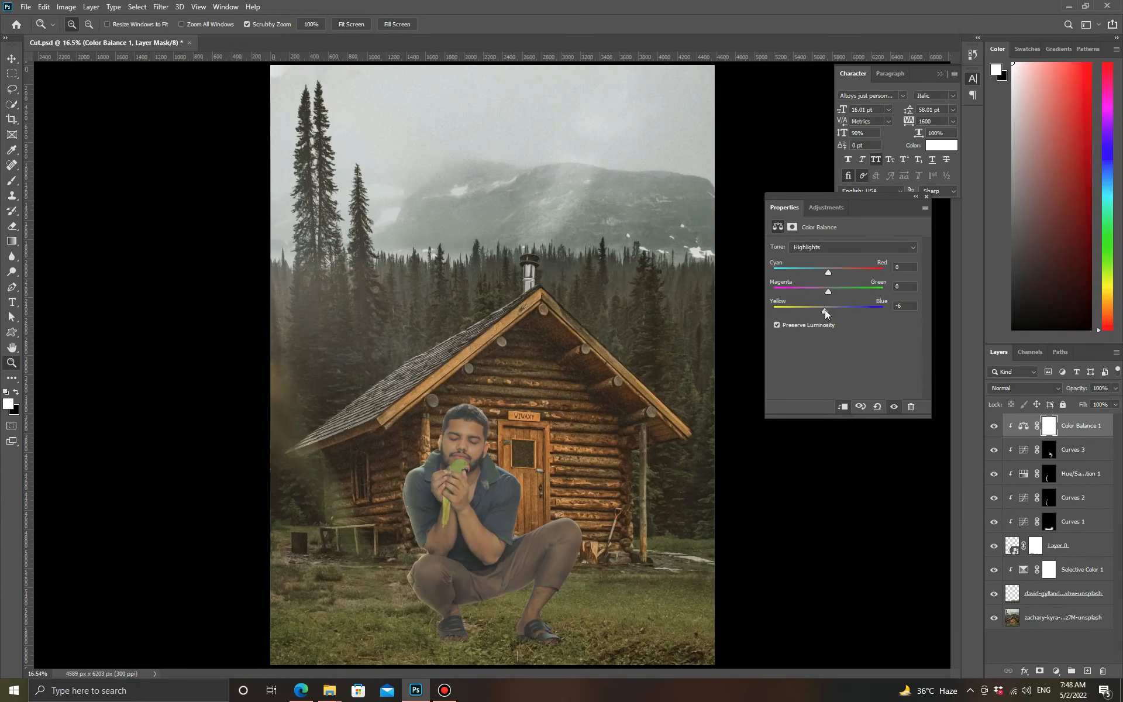
- Try a midtones Yellow–Blue value of +1 in Color Balance and discard the adjustment layer
click(827, 247)
click(827, 267)
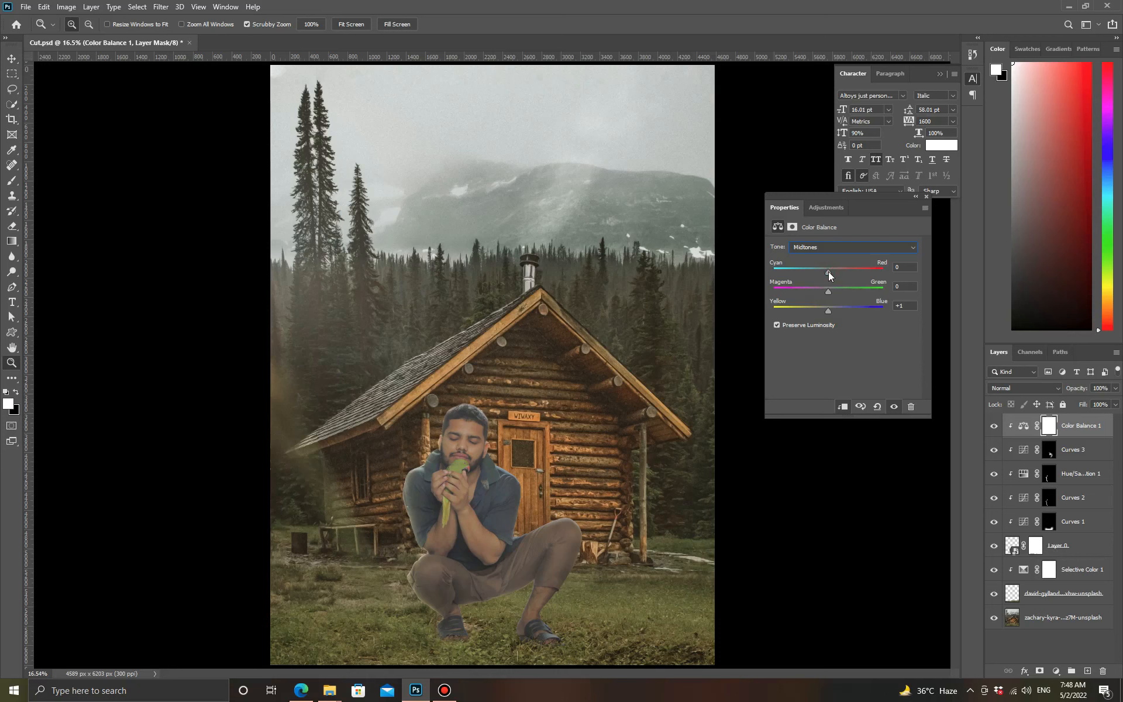
click(926, 197)
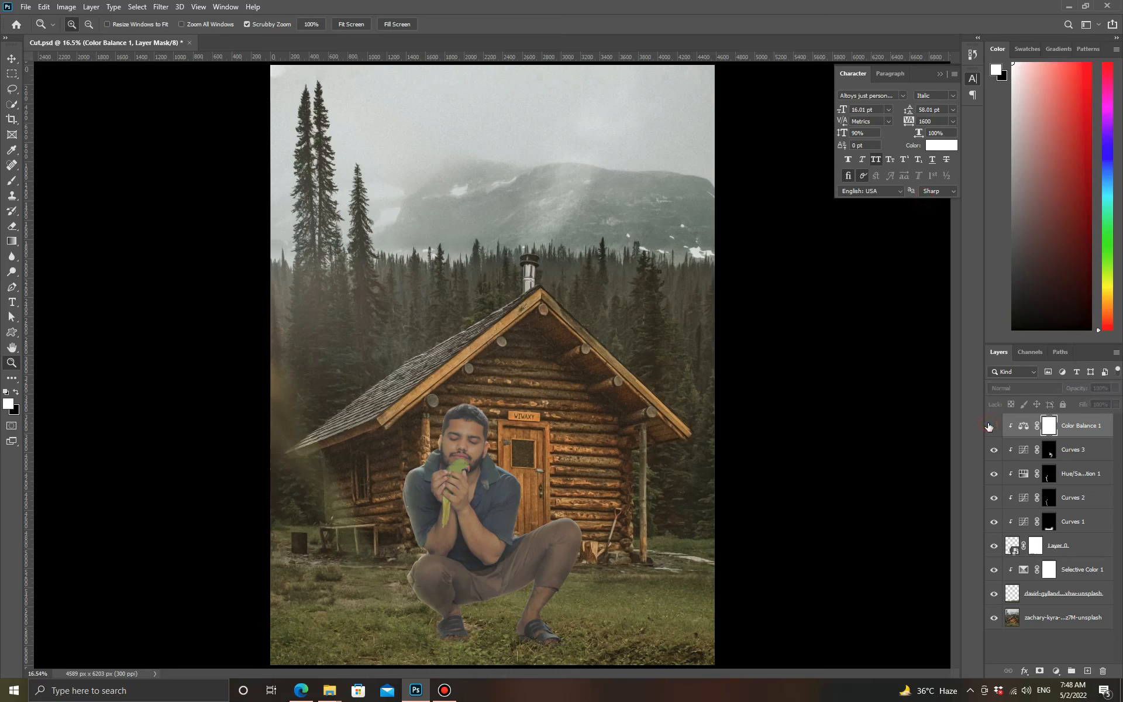
key(ctrl+z)
- Add a Curves adjustment clipped above Curves 3 and lower its white output slightly to darken the man
click(1056, 671)
click(1069, 526)
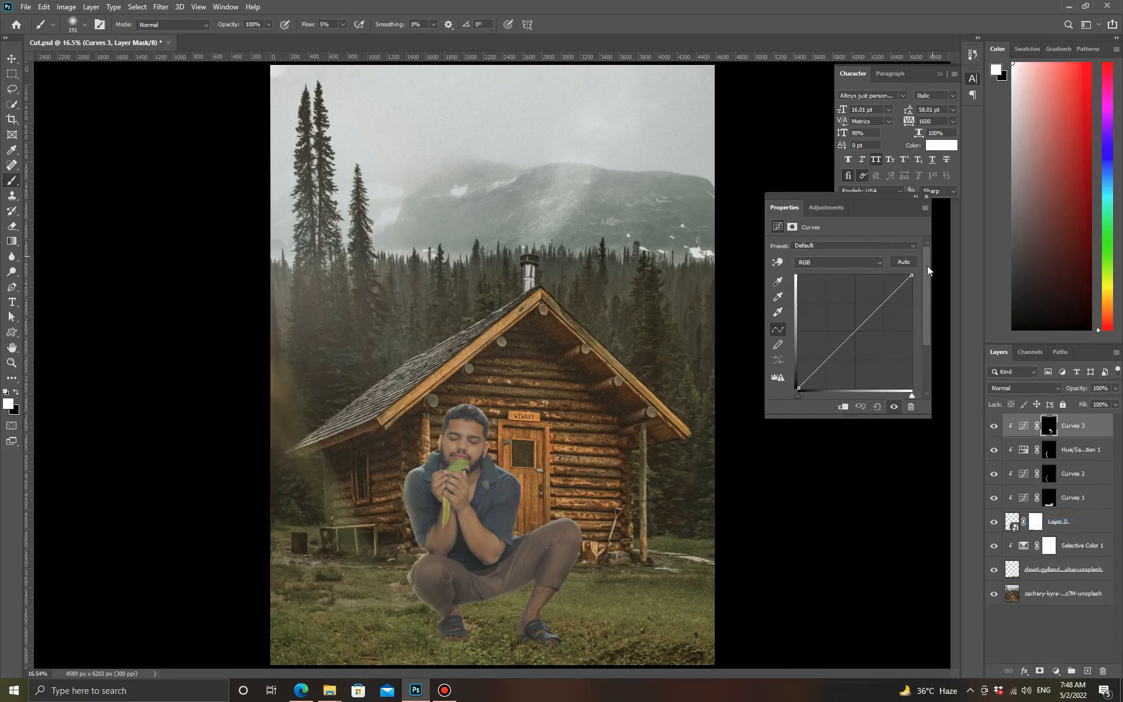
alt+click(1072, 434)
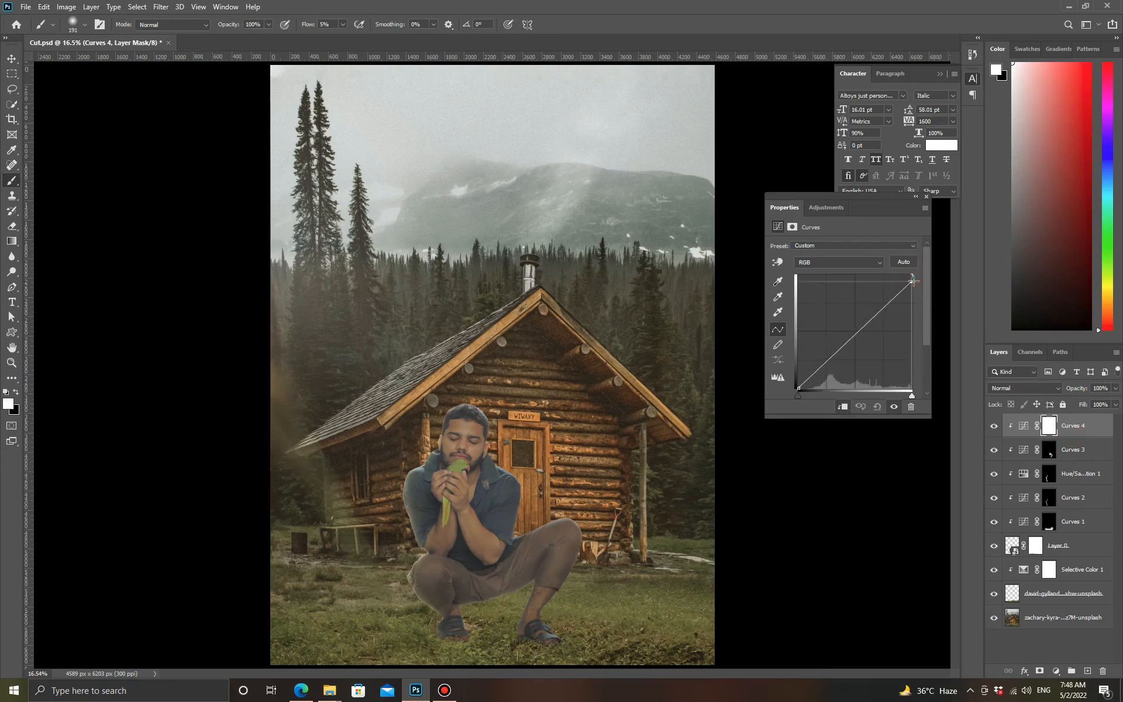
key(z)
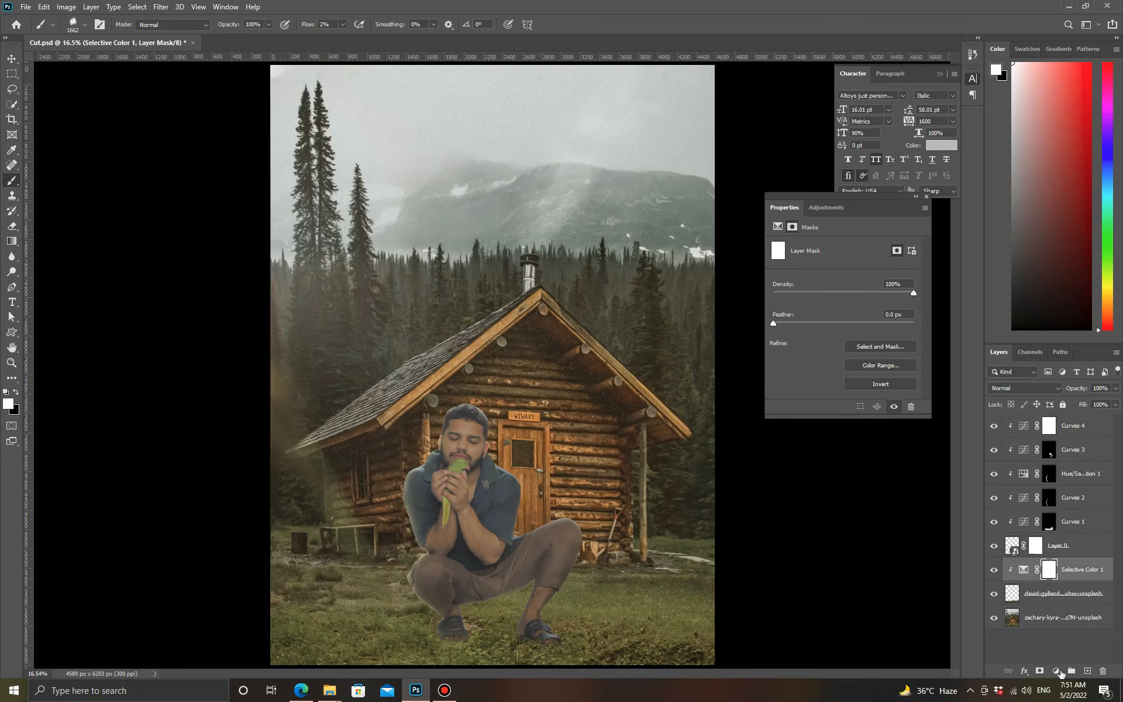
- Add a golden yellow Solid Color fill layer above Selective Color 1, behind the man, and invert its mask to black
click(1056, 671)
click(1053, 461)
key(Return)
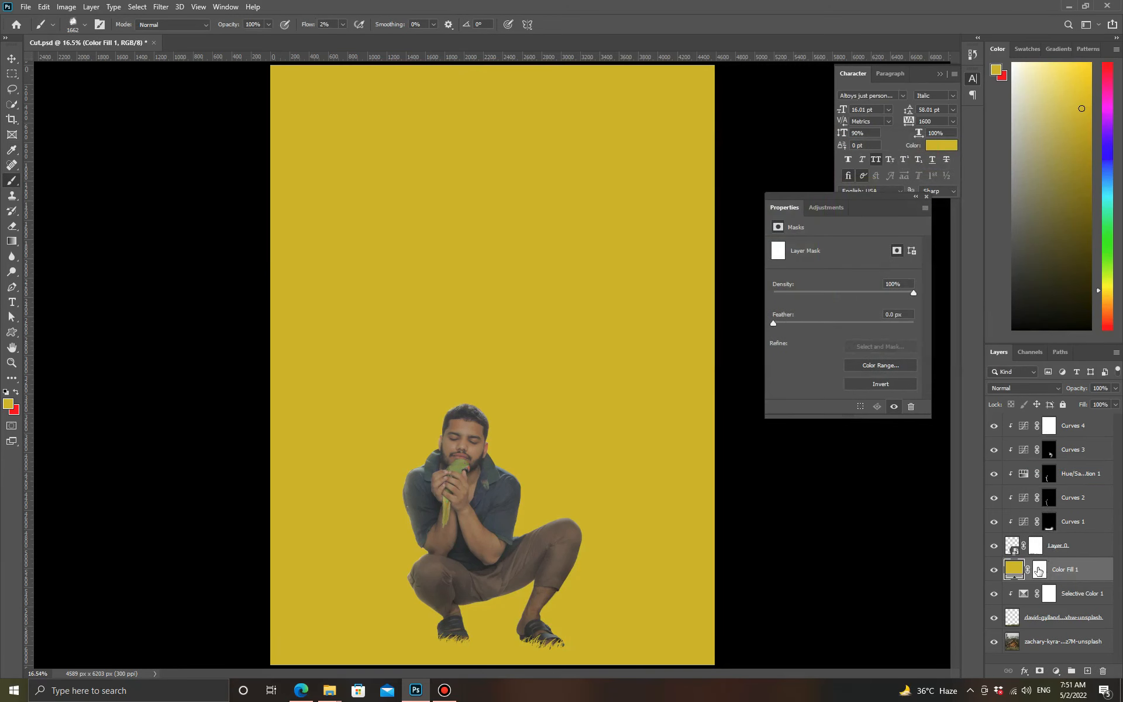
key(ctrl+i)
- Paint soft haze around the man through the Color Fill 1 mask and change the fill colour to #988033
mouse_move(540, 535)
mouse_down()
mouse_move(422, 550)
mouse_move(561, 562)
mouse_move(433, 556)
mouse_move(470, 560)
mouse_move(304, 522)
mouse_up()
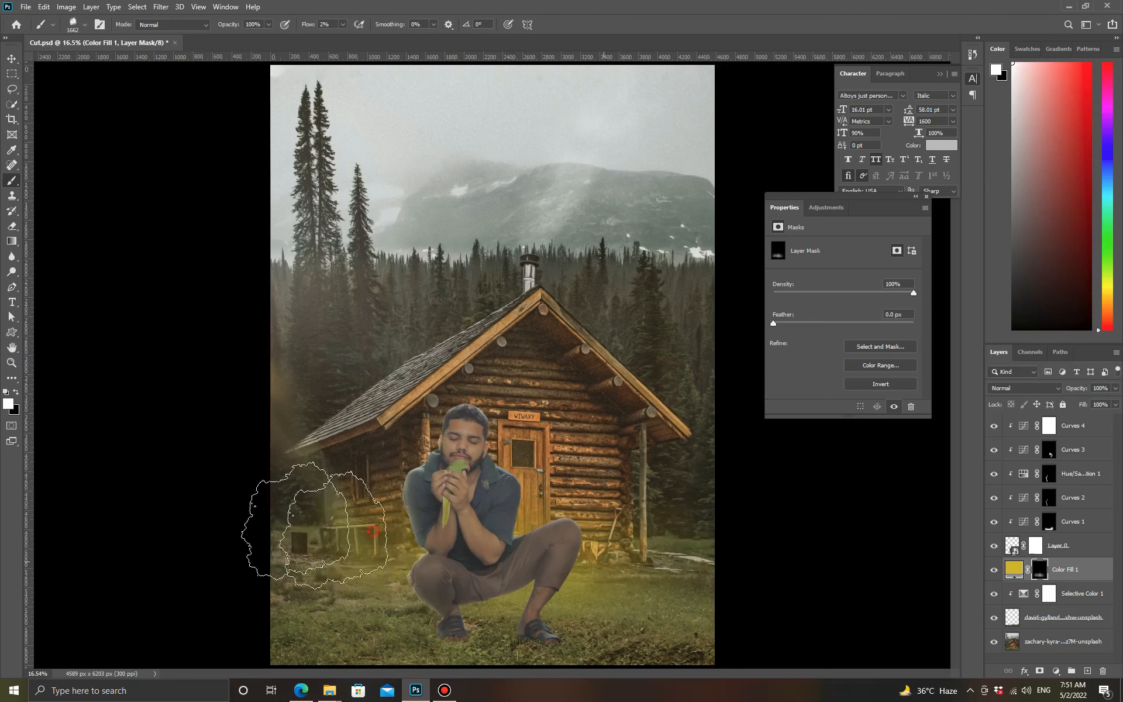
double_click(1015, 571)
click(618, 137)
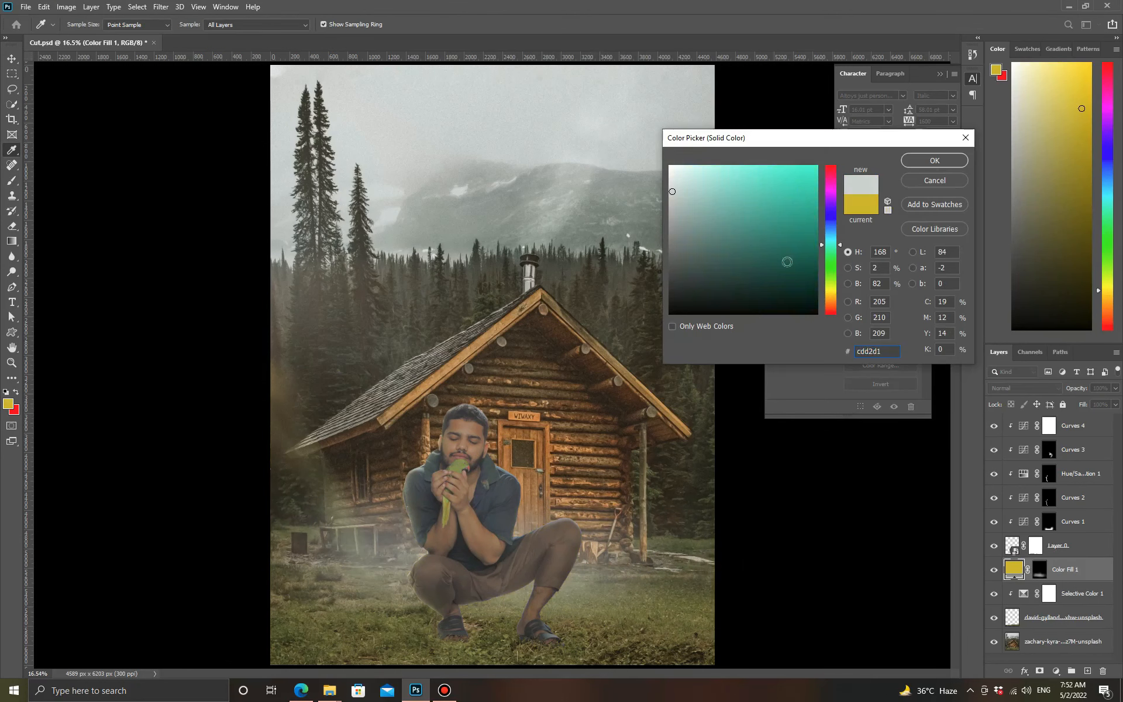
click(760, 230)
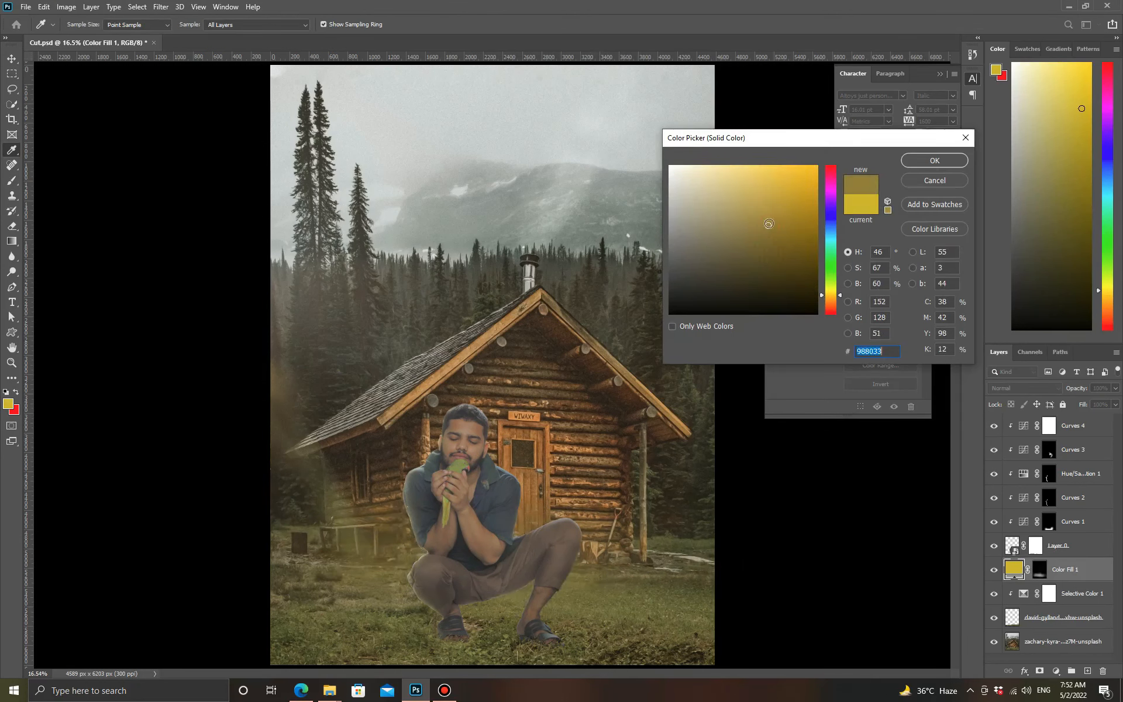
click(911, 162)
- Add a #d3b91a Solid Color fill clipped to the man, invert its mask, and paint faint haze over his feet
click(1063, 548)
click(1056, 671)
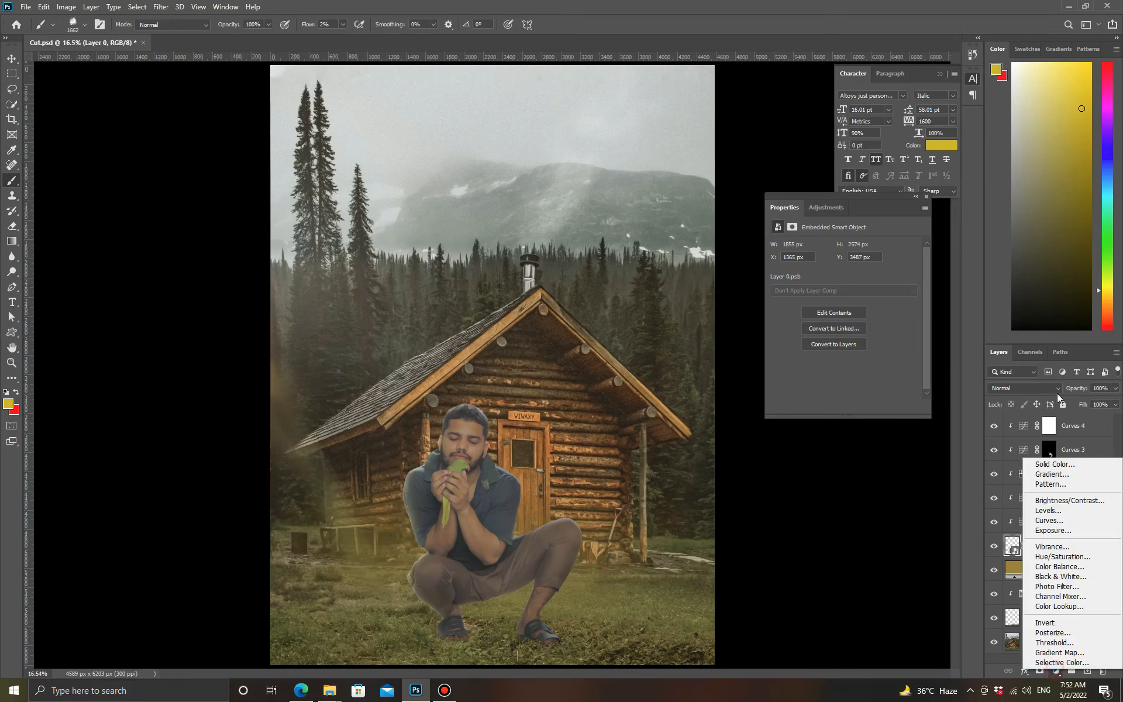
click(1055, 464)
key(Escape)
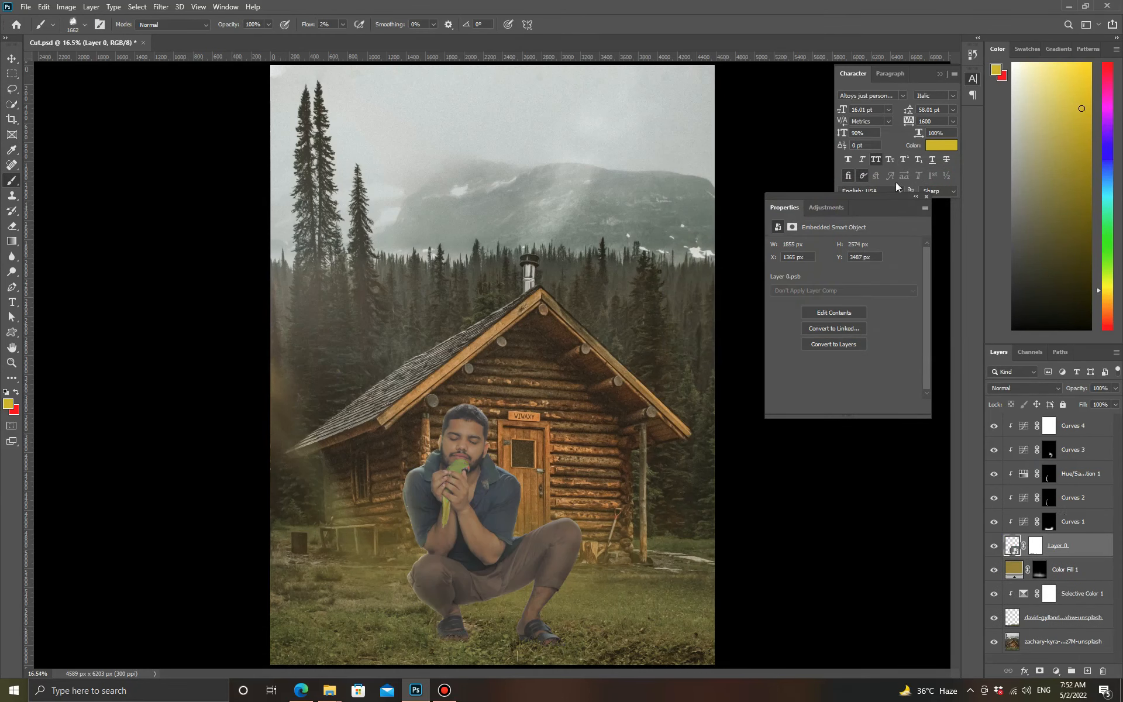
click(1057, 673)
click(1055, 464)
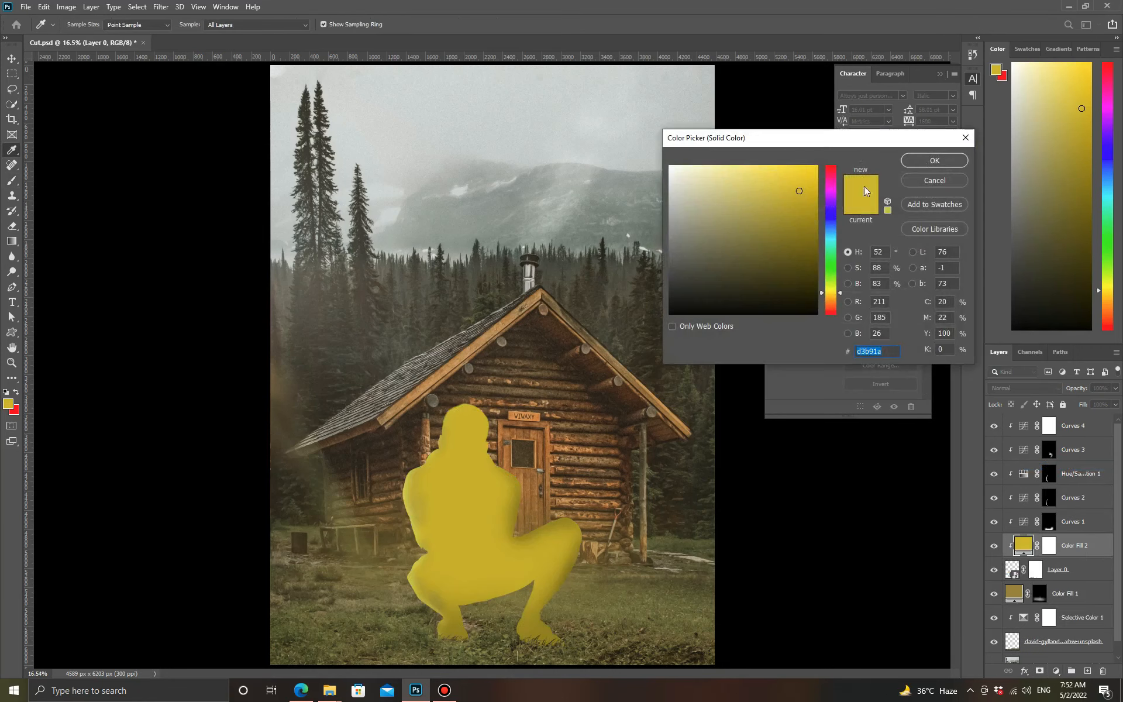
click(934, 157)
click(1048, 547)
key(ctrl+i)
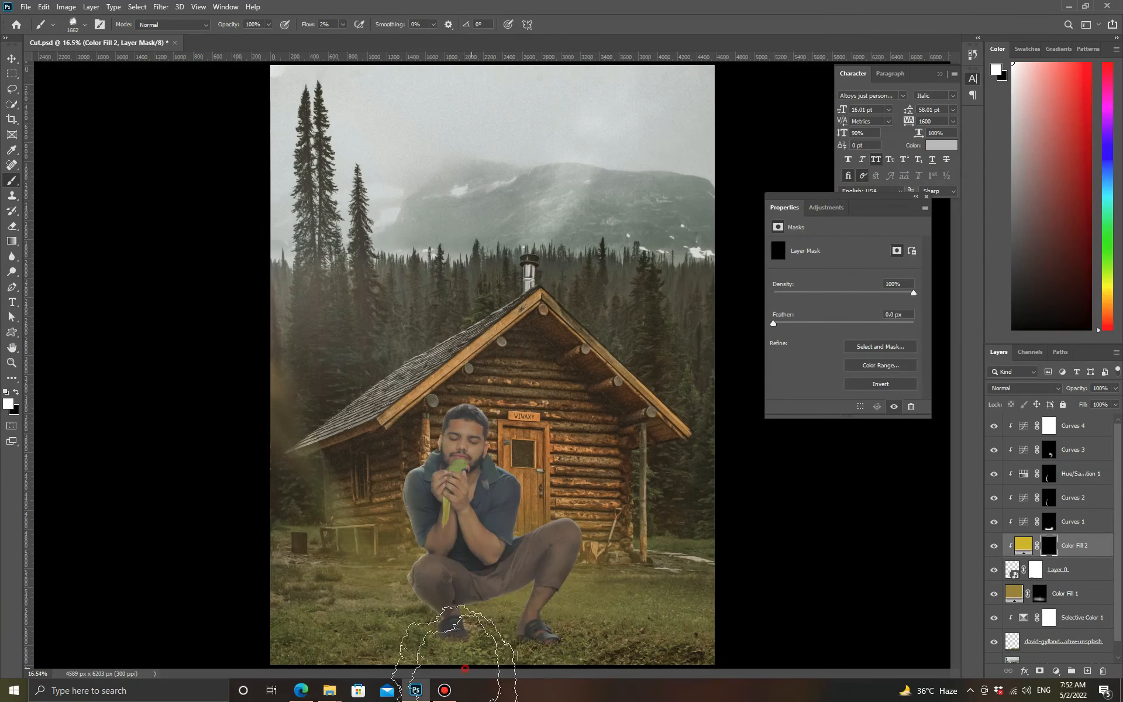
key(x)
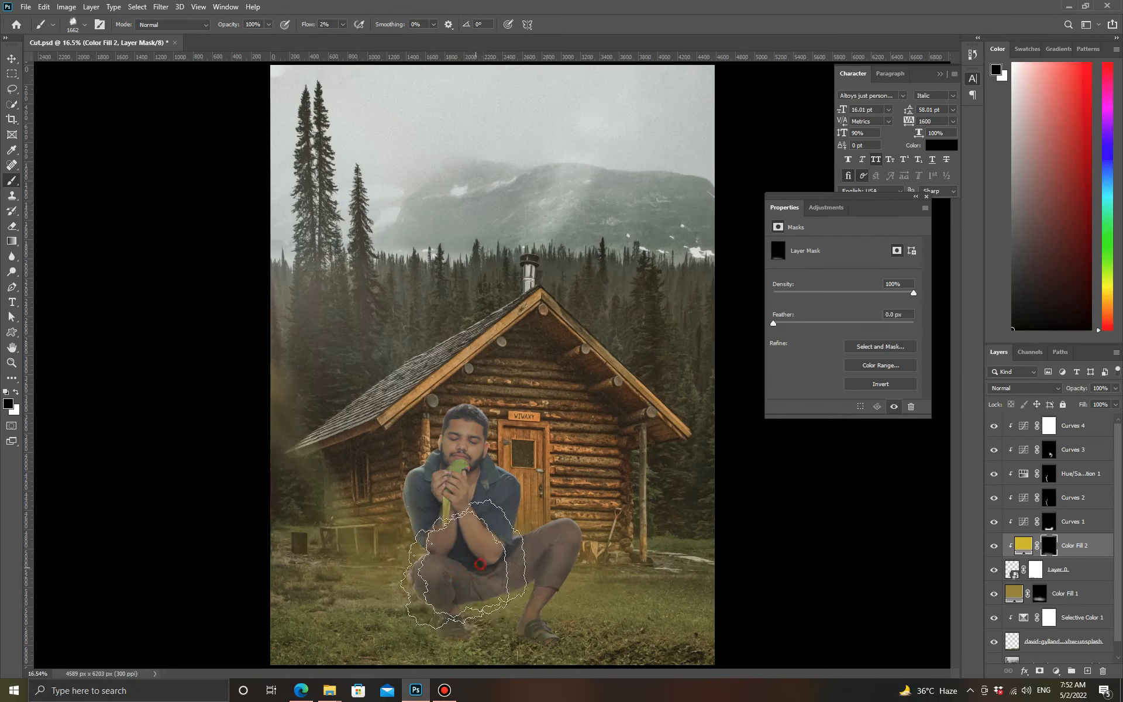
- Toggle the visibility of the cabin background and grass layers to check what each contributes
click(1116, 661)
click(994, 650)
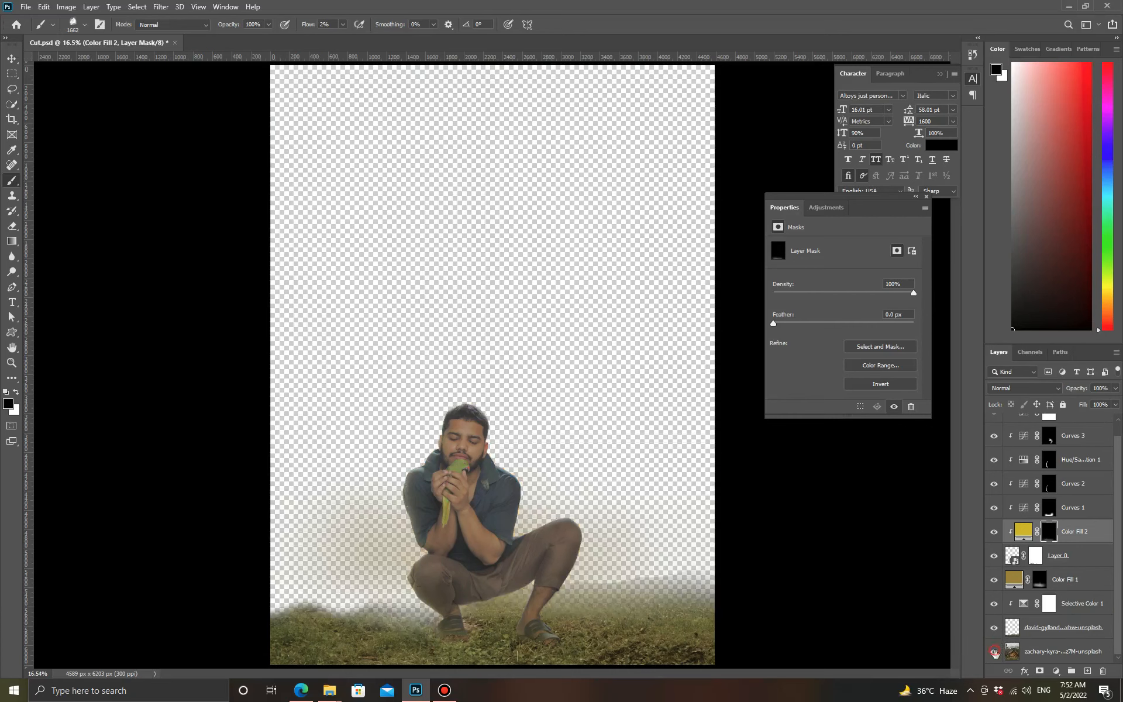
click(994, 649)
click(995, 649)
click(994, 649)
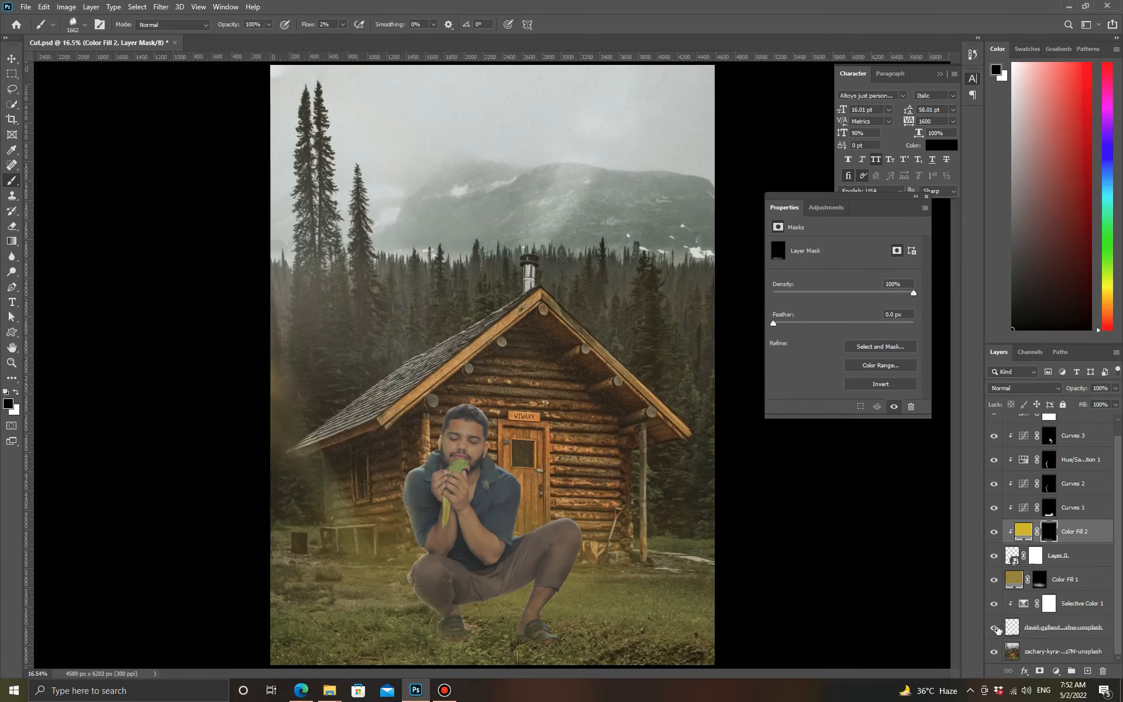
click(996, 629)
click(996, 629)
- Add a pale yellow Solid Color fill clipped to the grass layer, invert its mask, and brush along the ground's edge
click(1068, 628)
click(1057, 671)
click(1068, 466)
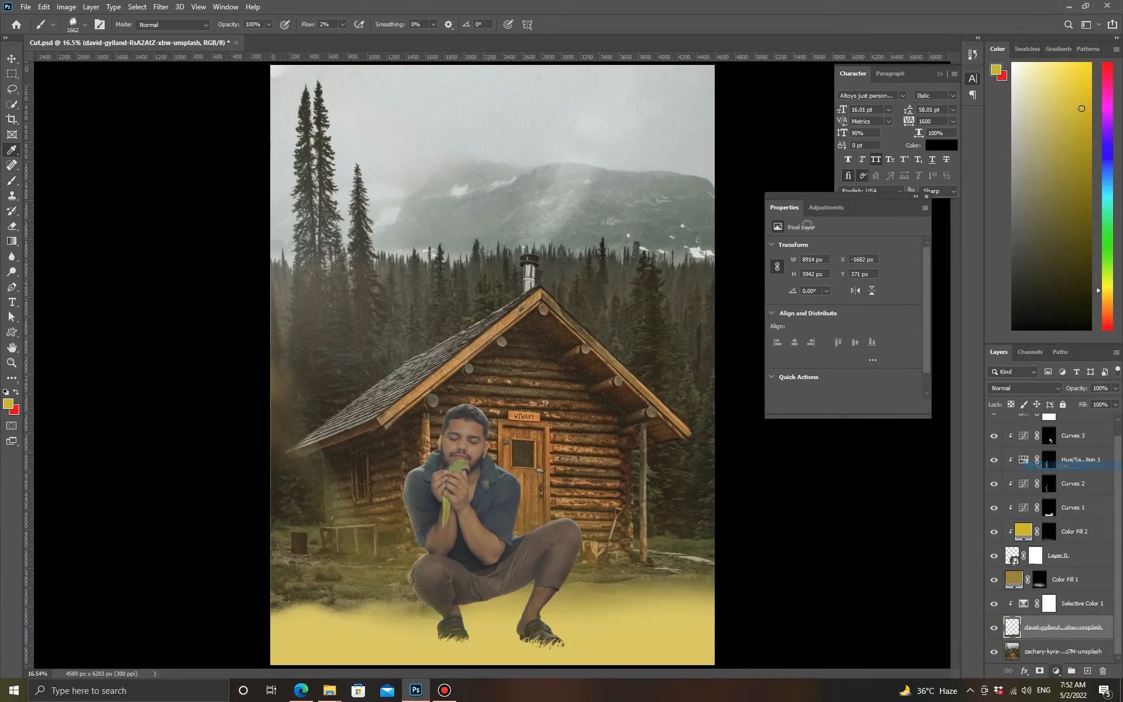
click(790, 188)
click(933, 155)
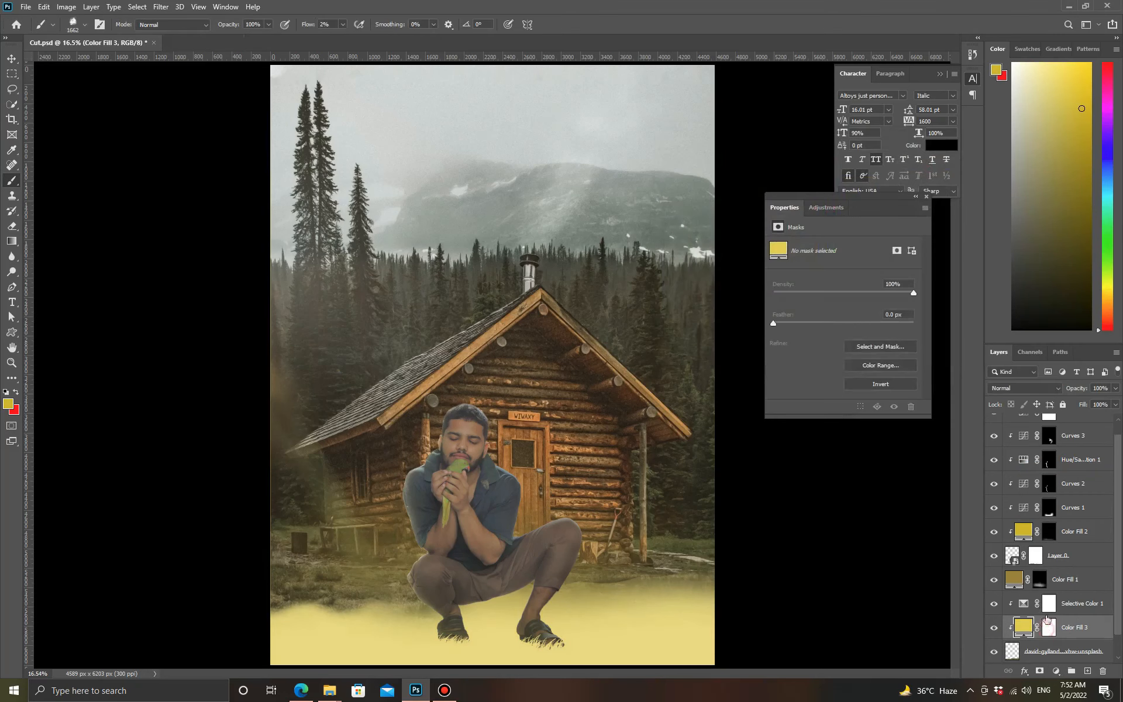
click(1049, 627)
key(ctrl+i)
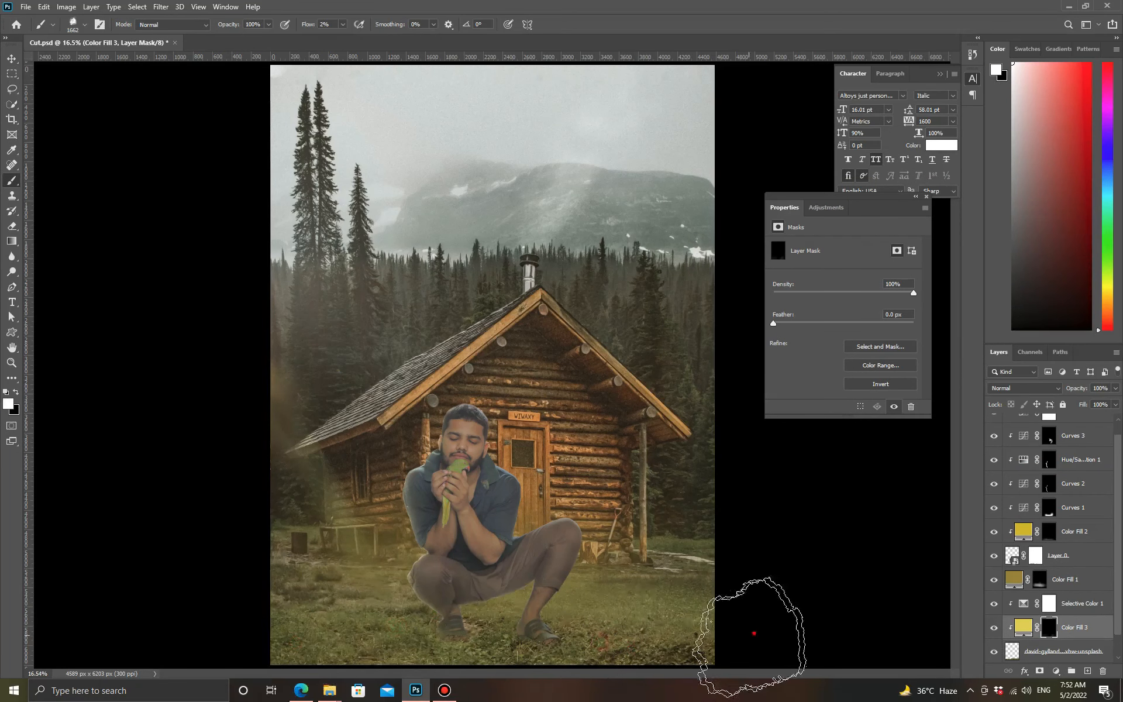
mouse_move(752, 635)
mouse_down()
mouse_move(241, 639)
mouse_move(785, 626)
mouse_up()
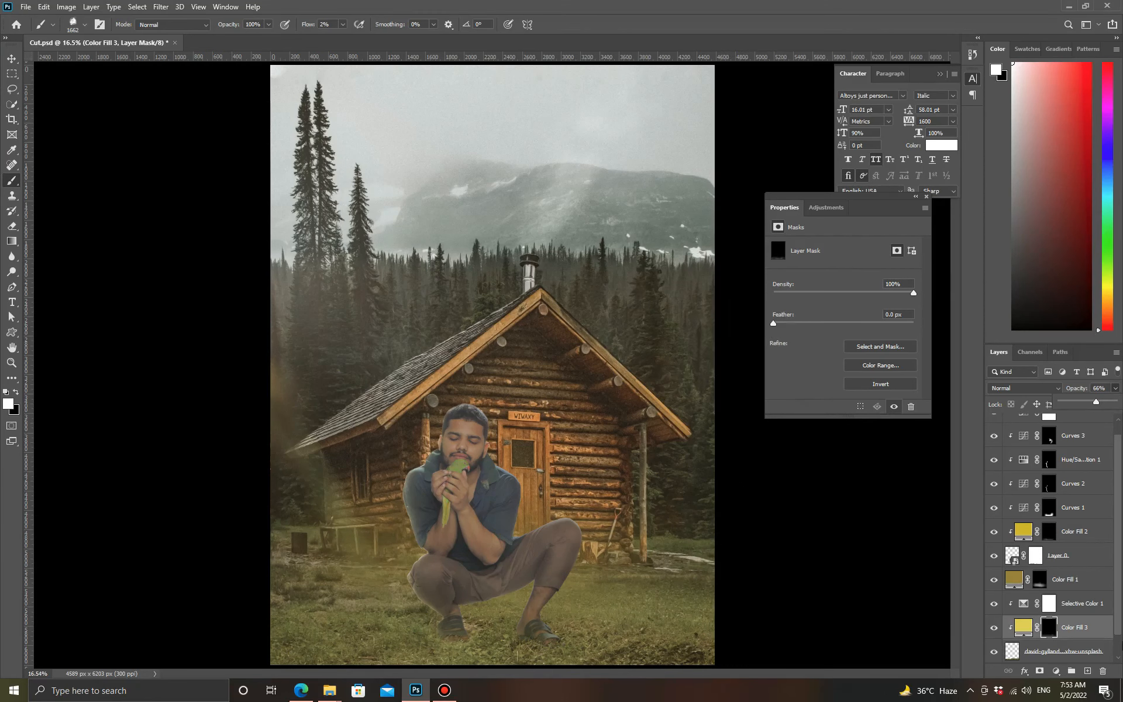
- Select the cabin background layer, clear the selection and start a Tilt-Shift blur on it
click(1108, 605)
drag(1116, 619, 1117, 656)
key(ctrl+2)
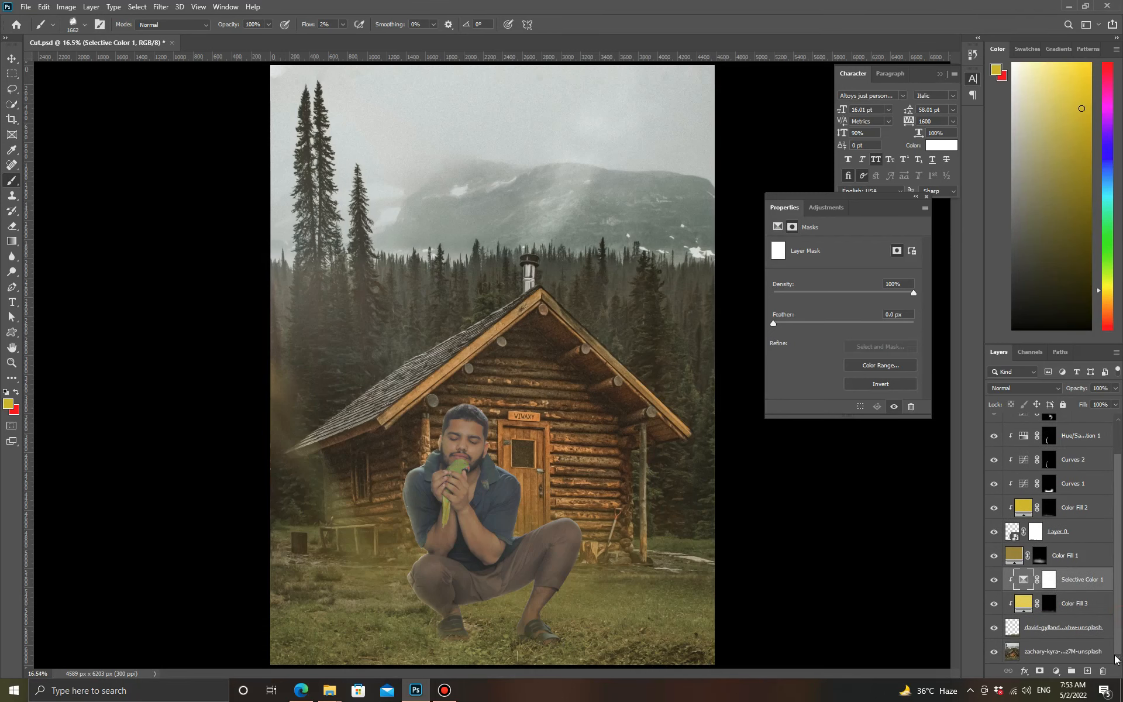
click(1055, 656)
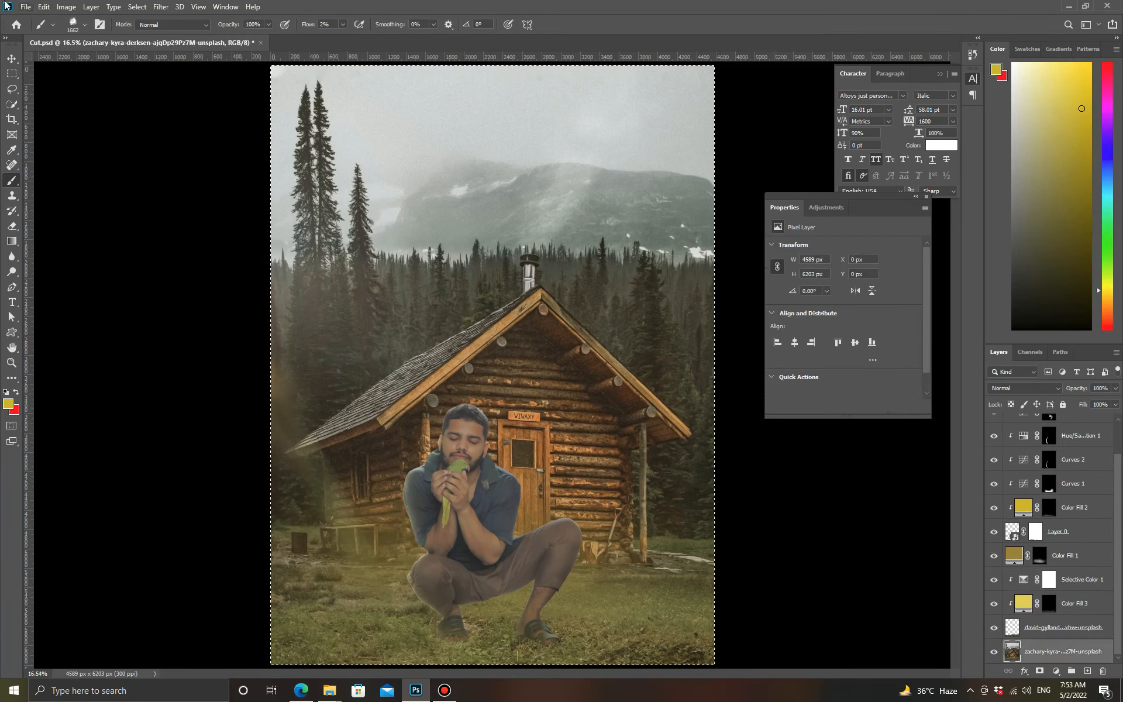
click(66, 7)
key(Escape)
key(d)
click(161, 7)
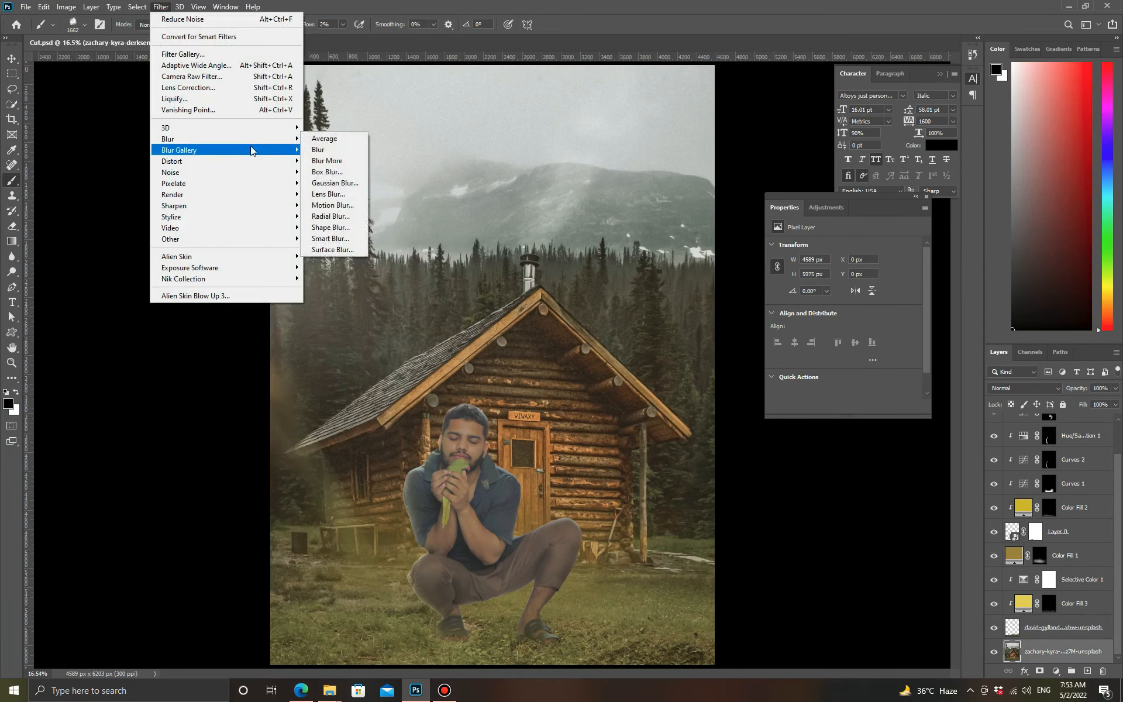
click(320, 172)
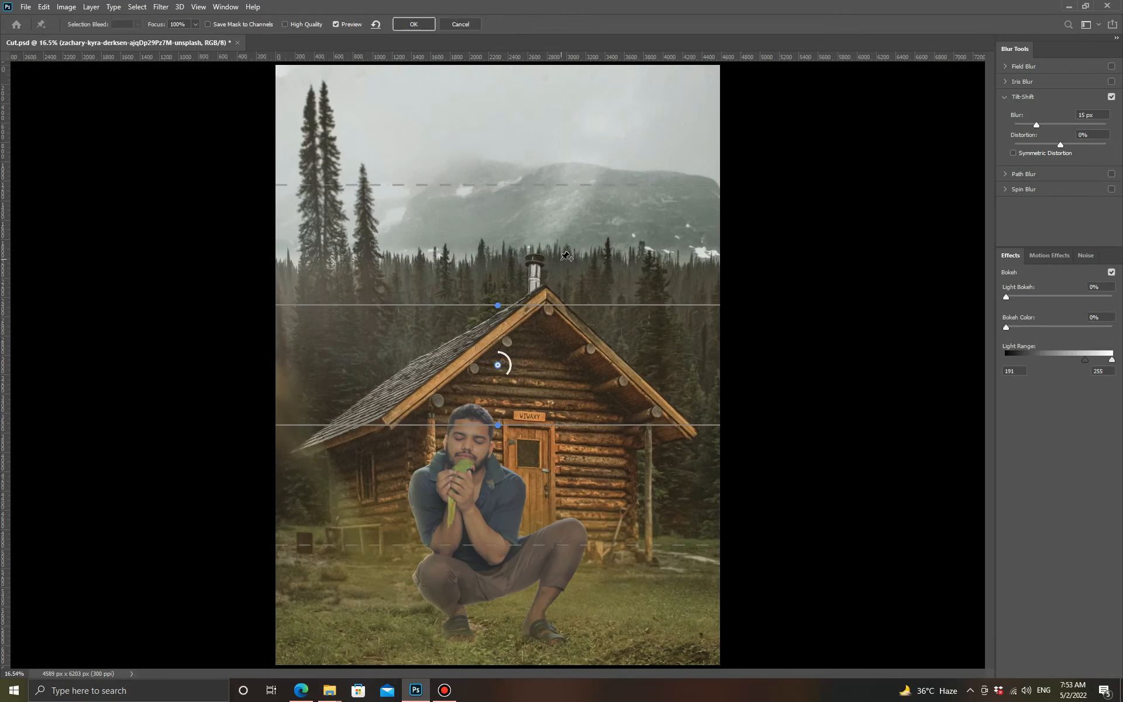
- Move the Tilt-Shift focus centre down to the man's feet, widen the sharp zone and apply a 12 px blur
scroll(520, 319, up, 1)
scroll(515, 334, down, 5)
scroll(502, 367, up, 1)
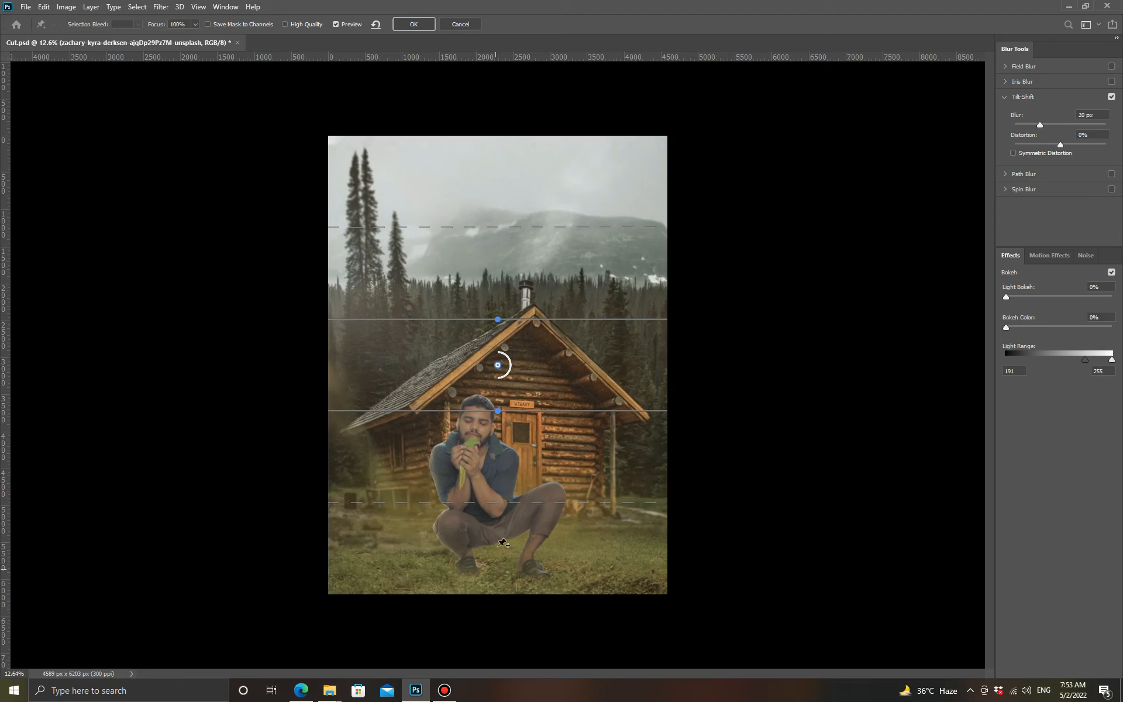
drag(496, 366, 493, 549)
drag(497, 410, 497, 140)
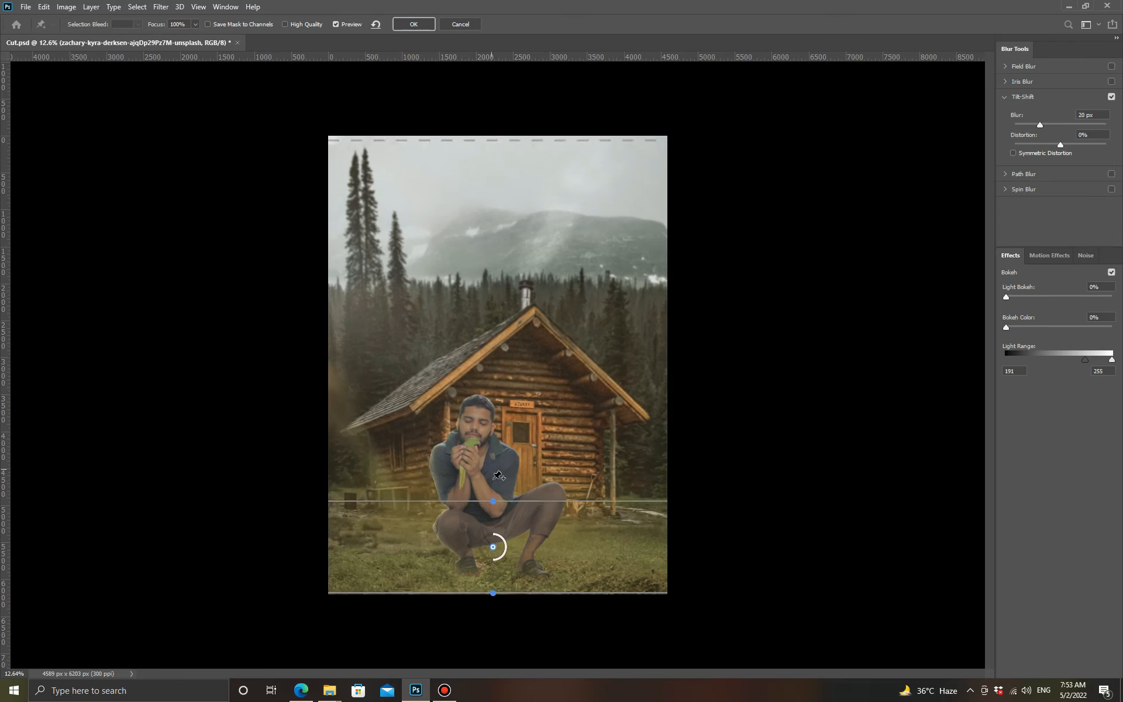
drag(495, 501, 494, 439)
drag(543, 502, 547, 166)
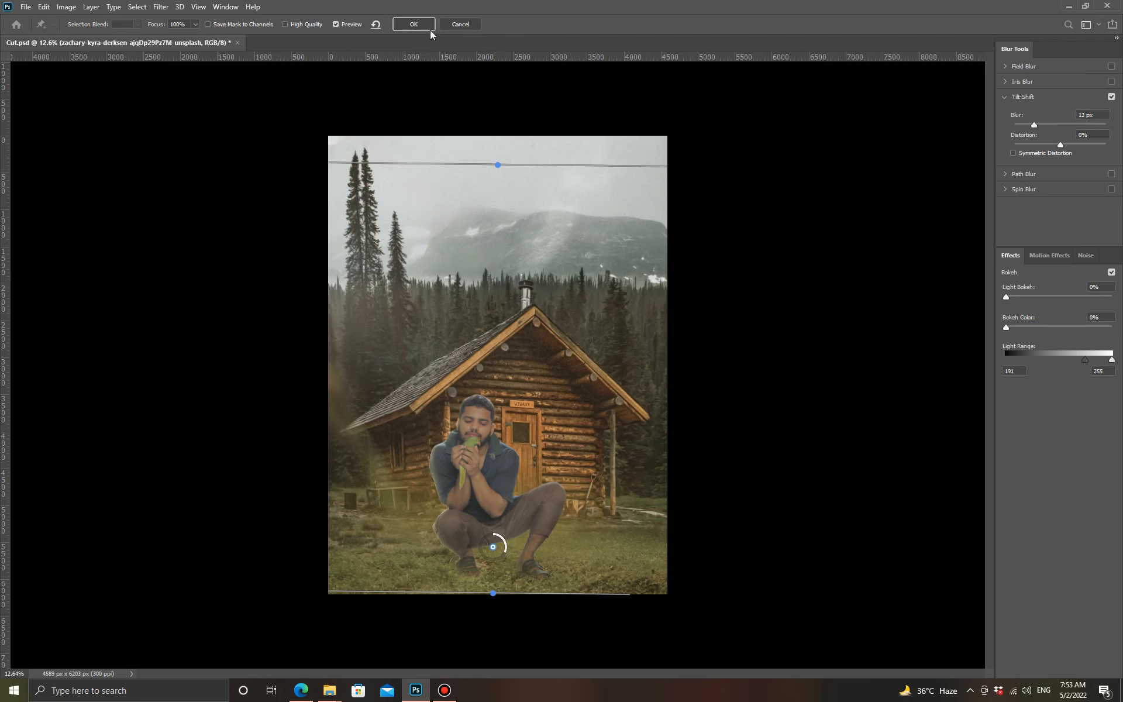
click(414, 24)
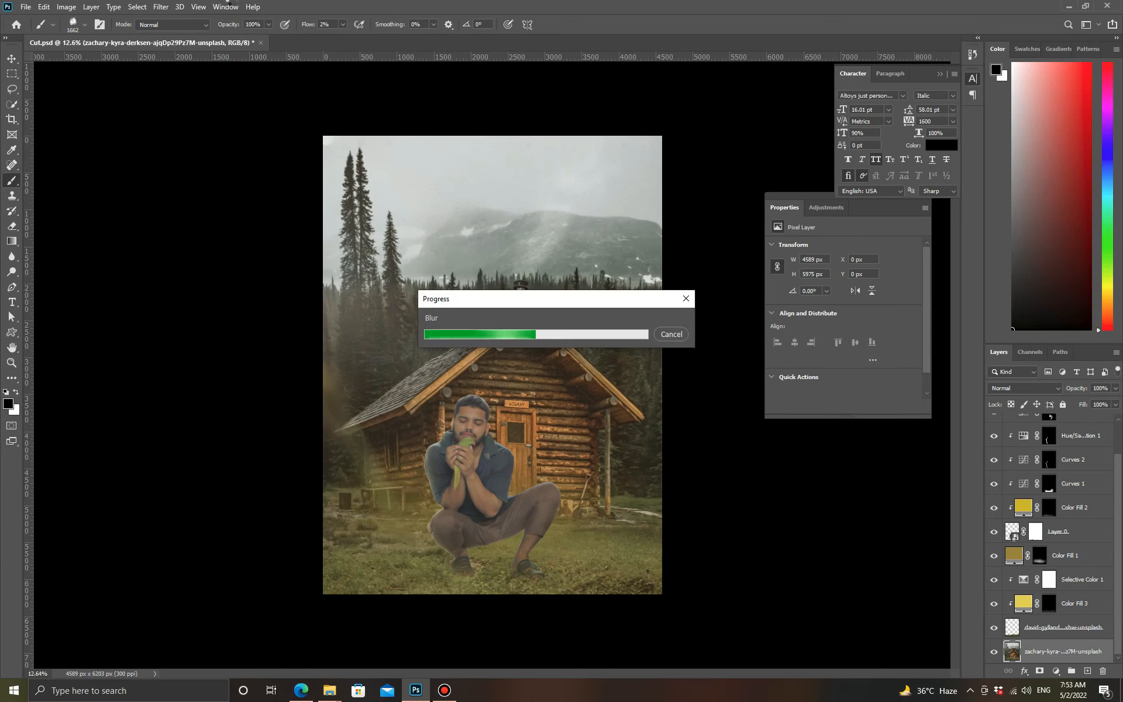
- Inspect the blurred background and apply another, stronger blur to the cabin layer
key(z)
right_click(496, 461)
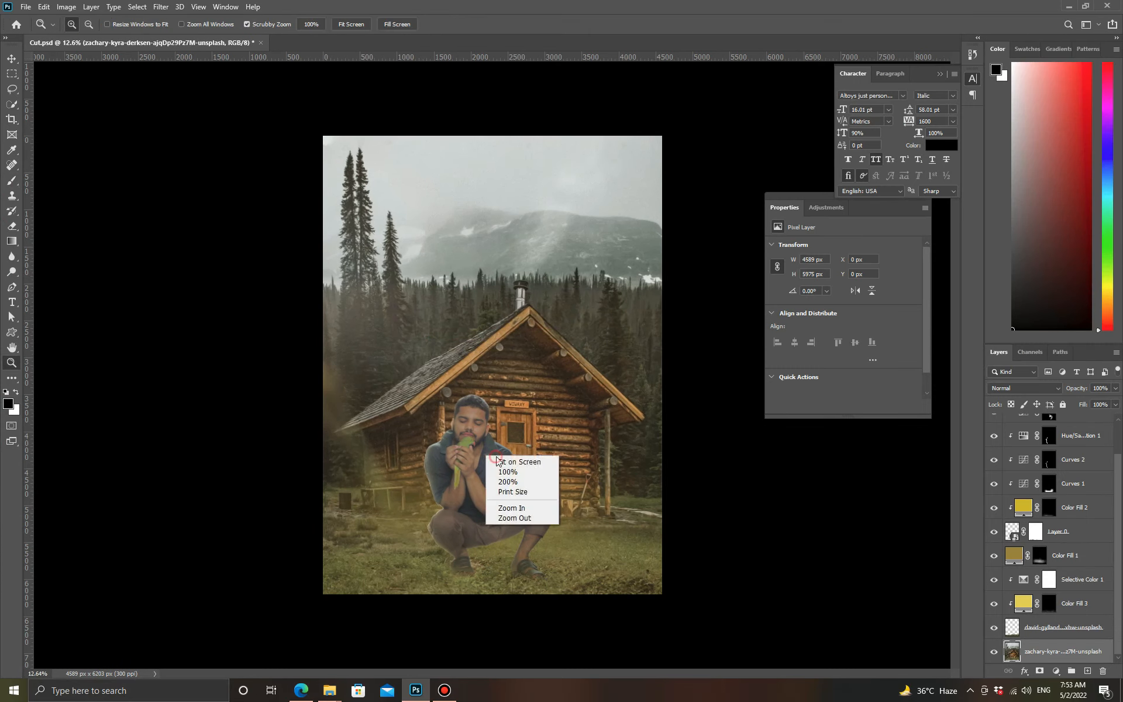
click(496, 458)
drag(485, 480, 547, 472)
right_click(554, 512)
click(565, 516)
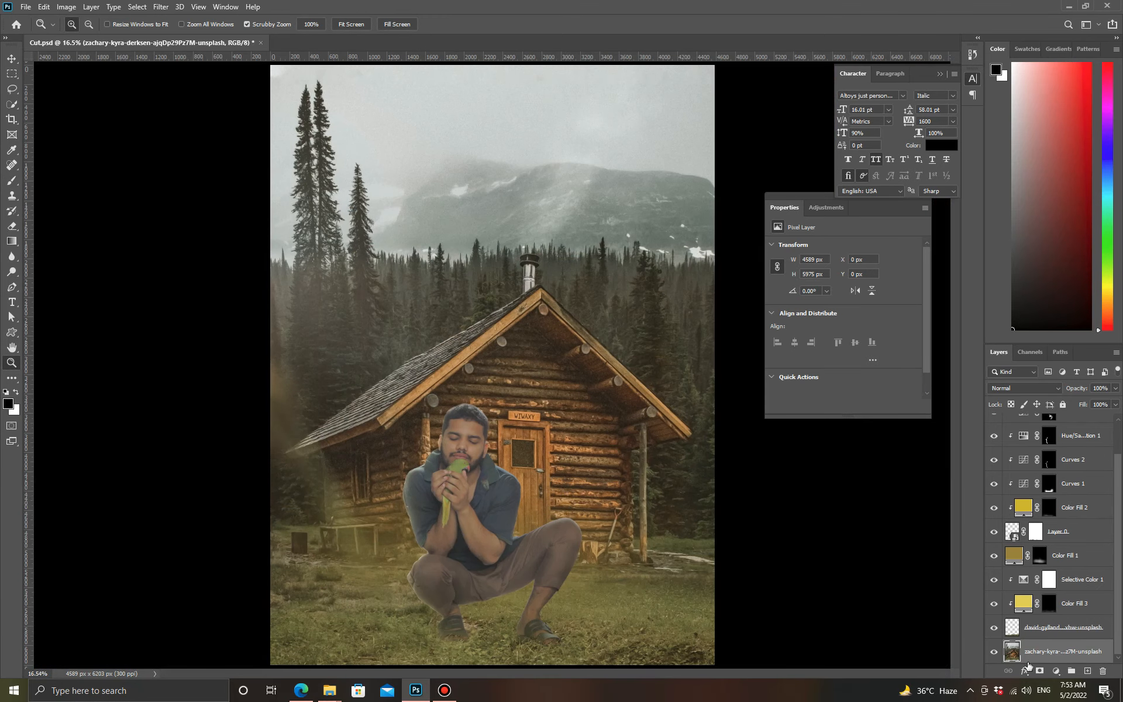
click(163, 6)
click(202, 98)
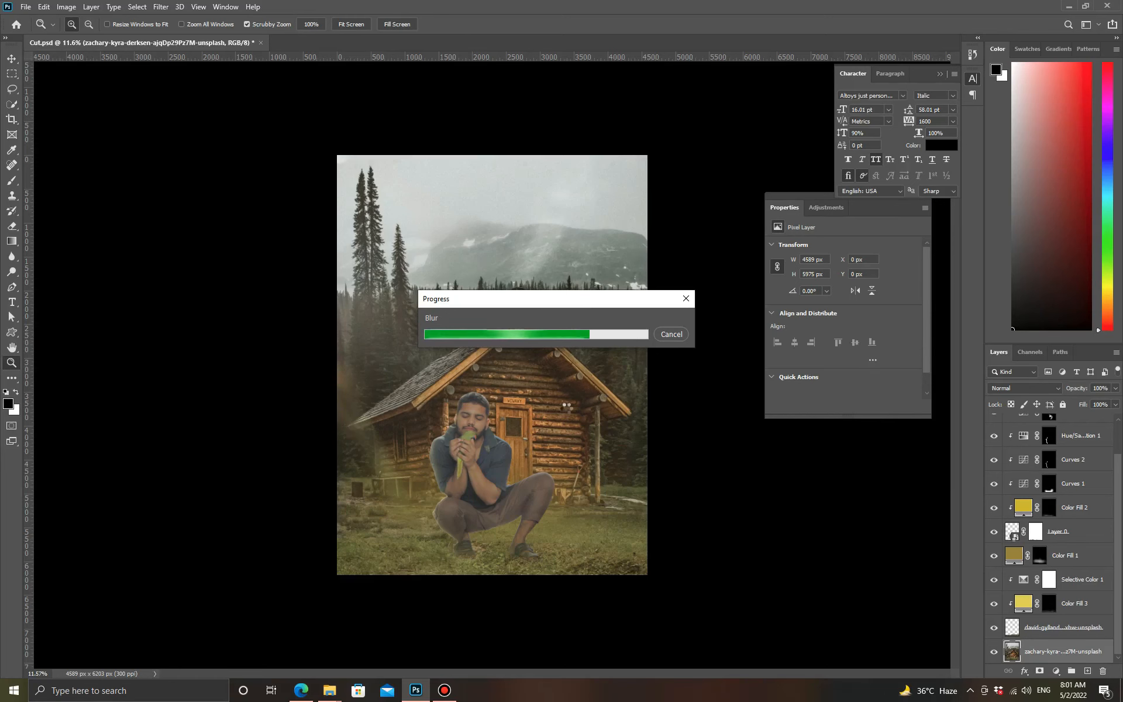
- Fade the last blur on the cabin background to a lower opacity
key(ctrl+0)
key(ctrl+shift+f)
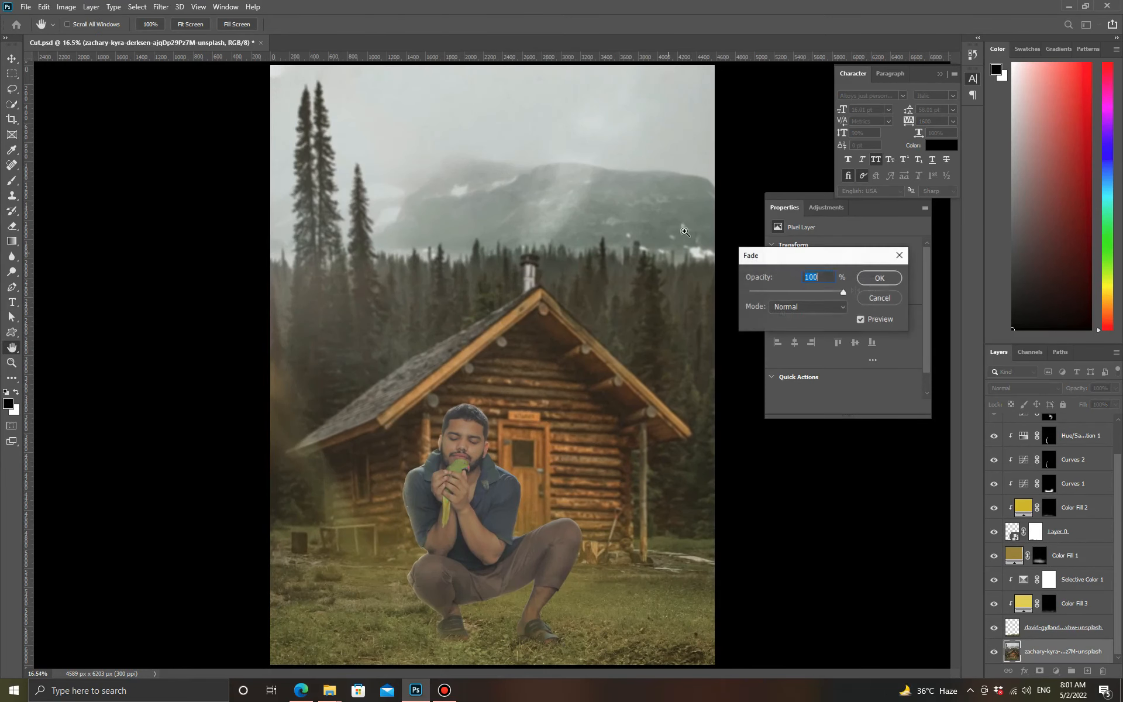
click(870, 282)
key(z)
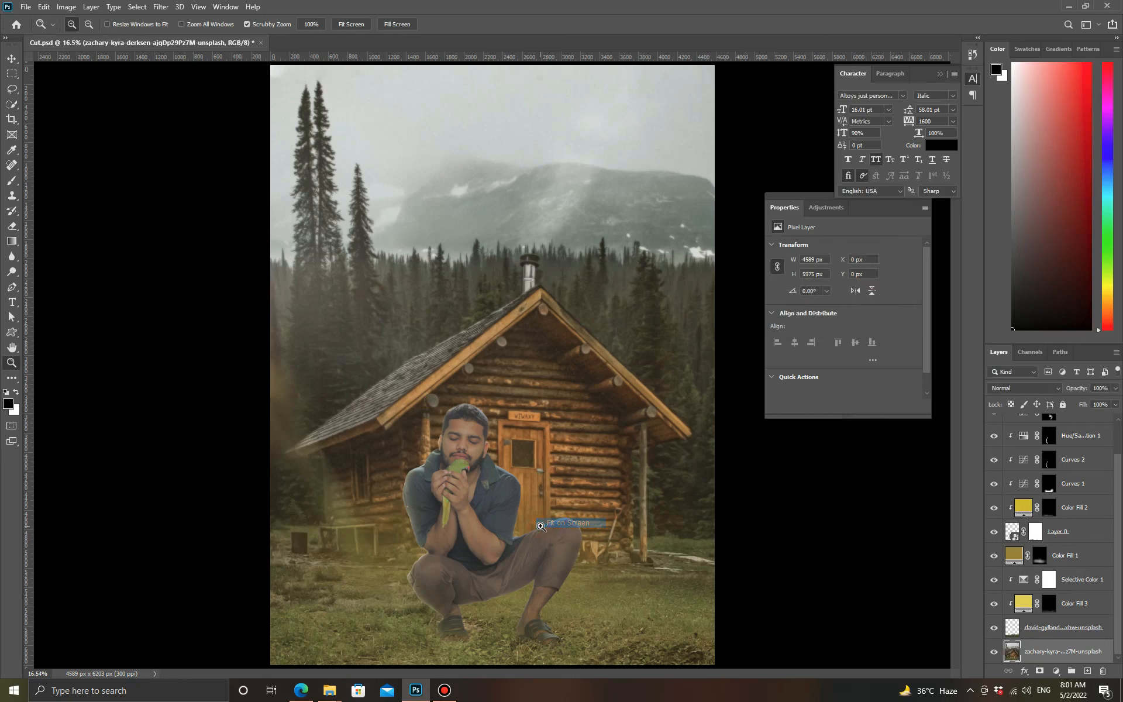
- Switch to the browser and search Google Images for "parrot in men shoulder"
click(300, 688)
drag(223, 58, 76, 98)
text(p)
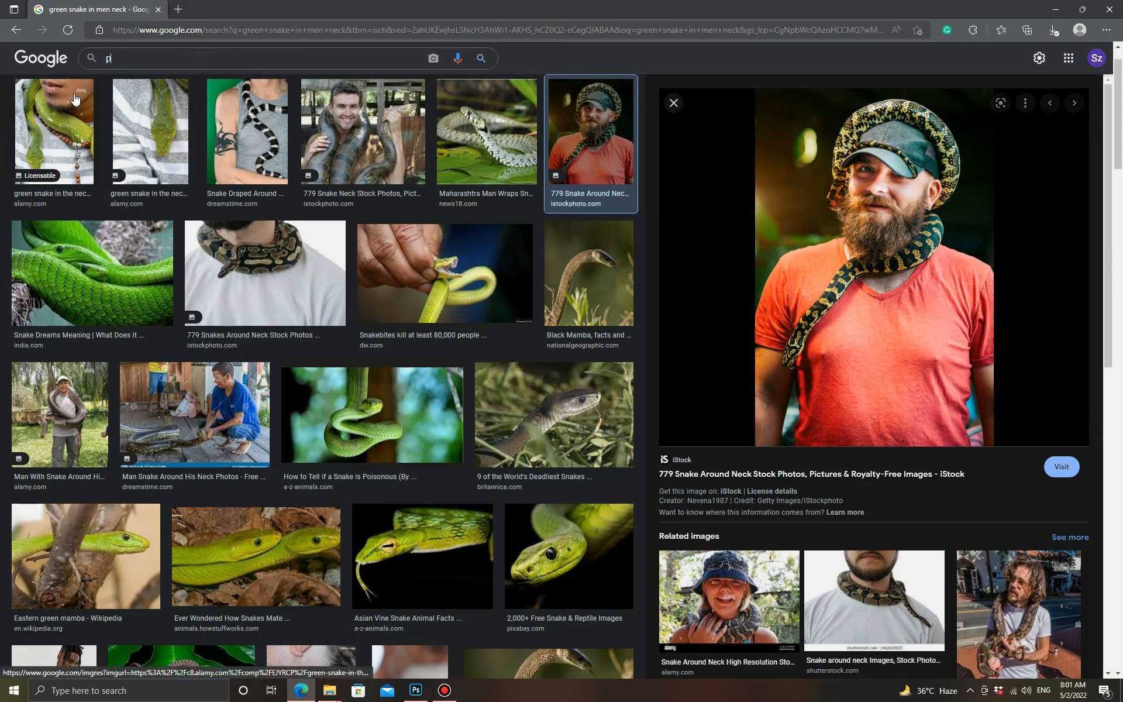
text(arrot in men s)
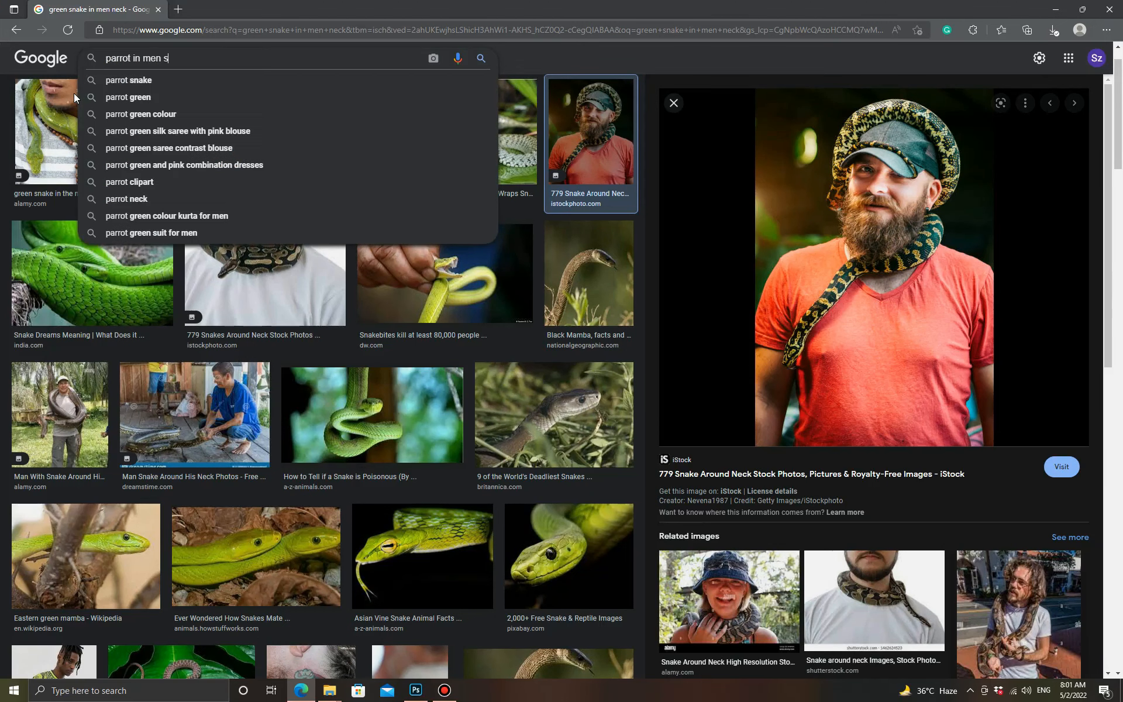
text(houlder)
key(Return)
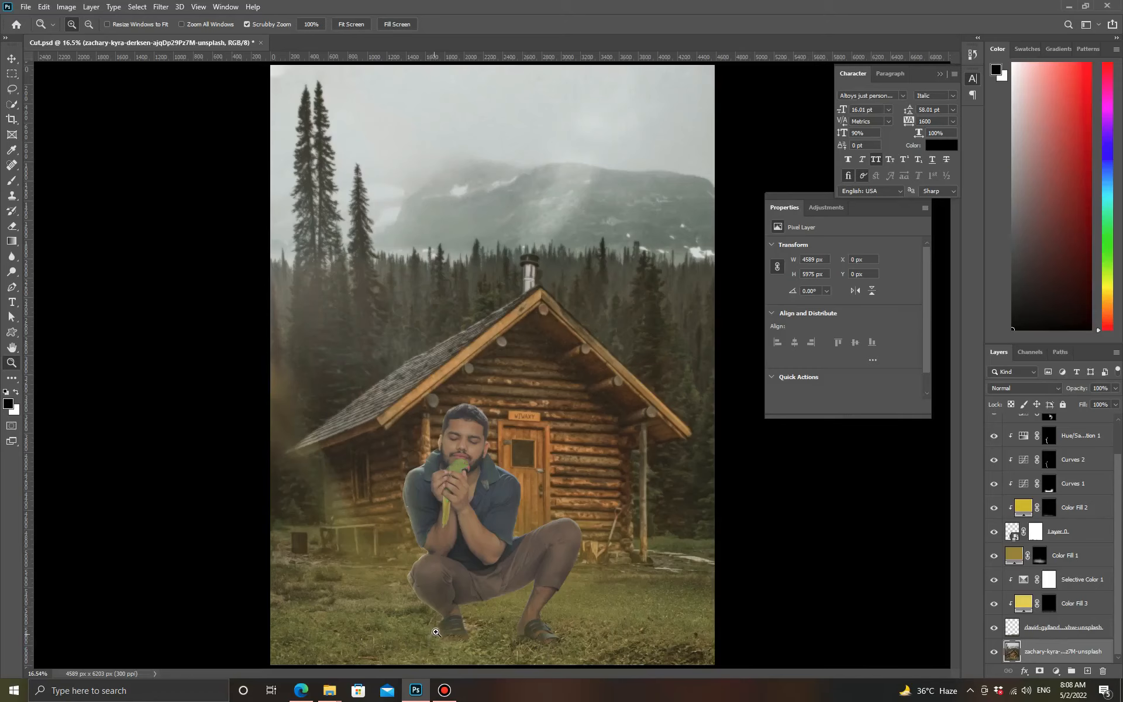
- Paste the copied falcon photo above the cabin layer, enlarge it to about 3114 × 2071 px and move it beside the man
key(ctrl+v)
scroll(494, 373, up, 3)
scroll(494, 373, down, 3)
key(ctrl+t)
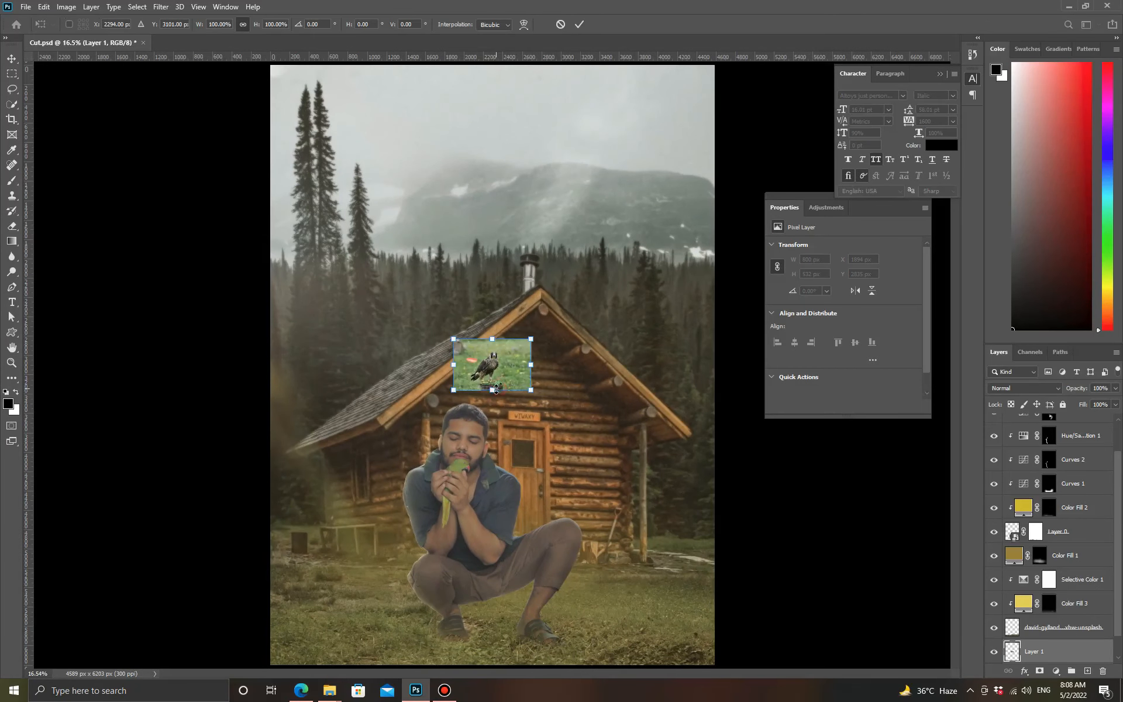
drag(496, 390, 493, 538)
click(579, 24)
drag(489, 436, 563, 372)
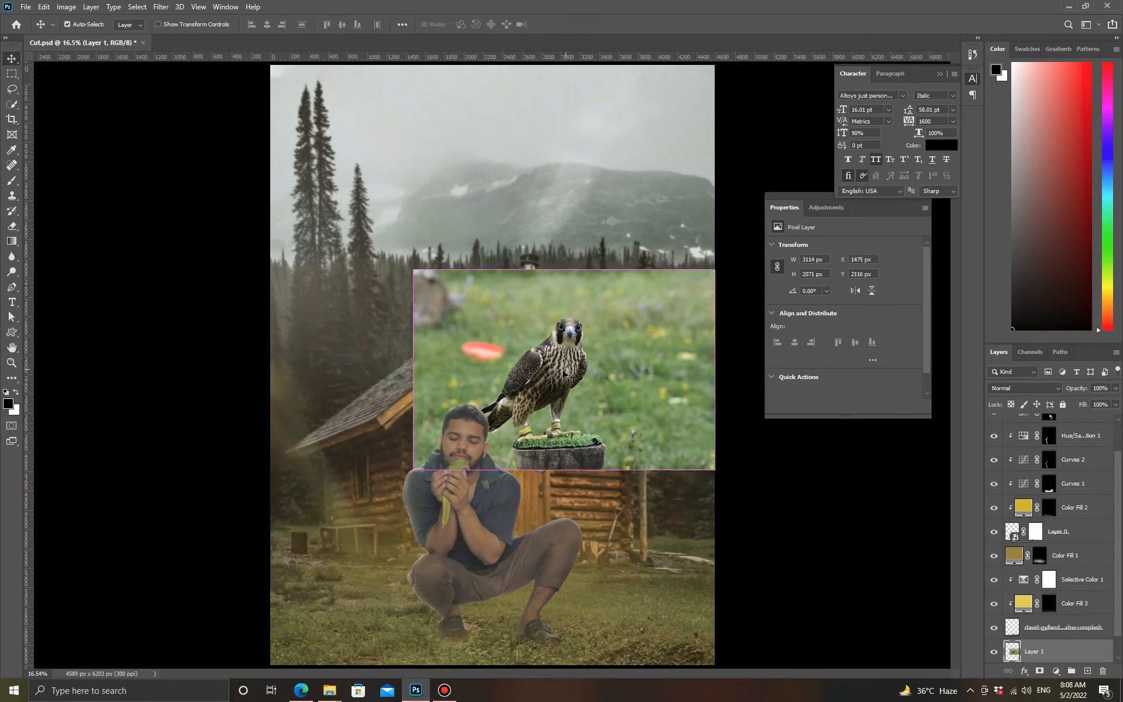
- Flip the falcon photo horizontally, scale it to 96.5% and lower it behind the man's raised knee
key(ctrl+t)
right_click(561, 372)
click(597, 568)
mouse_move(603, 471)
mouse_down()
mouse_move(602, 490)
mouse_move(602, 462)
mouse_up()
drag(608, 425, 595, 507)
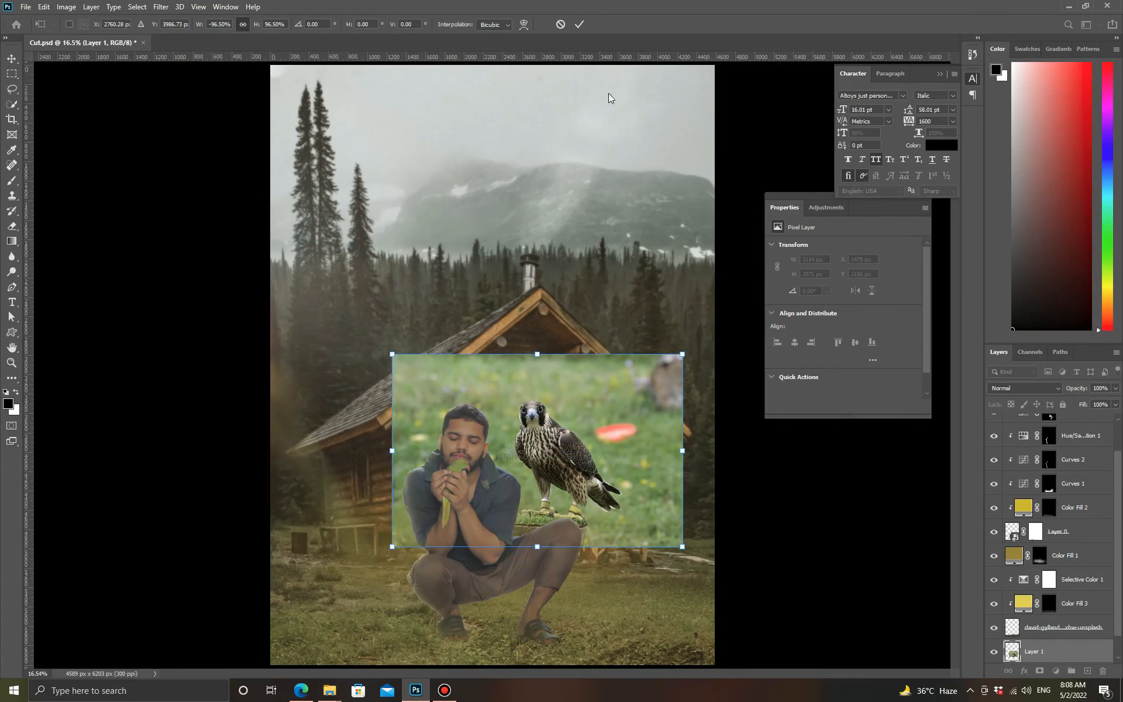
click(579, 24)
- Move the falcon photo's layer to the top of the stack above Curves 4 and release its clipping mask
key(z)
drag(508, 374, 556, 344)
drag(371, 351, 632, 286)
key(v)
drag(726, 401, 656, 337)
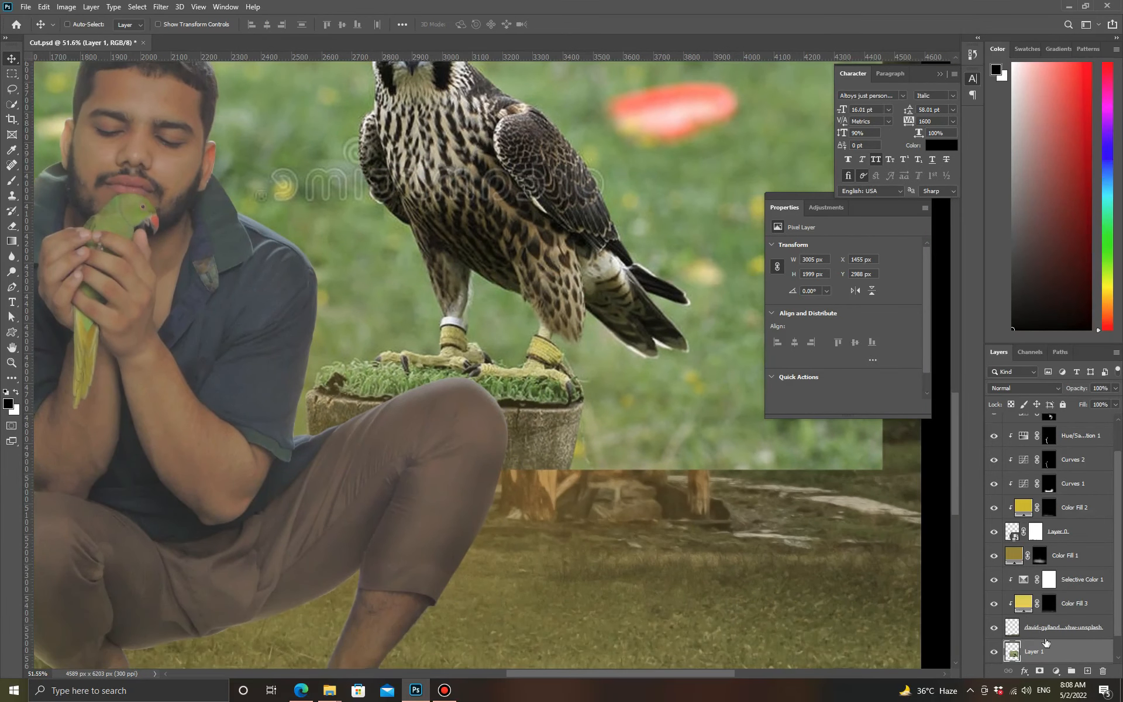
right_click(1046, 642)
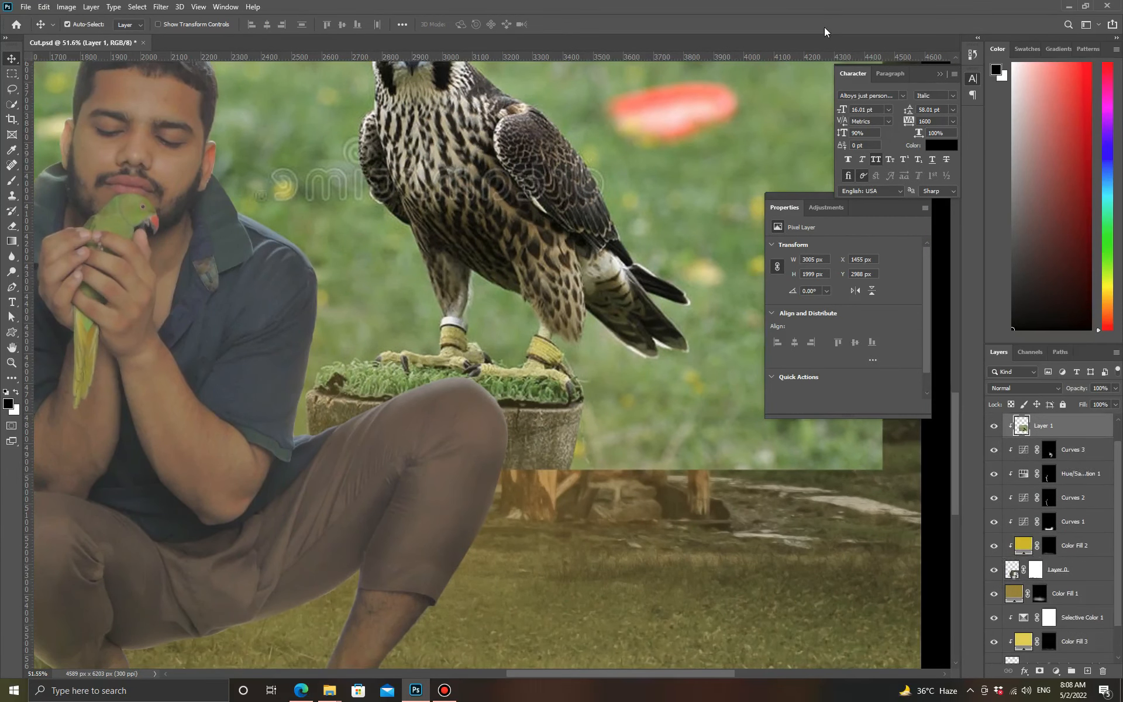
key(ctrl+alt+g)
alt+click(1020, 434)
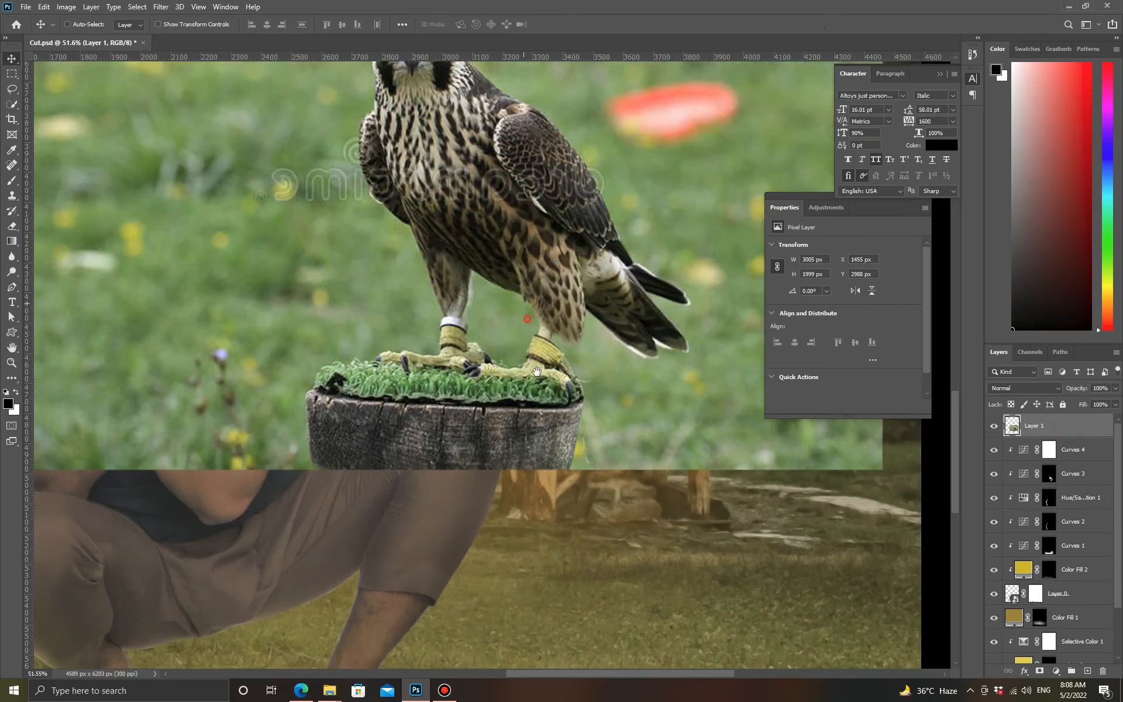
- Trace the falcon's outline with the Pen tool from its feet around the tail, up the back and over the head
drag(532, 304, 499, 462)
key(z)
drag(530, 516, 579, 513)
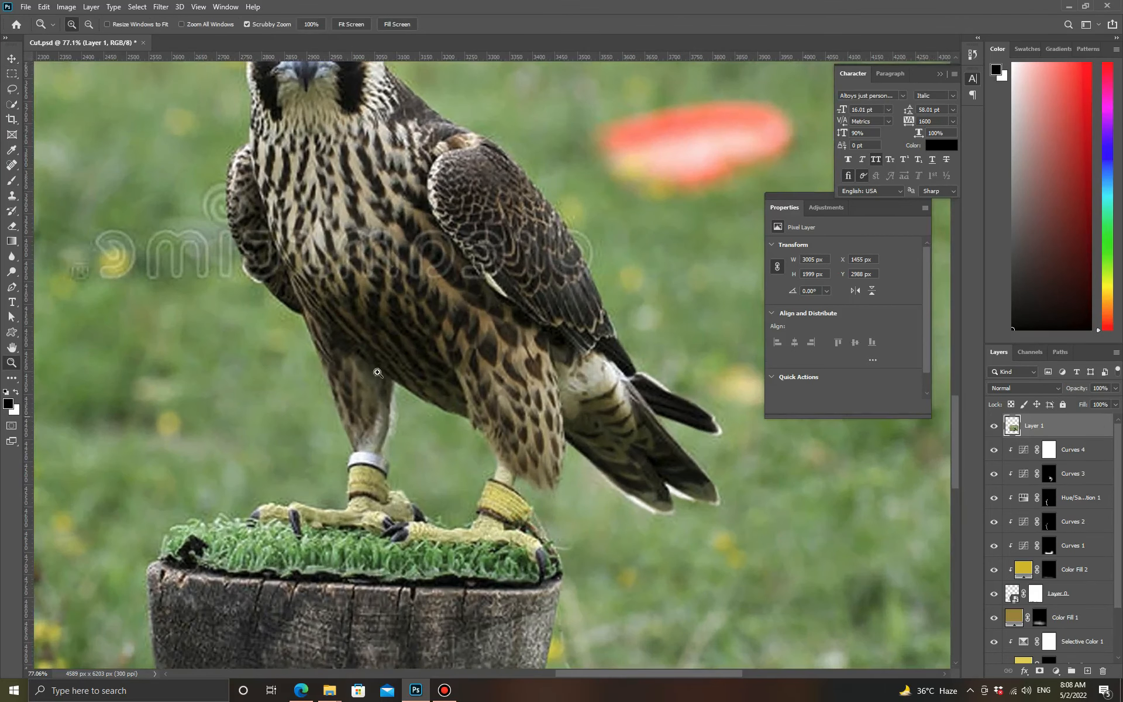
click(13, 287)
click(268, 518)
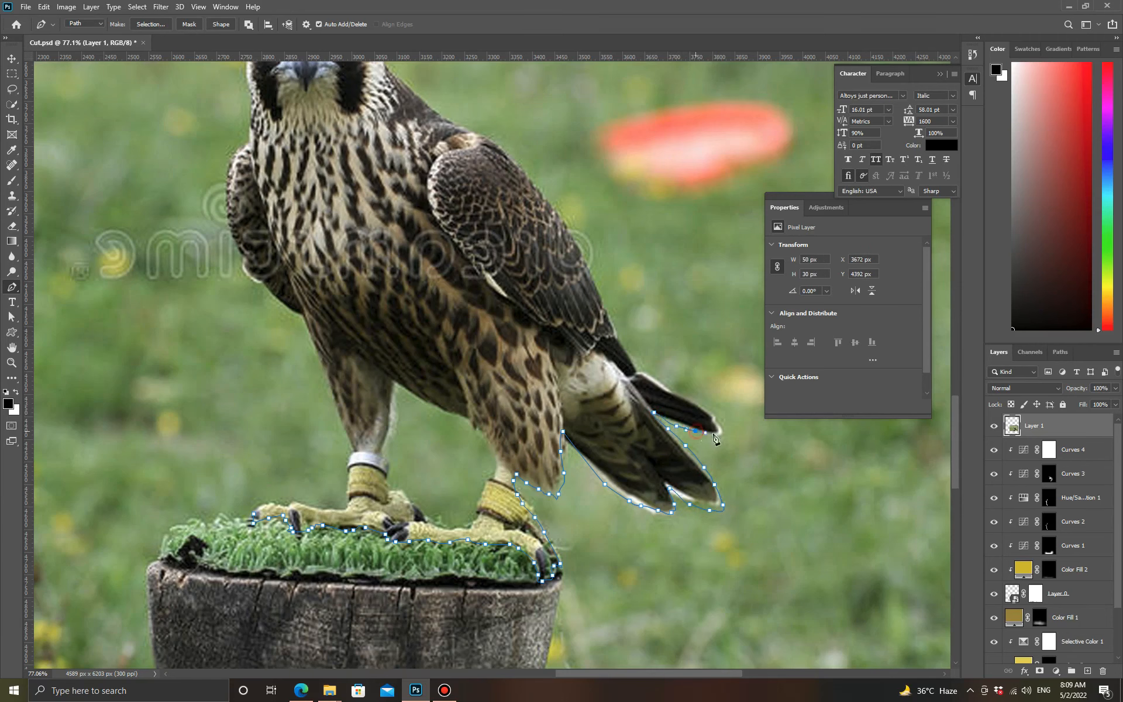
drag(626, 359, 723, 477)
drag(587, 260, 534, 240)
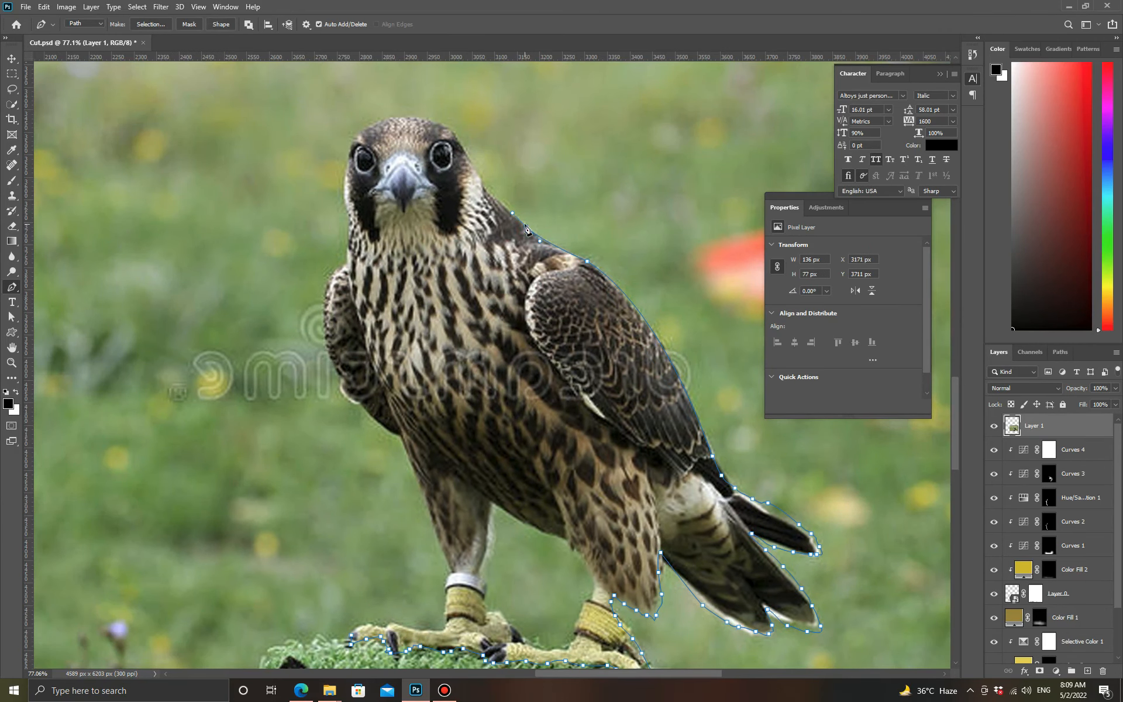
drag(468, 157, 625, 320)
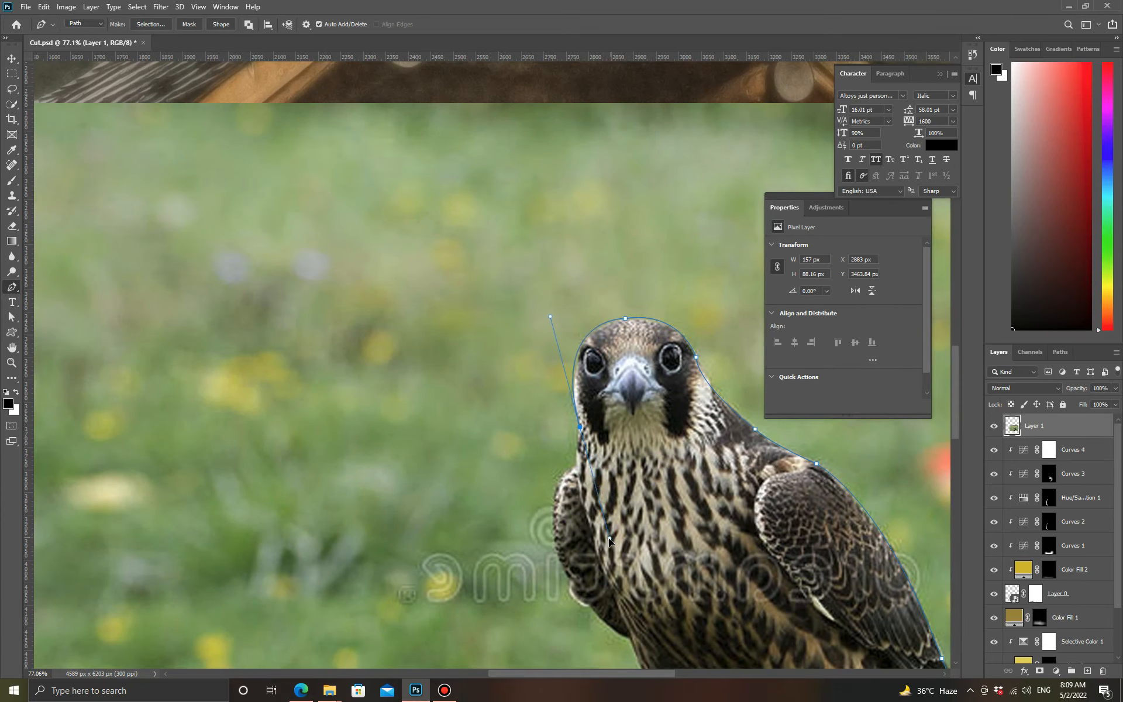
drag(589, 463, 591, 398)
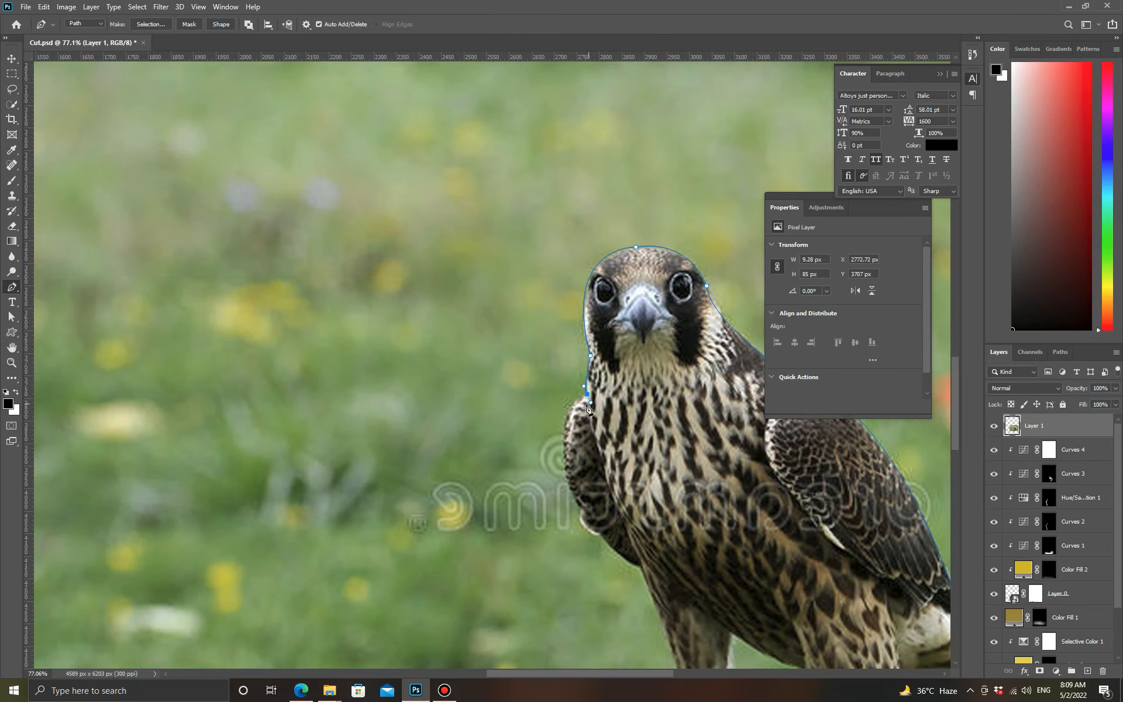
- Close the pen path down the falcon's left wing and leg, convert it to a selection and mask the falcon layer with it
scroll(588, 408, down, 3)
mouse_move(770, 602)
mouse_down()
mouse_move(773, 622)
mouse_move(780, 614)
mouse_up()
alt+click(644, 479)
drag(649, 484, 652, 487)
drag(689, 589, 619, 384)
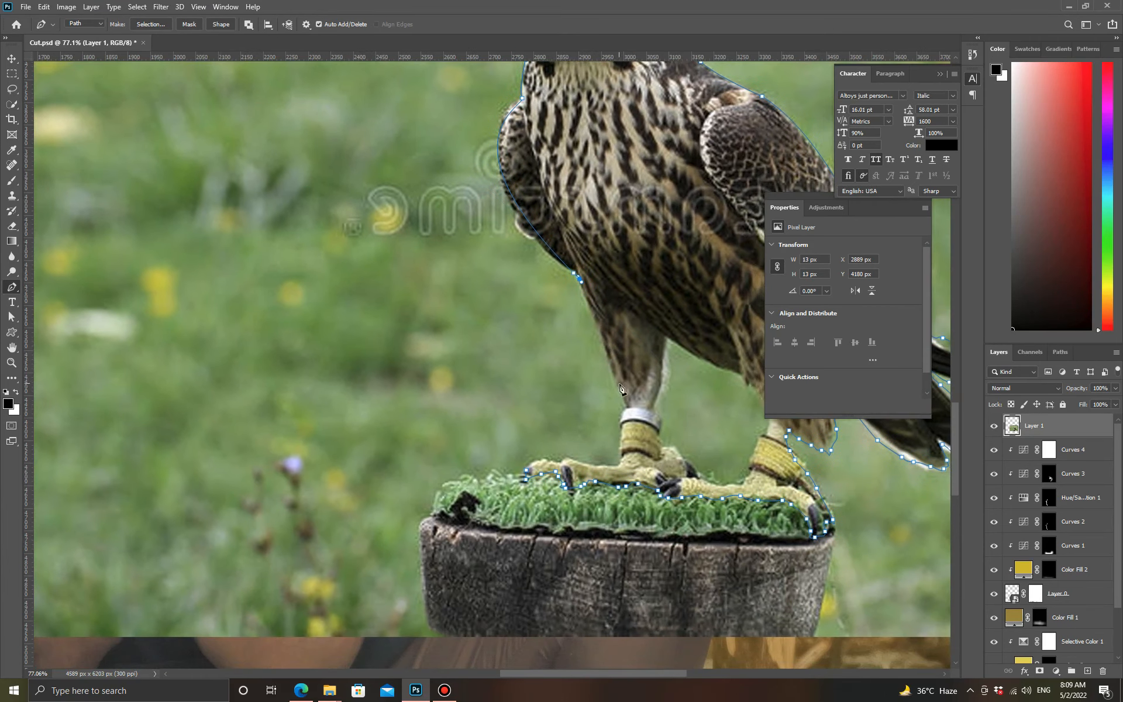
click(625, 409)
click(623, 416)
click(620, 432)
click(622, 447)
click(617, 453)
click(615, 461)
click(610, 463)
drag(602, 464, 593, 463)
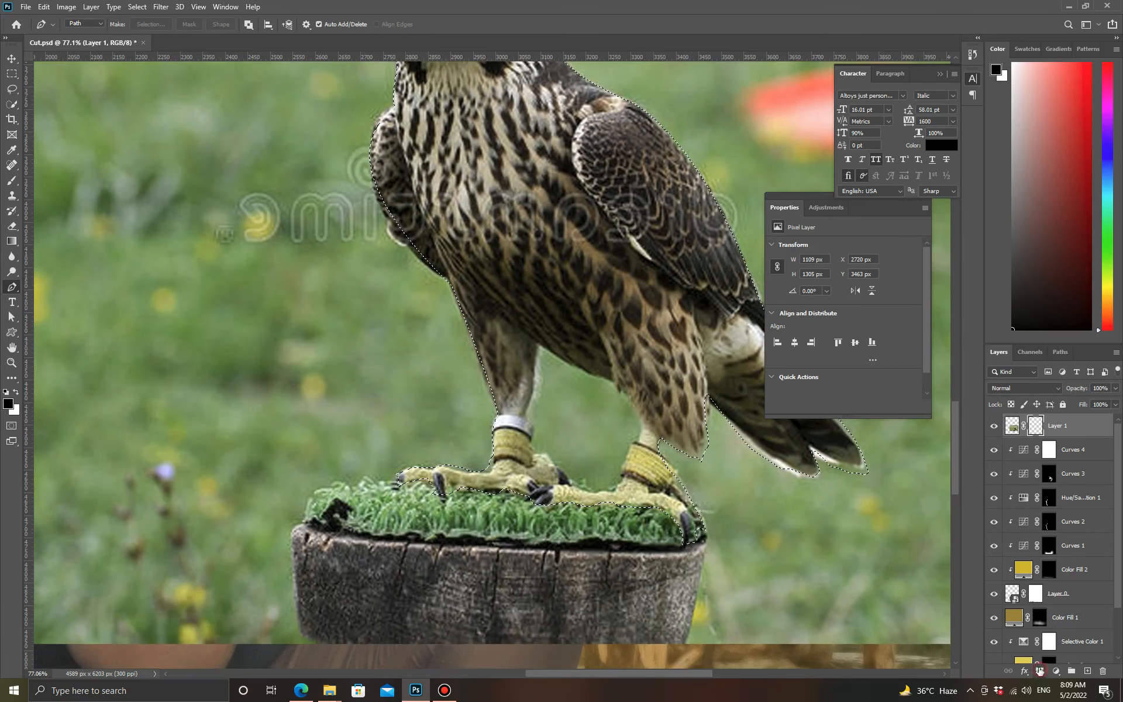
click(1040, 671)
- Lasso the green grass patch between the falcon's legs and fill it with black on the layer mask
key(z)
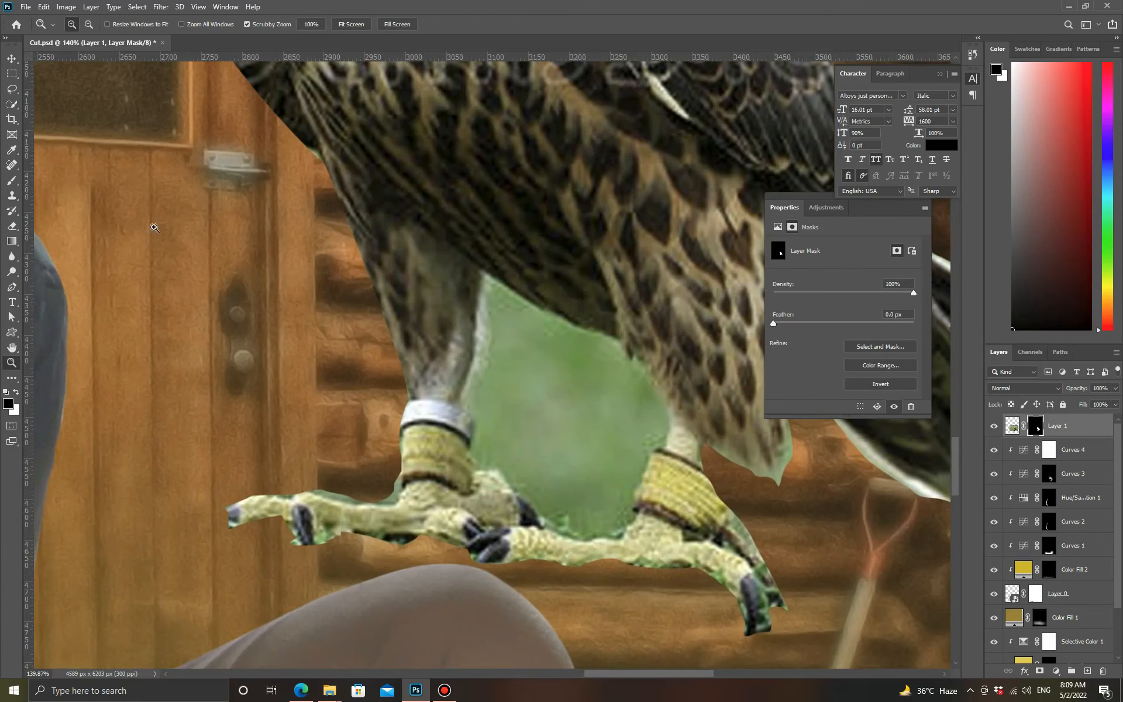
click(12, 91)
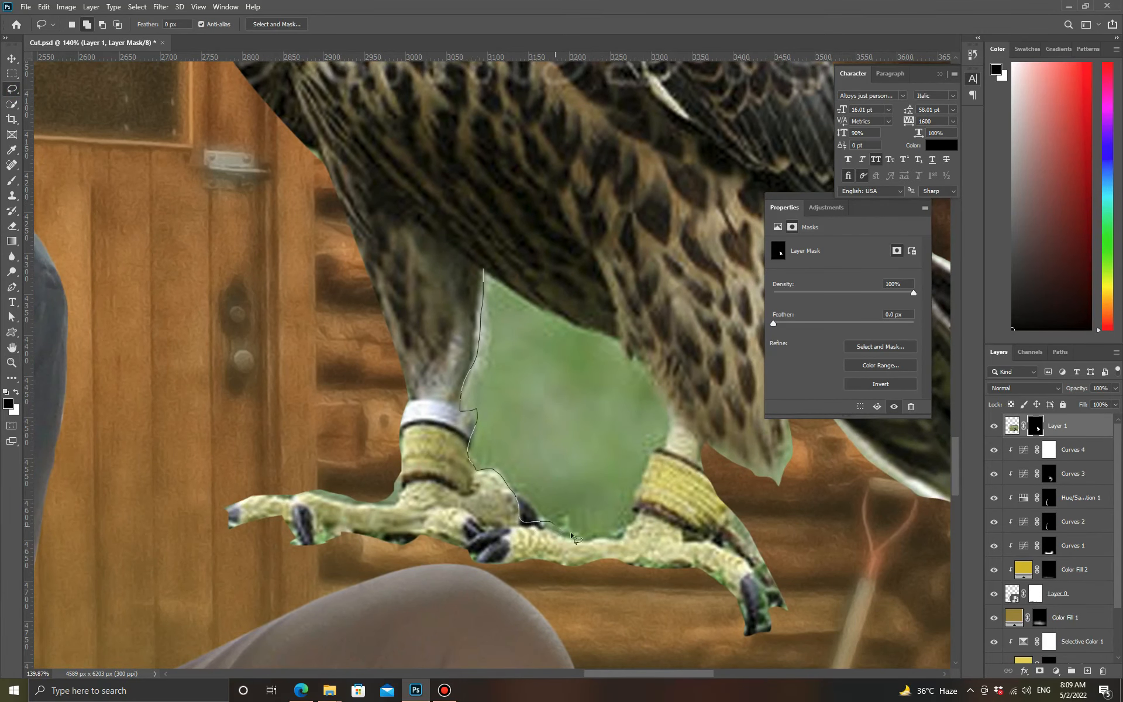
drag(537, 307, 493, 263)
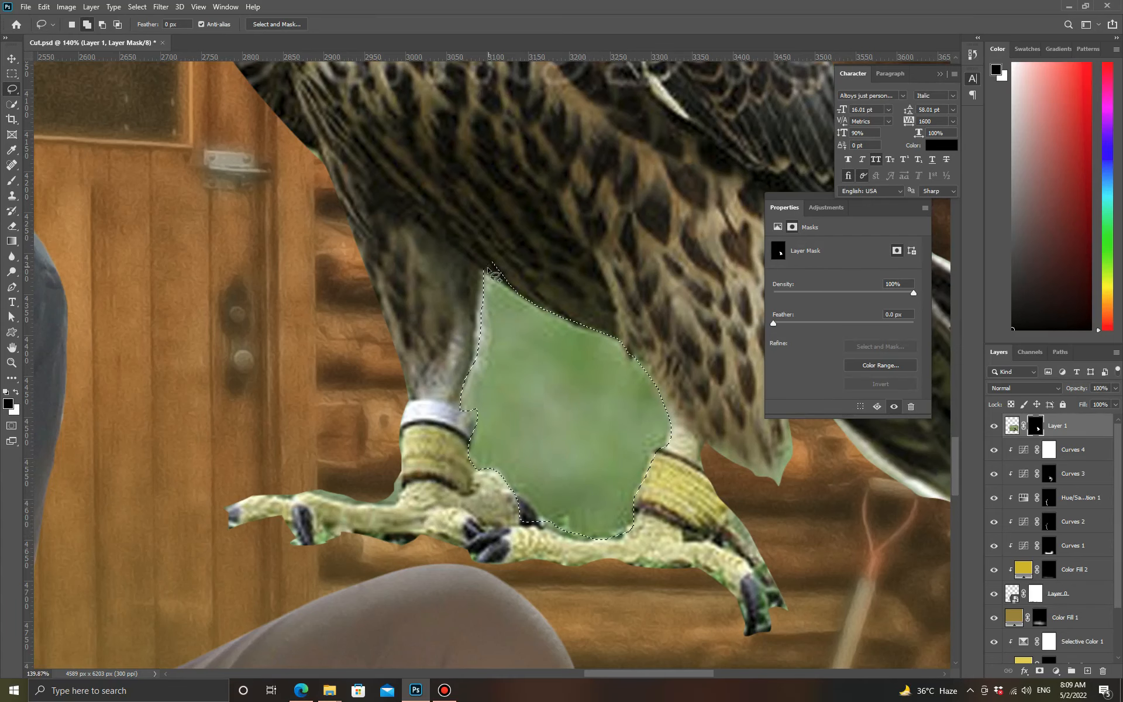
key(alt+BackSpace)
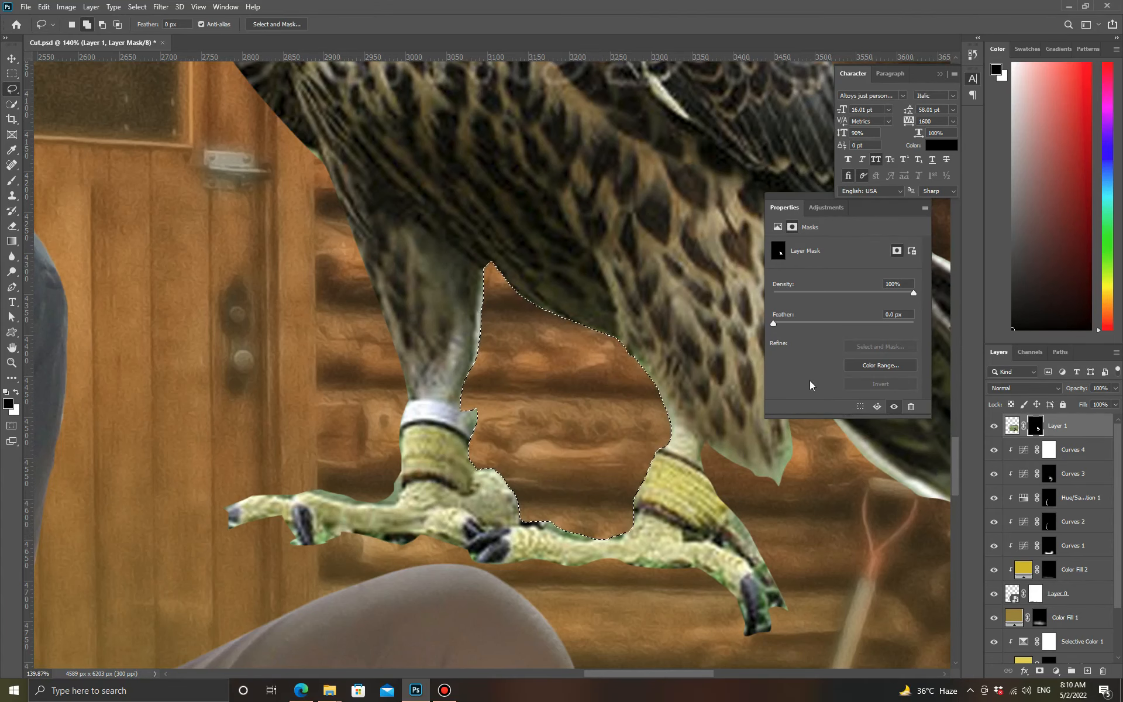
key(ctrl+d)
- Apply the falcon's layer mask and convert the layer to a smart object
key(z)
key(ctrl+0)
right_click(585, 510)
click(609, 517)
drag(562, 454, 574, 482)
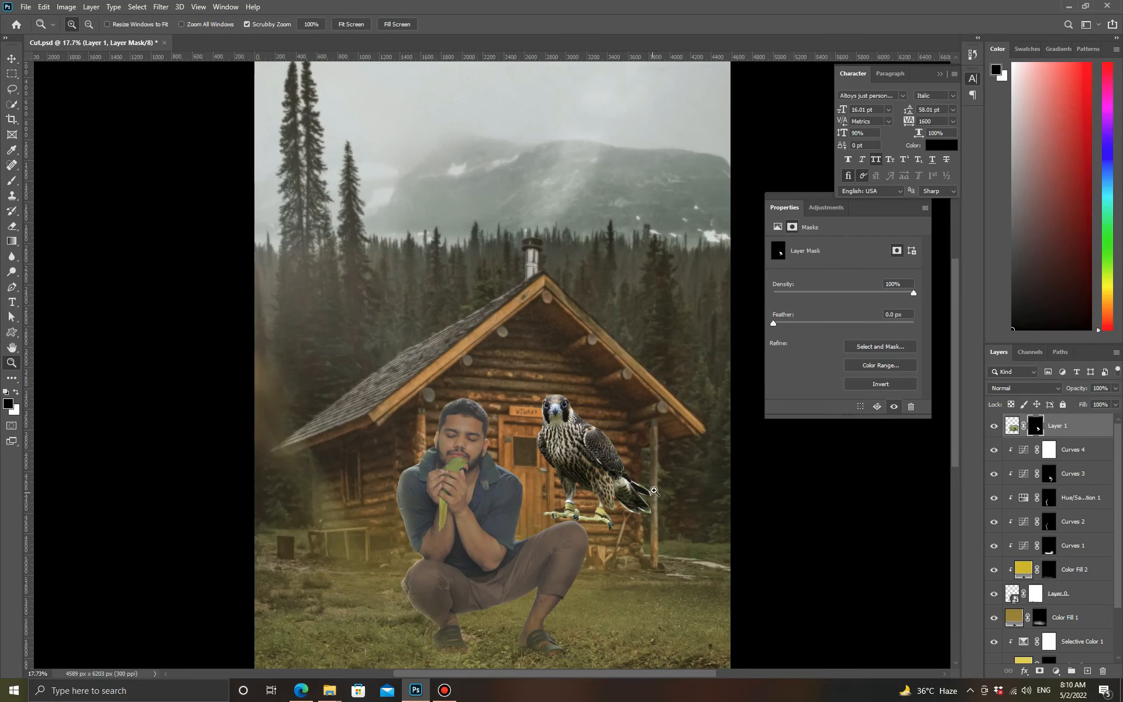
key(ctrl+t)
right_click(1036, 431)
right_click(1056, 427)
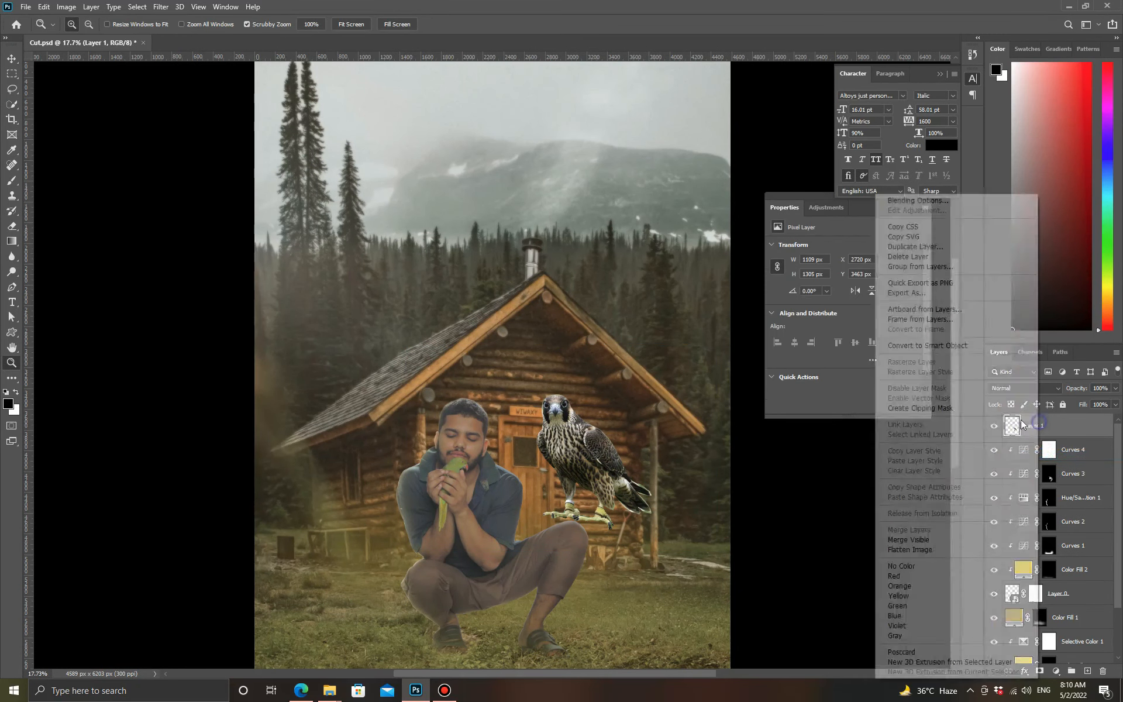
click(925, 346)
- Scale the falcon down to 43.57%, rotate it 7.24° and place it on the man's shoulder
drag(651, 461, 625, 462)
drag(584, 464, 547, 436)
drag(502, 443, 410, 451)
drag(454, 446, 440, 447)
drag(478, 453, 479, 448)
drag(417, 449, 555, 460)
drag(508, 454, 588, 465)
click(568, 24)
- Enlarge the falcon to 46.53% and nudge it so its feet rest on the man's shoulder
key(z)
key(v)
mouse_move(533, 436)
mouse_down()
mouse_move(521, 418)
mouse_move(513, 426)
mouse_up()
key(ctrl+t)
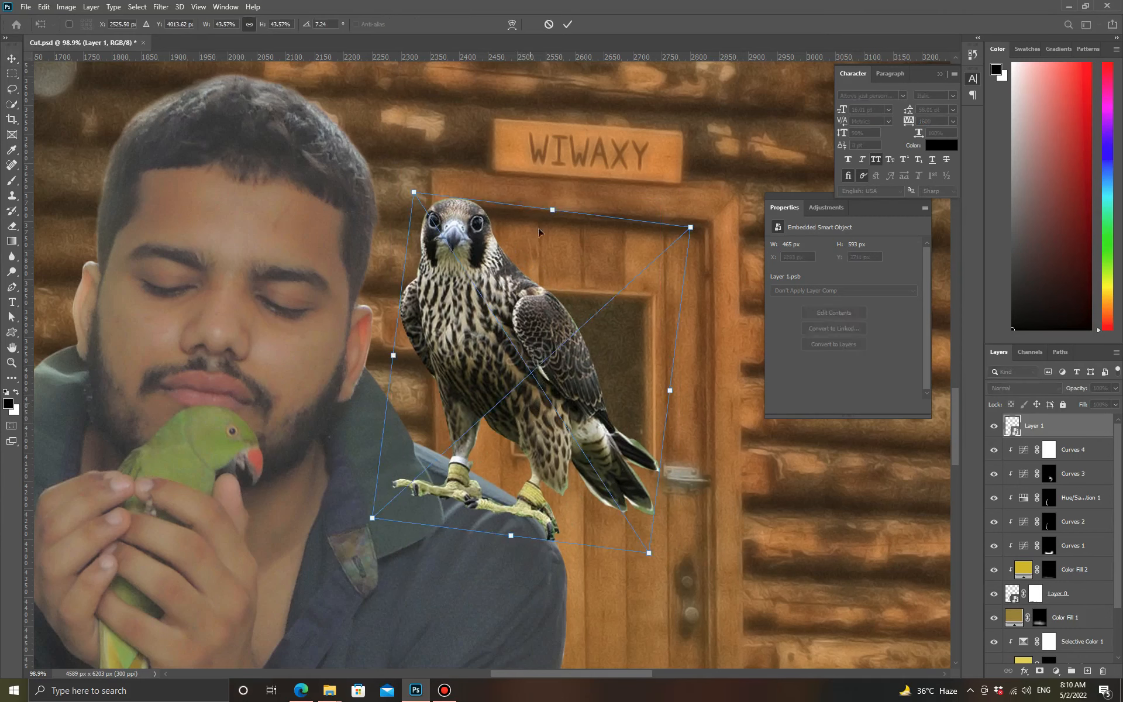
drag(552, 214, 555, 191)
drag(553, 251, 538, 247)
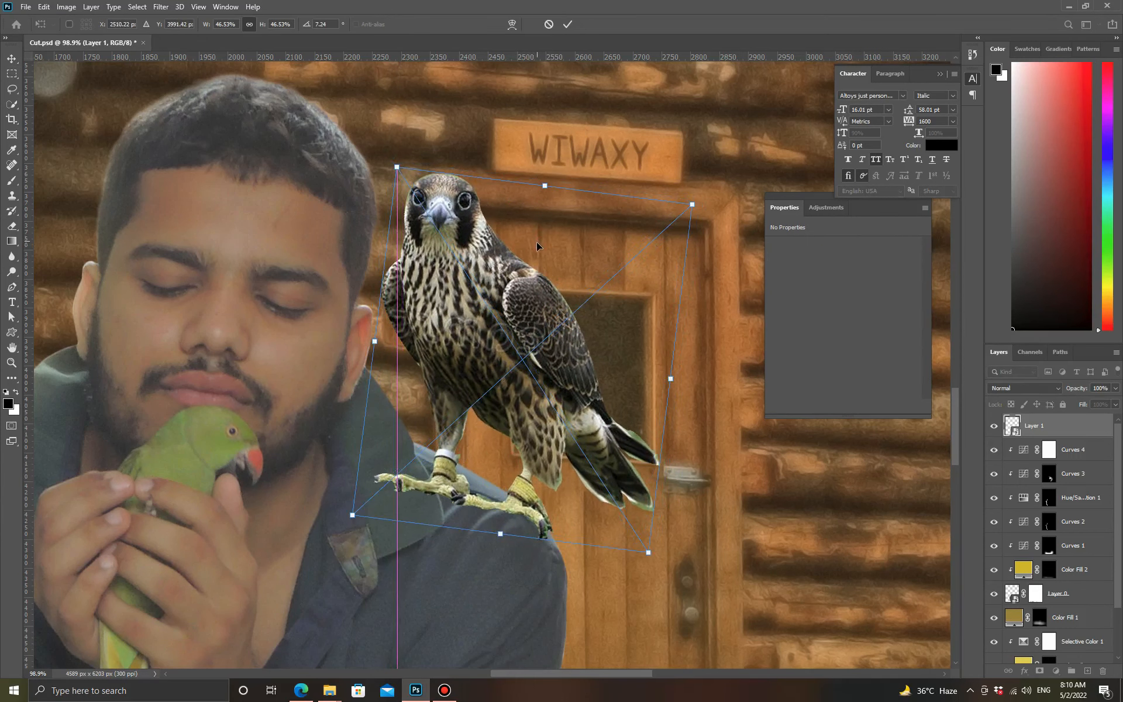
click(569, 24)
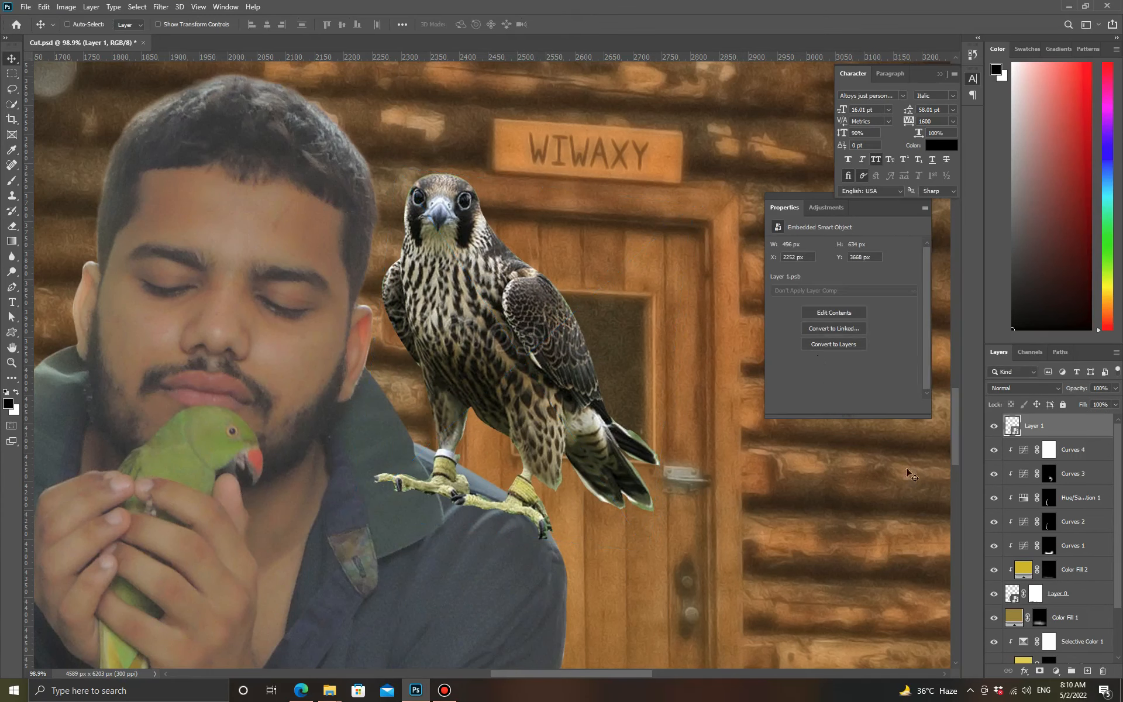
- Rasterize the falcon smart object and load the bird's outline as a selection
click(1060, 671)
click(1059, 671)
right_click(1009, 426)
click(918, 434)
- Puppet Warp the falcon with pins on its body and feet, bending the front toes down onto the man's shoulder
click(44, 7)
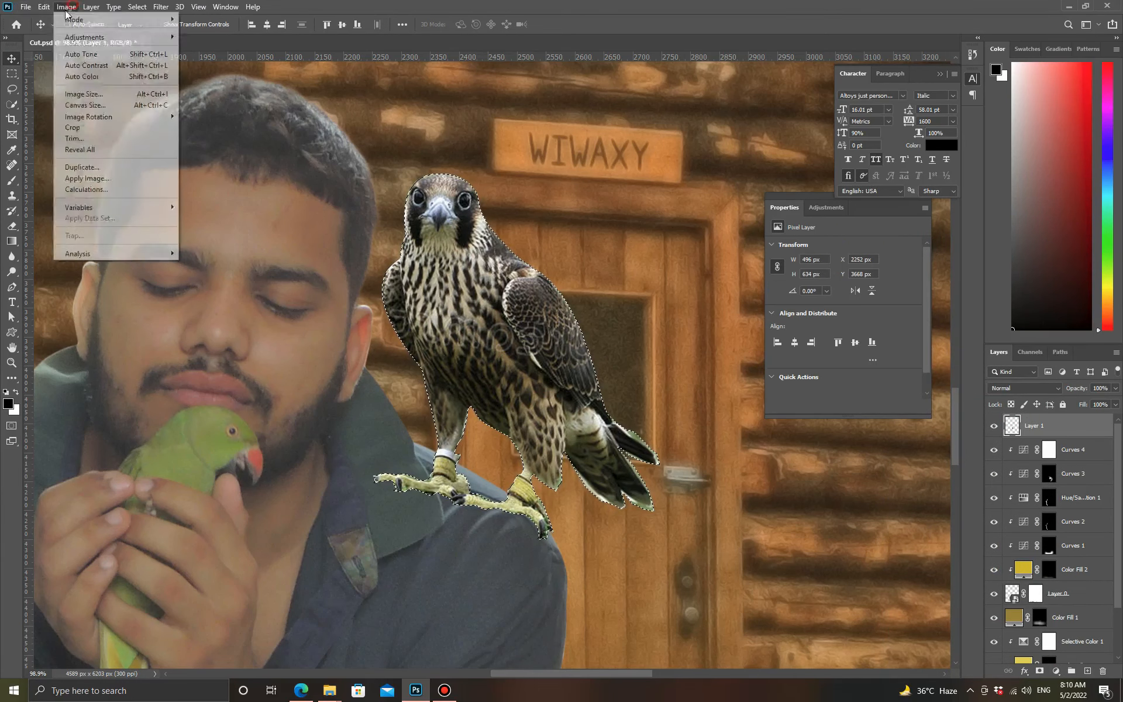
click(111, 240)
click(446, 485)
click(496, 498)
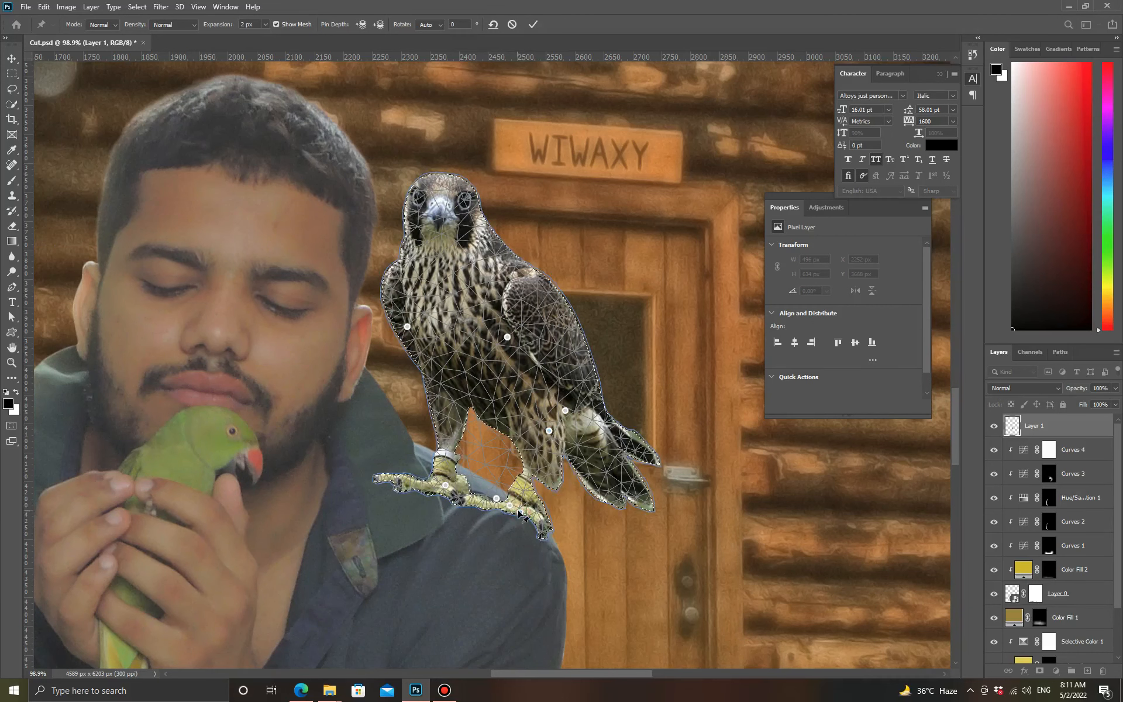
drag(415, 485, 467, 500)
click(533, 24)
key(ctrl+d)
key(a)
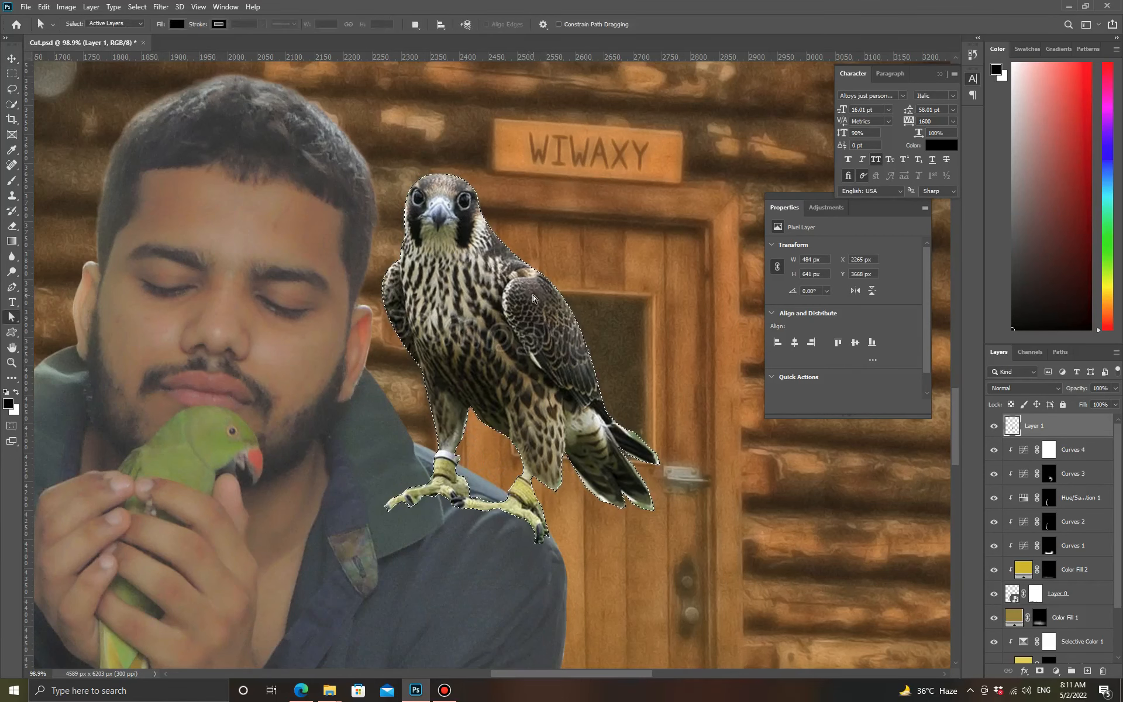
- Check the falcon's size and placement on the man's shoulder within the whole composition
key(z)
right_click(540, 297)
click(547, 303)
drag(524, 475, 548, 477)
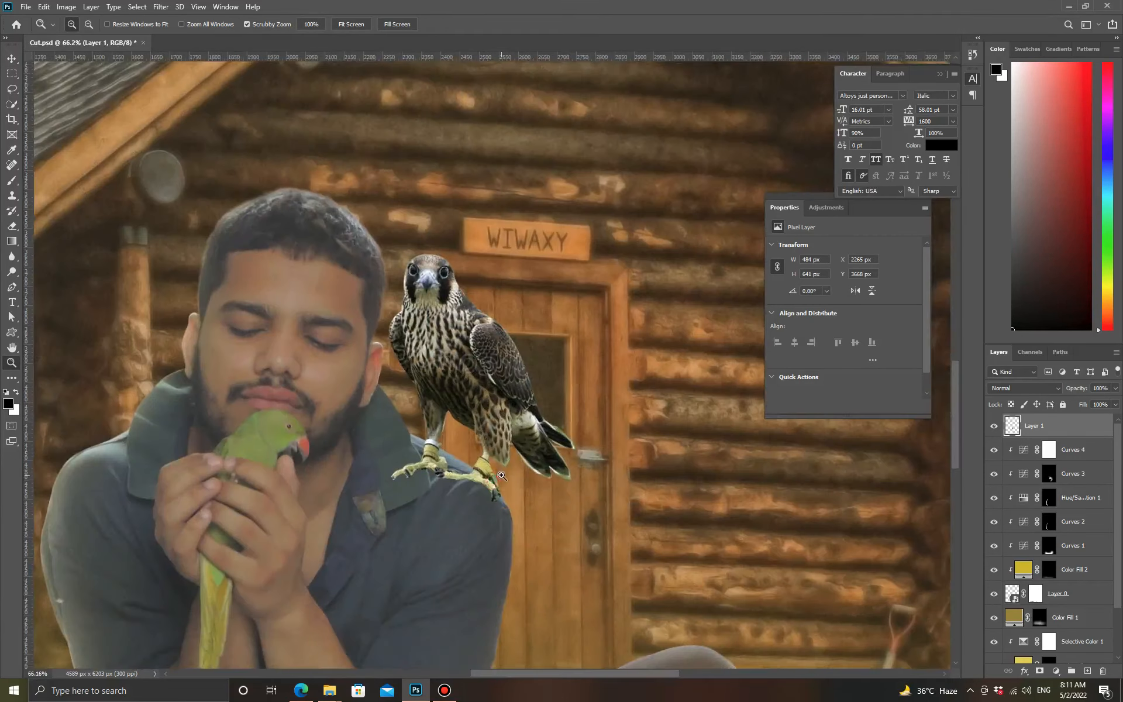
key(ctrl+0)
drag(471, 465, 560, 435)
right_click(560, 434)
click(585, 441)
- Try a Color Balance adjustment clipped to the falcon, with yellow–blue at -1 for midtones and -14 for highlights
click(1056, 671)
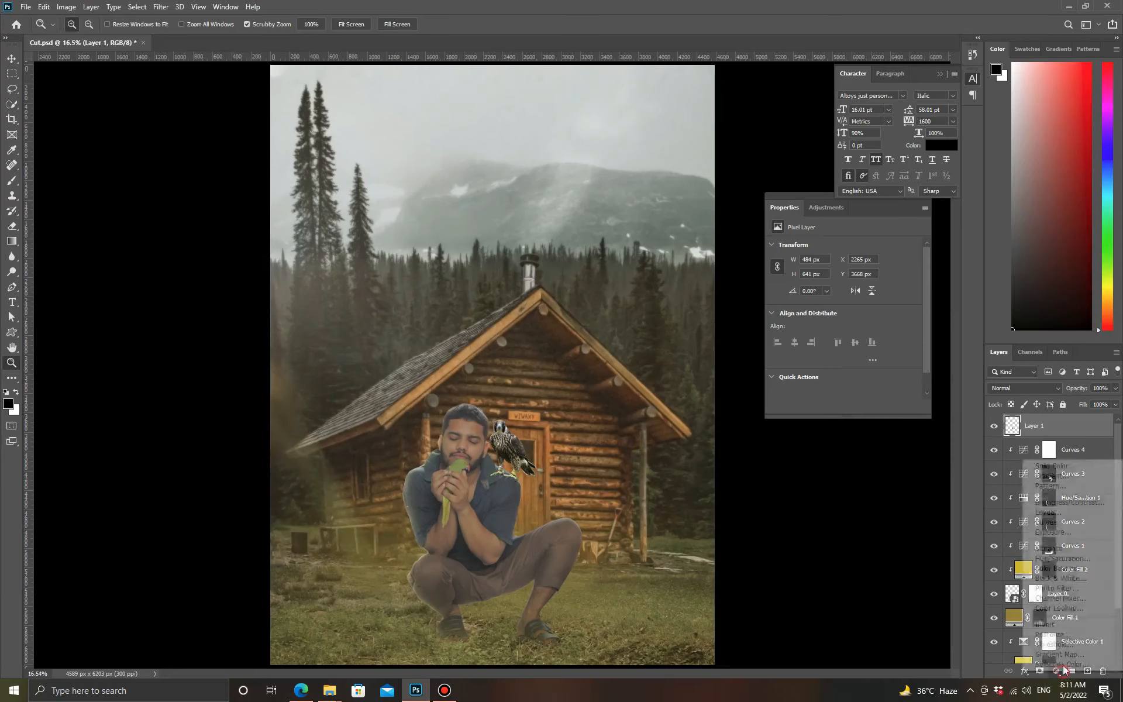
click(1082, 567)
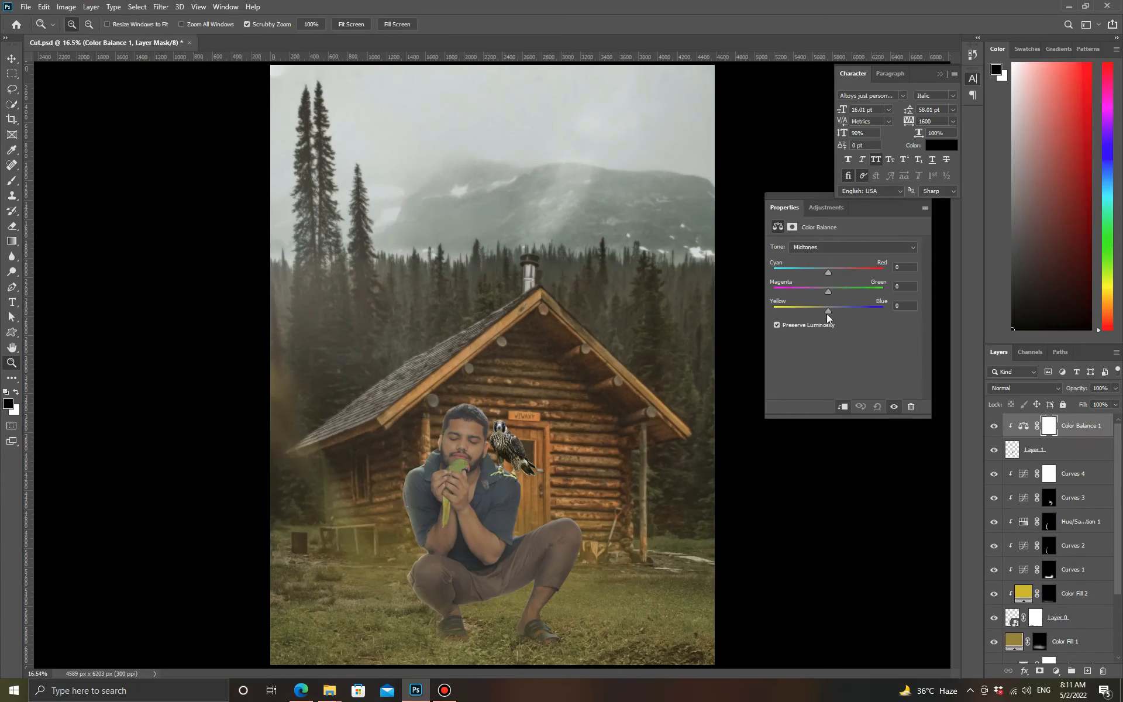
click(821, 248)
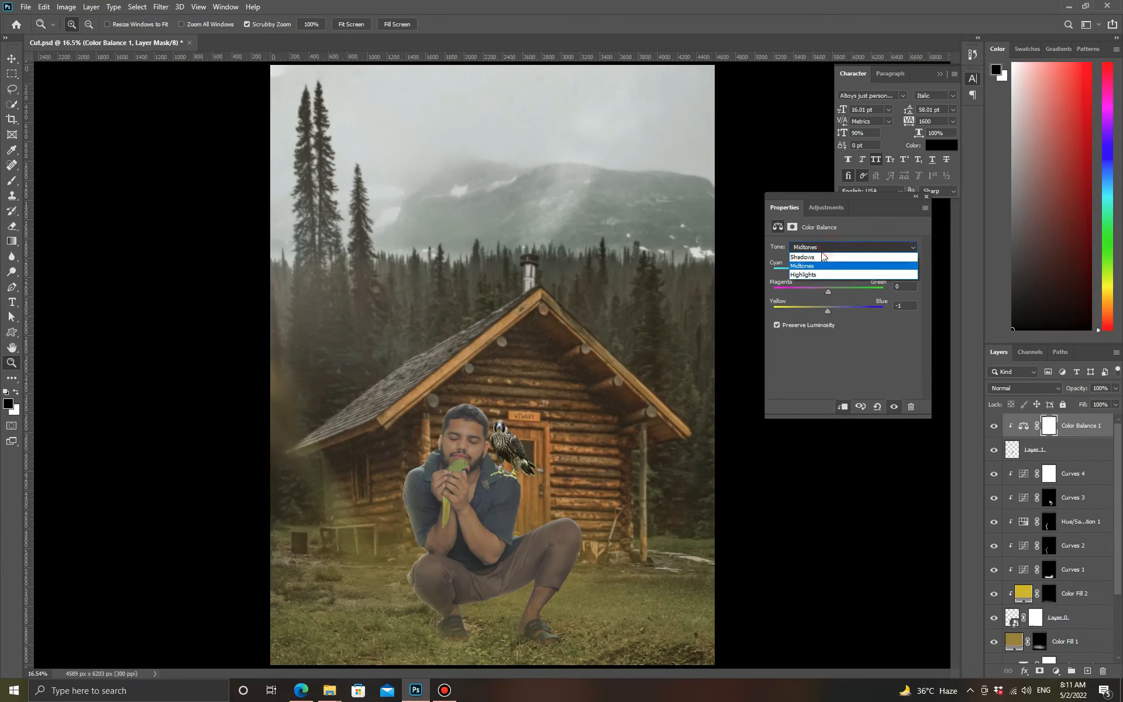
click(819, 277)
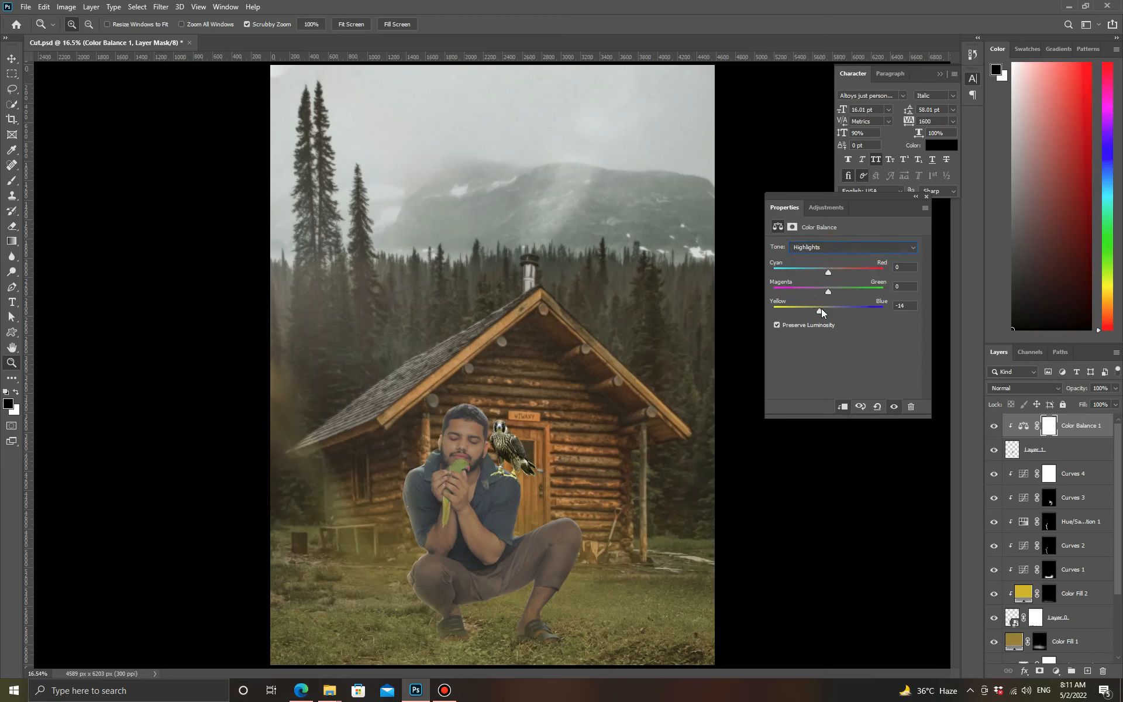
key(Delete)
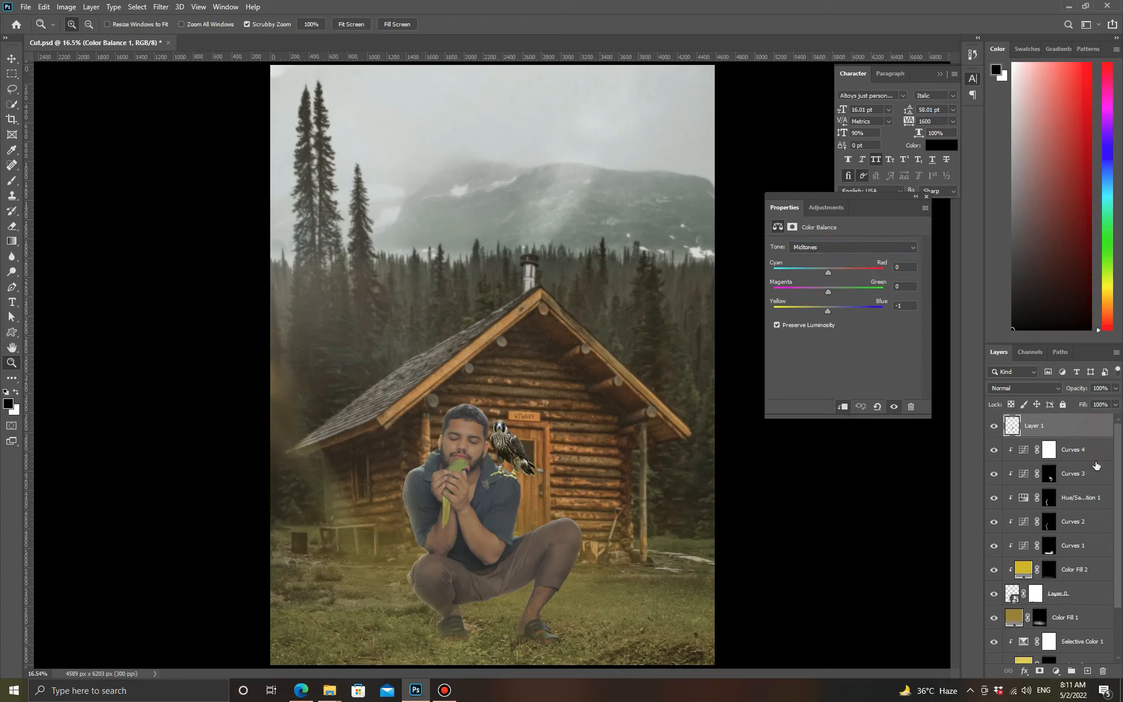
- Add an Exposure adjustment clipped to the falcon, set the exposure to -2.11 and invert its mask to black
click(1056, 671)
click(1053, 534)
drag(844, 274, 839, 275)
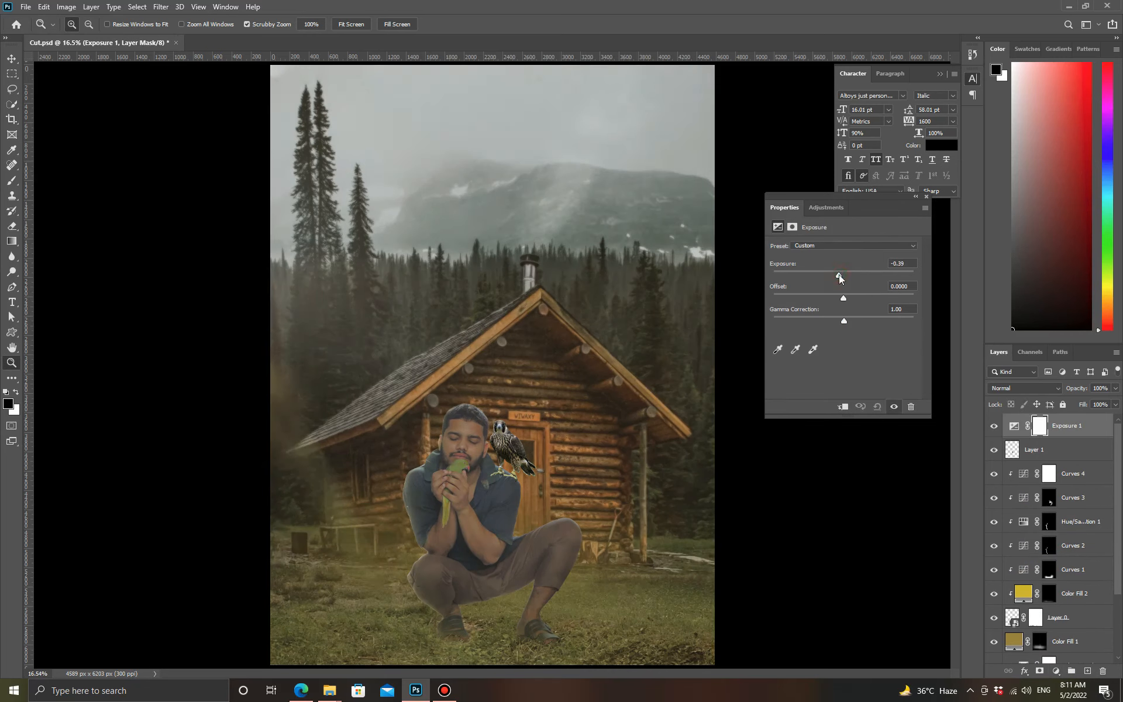
alt+click(1082, 435)
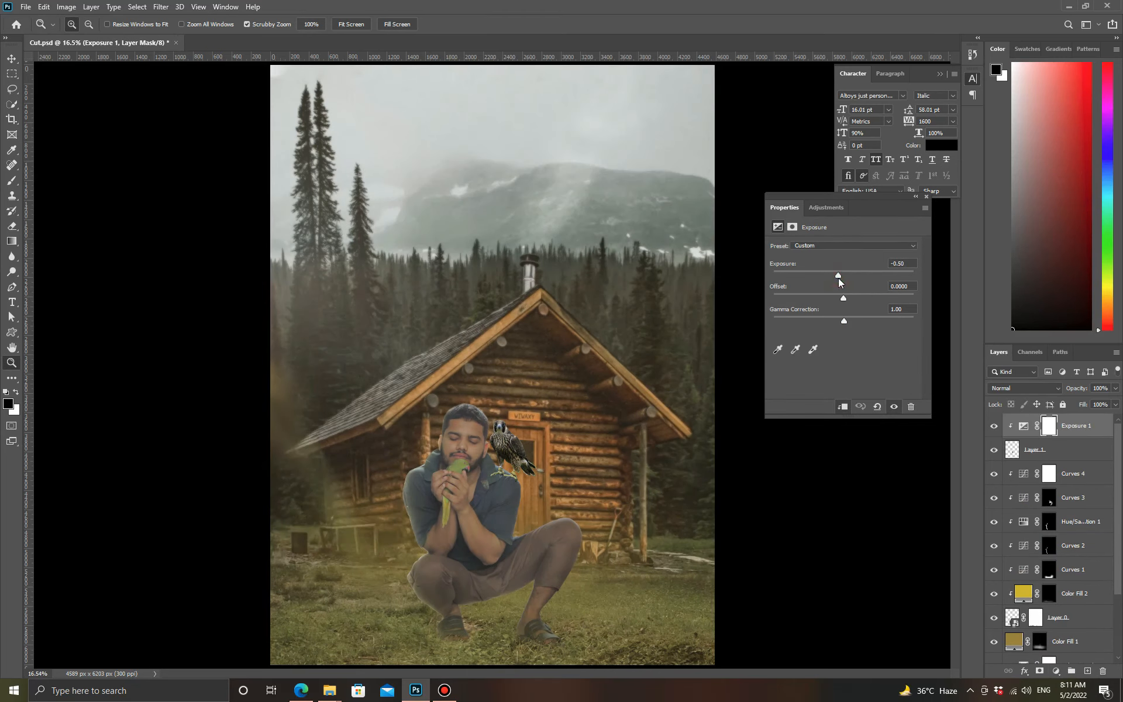
drag(823, 279, 821, 279)
key(ctrl+i)
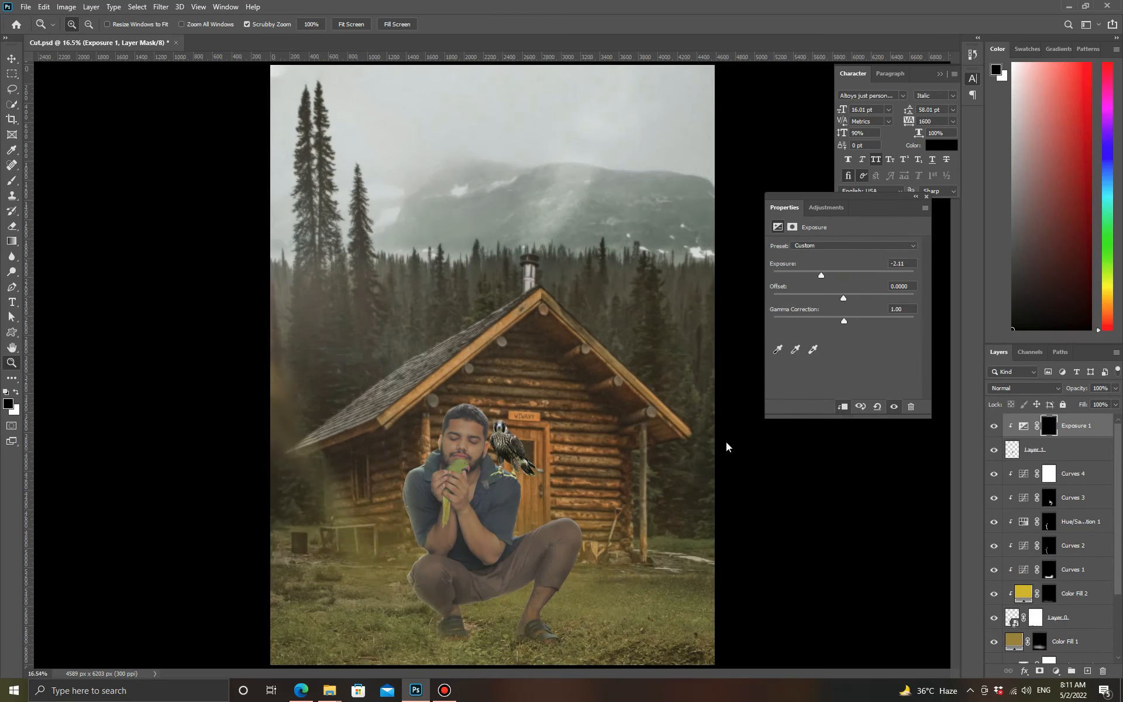
- Brush on the Exposure mask with white and black to darken the falcon's feet, legs and lower body
scroll(523, 465, up, 5)
click(12, 181)
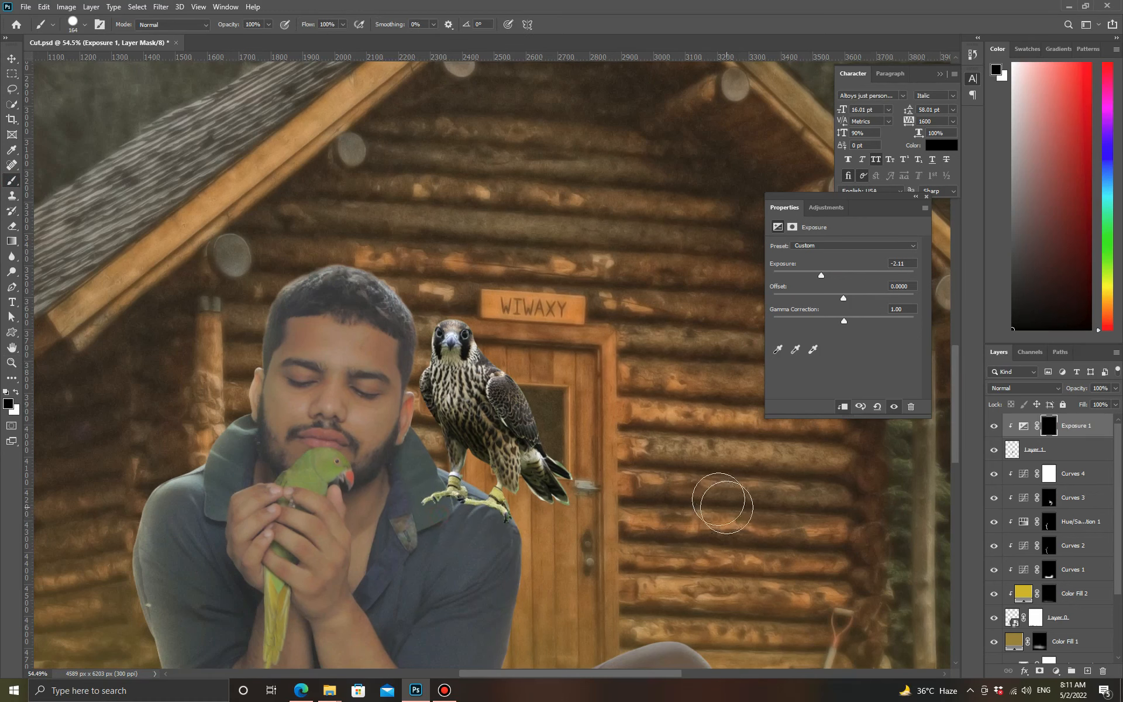
key(x)
mouse_move(481, 505)
mouse_down()
mouse_move(431, 512)
mouse_move(439, 533)
mouse_move(496, 529)
mouse_move(435, 532)
mouse_up()
drag(464, 450, 488, 369)
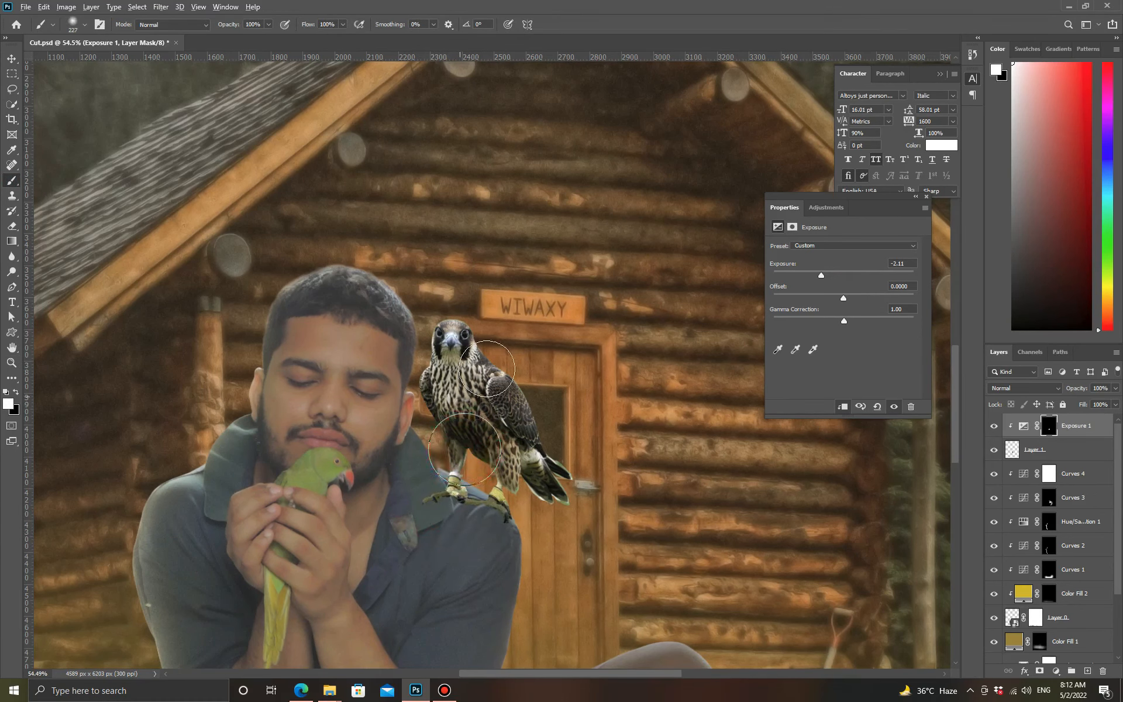
key(x)
mouse_move(464, 450)
mouse_down()
mouse_move(495, 482)
mouse_move(515, 419)
mouse_up()
key(x)
key(x)
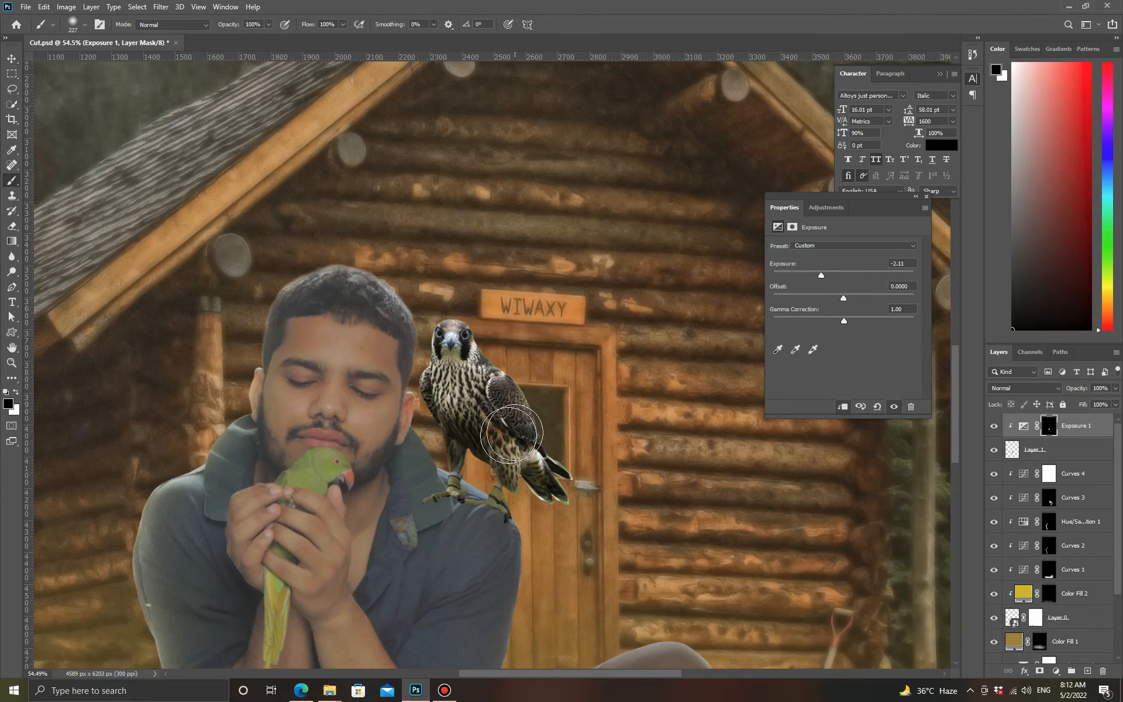
key(x)
drag(535, 478, 491, 499)
drag(557, 530, 568, 529)
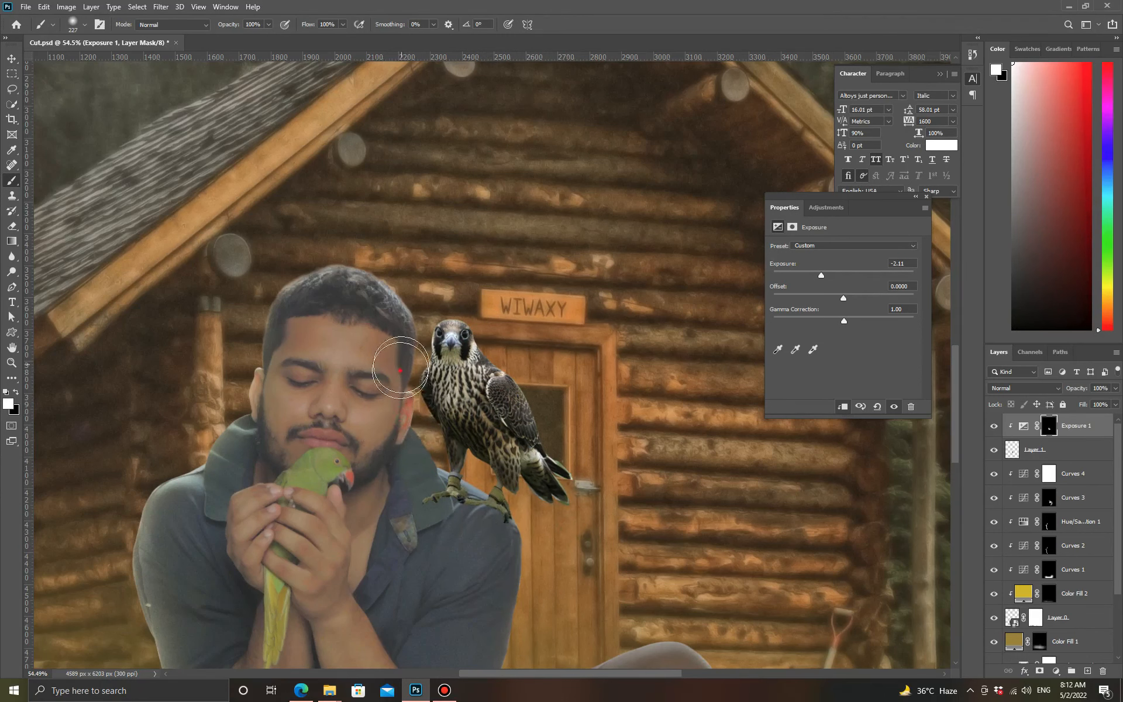
- Brush black on the Exposure mask over the falcon's lower body and feet to soften the darkening
key(x)
mouse_move(453, 442)
mouse_down()
mouse_move(490, 459)
mouse_move(486, 498)
mouse_move(527, 524)
mouse_up()
key(x)
- Add a blank layer directly beneath the falcon and set up a flattened, soft black brush at 11% opacity
key(z)
click(1062, 450)
click(1065, 472)
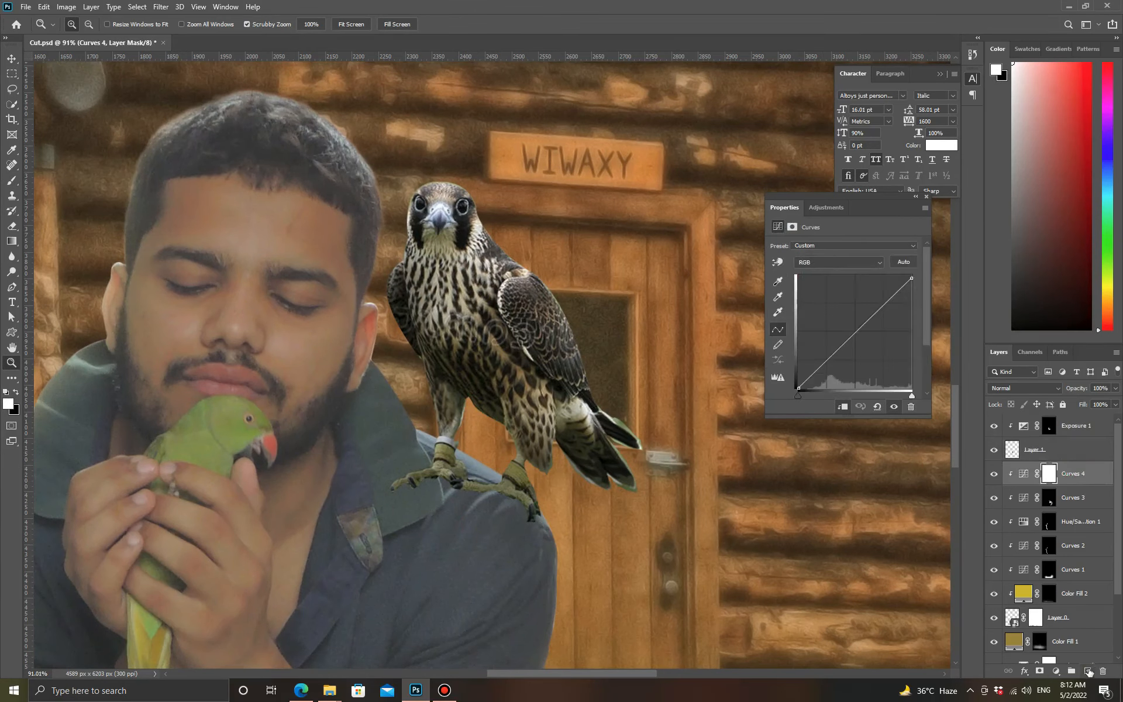
click(1088, 671)
drag(440, 480, 515, 478)
click(13, 183)
right_click(495, 343)
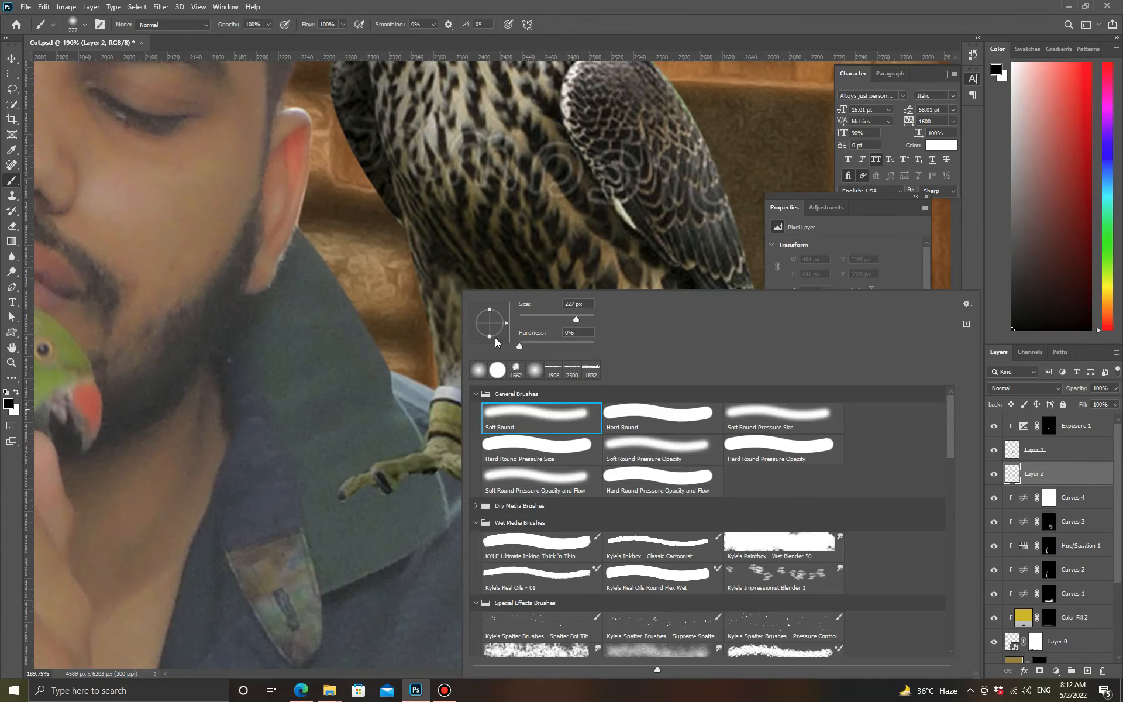
drag(494, 336, 490, 326)
key(Return)
drag(484, 389, 432, 389)
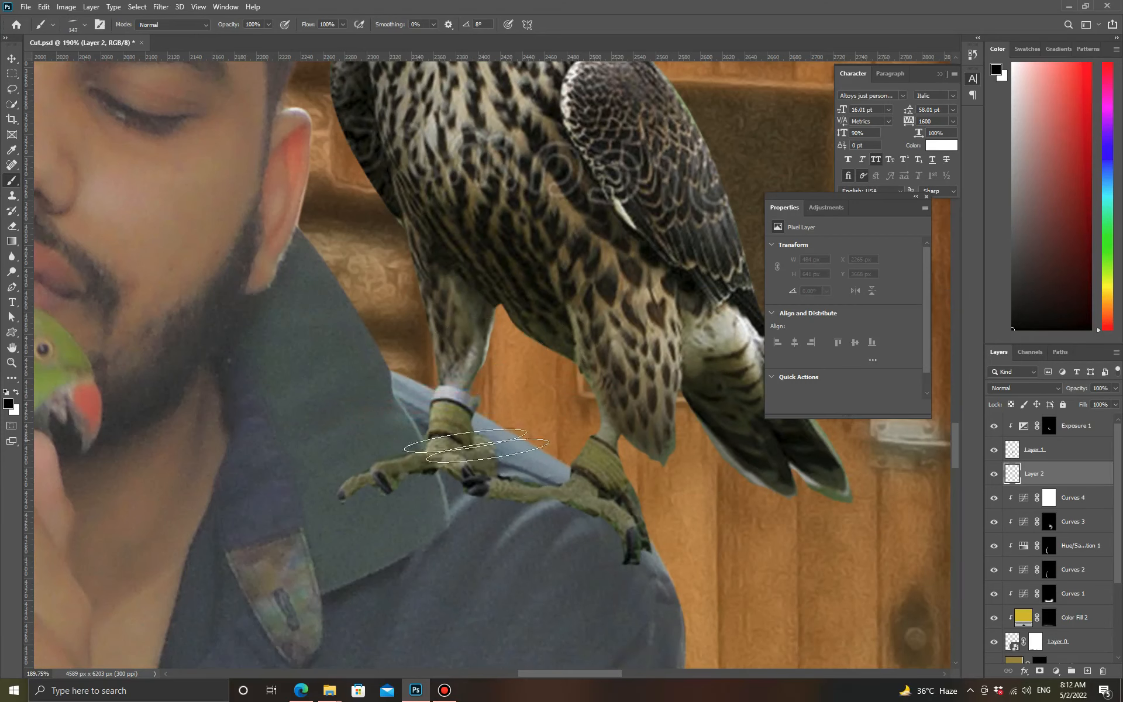
click(269, 25)
drag(234, 38, 218, 38)
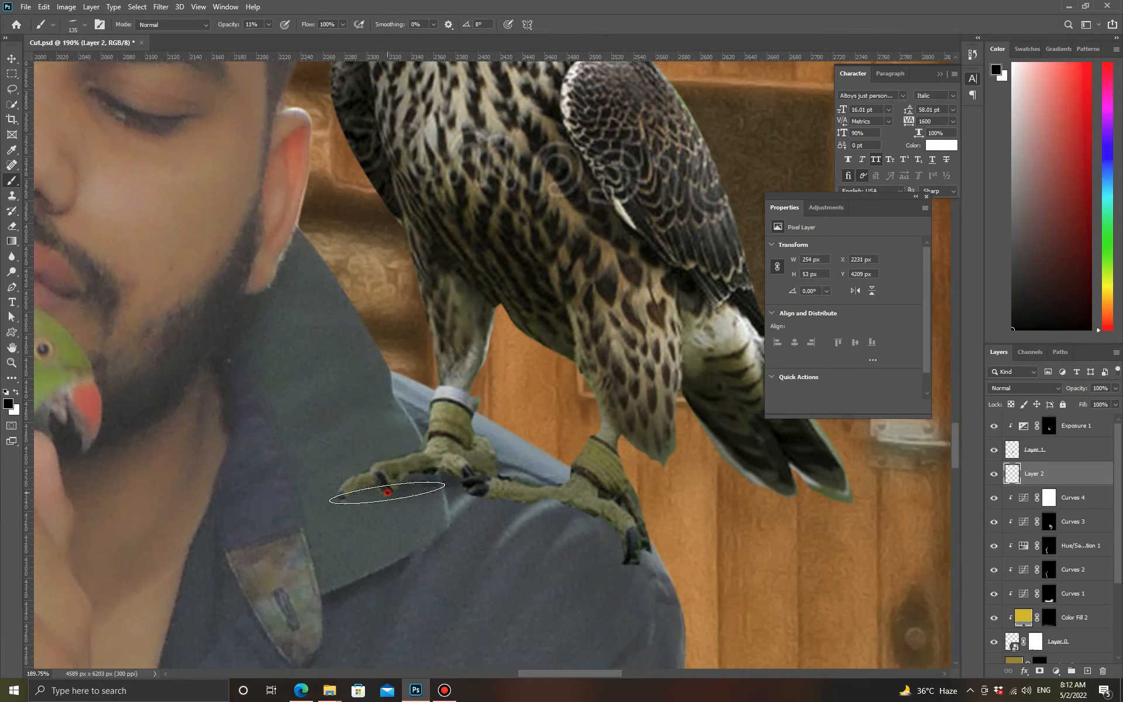
- Paint soft contact shadows on the shoulder under the falcon's talons, using brush angles of -20° and -3°
drag(597, 321, 595, 328)
key(Return)
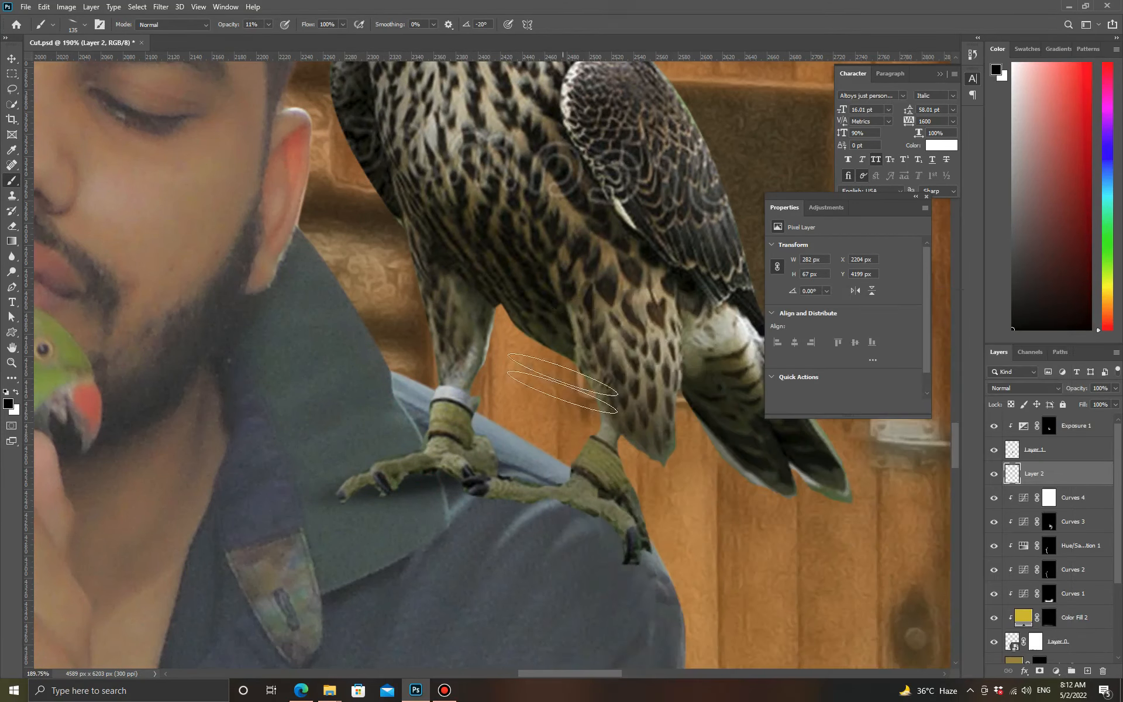
mouse_move(575, 507)
mouse_down()
mouse_move(533, 521)
mouse_move(601, 558)
mouse_move(600, 535)
mouse_move(532, 503)
mouse_move(462, 482)
mouse_up()
right_click(454, 484)
drag(503, 329, 504, 324)
drag(561, 319, 566, 320)
key(Return)
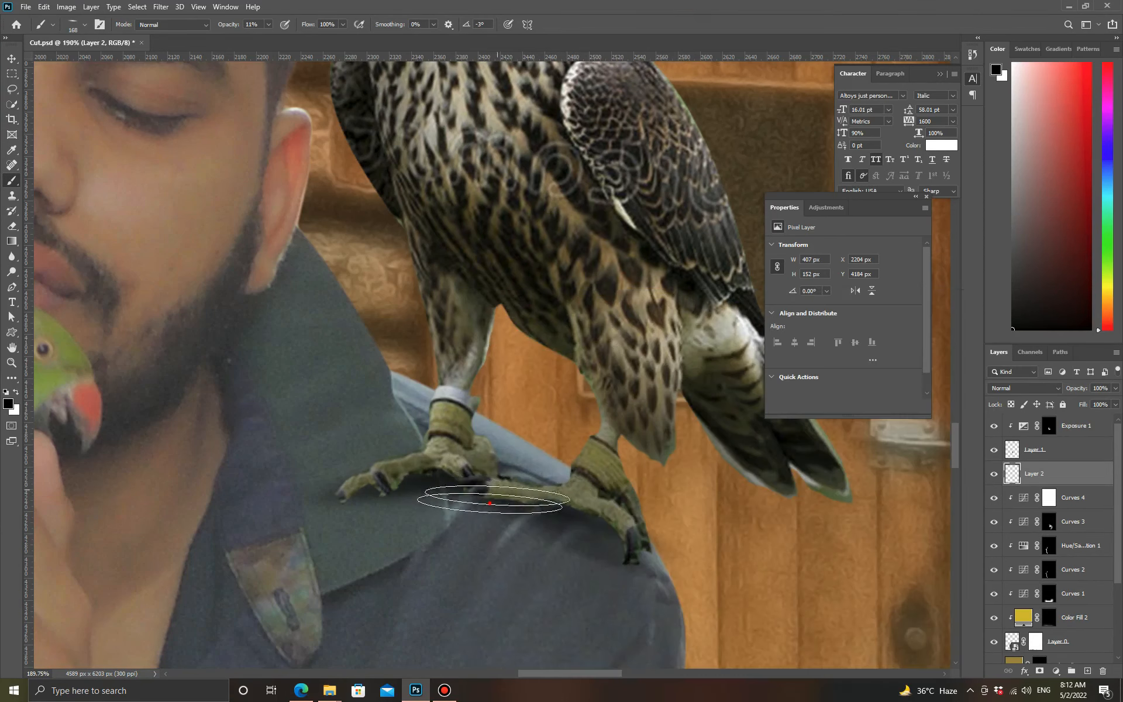
drag(497, 498, 454, 469)
- Restore a larger round brush and paint white on the Exposure mask to darken the falcon's feet
click(1047, 424)
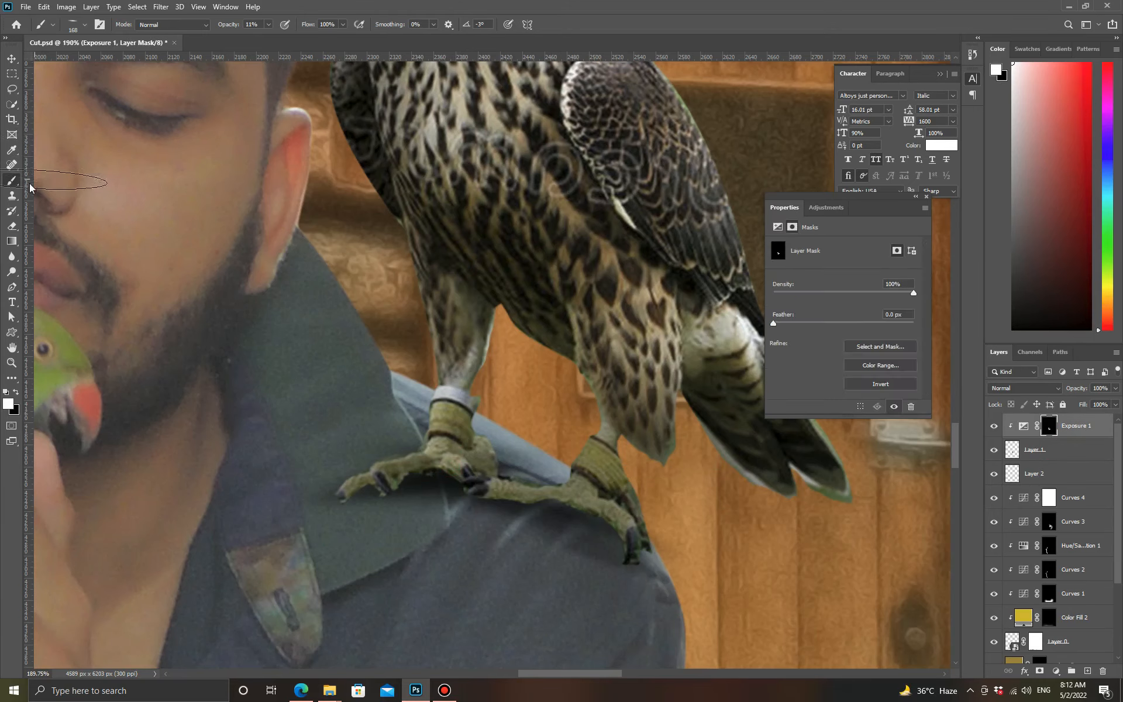
right_click(448, 213)
drag(483, 250, 484, 262)
key(Return)
key(bracketright)
key(bracketright)
key(bracketright)
key(bracketright)
key(bracketright)
key(bracketright)
mouse_move(472, 483)
mouse_down()
mouse_move(422, 444)
mouse_move(386, 485)
mouse_move(484, 466)
mouse_move(537, 514)
mouse_up()
- Set the opacity of the falcon's shadow layer to 80%
key(z)
right_click(513, 390)
click(521, 398)
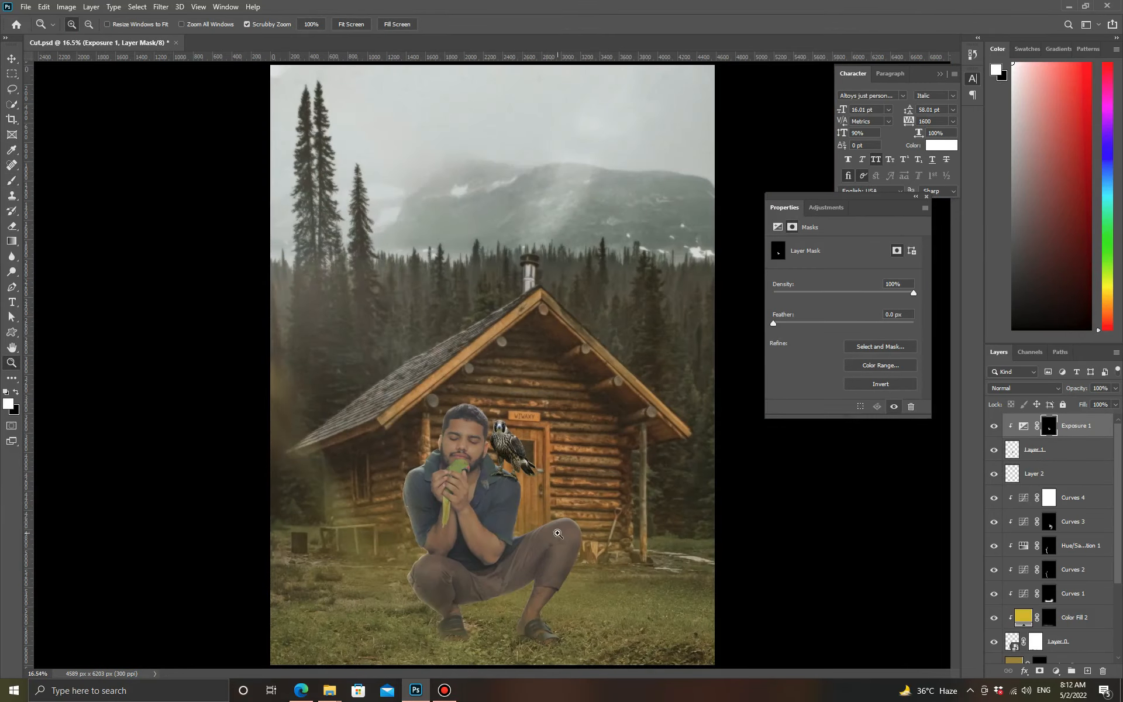
click(1053, 473)
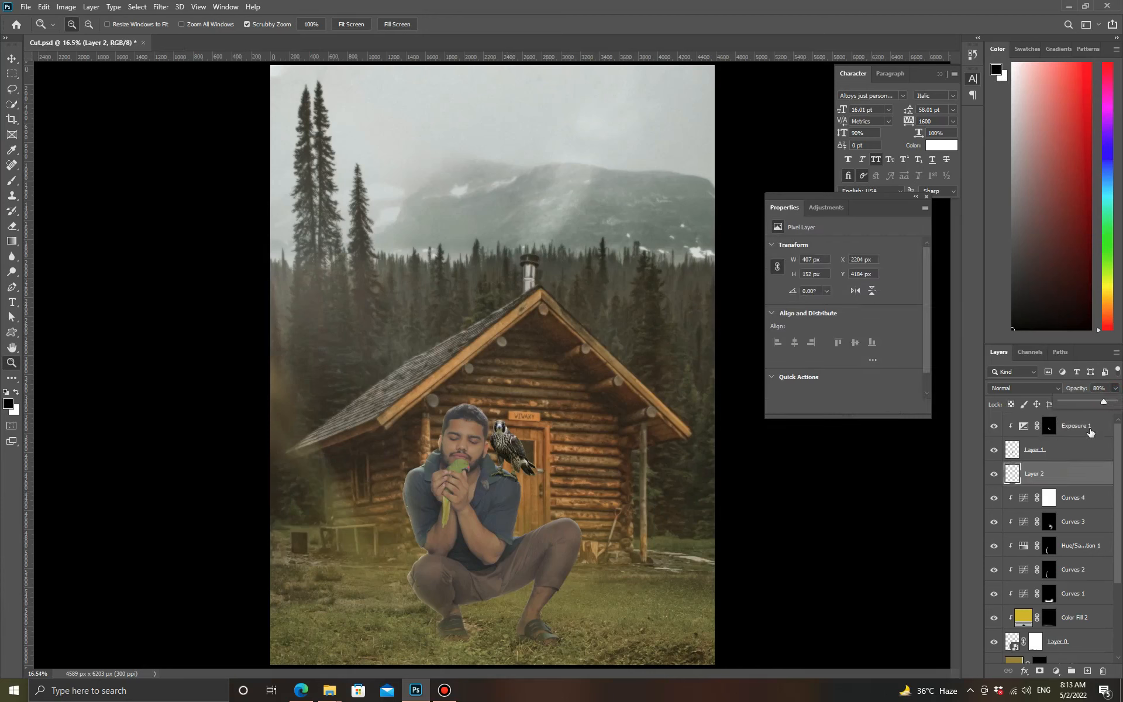
- Scale the falcon, its shadow and its Exposure layer together to about 87%
shift+click(1090, 431)
key(ctrl+t)
drag(557, 416, 555, 419)
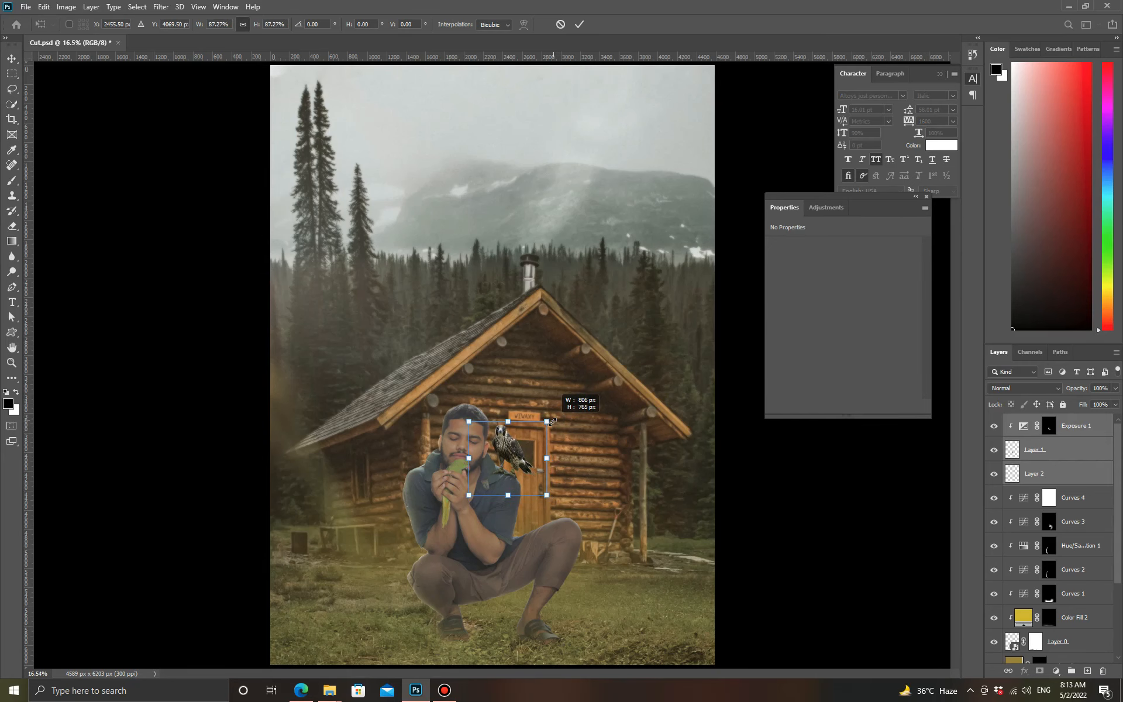
key(Return)
key(z)
mouse_move(517, 459)
mouse_down()
mouse_move(537, 468)
mouse_move(510, 449)
mouse_up()
key(ctrl+0)
- Load the falcon's outline as a selection and clone clean feathers over the watermark on its chest and wing
drag(486, 406, 462, 442)
click(1012, 450)
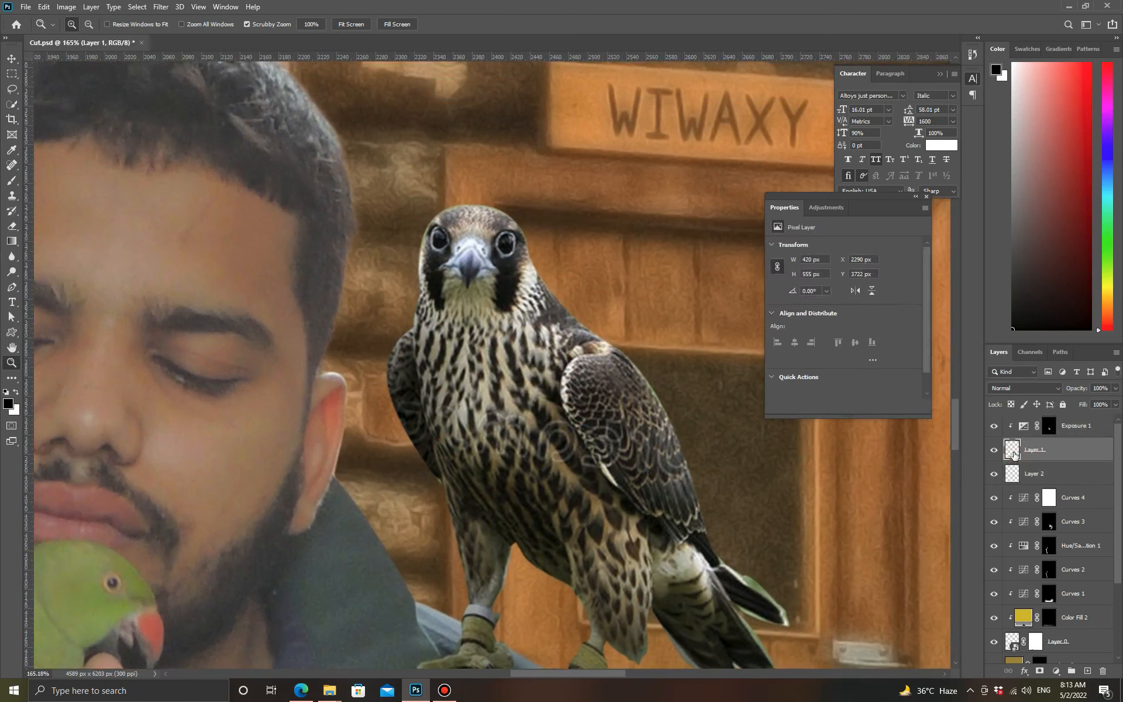
ctrl+click(1012, 449)
click(7, 196)
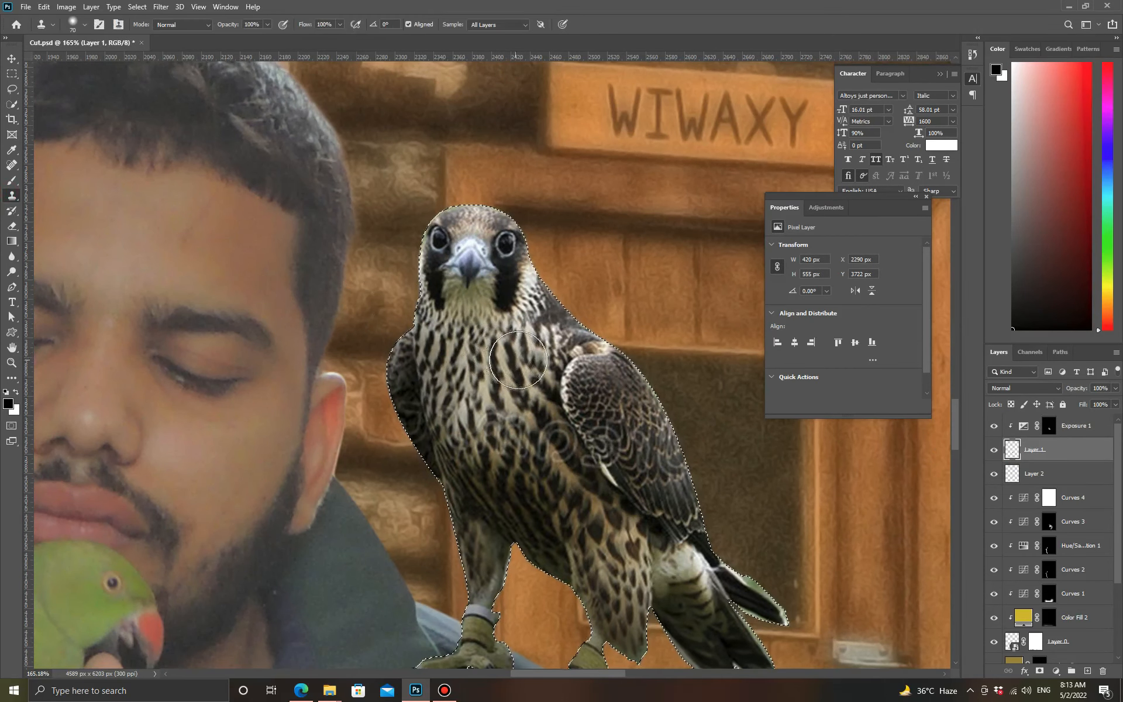
click(547, 434)
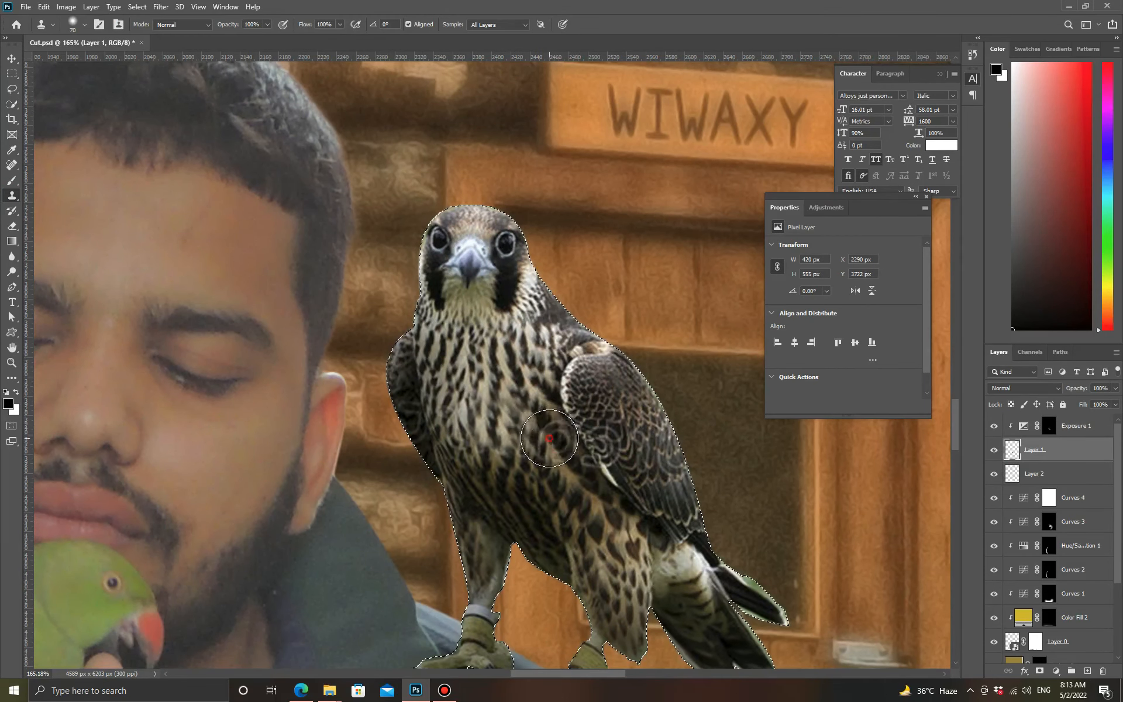
alt+click(601, 409)
click(602, 438)
alt+click(616, 407)
click(634, 436)
alt+click(535, 434)
click(516, 451)
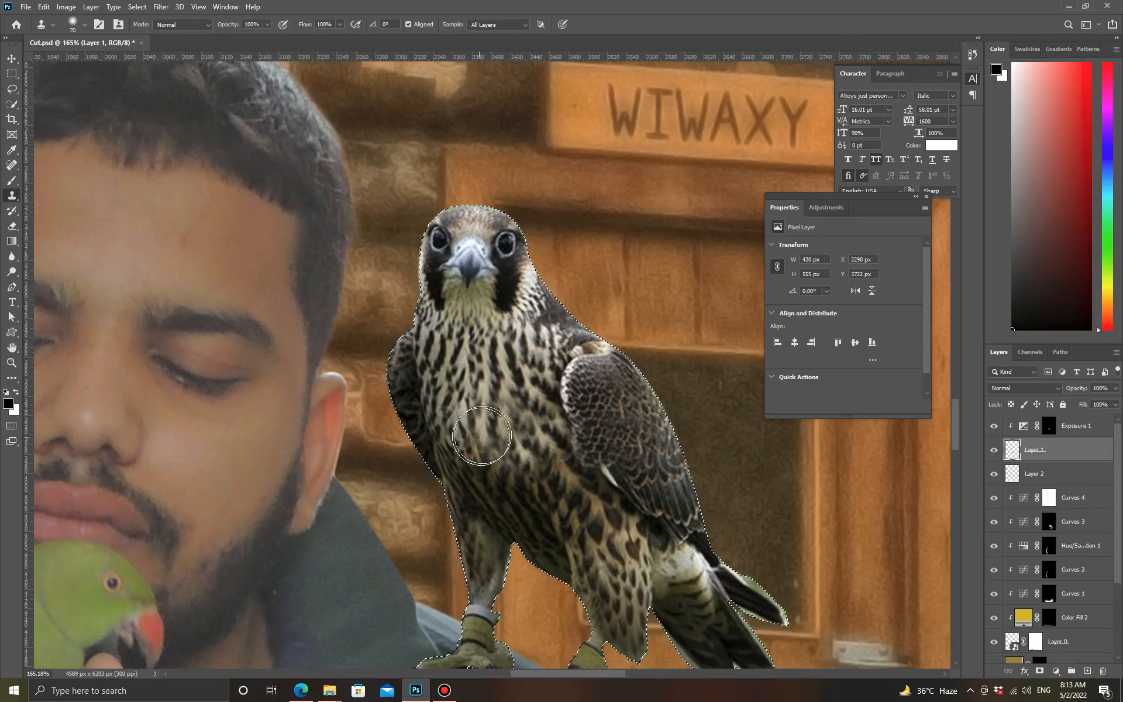
- Transform the falcon, shadow and Exposure layers together to shrink them slightly and reposition them on the man's shoulder
key(z)
key(ctrl+0)
drag(502, 483, 530, 461)
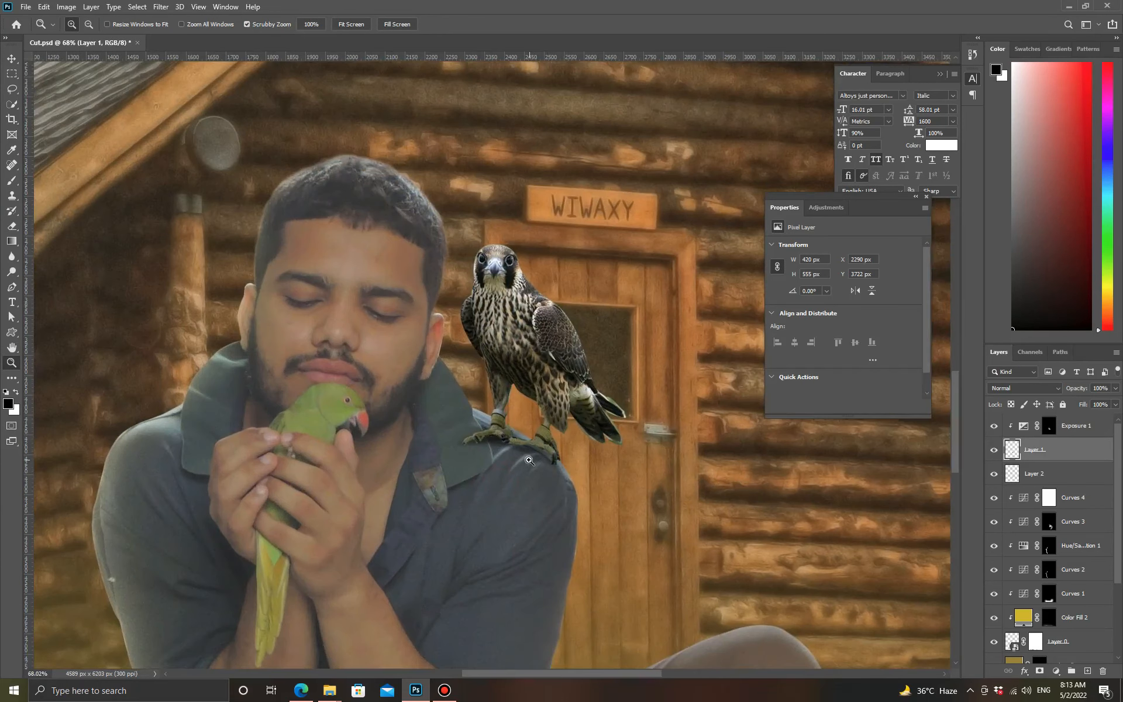
shift+click(1068, 479)
key(s)
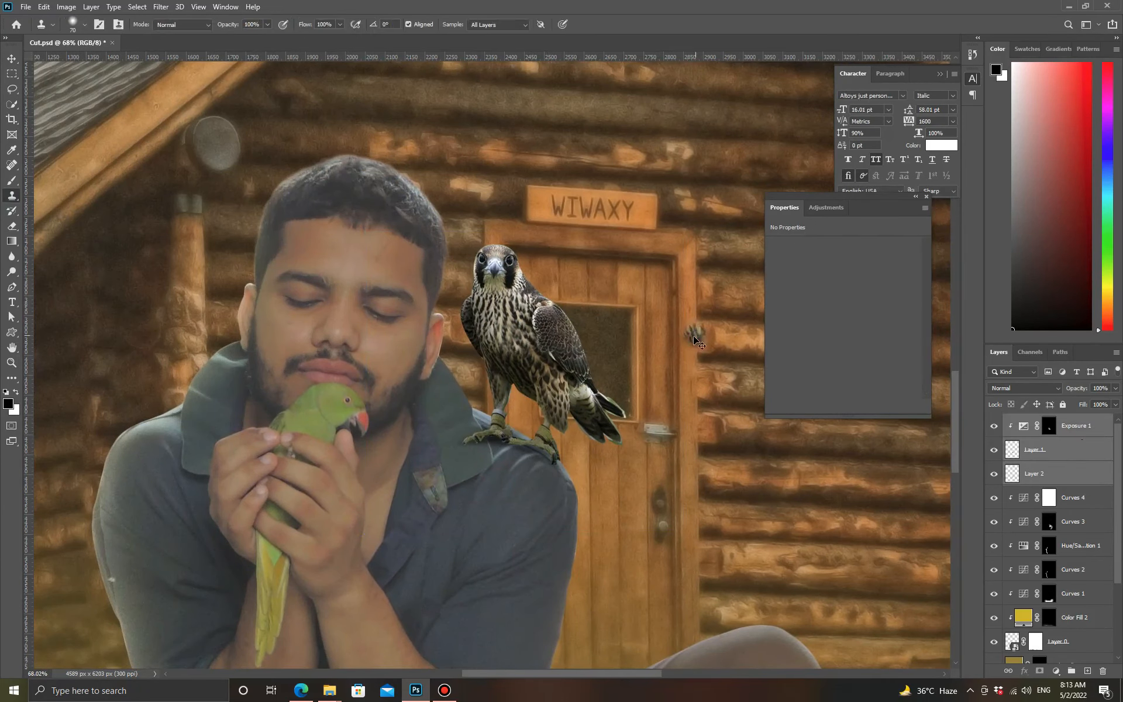
key(ctrl+t)
drag(701, 318, 702, 324)
drag(683, 387, 622, 376)
click(578, 25)
key(z)
key(ctrl+0)
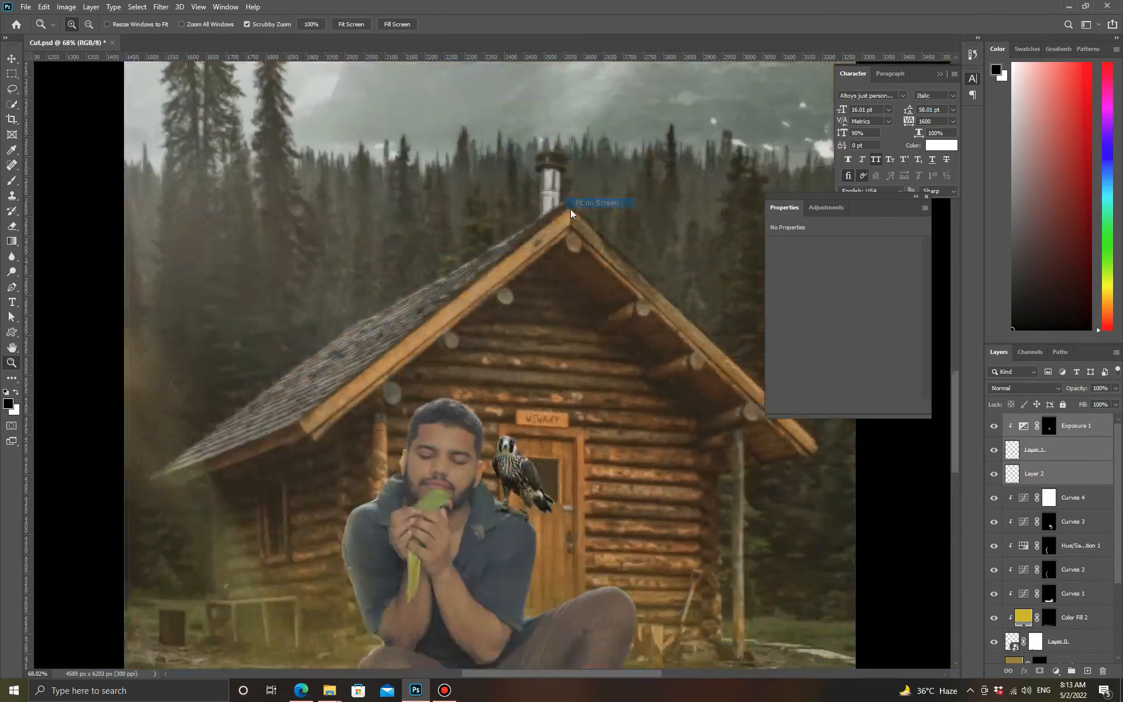
- Lower the opacity of the falcon's shadow layer to about 62%
drag(506, 479, 526, 478)
key(ctrl+0)
key(ctrl+0)
click(1083, 474)
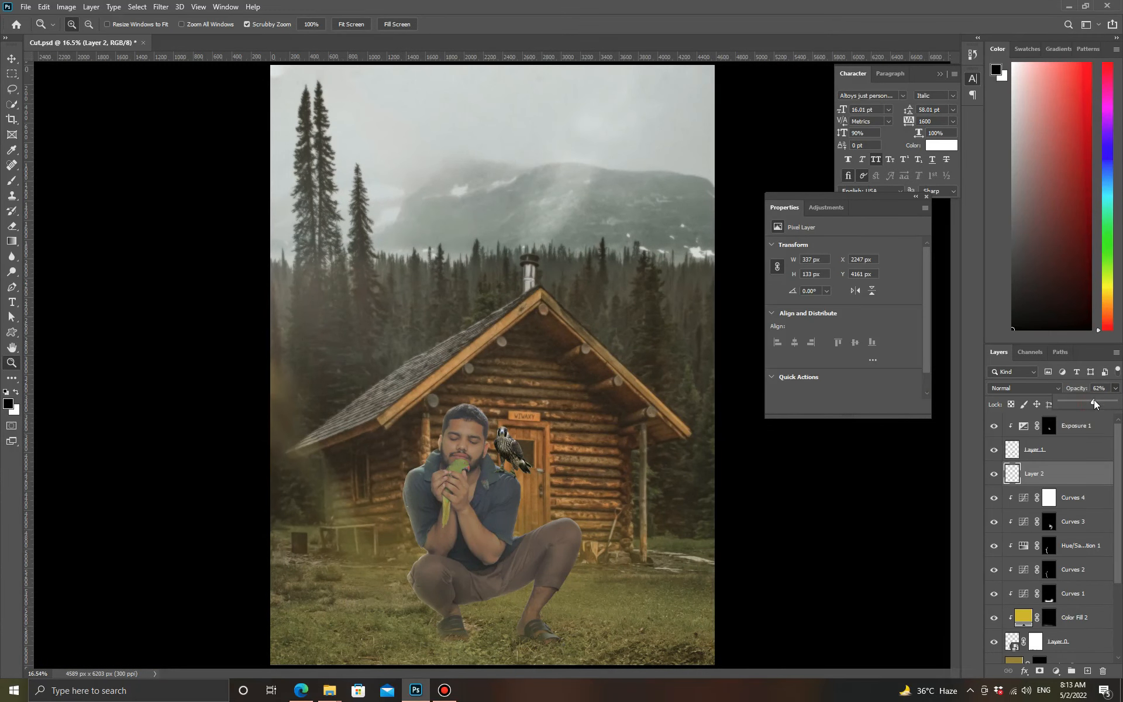
- Add a Levels adjustment clipped to the falcon with the midtone level at 2.04 and invert its mask to black
click(1079, 425)
click(1056, 671)
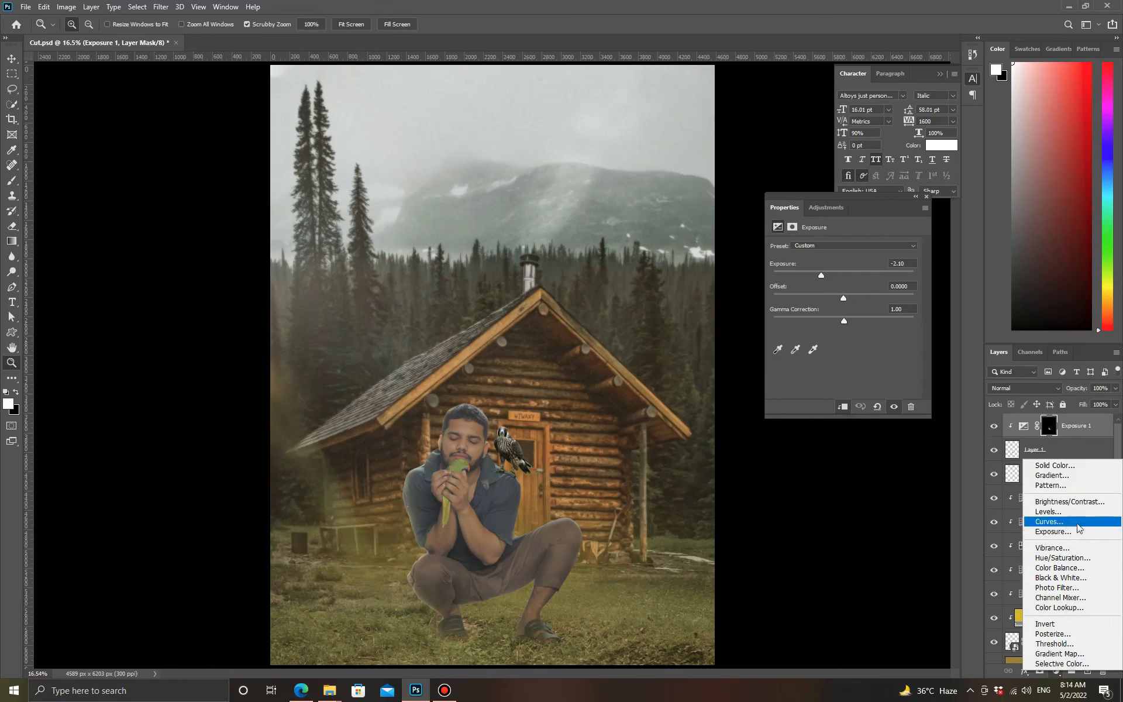
click(1059, 513)
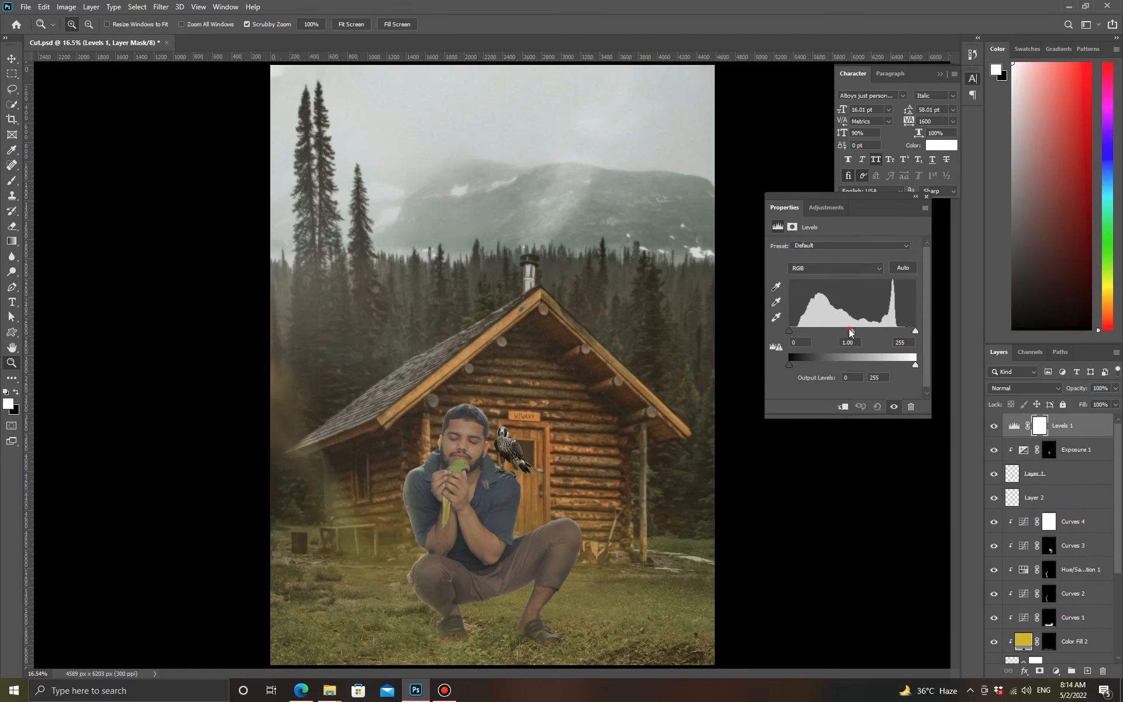
drag(853, 332, 821, 332)
alt+click(1066, 437)
drag(507, 454, 541, 454)
key(ctrl+i)
- Brush white on the Levels mask to lighten the falcon's upper body and reduce the adjustment's opacity to about 78%
key(b)
mouse_move(462, 390)
mouse_down()
mouse_move(515, 407)
mouse_move(496, 403)
mouse_move(483, 447)
mouse_move(491, 413)
mouse_move(527, 420)
mouse_move(510, 431)
mouse_move(465, 396)
mouse_up()
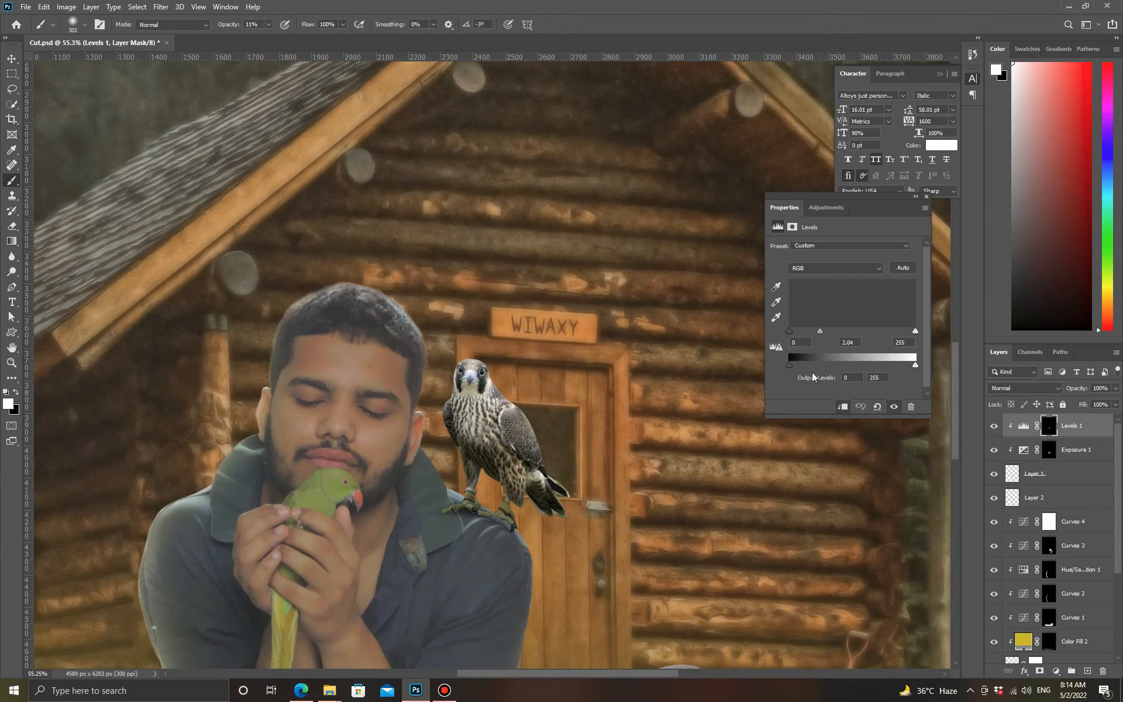
key(z)
right_click(640, 381)
click(656, 388)
click(1115, 388)
drag(1107, 400, 1098, 404)
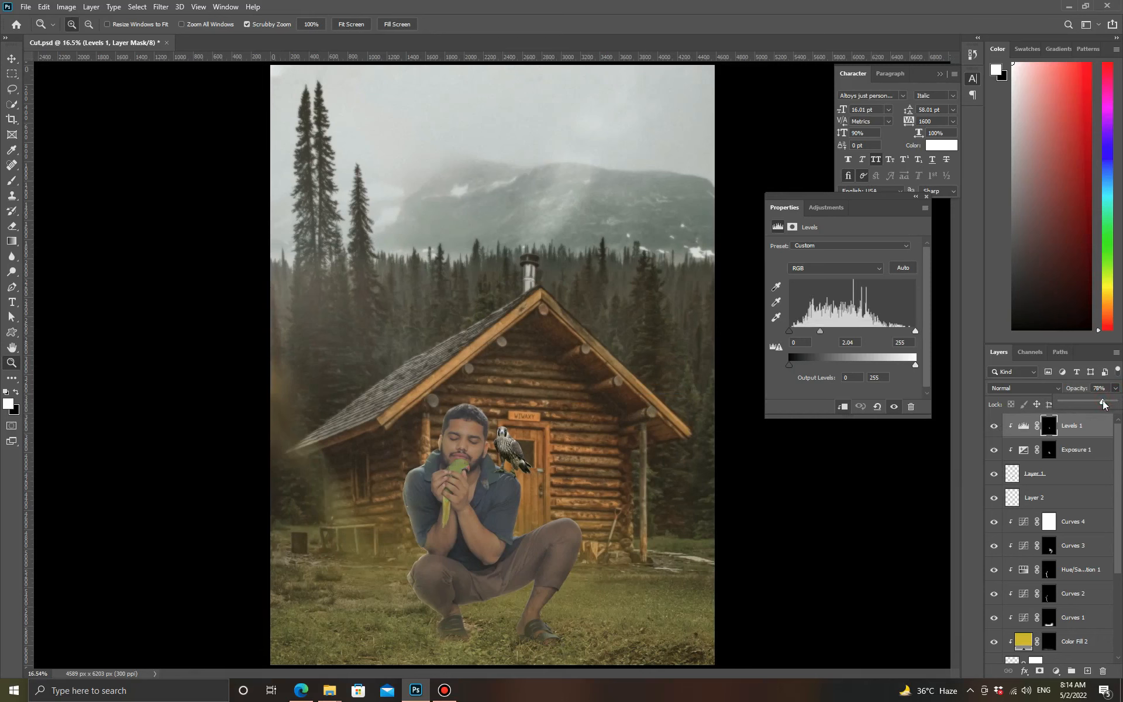
- Duplicate the Color Fill 1 haze layer and recolor the copy to the light grey c7cccb sampled from the sky
click(1056, 450)
drag(1118, 494, 1119, 590)
click(1046, 631)
click(1049, 604)
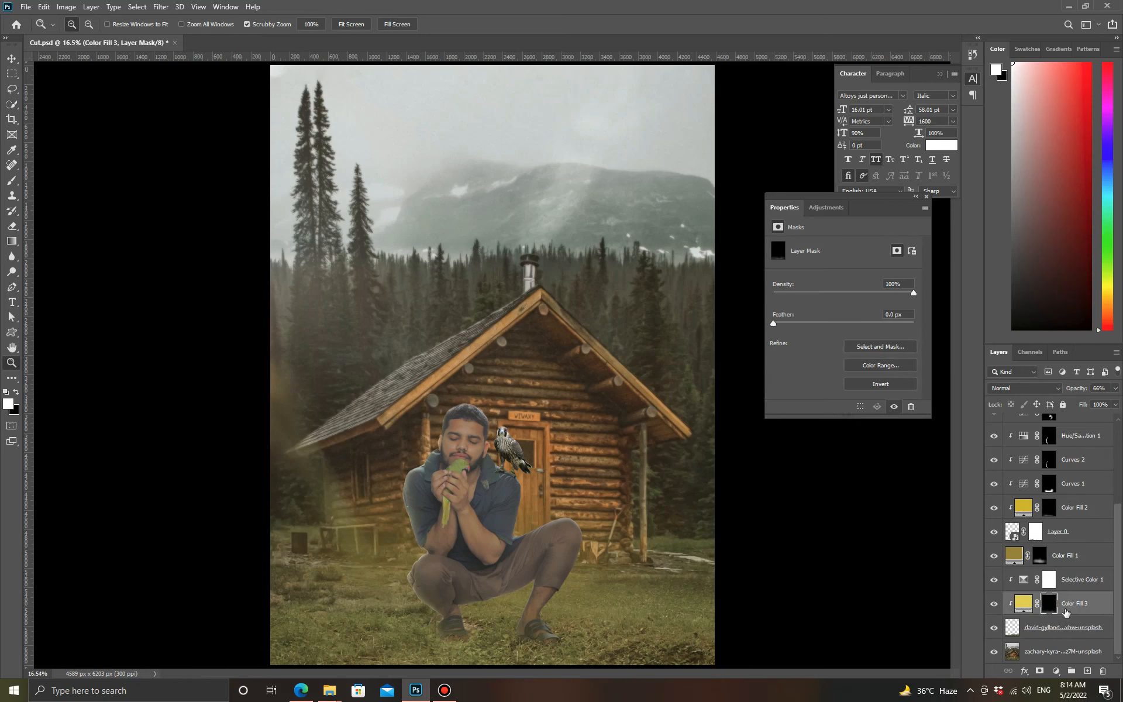
click(1019, 561)
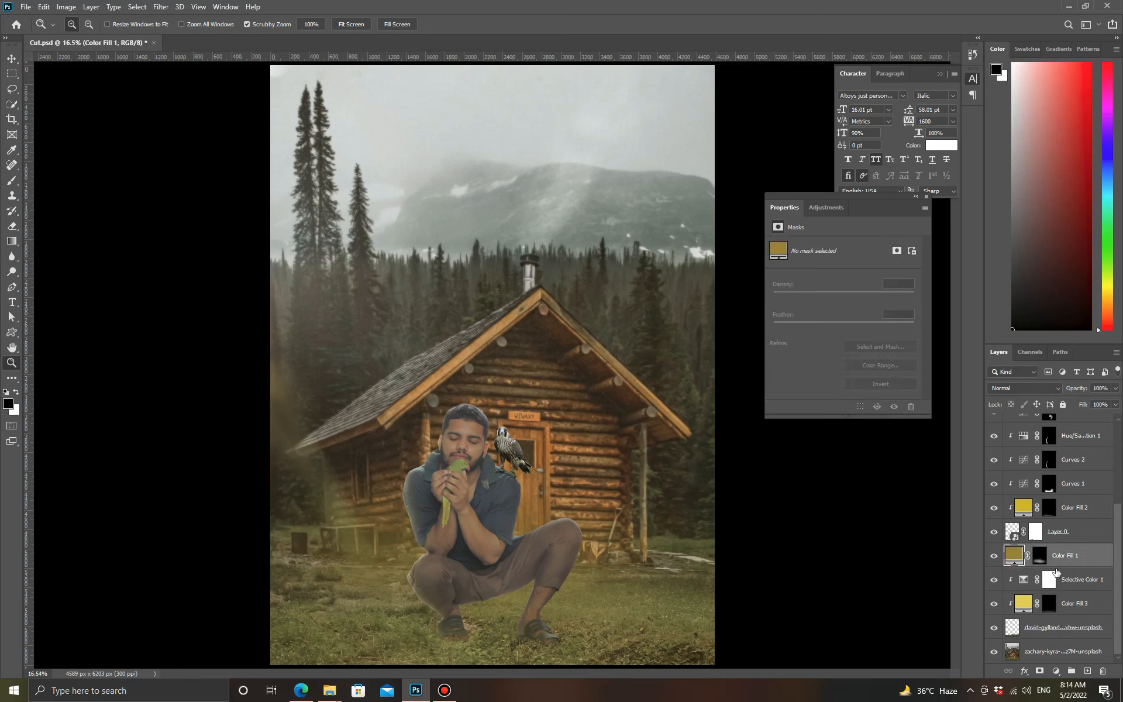
key(ctrl+j)
double_click(1013, 555)
click(502, 151)
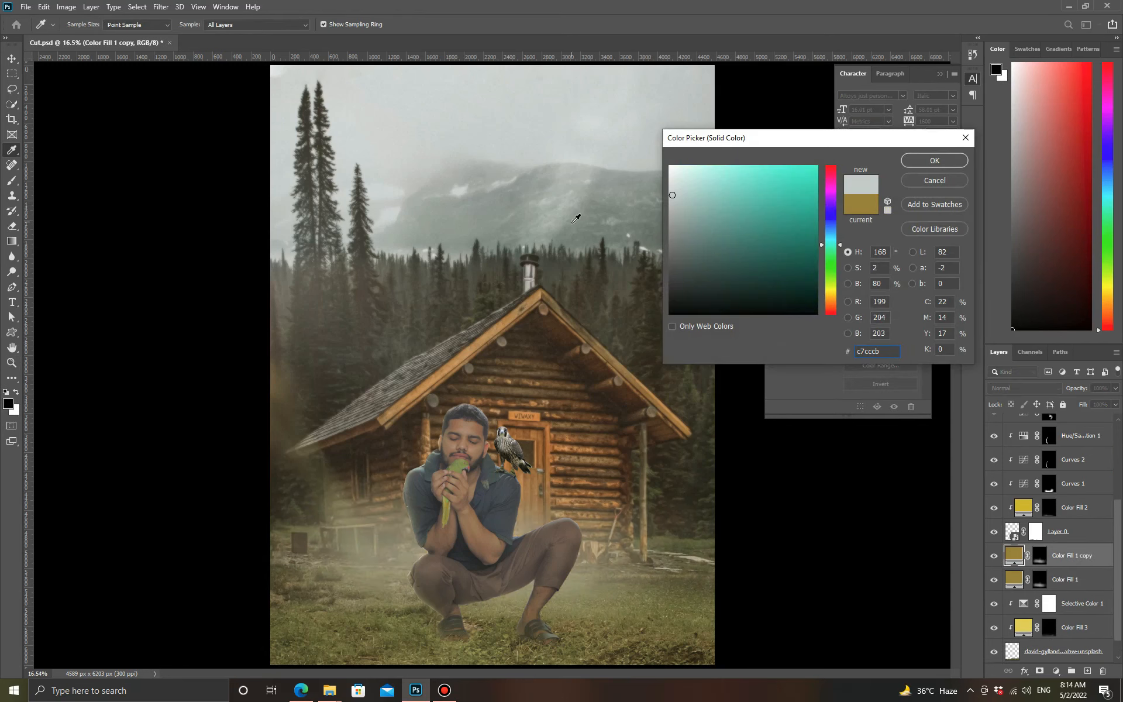
click(915, 166)
- Choose a large cloud-textured brush from the brush presets
key(b)
right_click(462, 256)
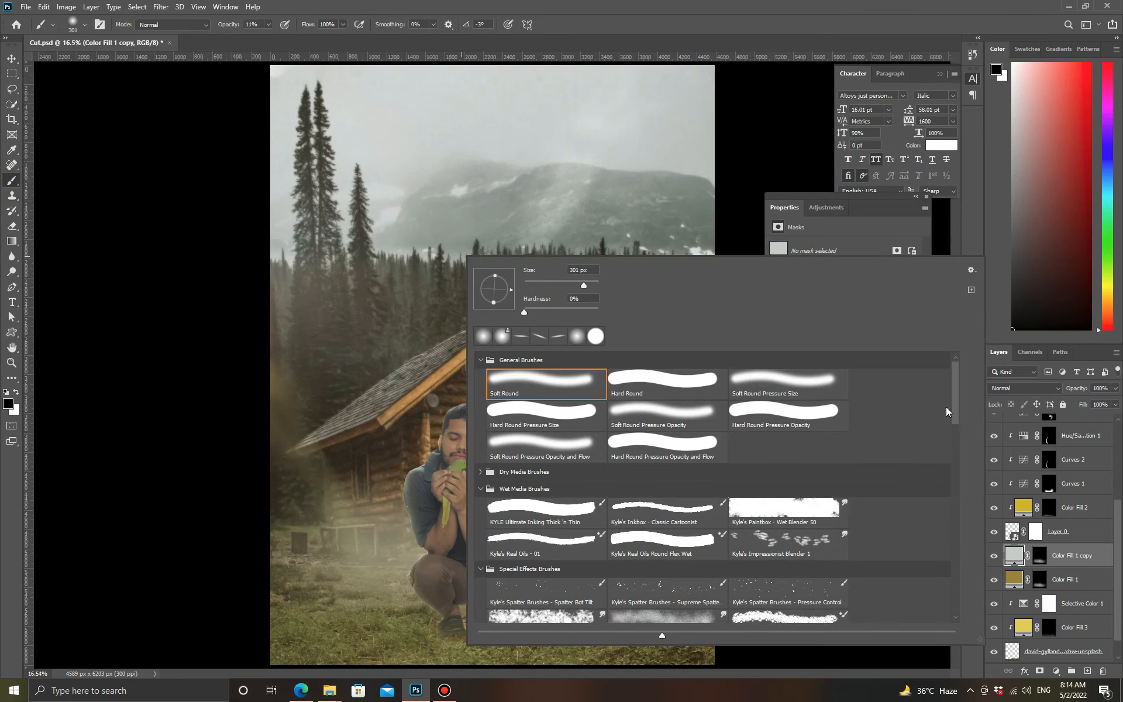
drag(954, 416, 957, 593)
scroll(956, 597, down, 3)
double_click(510, 475)
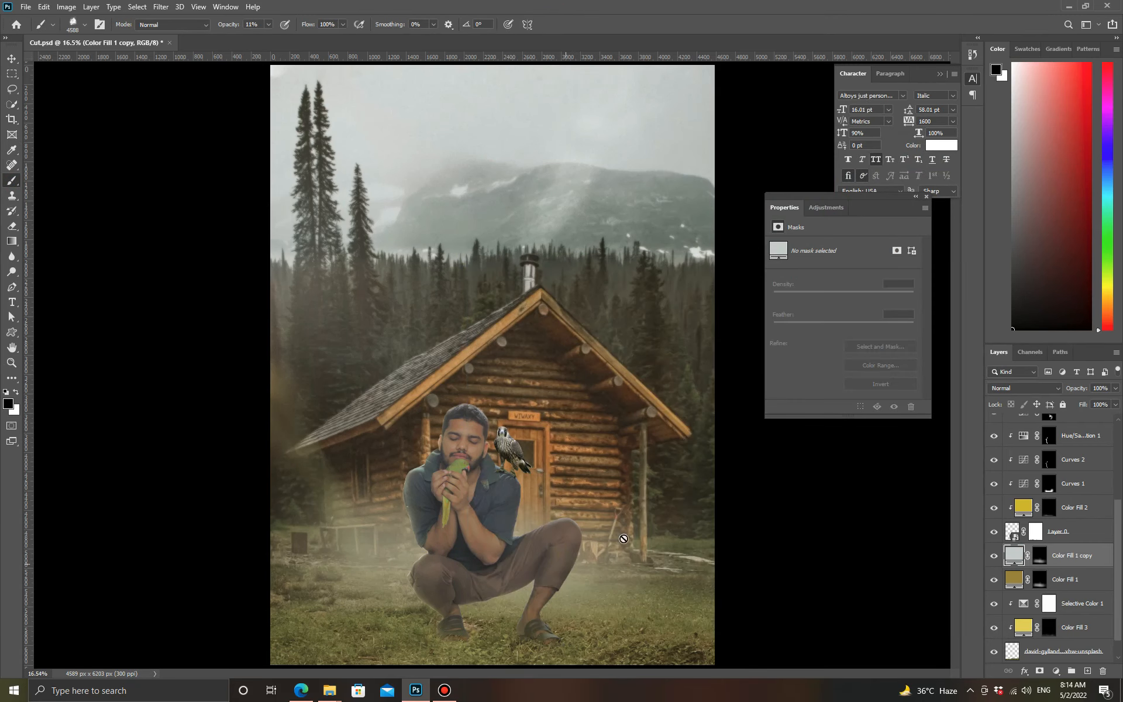
- Paint fog on the Color Fill 1 copy's mask around the cabin's base and the man, adjusting the brush size and fill color
click(1043, 559)
right_click(527, 530)
double_click(609, 539)
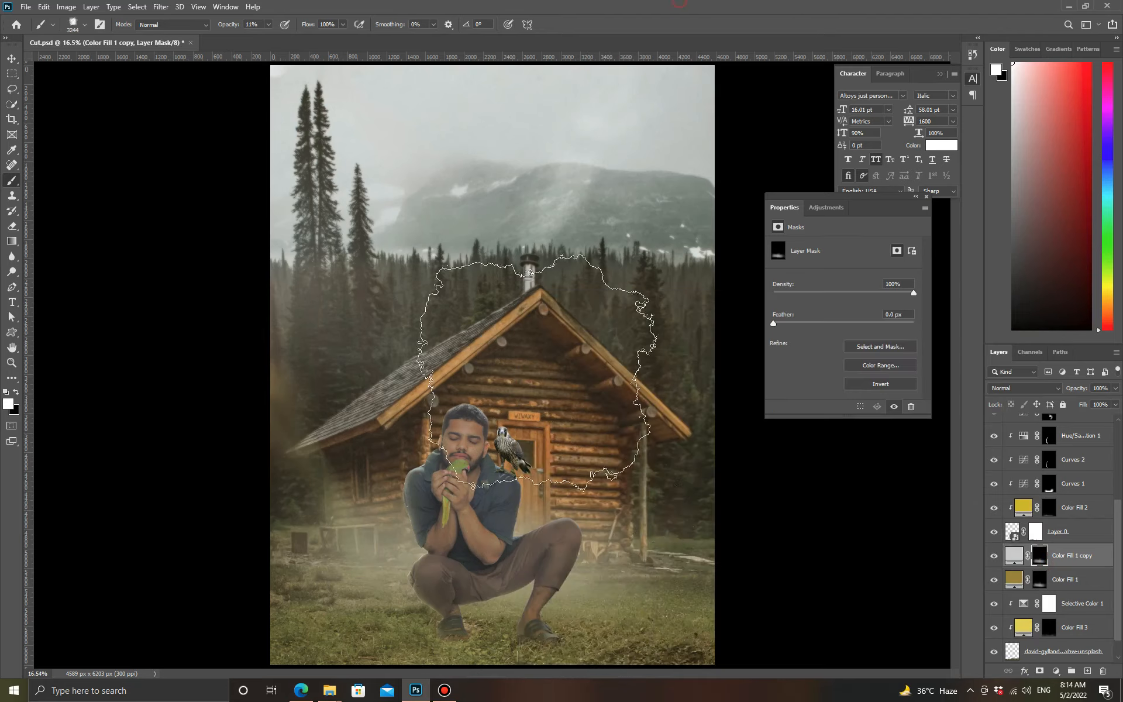
drag(608, 557, 644, 556)
double_click(1013, 556)
click(1039, 556)
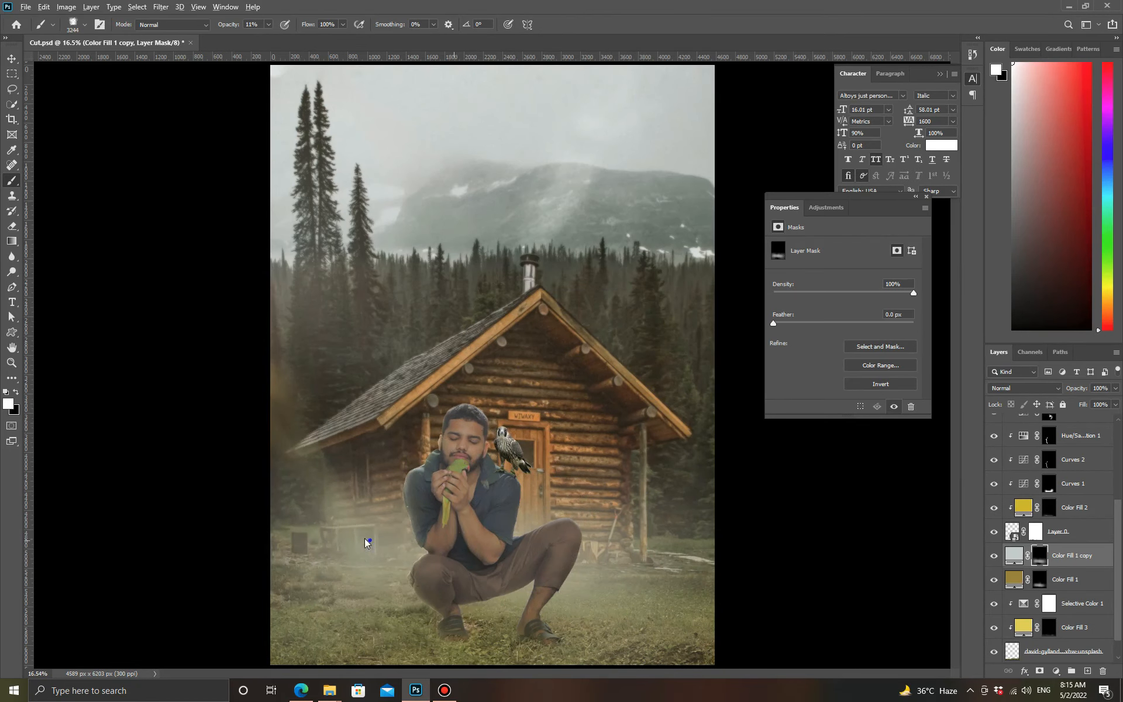
mouse_move(367, 542)
mouse_down()
mouse_move(387, 575)
mouse_move(384, 478)
mouse_move(475, 464)
mouse_move(637, 494)
mouse_move(433, 541)
mouse_move(257, 561)
mouse_move(529, 573)
mouse_up()
- Recolor the Color Fill 1 copy fog to the warm beige b8ab8a
double_click(1014, 555)
click(669, 560)
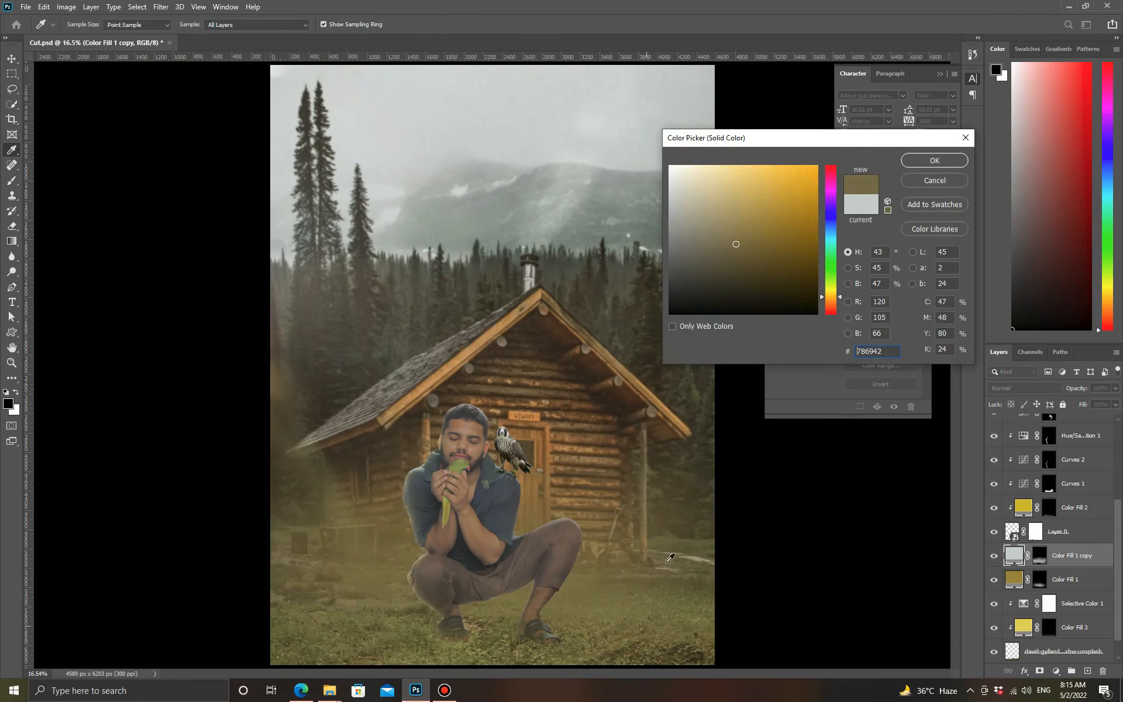
drag(749, 246, 707, 207)
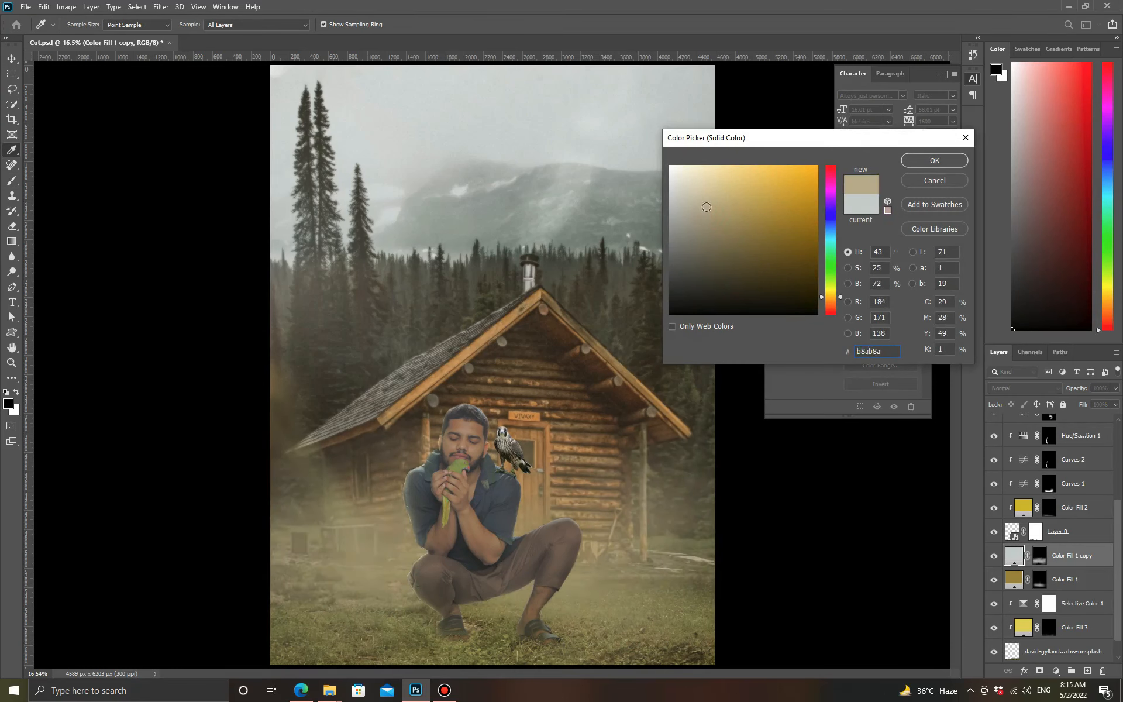
click(935, 161)
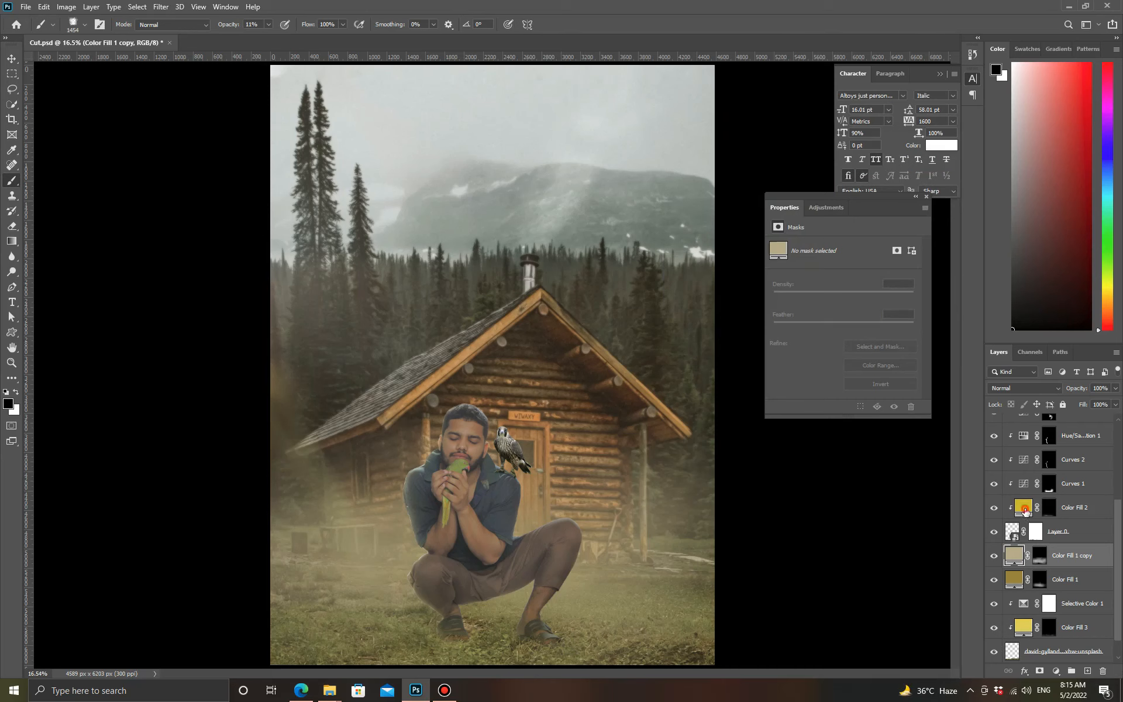
- Add a Solid Color fill clipped to the man above Color Fill 2, using a tan sampled from the hazy scene
click(1025, 509)
click(1058, 670)
click(1053, 461)
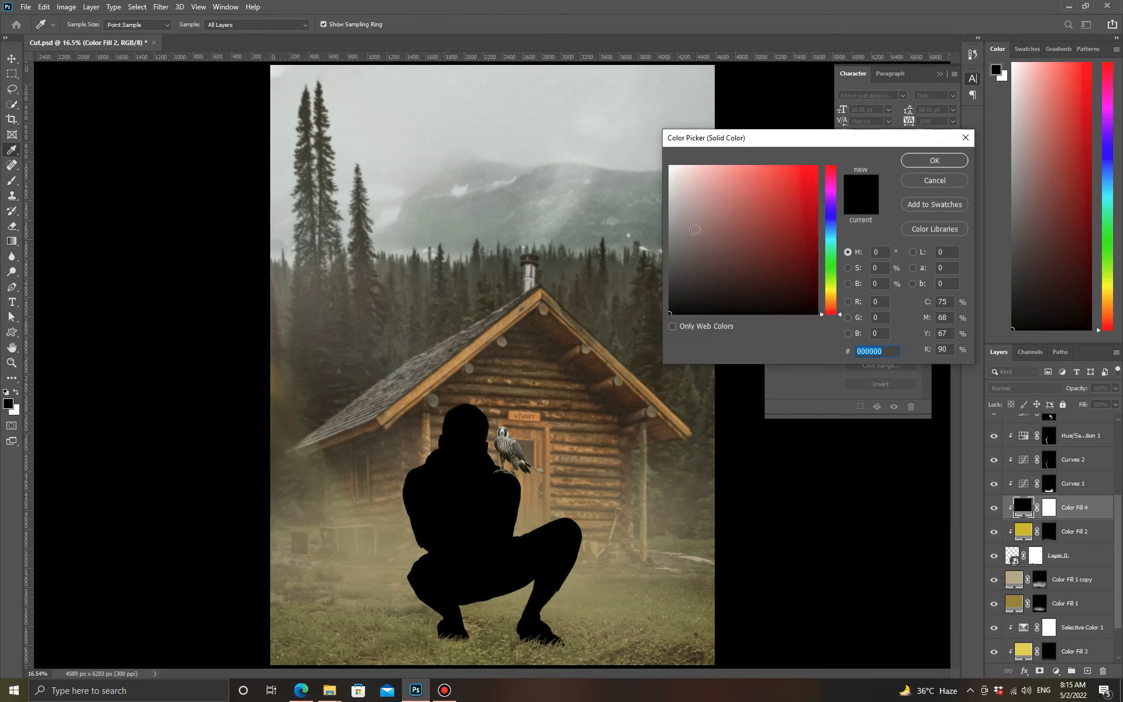
drag(466, 358, 357, 494)
key(Return)
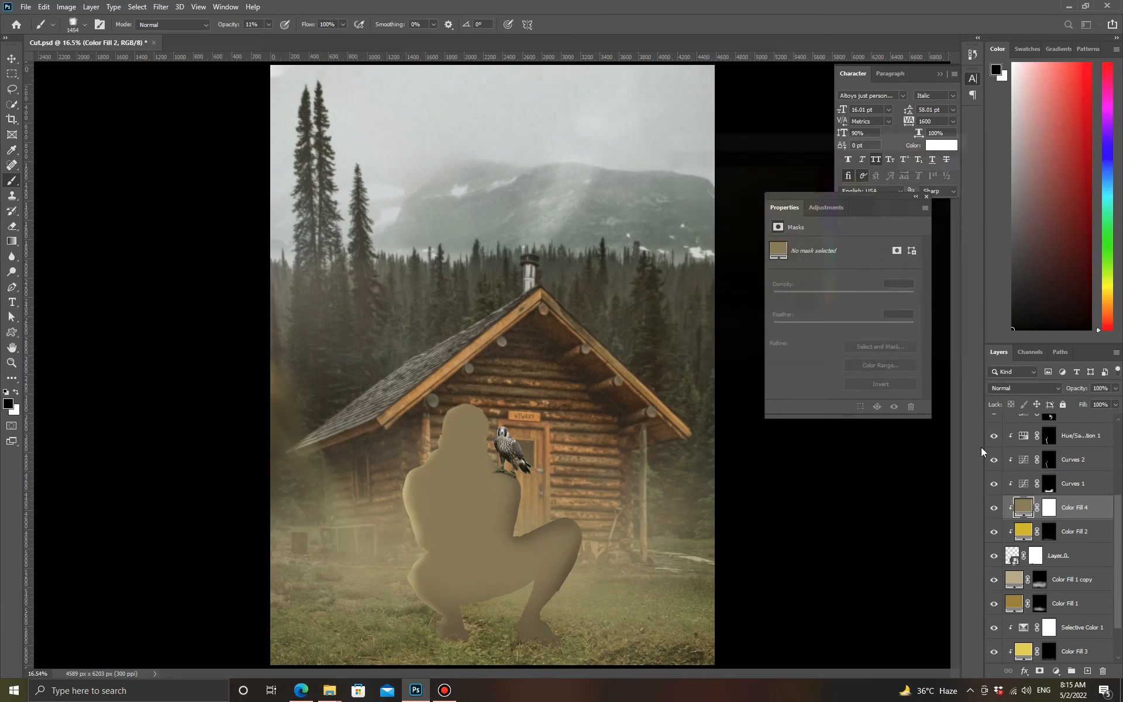
- Paint the Color Fill 4 haze onto the man through an inverted mask and lower the fill's opacity to 63%
click(1049, 507)
key(ctrl+i)
click(548, 594)
click(470, 640)
click(436, 516)
click(509, 546)
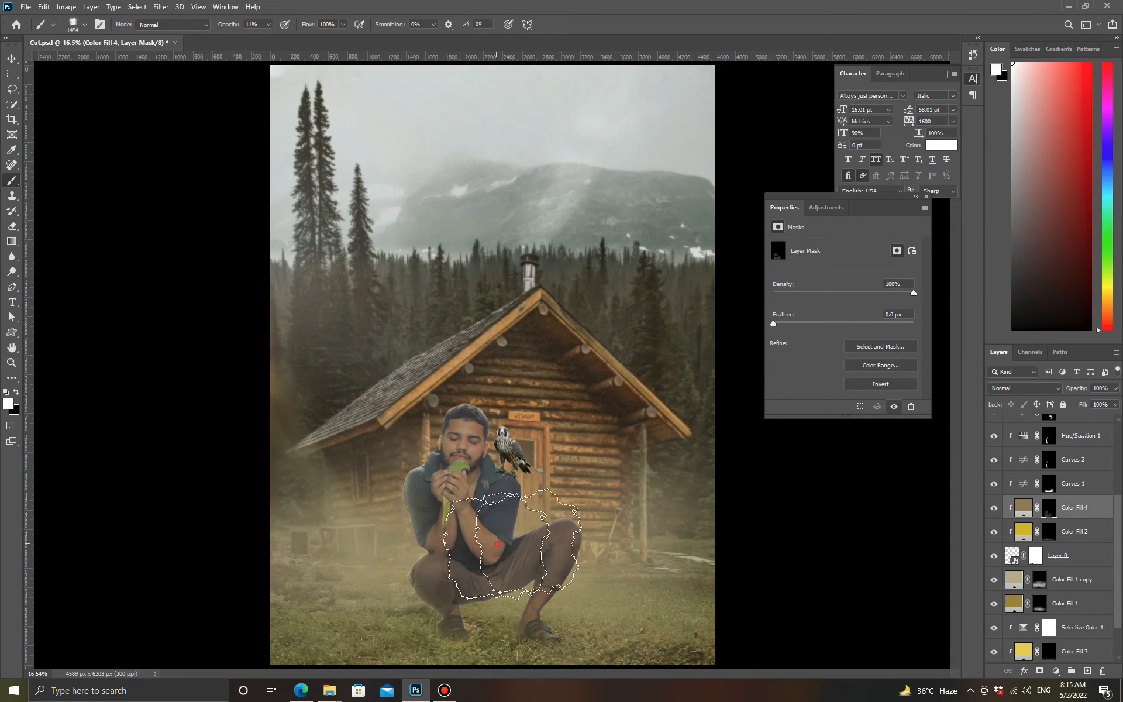
click(384, 522)
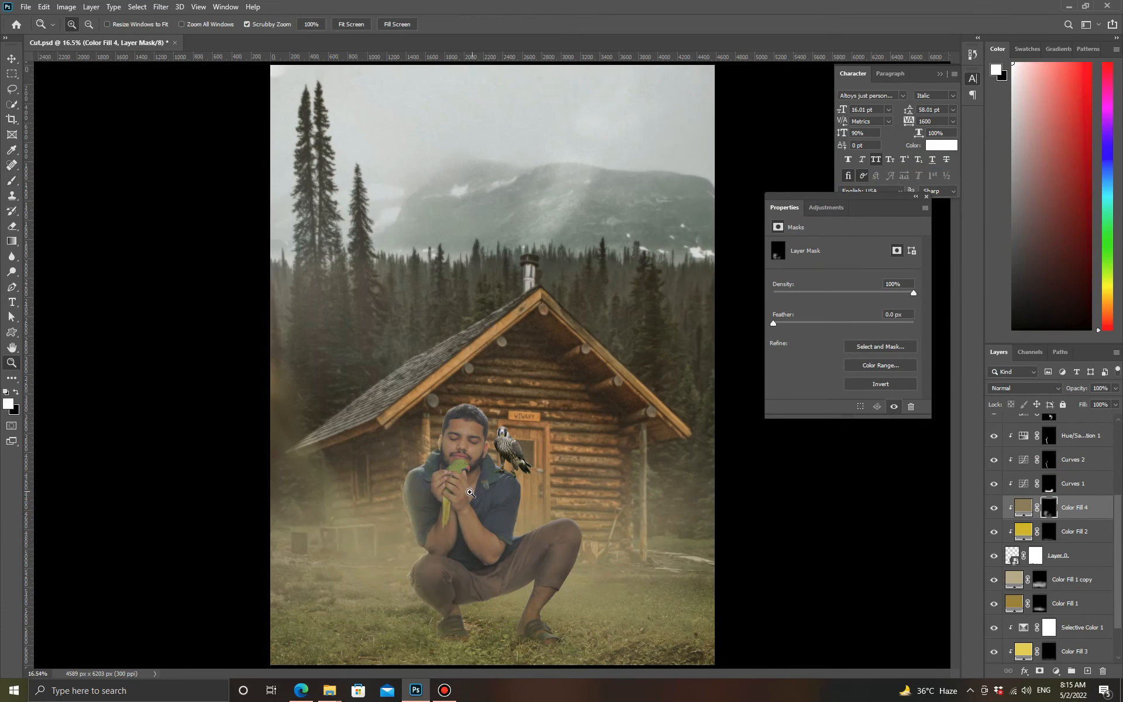
key(x)
key(x)
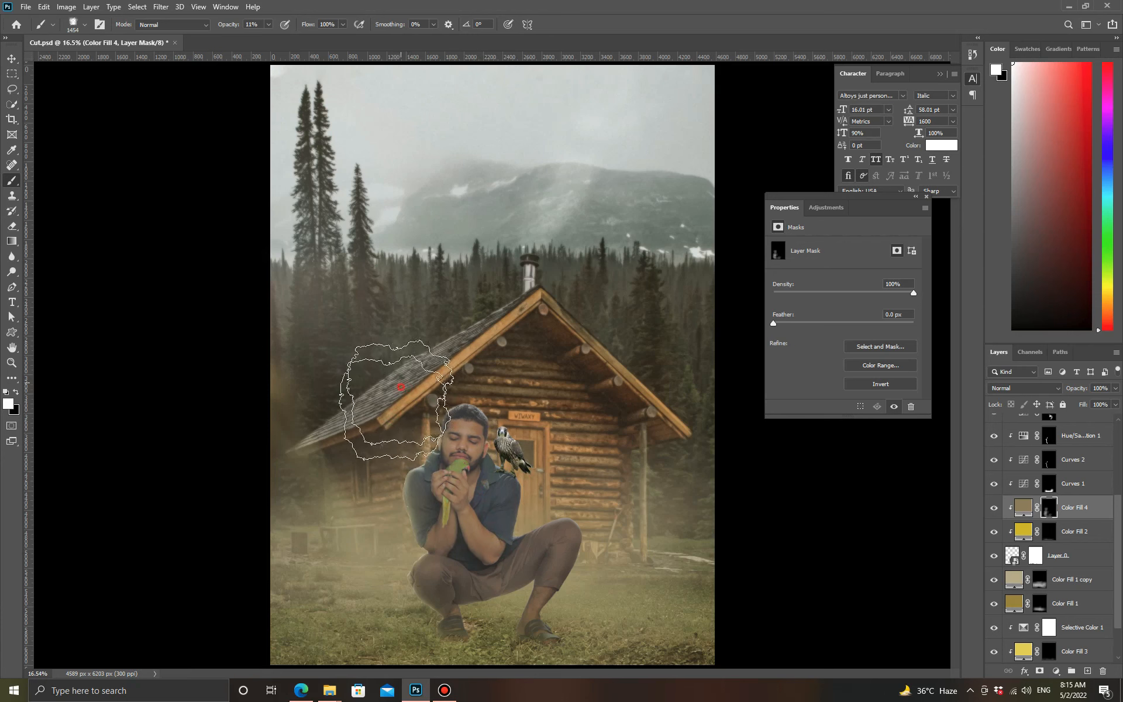
click(1115, 389)
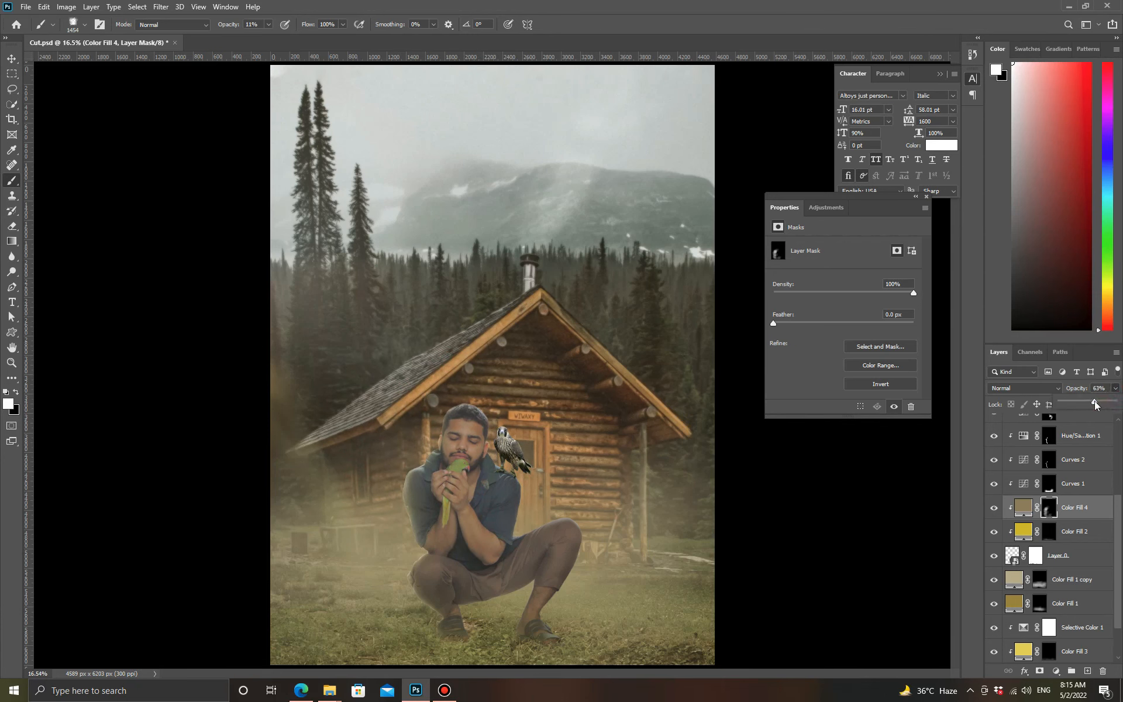
- Add a yellow-green Solid Color fill above Levels 1 and invert its mask to hide it
scroll(1083, 431, up, 3)
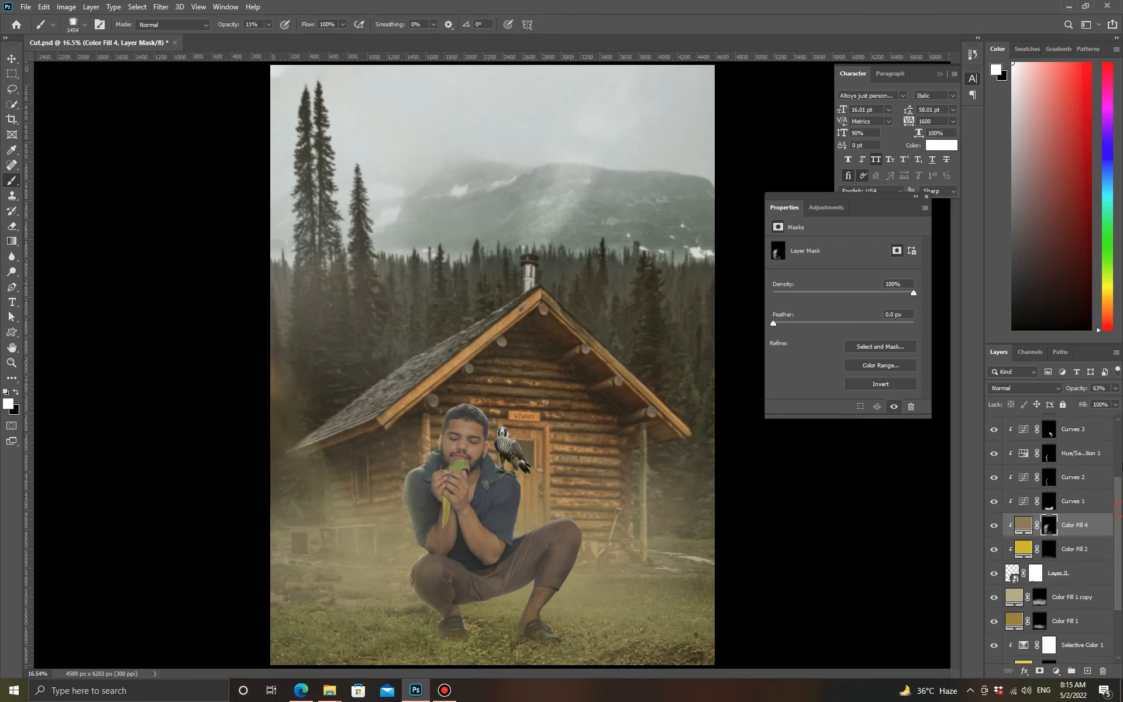
click(1083, 431)
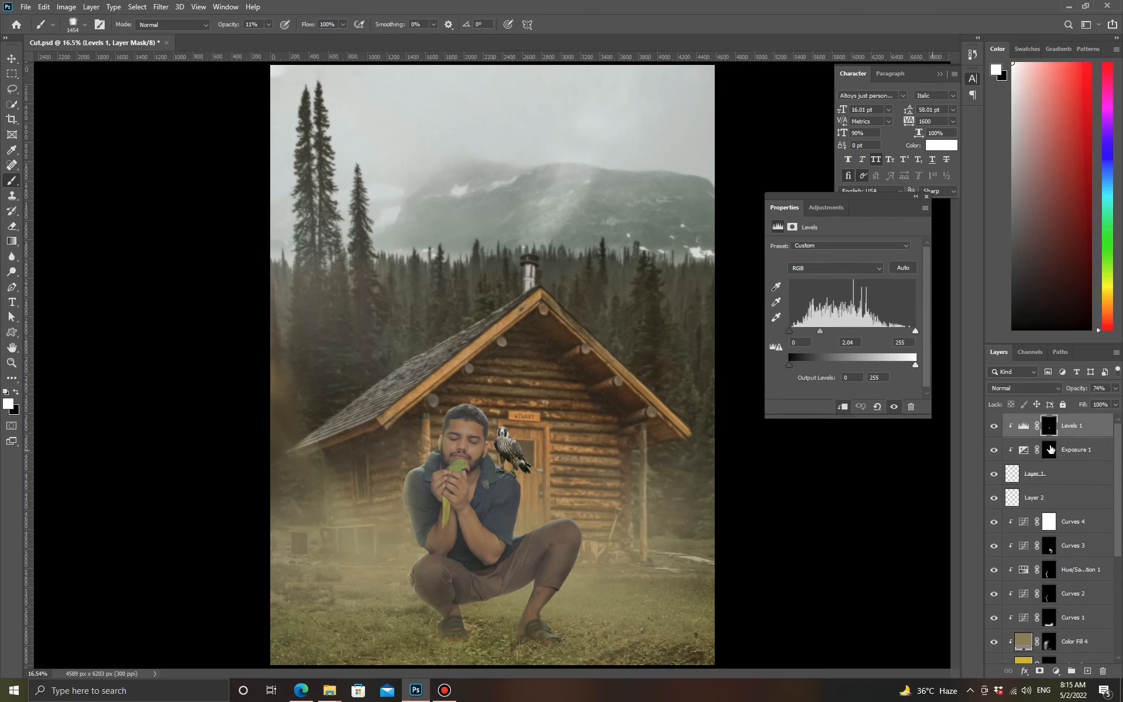
click(1056, 671)
click(1055, 464)
click(831, 299)
drag(777, 195, 771, 184)
click(831, 291)
click(925, 160)
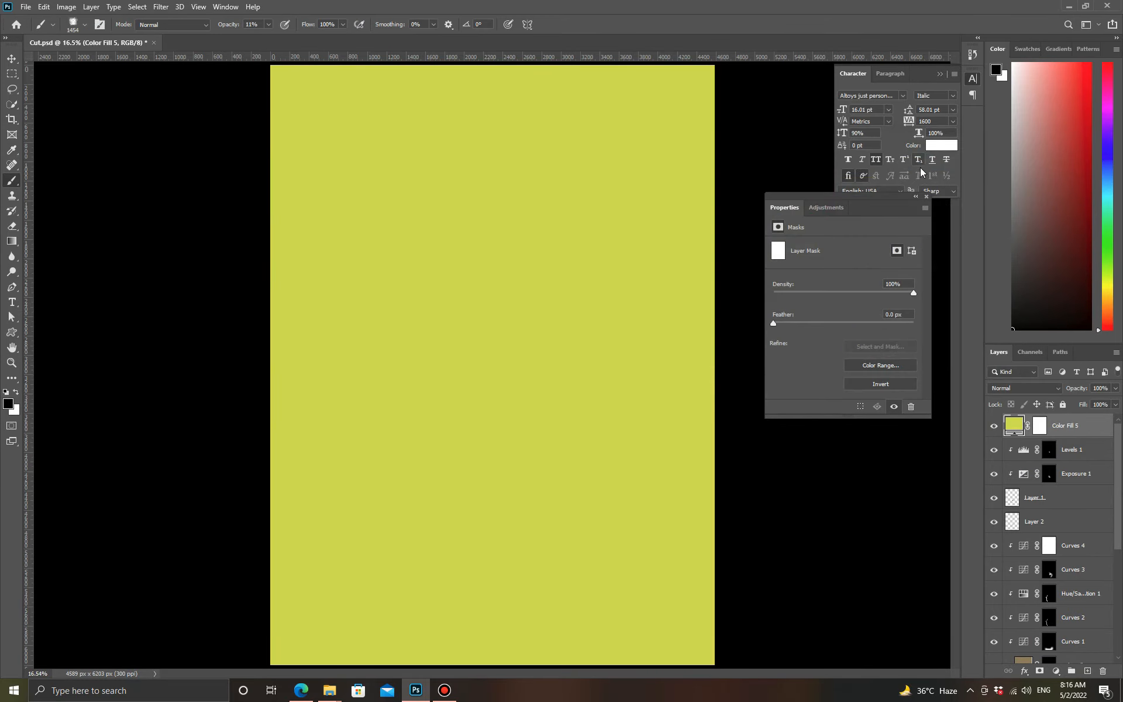
click(1039, 426)
key(ctrl+i)
key(x)
- Recolor Color Fill 5 to a light orange-tan, starting from a color sampled on the cabin wall and brightening it
click(1007, 422)
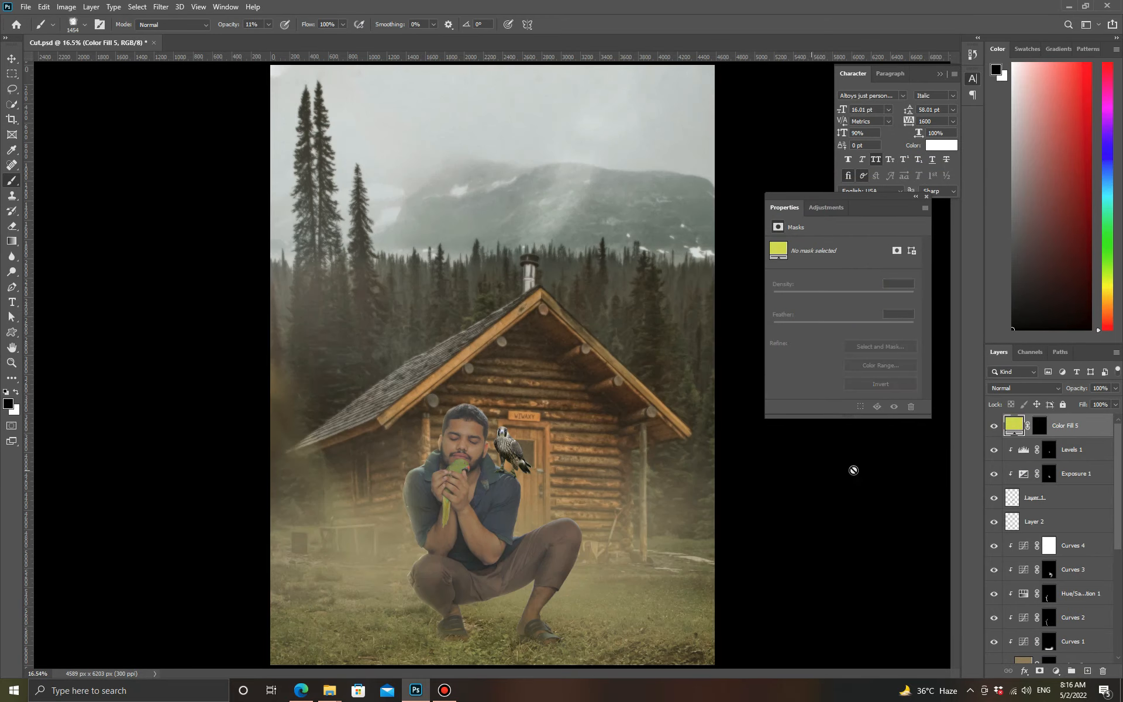
double_click(1012, 423)
click(585, 475)
click(585, 470)
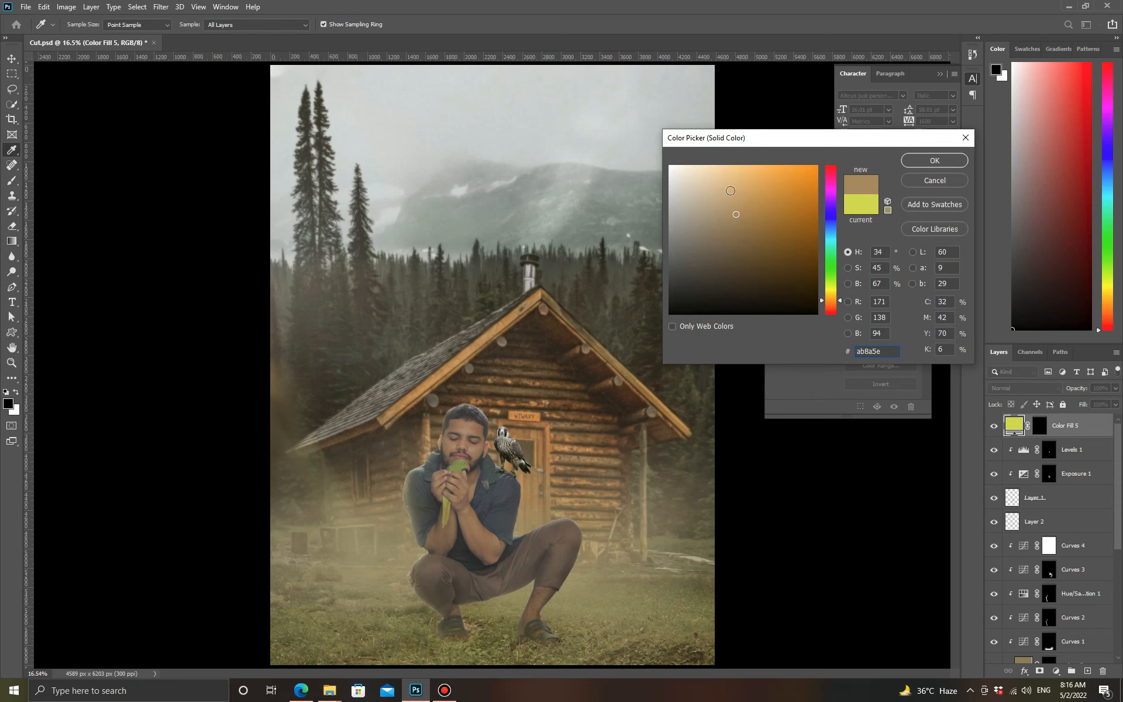
click(732, 183)
click(921, 162)
- Clip Color Fill 5 to the falcon layers below with its mask selected
key(z)
drag(515, 419, 579, 421)
click(1037, 428)
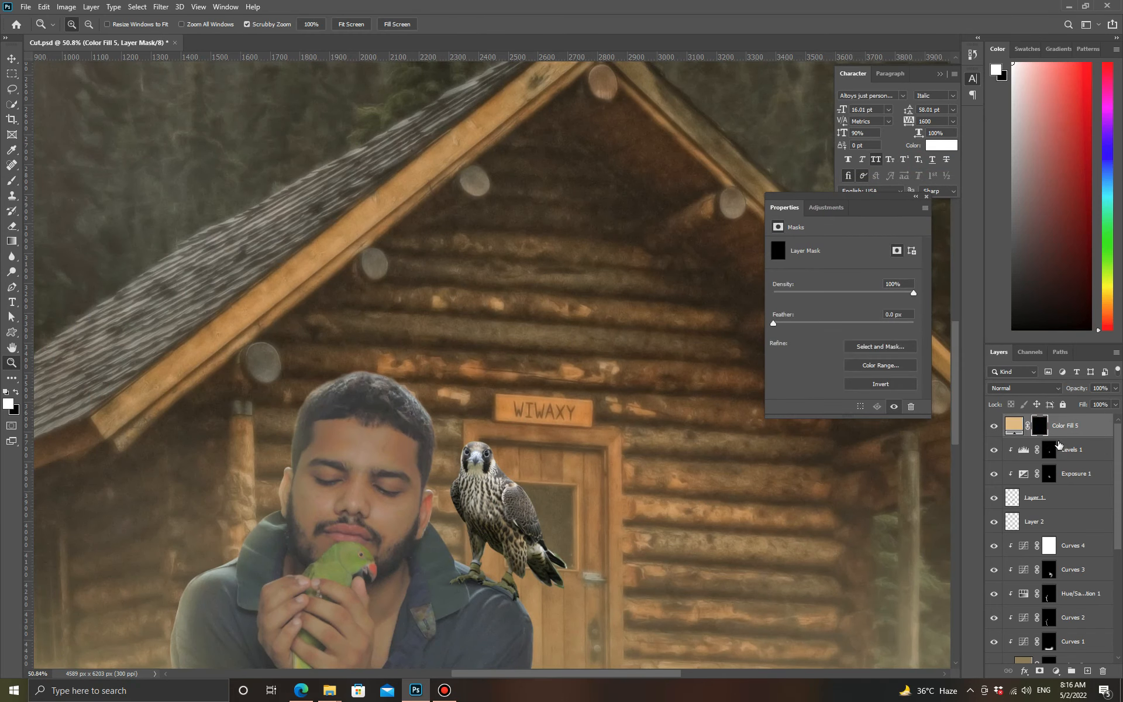
alt+click(1067, 438)
- Paint warm light along the falcon's back and tail on the Color Fill 5 mask with a 475 px brush
key(b)
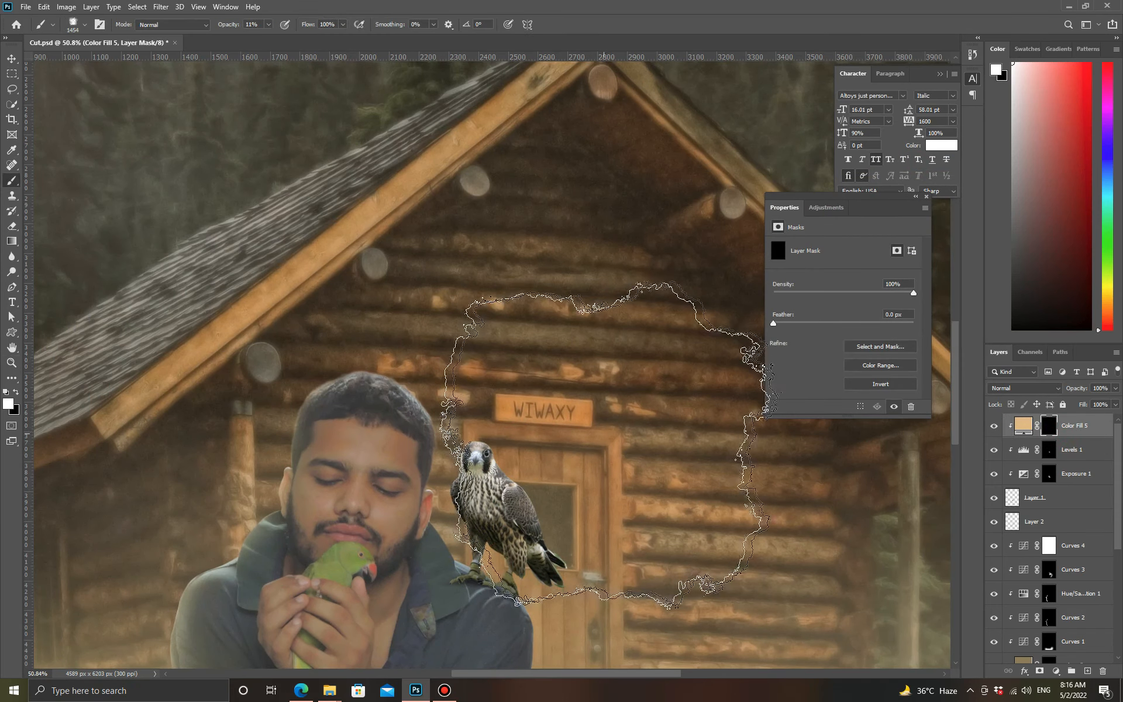
key(bracketleft)
key(bracketleft)
key(bracketleft)
key(bracketleft)
key(bracketleft)
key(bracketleft)
key(bracketleft)
key(bracketleft)
key(bracketleft)
key(bracketleft)
key(bracketleft)
key(bracketleft)
drag(571, 466, 537, 444)
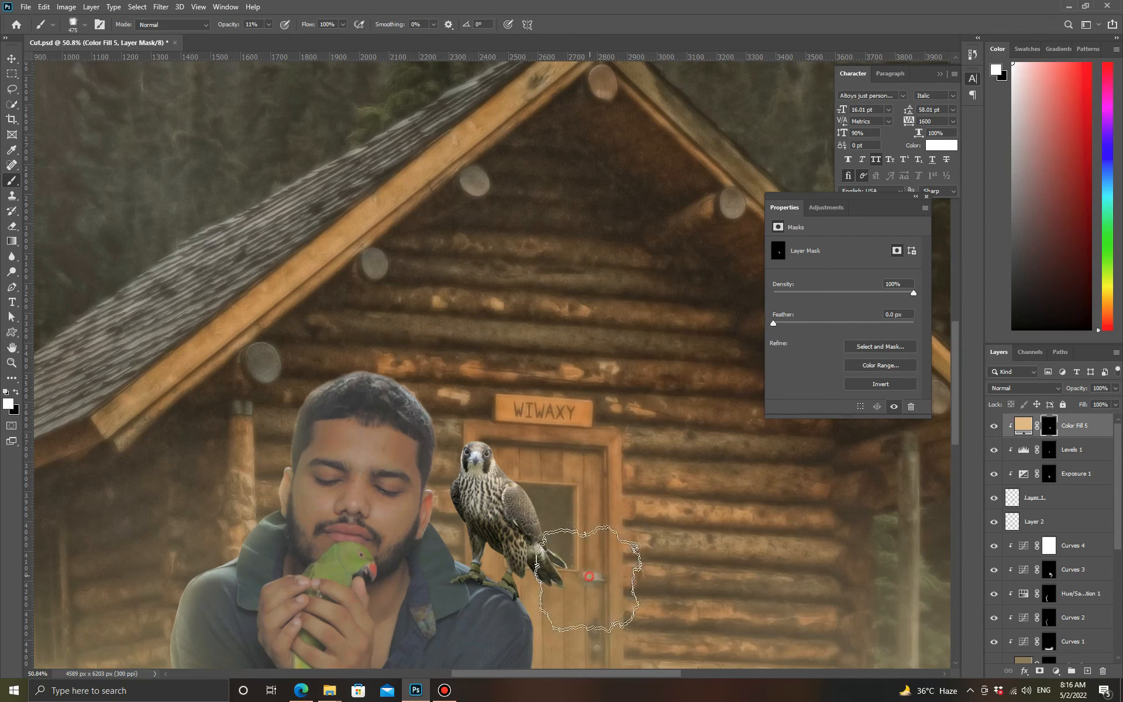
key(z)
right_click(551, 555)
click(582, 559)
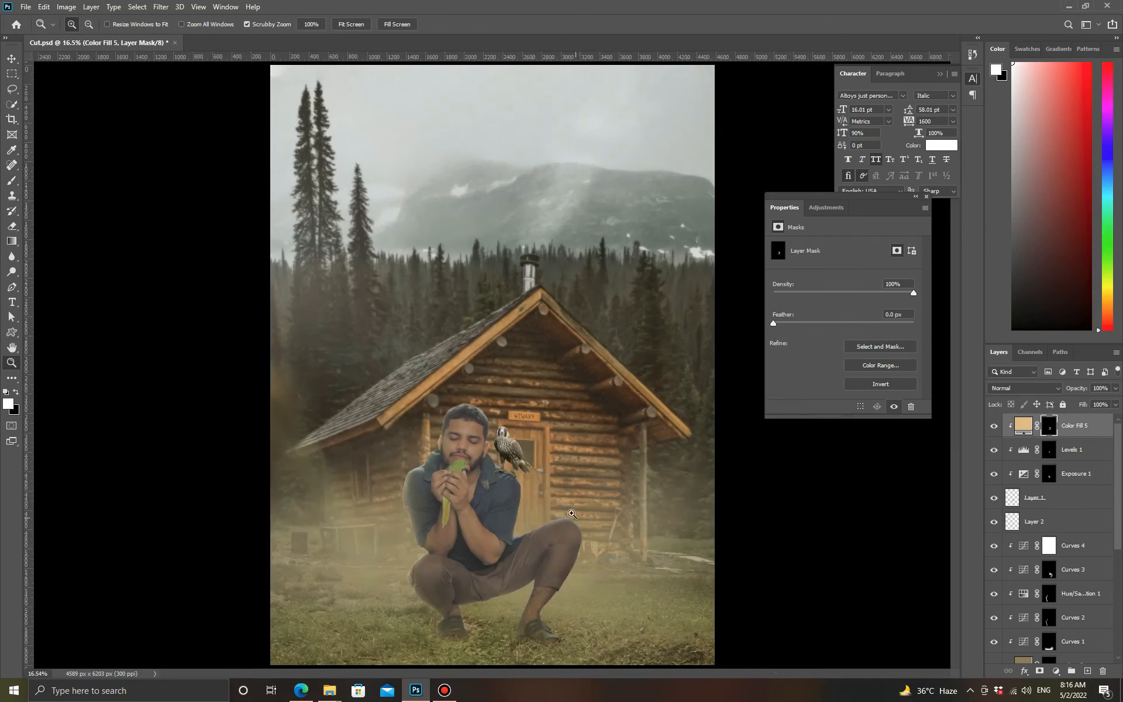
click(11, 181)
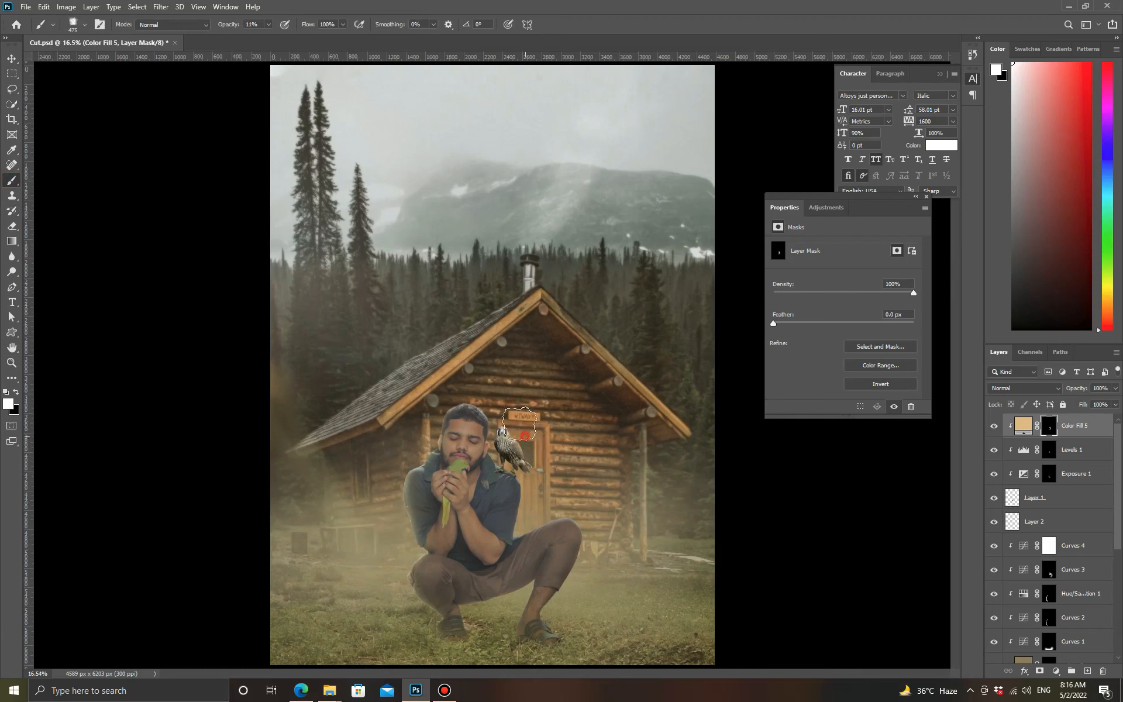
- Stamp all visible layers into a new merged layer at the top of the stack
key(z)
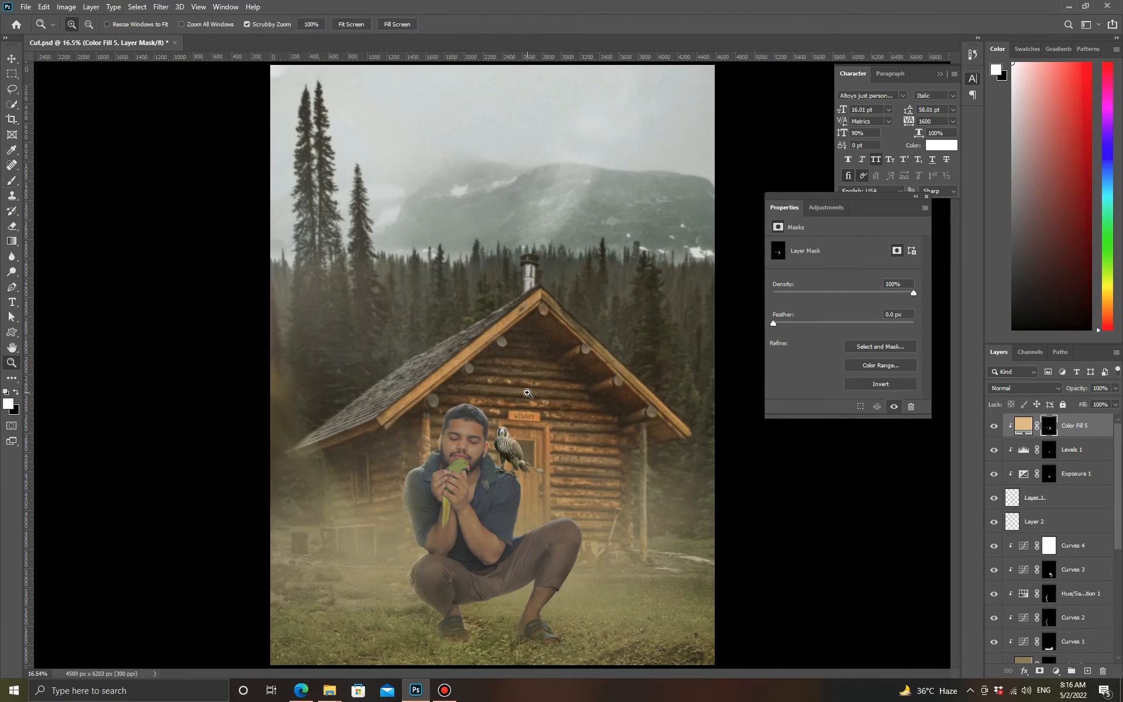
key(ctrl+shift+alt+e)
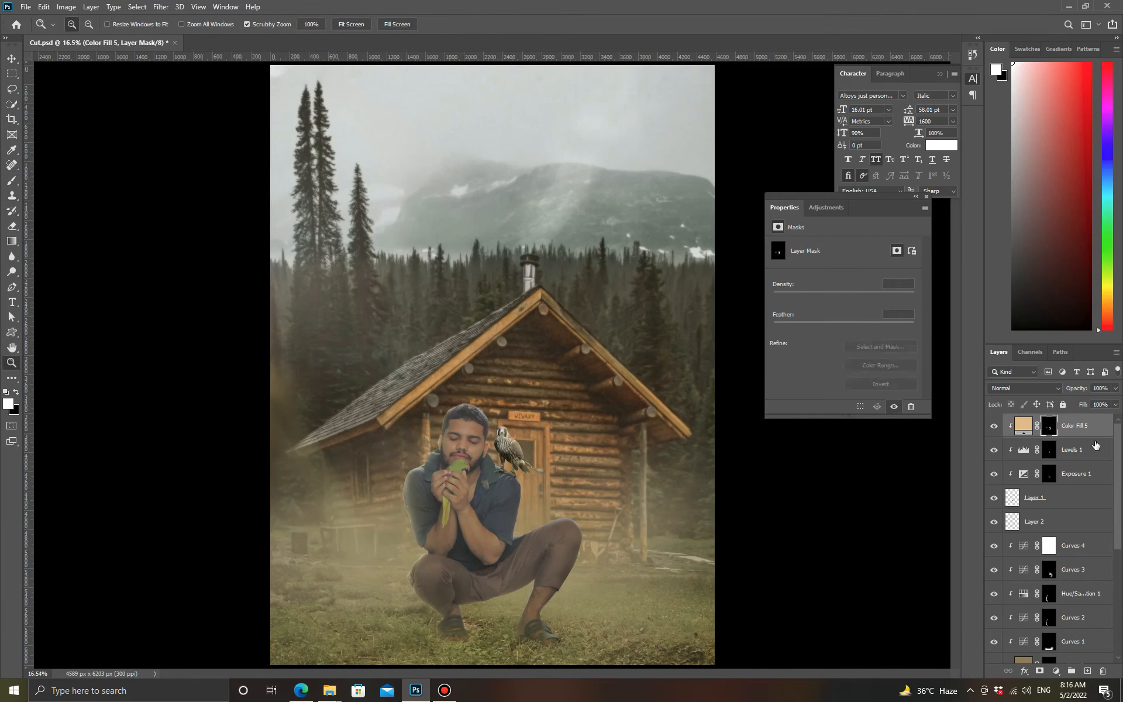
right_click(501, 528)
click(523, 532)
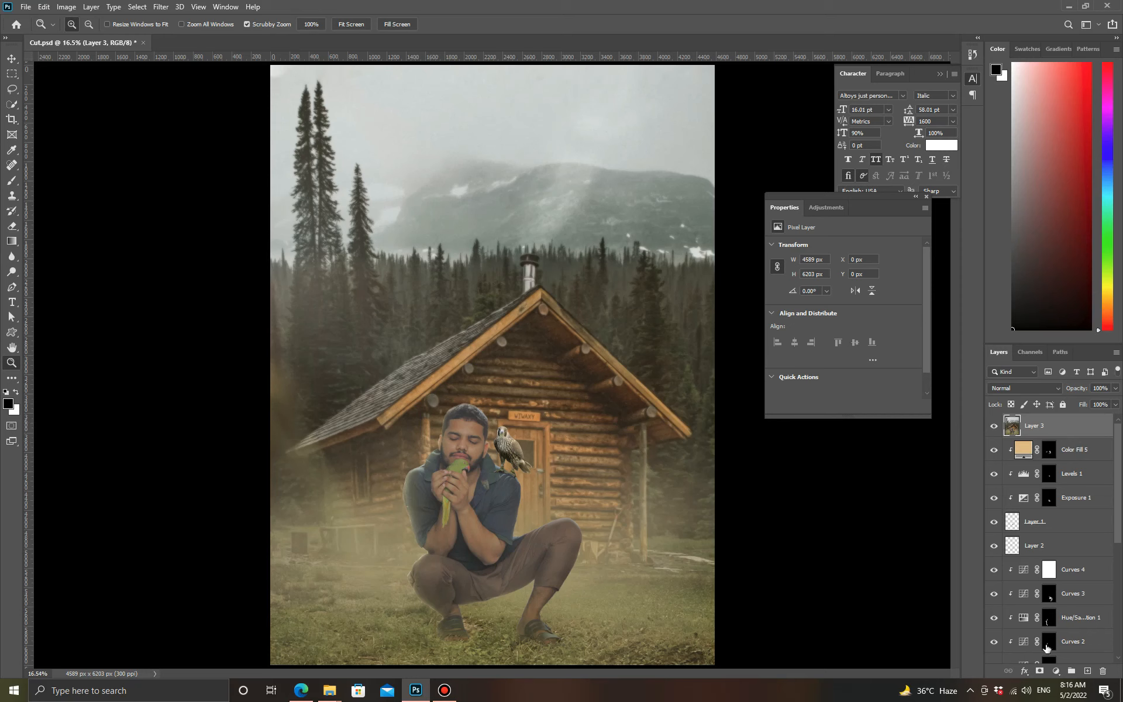
- Add a Selective Color adjustment above Layer 3, try less cyan in the Yellows, and set the Reds' cyan to -16%
click(1056, 670)
click(1059, 661)
click(829, 258)
click(815, 284)
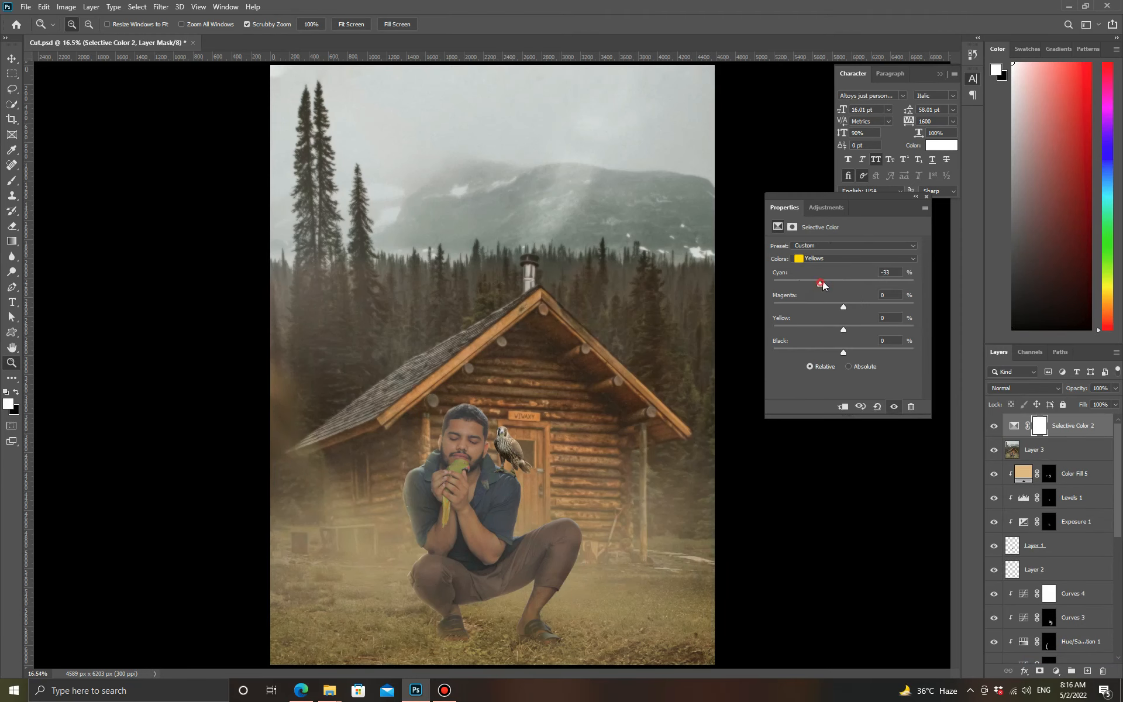
click(831, 260)
click(818, 286)
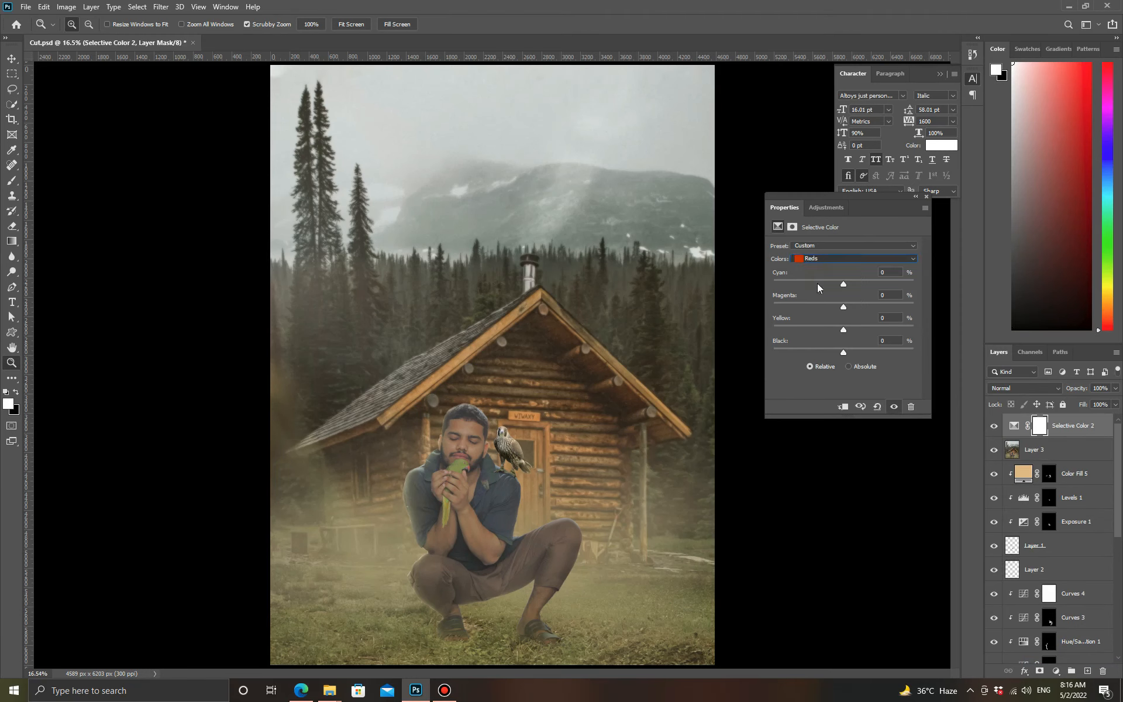
mouse_move(843, 284)
mouse_down()
mouse_move(779, 284)
mouse_move(832, 286)
mouse_up()
- Set the Selective Color Whites to cyan -28%, magenta -49%, yellow -44% and black -23%
click(835, 258)
click(821, 270)
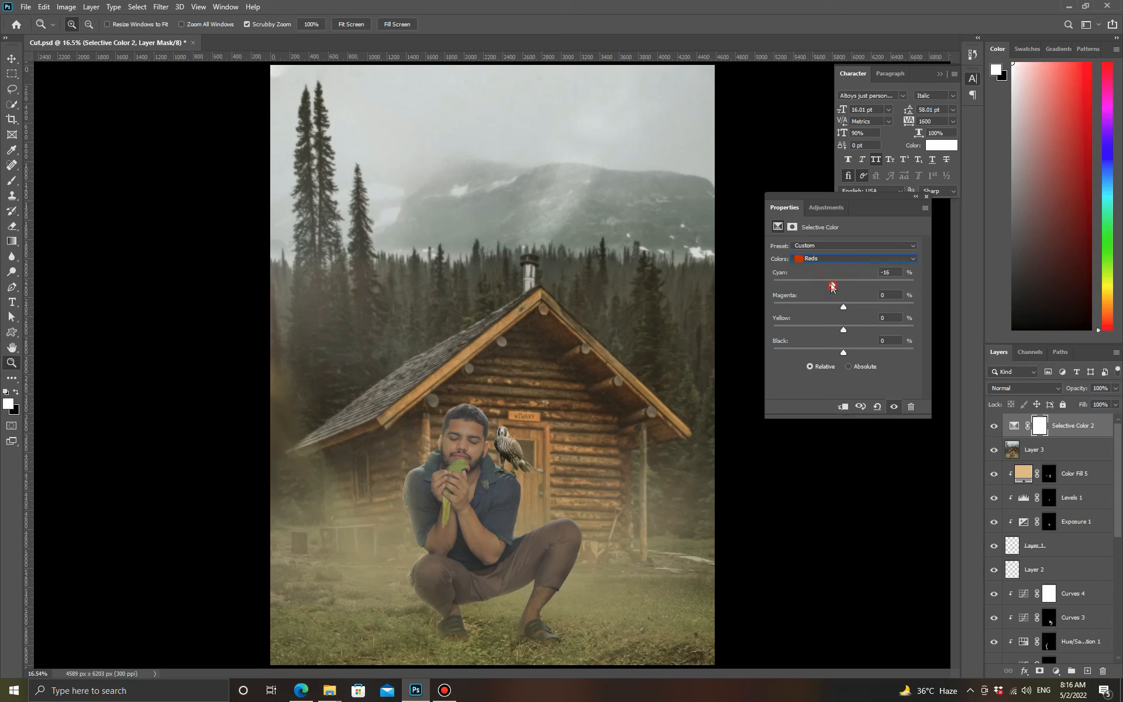
click(847, 261)
click(819, 329)
drag(843, 329, 812, 329)
drag(843, 307, 805, 281)
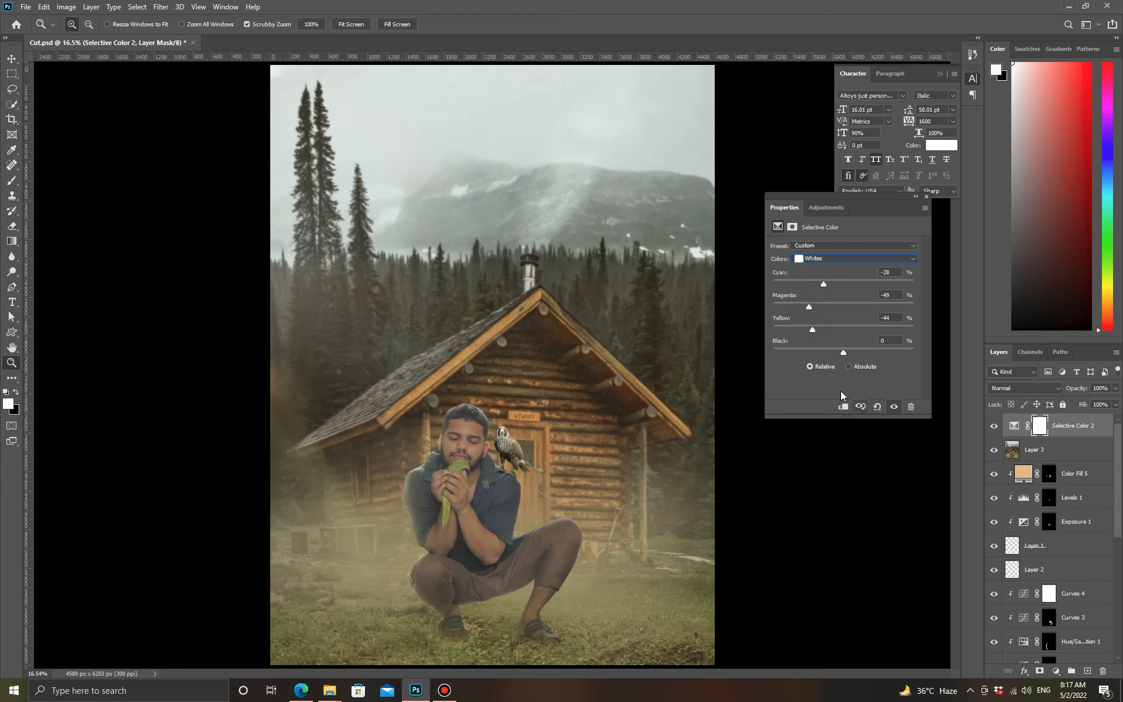
- Merge the Selective Color adjustment down into Layer 3 and crop the image to the full-canvas selection
right_click(1095, 438)
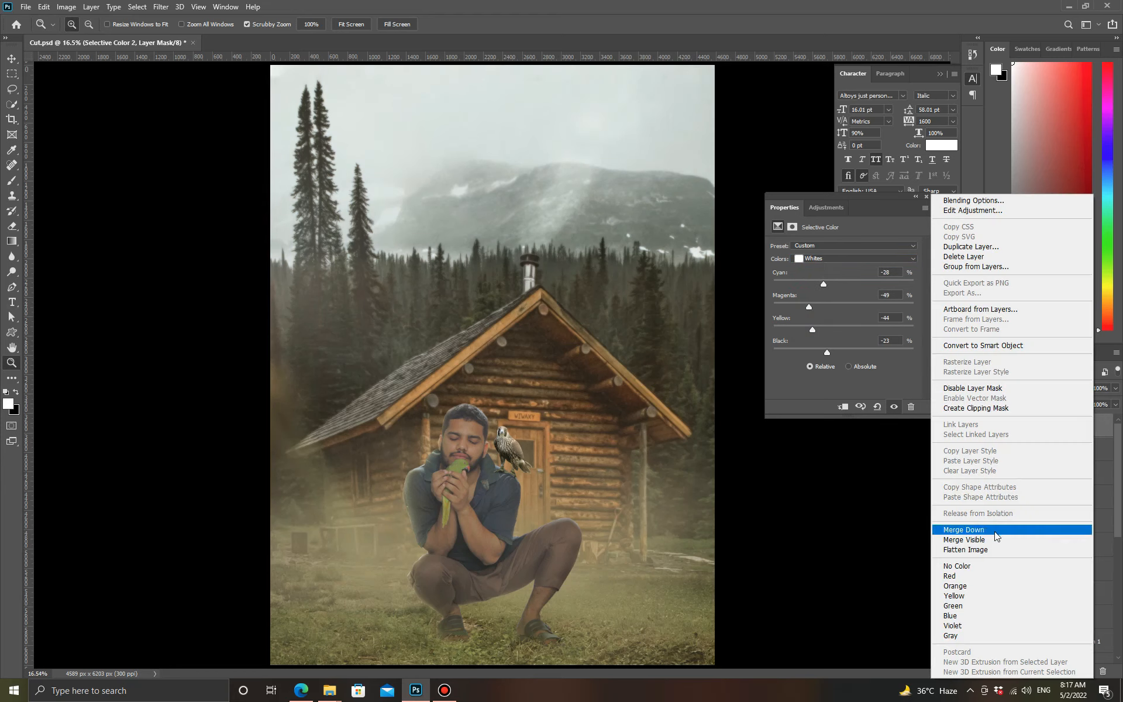
click(1079, 530)
key(ctrl+a)
click(66, 7)
click(89, 130)
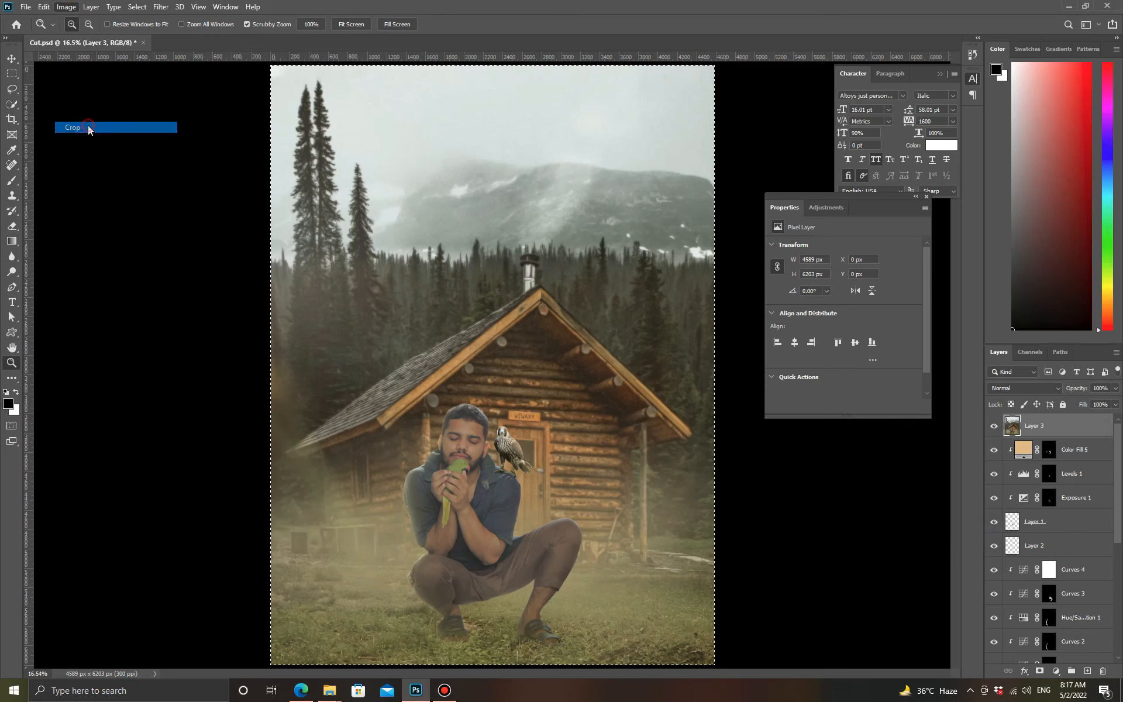
- Open Layer 3 in Color Efex Pro 4 and increase the Detail Extractor amount
click(160, 7)
click(311, 279)
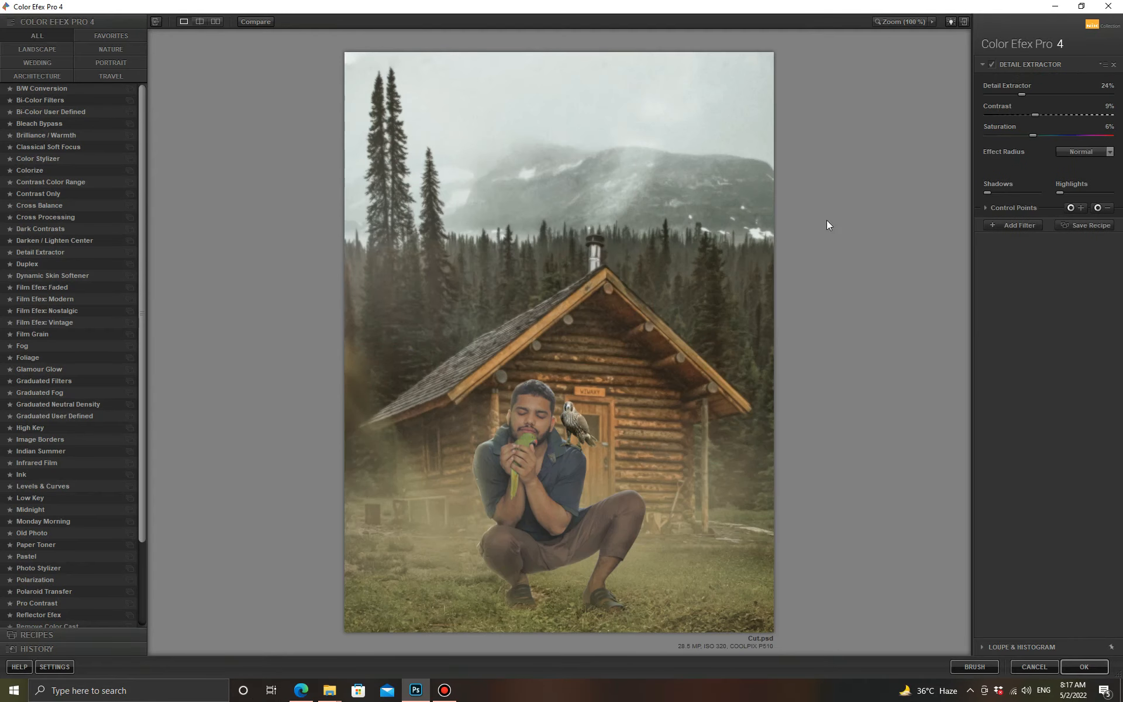
click(989, 207)
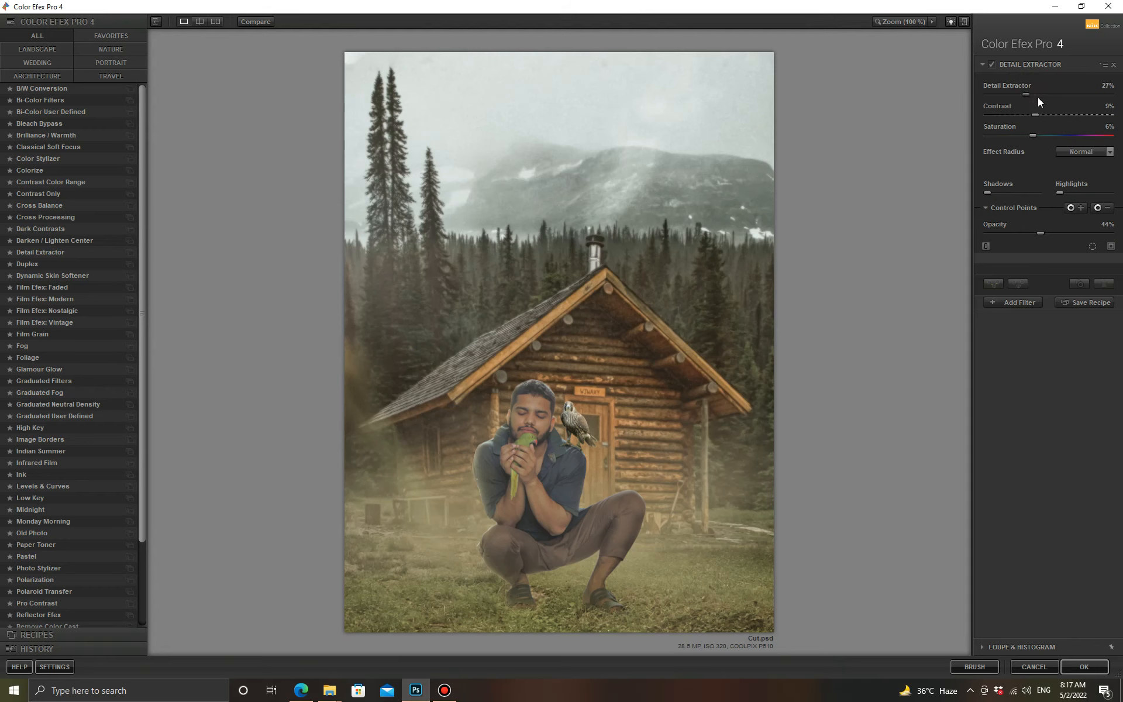
drag(1050, 99, 1046, 99)
- Add a Dark Contrasts filter with Dark Detail Extractor at 80% and opacity at 7%, and apply the filters to Layer 3
click(1012, 300)
drag(1038, 233, 997, 251)
click(40, 229)
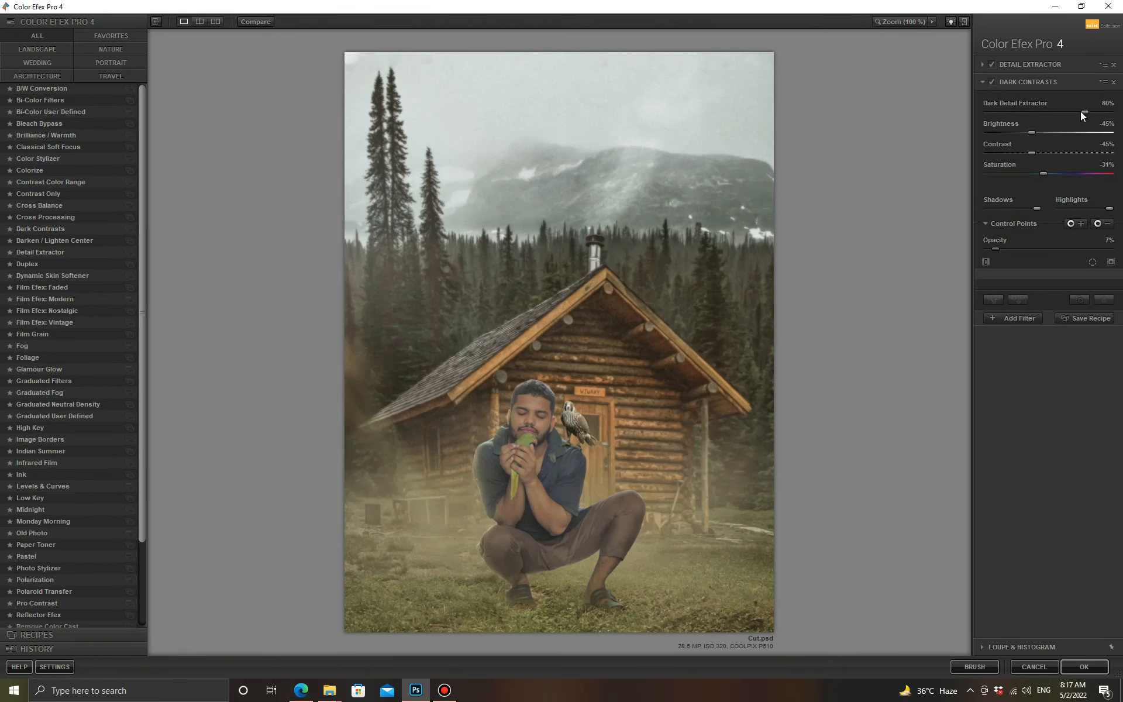
click(1013, 318)
click(1084, 667)
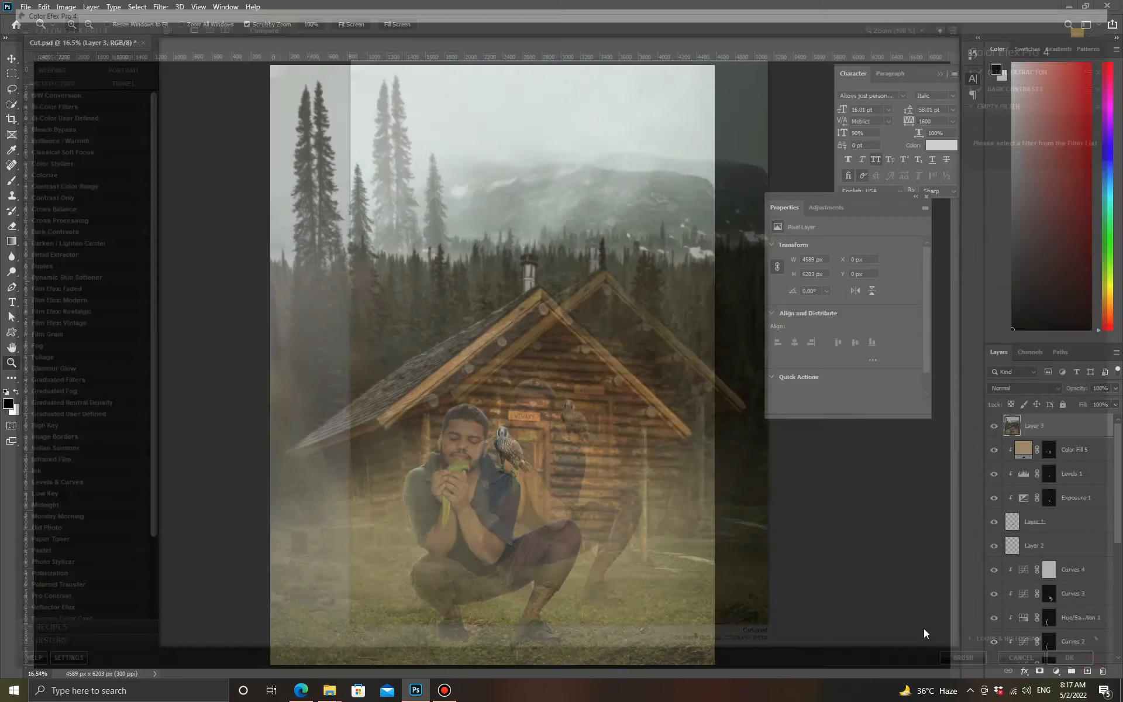
click(160, 6)
click(175, 17)
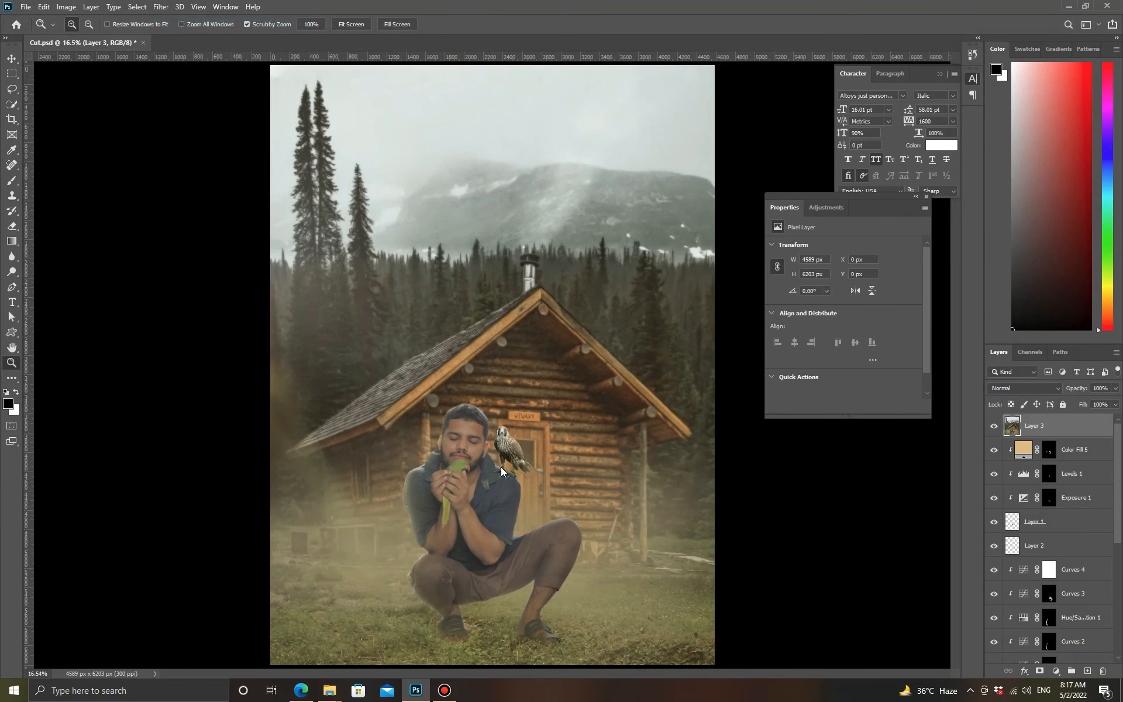
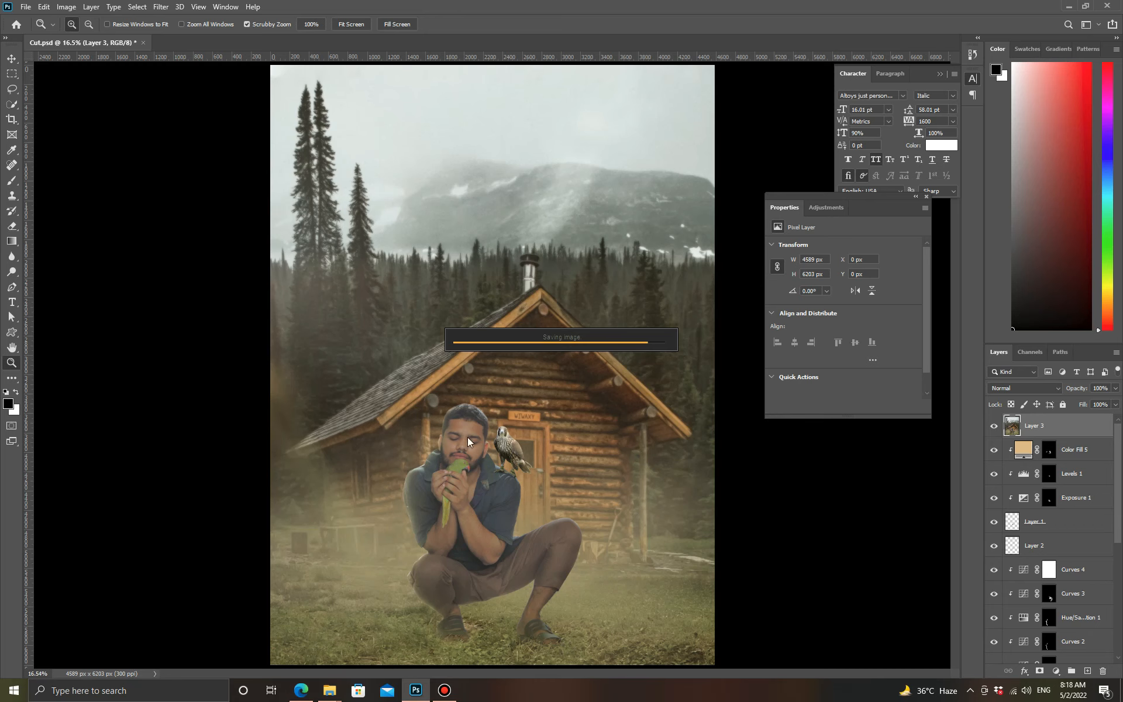
- Examine the filtered detail on the man, the parrot and the falcon up close and in the full composition
drag(463, 456, 542, 452)
right_click(520, 456)
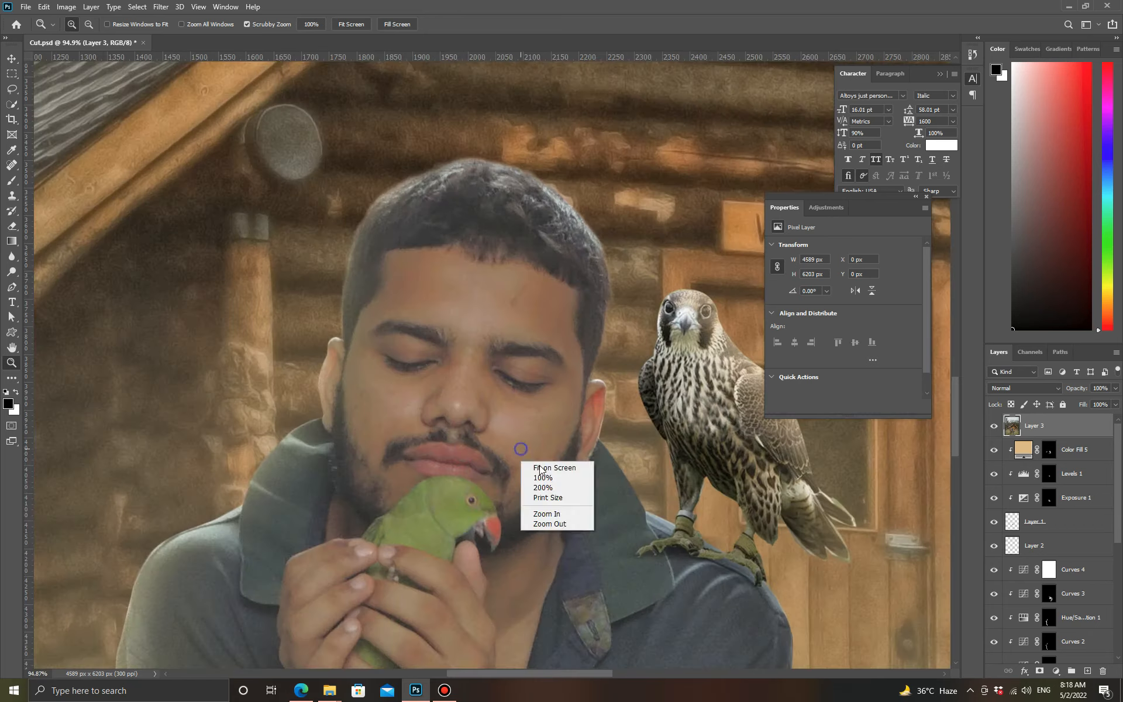
click(539, 466)
drag(474, 476, 547, 454)
right_click(525, 468)
click(541, 479)
drag(485, 505, 589, 492)
right_click(522, 509)
click(537, 519)
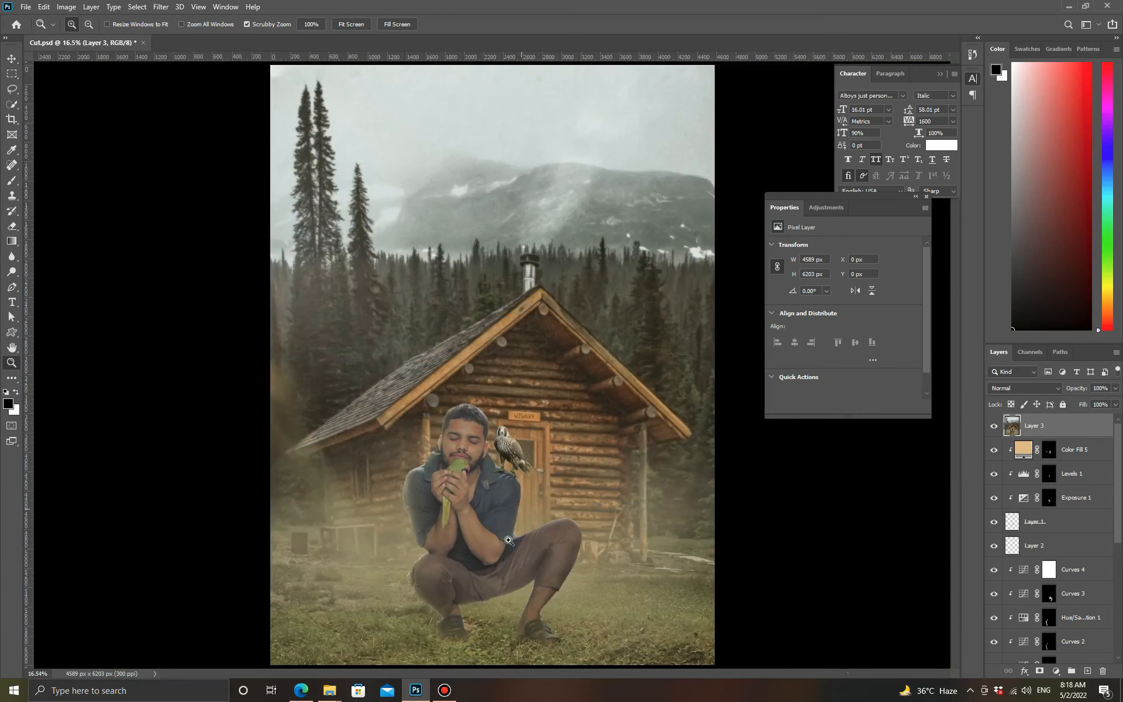
- Add a pale cream Solid Color fill above Layer 3
click(1056, 671)
click(1055, 447)
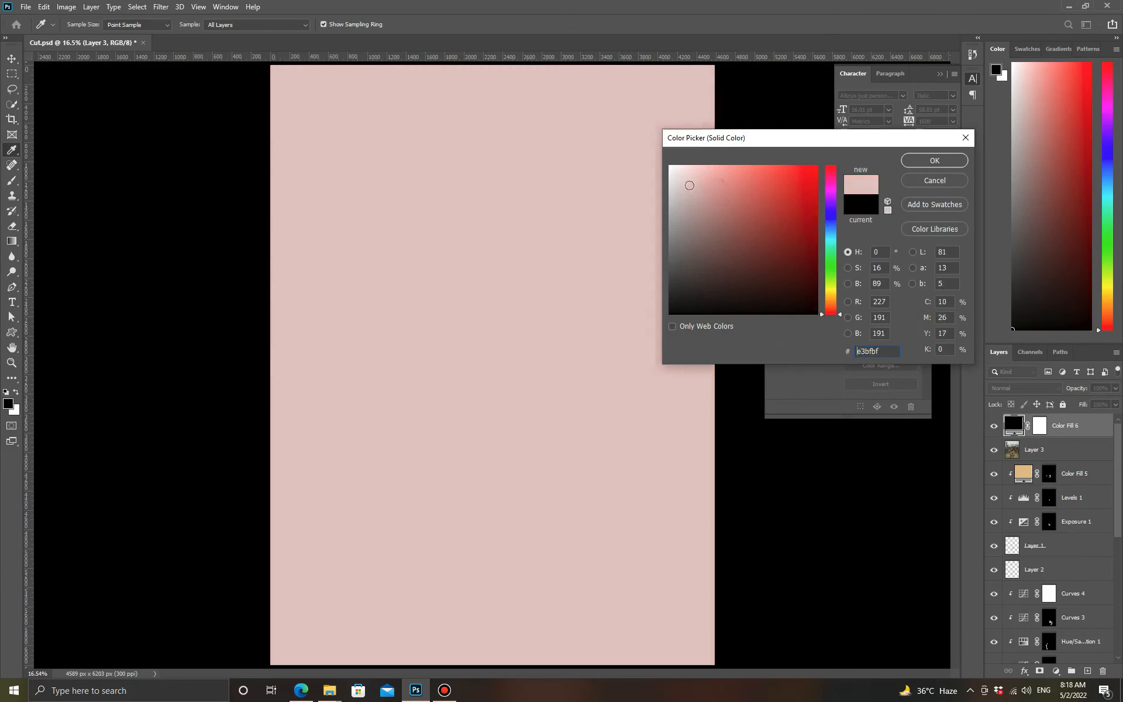
click(670, 201)
drag(670, 201, 688, 182)
click(831, 290)
click(832, 290)
click(696, 170)
click(935, 160)
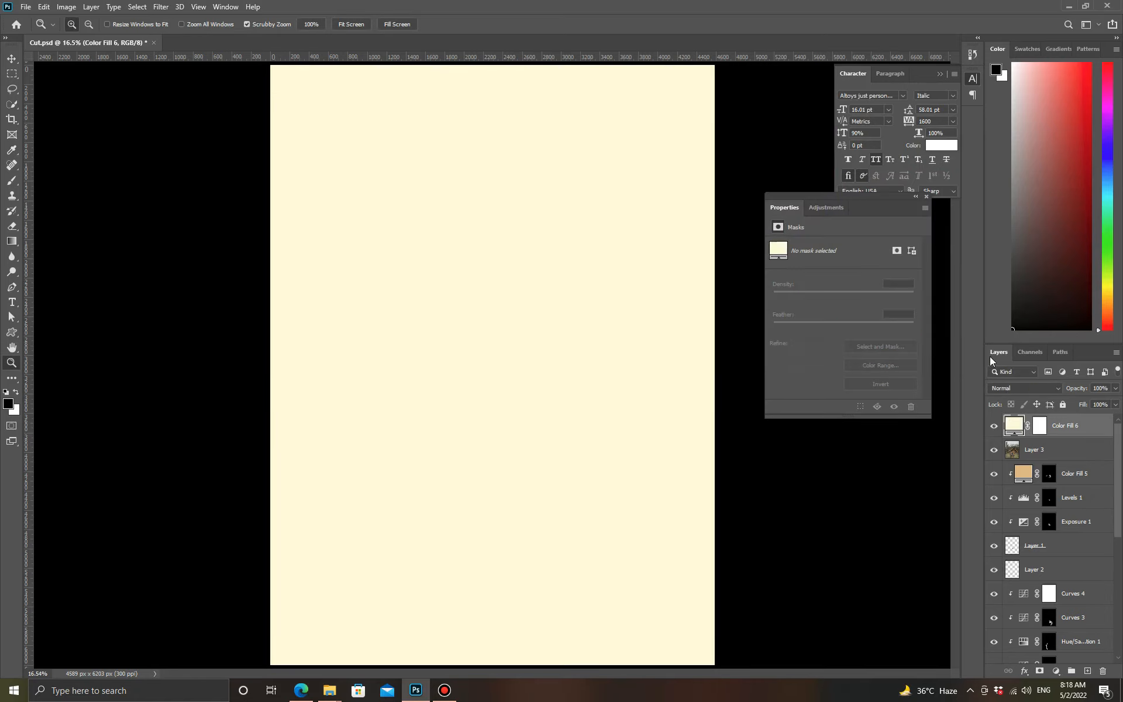
- Try Linear Dodge (Add) on Color Fill 6 and switch its blend mode to Color Dodge
click(1024, 387)
click(1016, 502)
click(1039, 428)
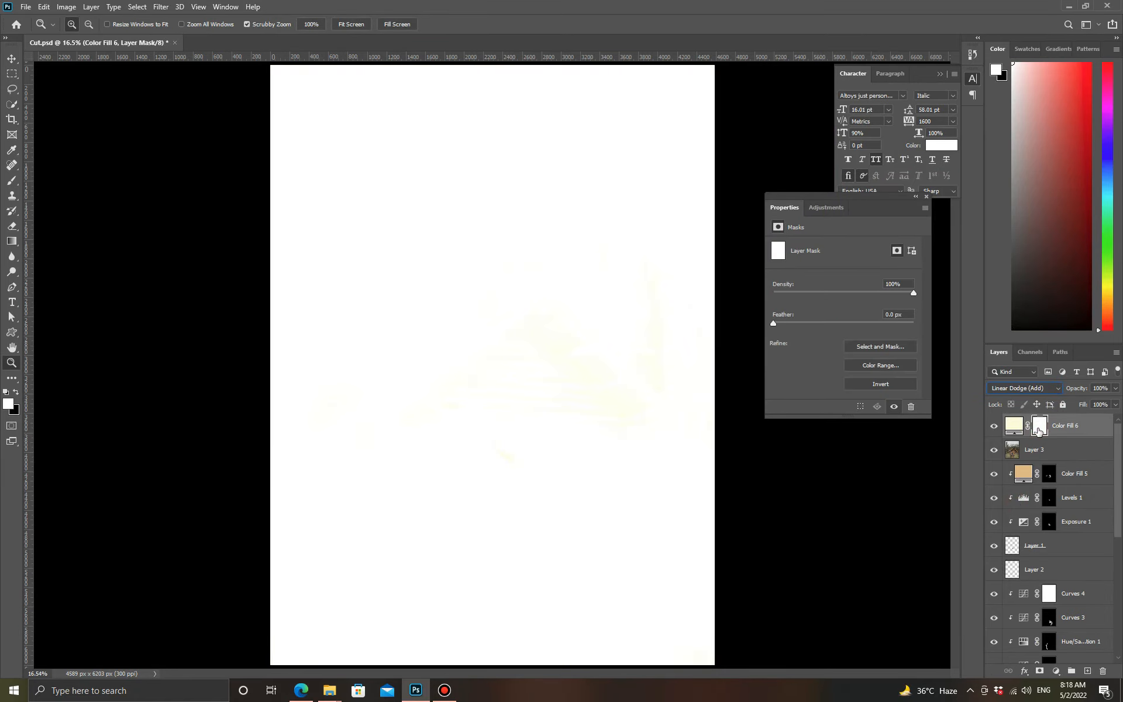
click(1024, 388)
click(1021, 492)
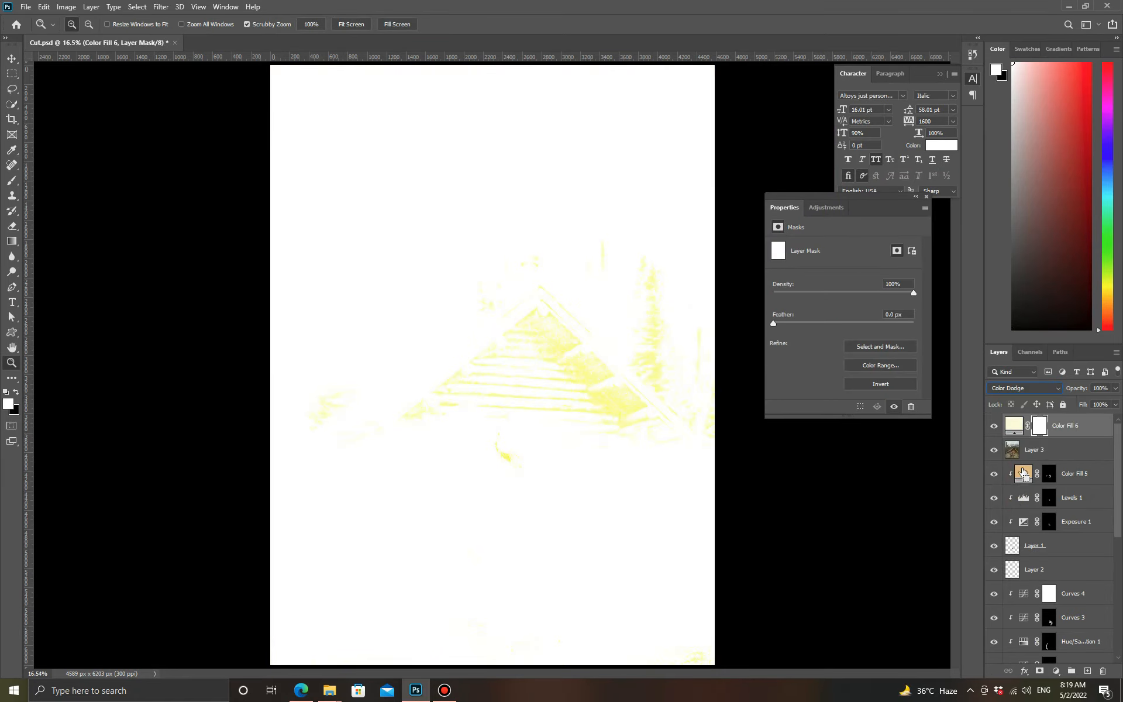
- Invert the Color Fill 6 mask and softly paint the glow over the cabin surroundings and foreground with an 11% opacity brush
key(ctrl+i)
click(11, 181)
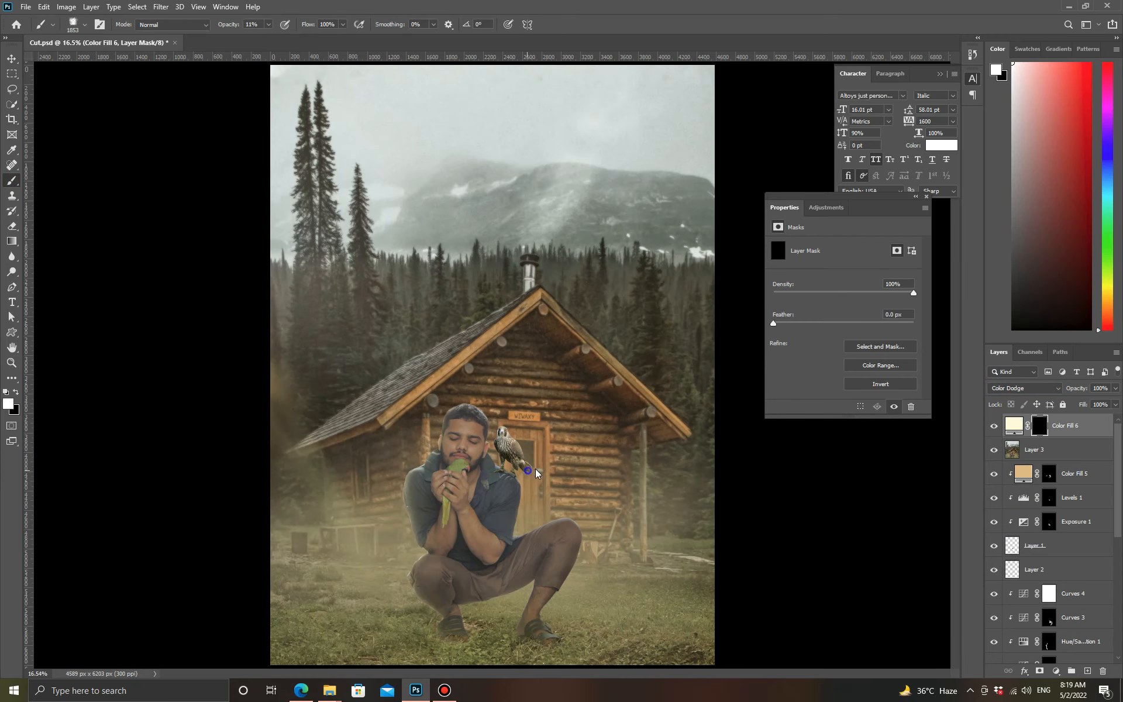
click(451, 535)
key(ctrl+z)
key(ctrl+z)
mouse_move(301, 634)
mouse_down()
mouse_move(501, 639)
mouse_move(589, 688)
mouse_move(328, 690)
mouse_up()
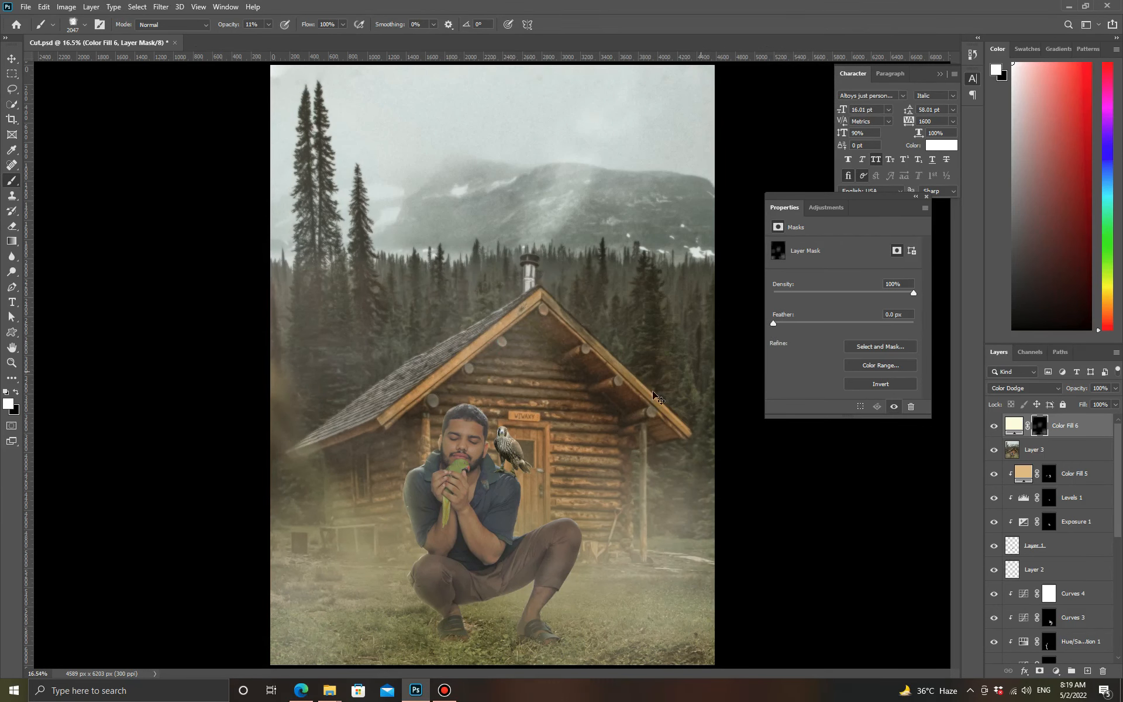
click(1052, 450)
click(1041, 425)
key(x)
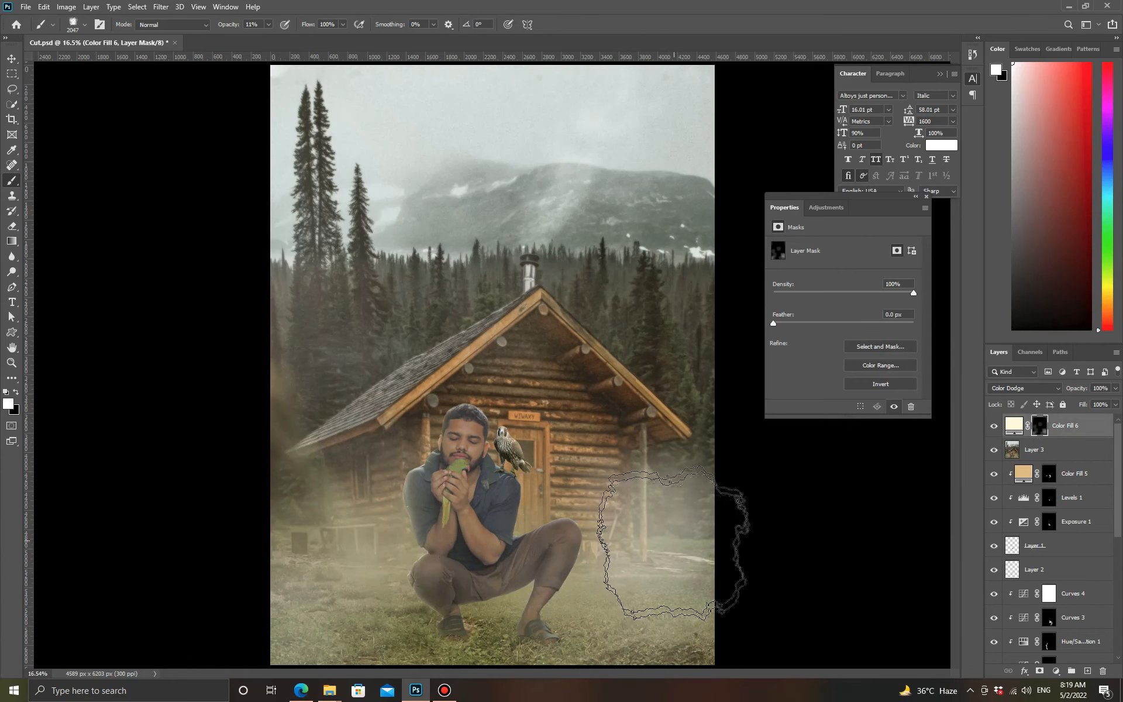
- Duplicate Layer 3 beneath Color Fill 6
key(z)
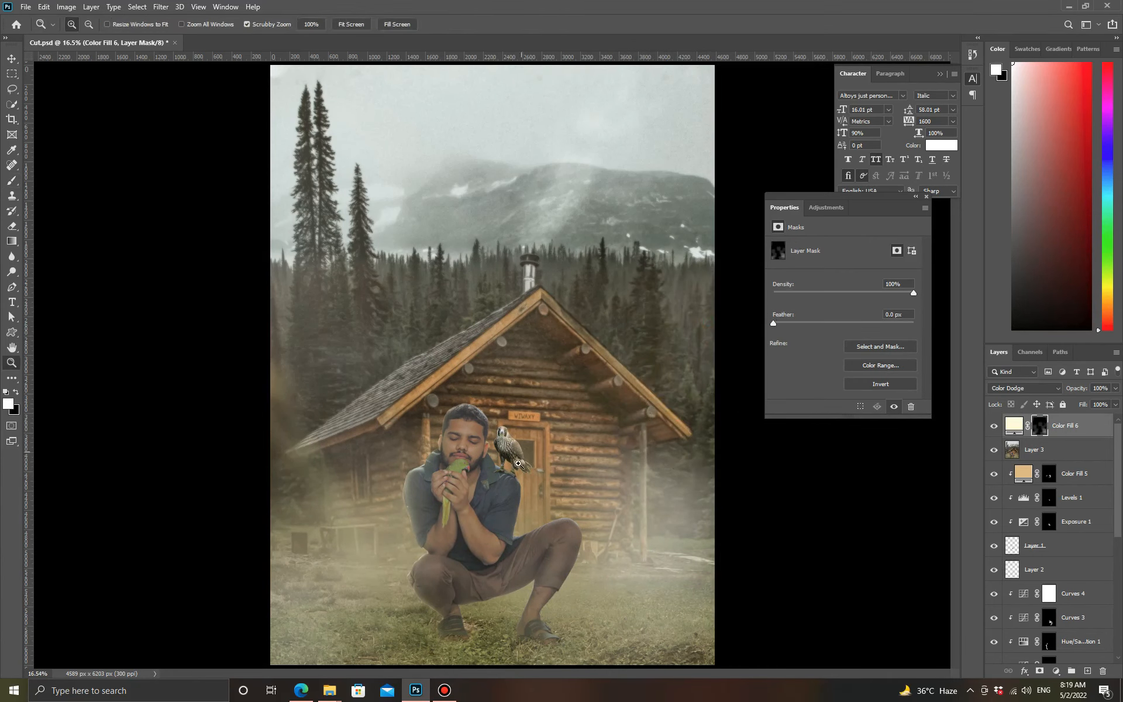
drag(462, 568, 473, 352)
click(1052, 450)
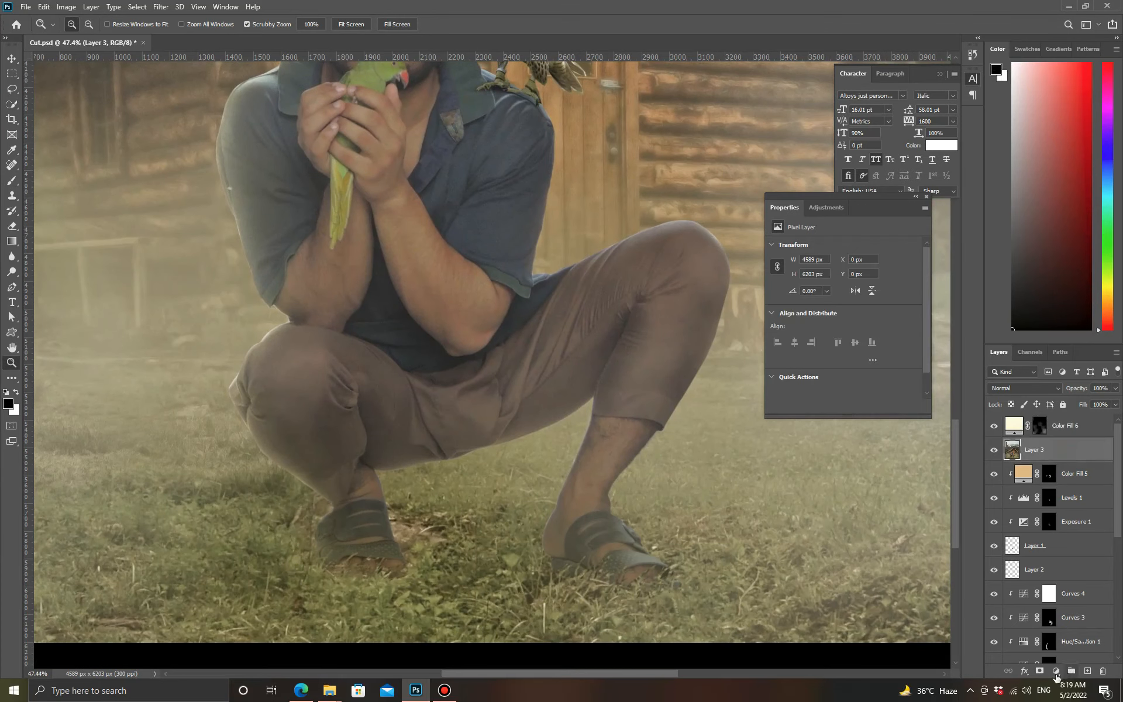
key(ctrl+j)
- Dodge the Shadows range on the man's trousers and legs at 15% exposure on Layer 3 copy
click(13, 275)
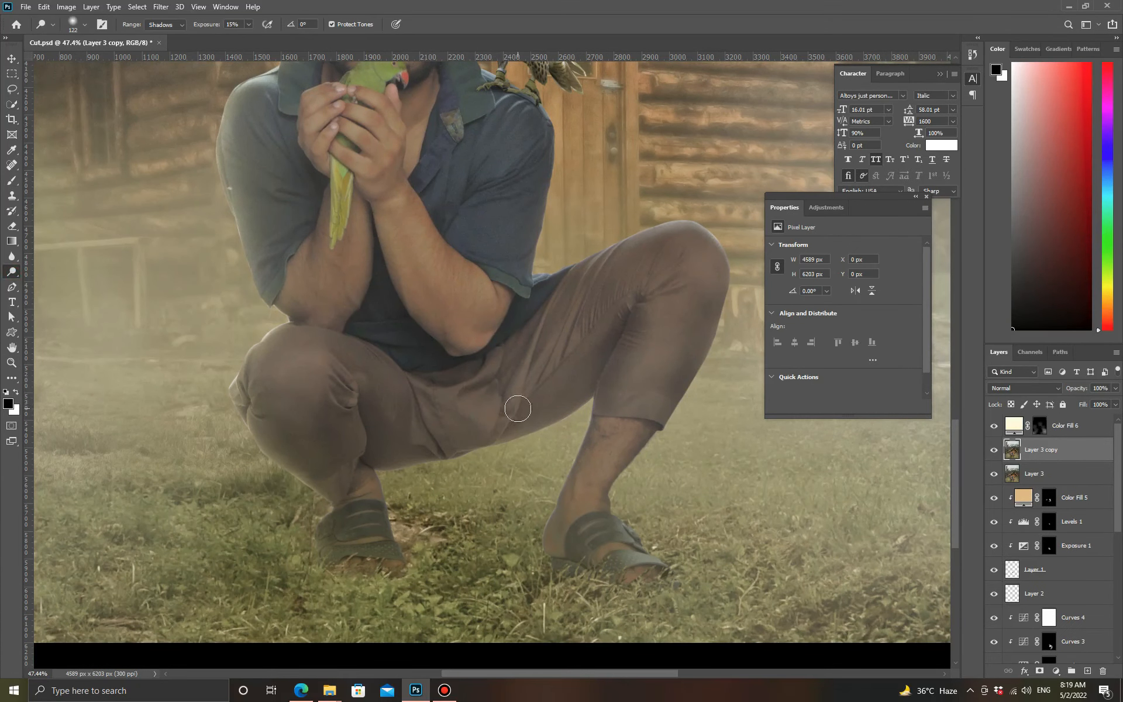
click(182, 26)
click(175, 32)
mouse_move(638, 366)
mouse_down()
mouse_move(629, 399)
mouse_move(652, 368)
mouse_up()
right_click(8, 274)
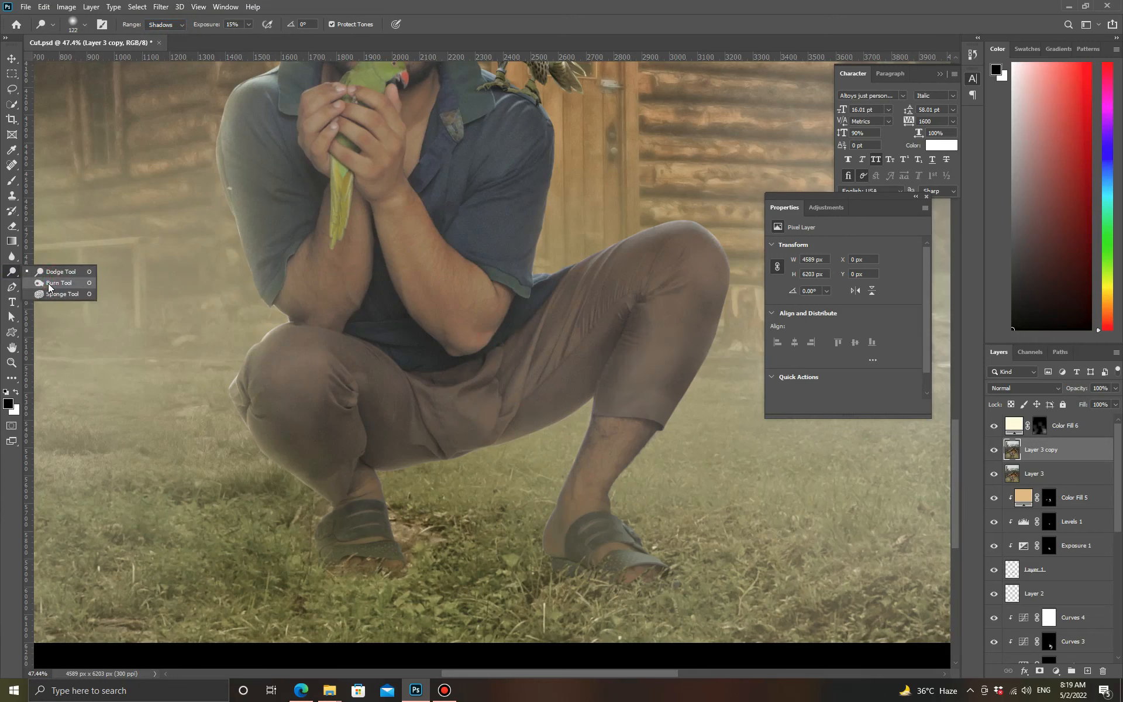
click(48, 286)
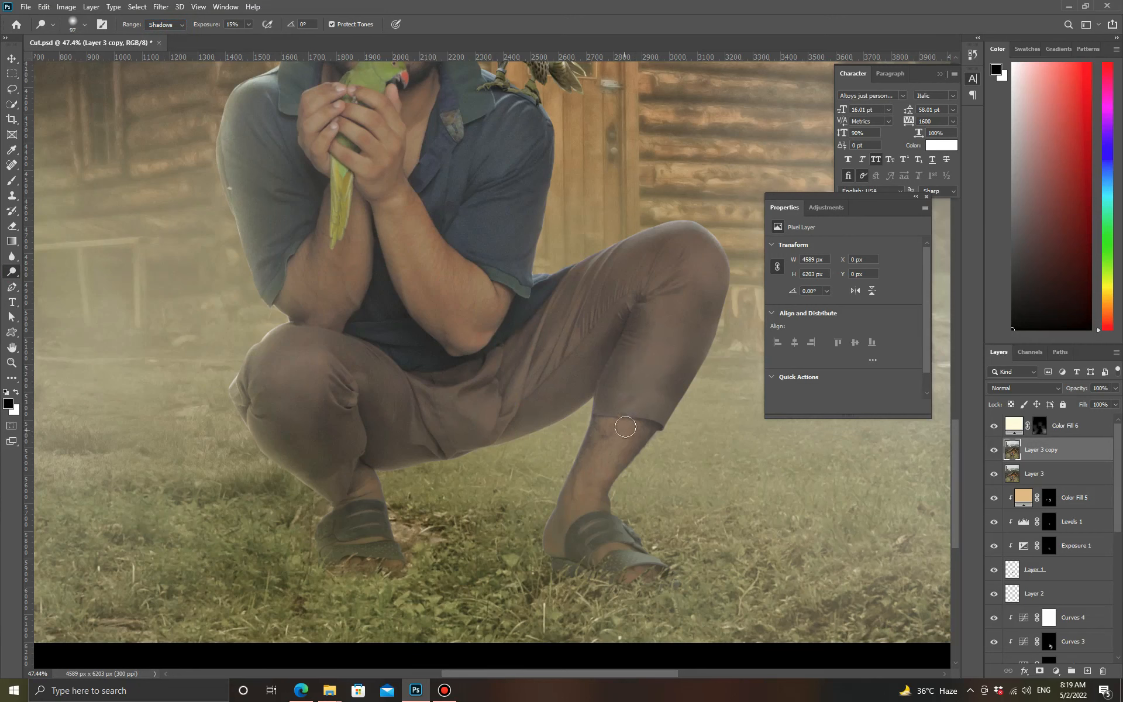
mouse_move(621, 292)
mouse_down()
mouse_move(654, 270)
mouse_move(691, 283)
mouse_up()
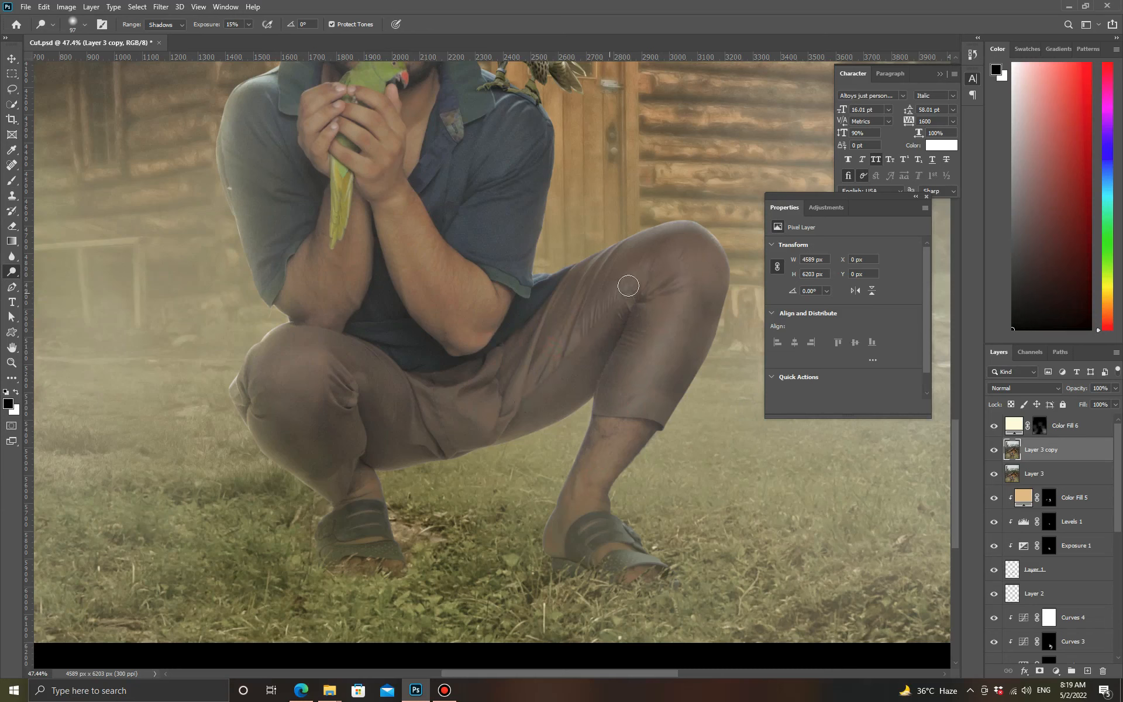
alt+right_click(642, 276)
alt+right_click(325, 477)
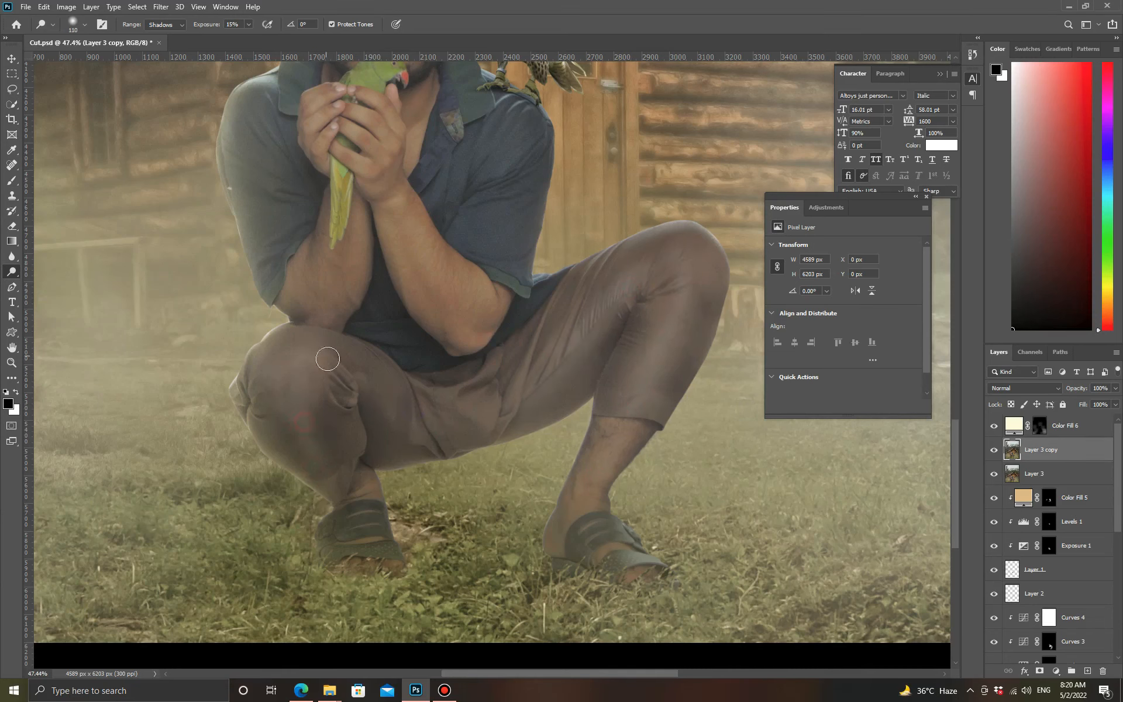
alt+right_click(645, 379)
alt+right_click(682, 288)
drag(472, 333, 582, 234)
drag(605, 149, 550, 364)
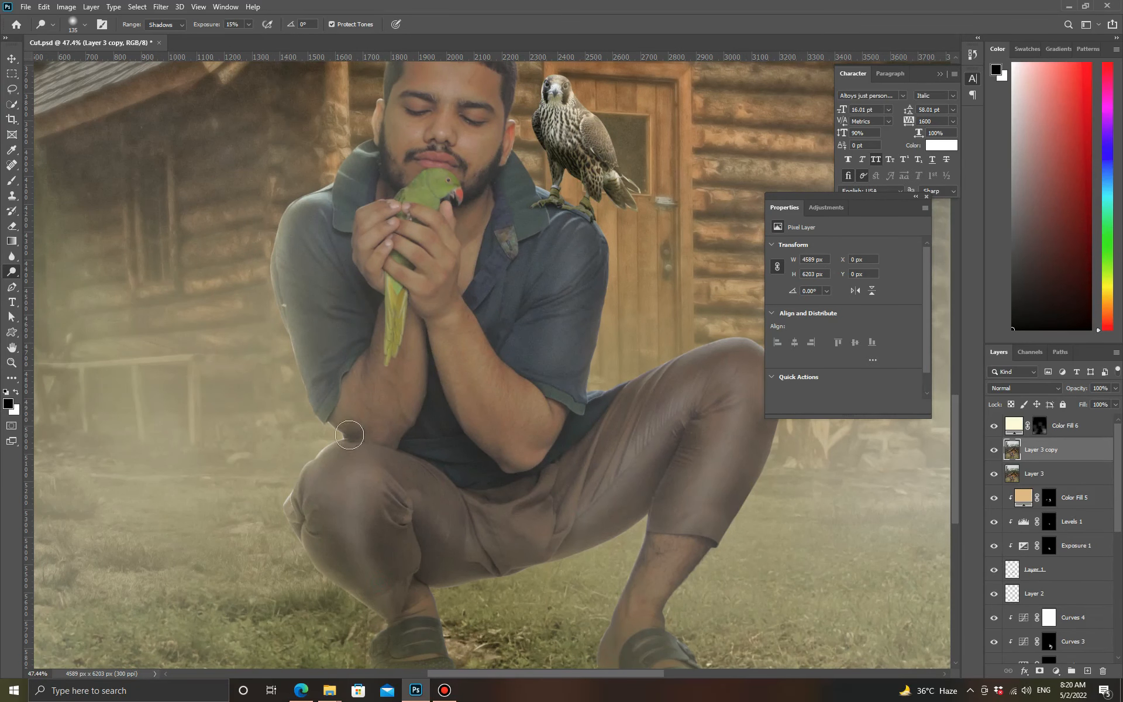
- Burn the Shadows range on the man's trouser leg at 4% exposure
right_click(23, 272)
click(59, 283)
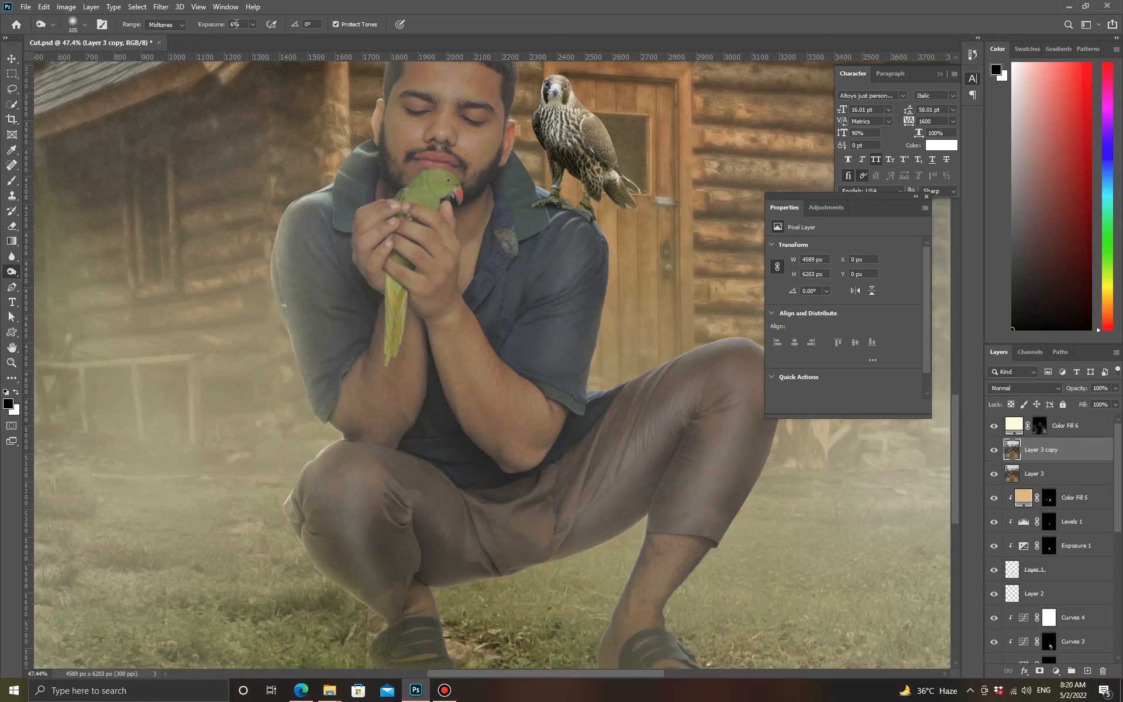
click(252, 25)
click(174, 25)
click(164, 36)
click(252, 25)
drag(252, 39, 251, 39)
key(bracketright)
drag(339, 556, 371, 600)
- Dodge the shadows on the man's shirt and forearm at 15% exposure
right_click(12, 274)
click(44, 270)
drag(485, 411, 517, 452)
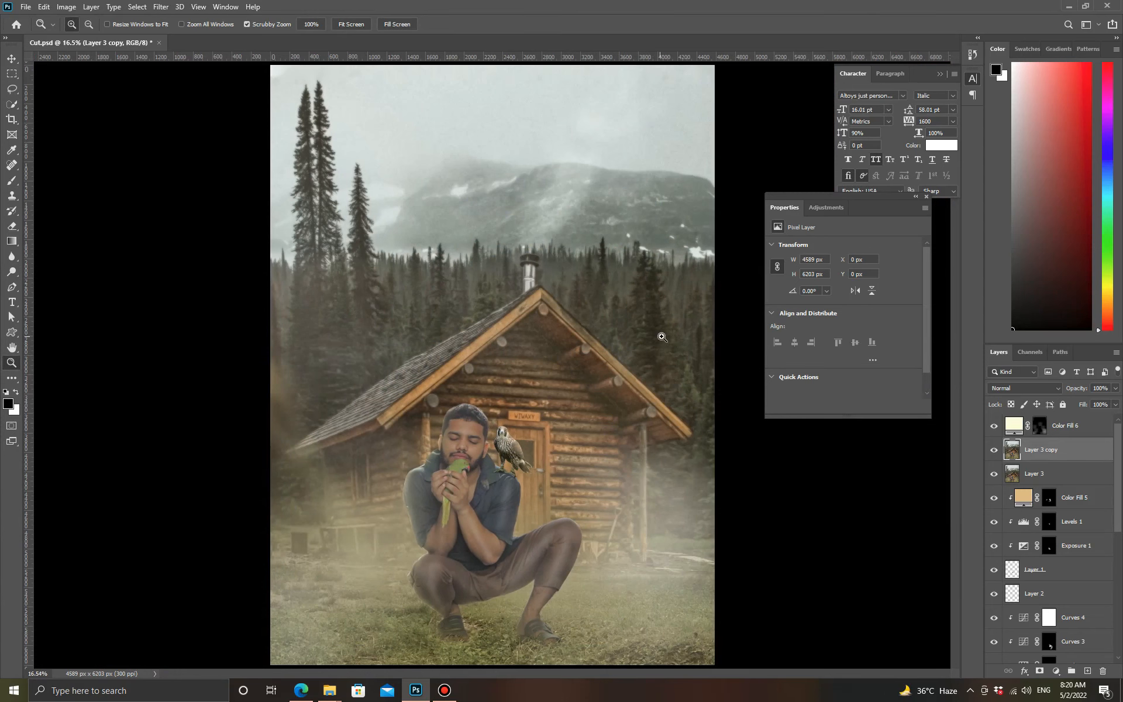
- Dodge the shadows on the man's face at 15% exposure
mouse_move(502, 589)
mouse_down()
mouse_move(539, 569)
mouse_move(567, 409)
mouse_up()
key(o)
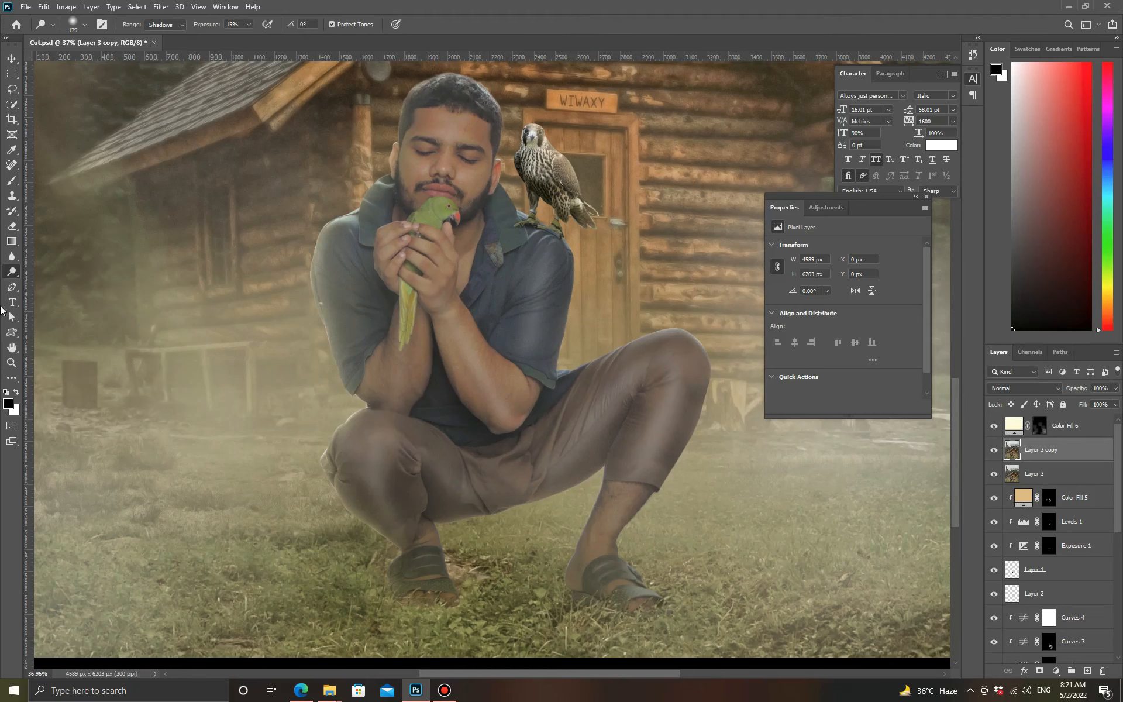
right_click(8, 271)
click(57, 272)
key(ctrl+space)
drag(461, 113, 489, 172)
mouse_move(489, 173)
mouse_down()
mouse_move(524, 259)
mouse_move(466, 263)
mouse_up()
alt+drag(510, 368, 526, 367)
mouse_move(471, 236)
mouse_down()
mouse_move(493, 229)
mouse_move(444, 225)
mouse_move(406, 250)
mouse_up()
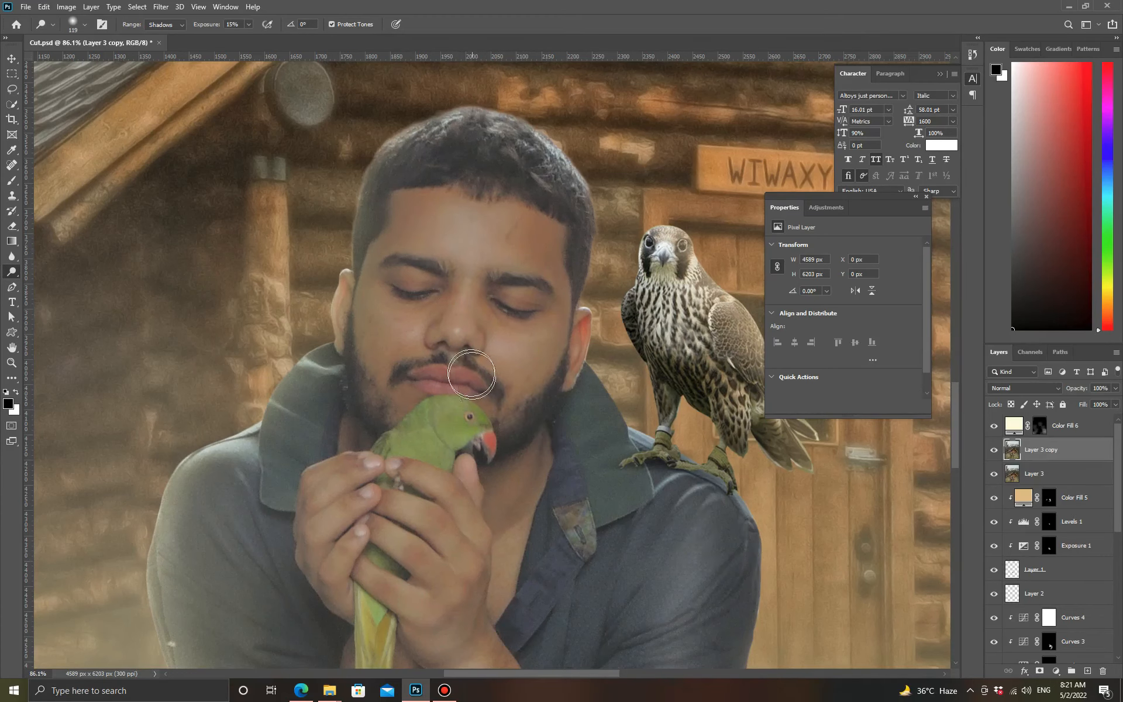
- Burn the shadows on the man's shirt, sleeves and arms at 4% exposure
key(z)
right_click(503, 369)
click(507, 374)
drag(470, 478, 702, 443)
right_click(12, 272)
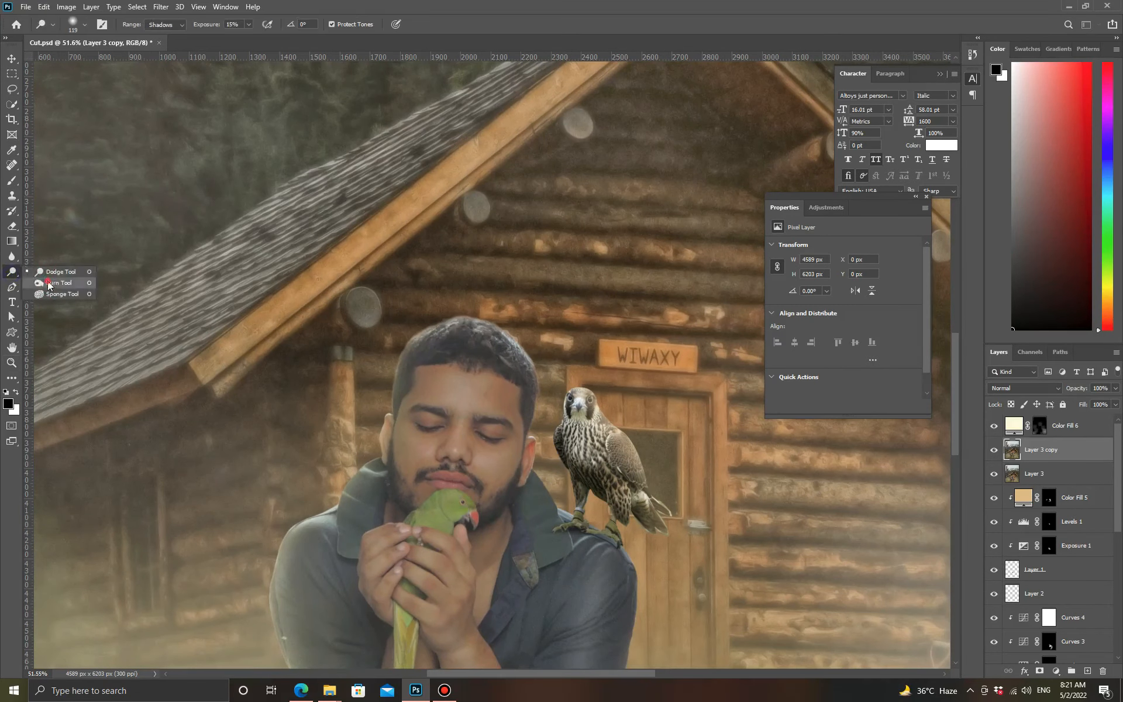
click(46, 284)
drag(453, 567, 484, 412)
drag(552, 327, 522, 338)
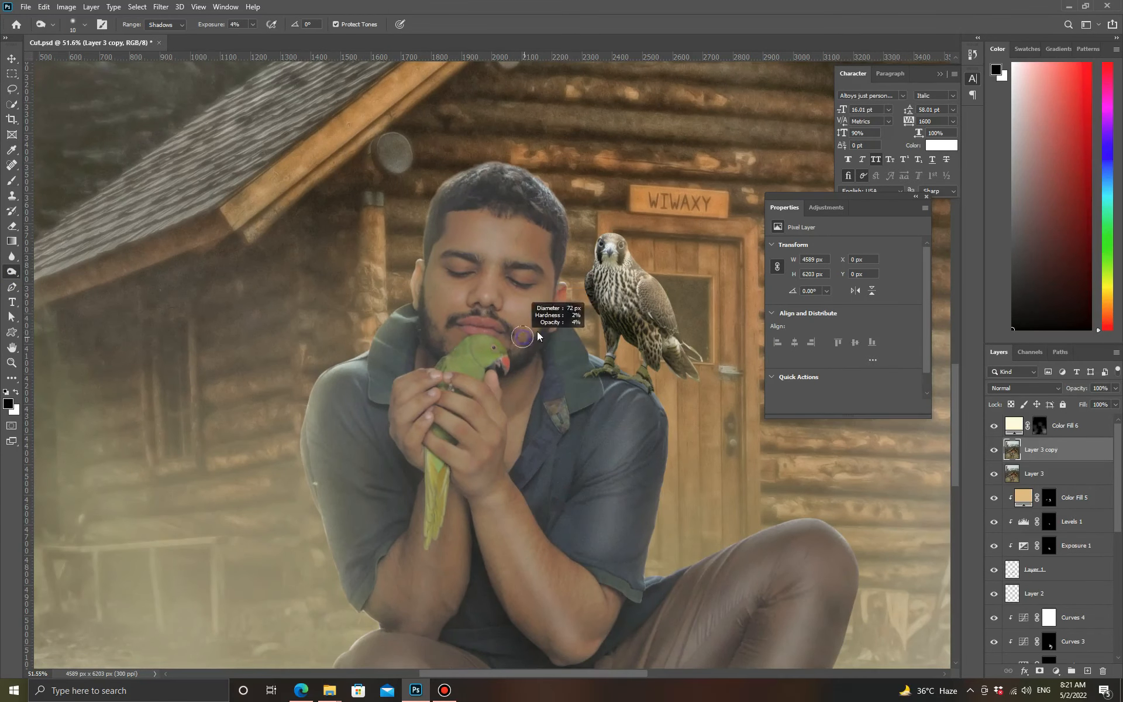
drag(400, 457, 408, 457)
drag(381, 517, 366, 441)
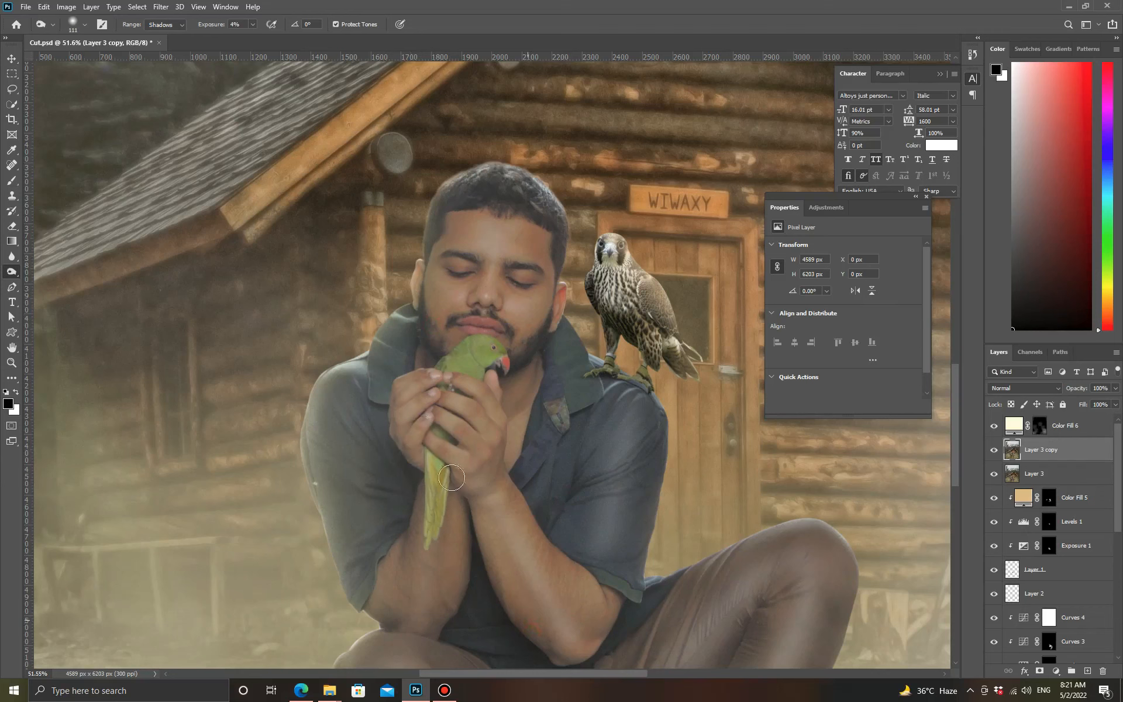
drag(621, 627, 597, 609)
click(166, 25)
click(163, 35)
key(z)
key(ctrl+0)
- Stamp all visible layers into a new layer above Color Fill 6 and duplicate the stamped layer
click(1070, 429)
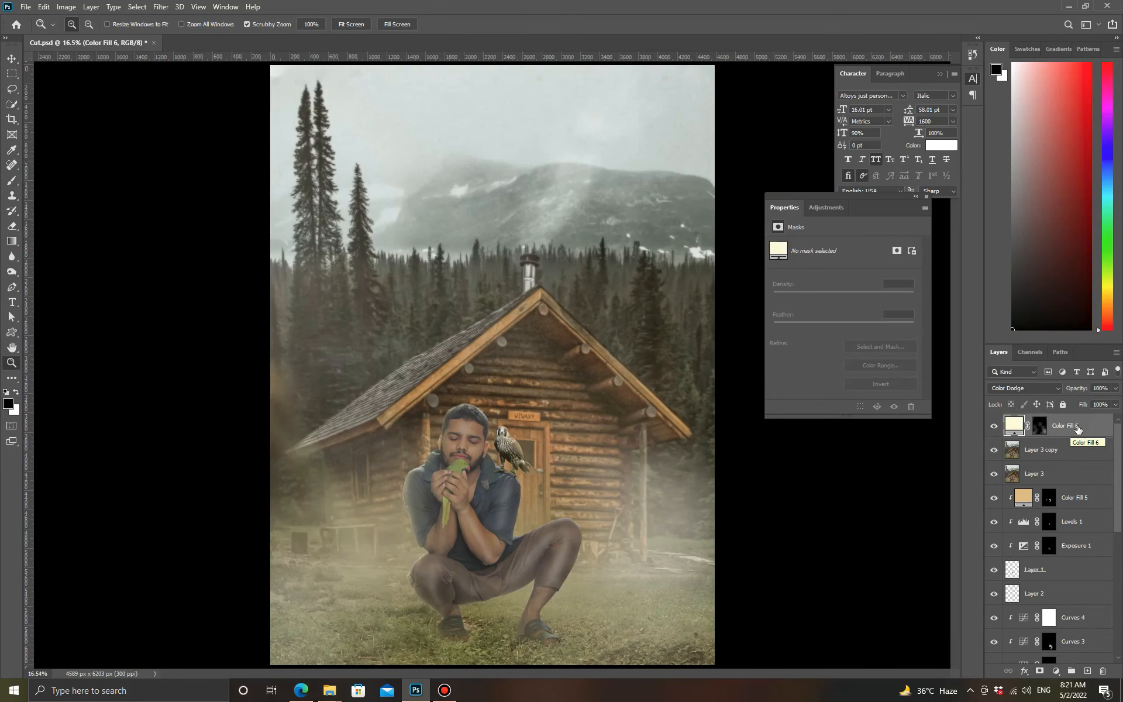
key(ctrl+alt+shift+e)
drag(461, 452, 550, 452)
key(ctrl+j)
- Set Layer 4 copy to Linear Light and apply a High Pass filter with a radius of 1.0 pixel
click(1025, 389)
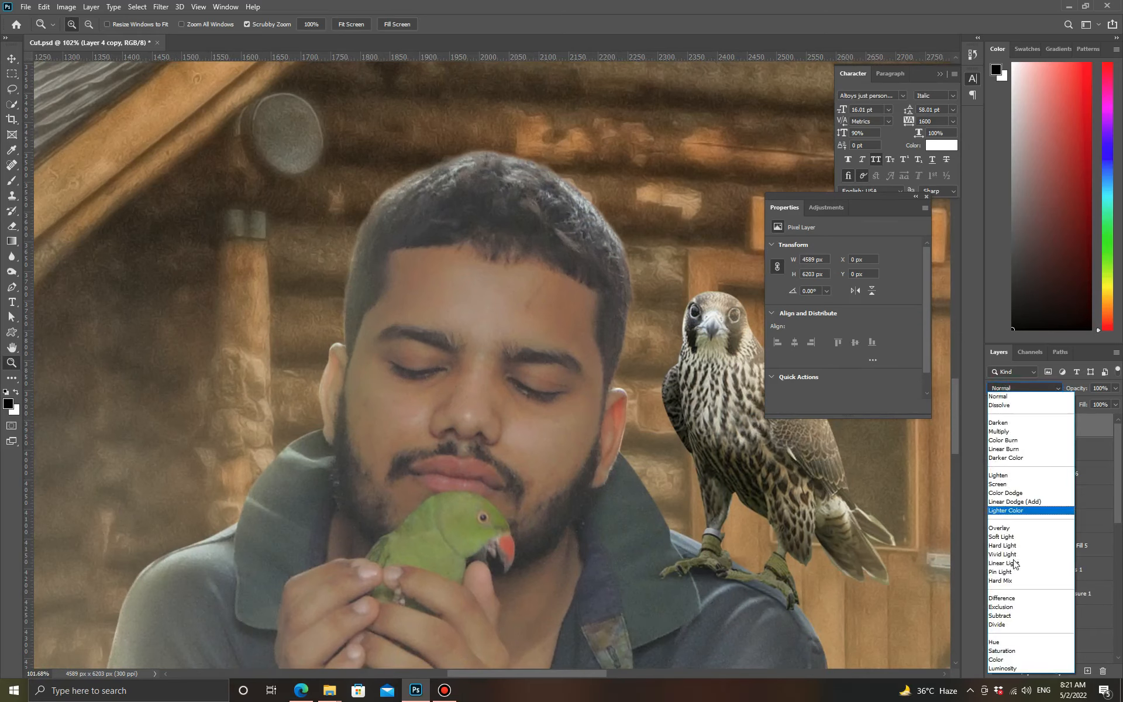
click(1012, 555)
key(shift+plus)
click(160, 6)
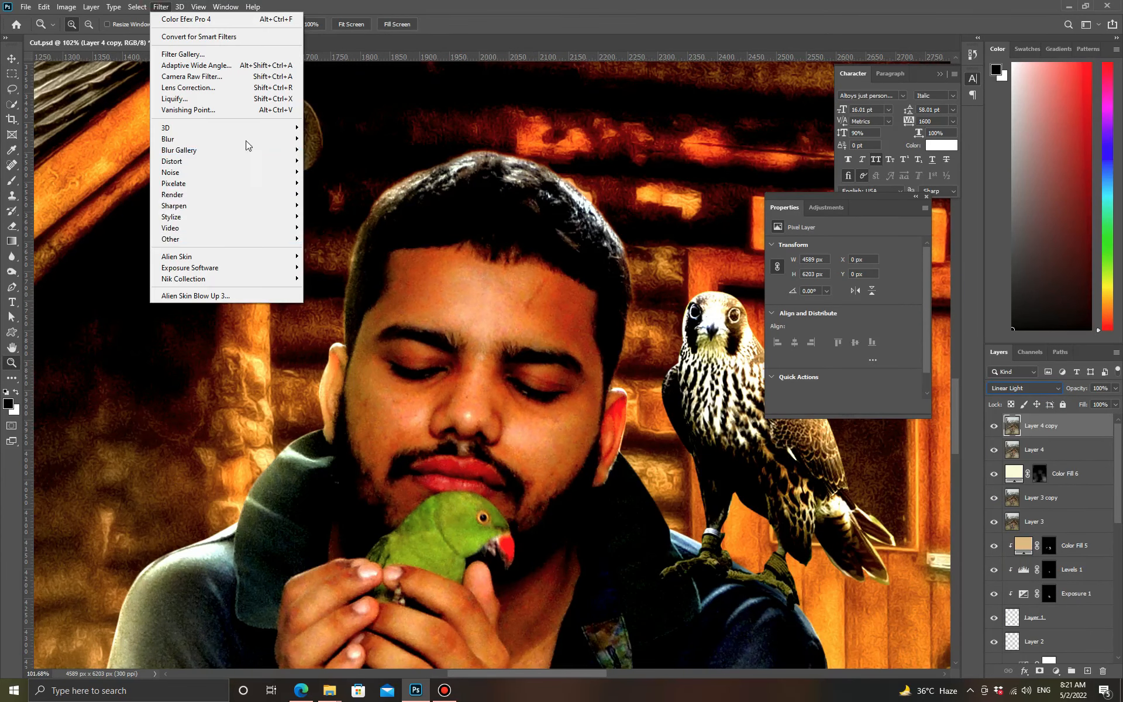
click(331, 250)
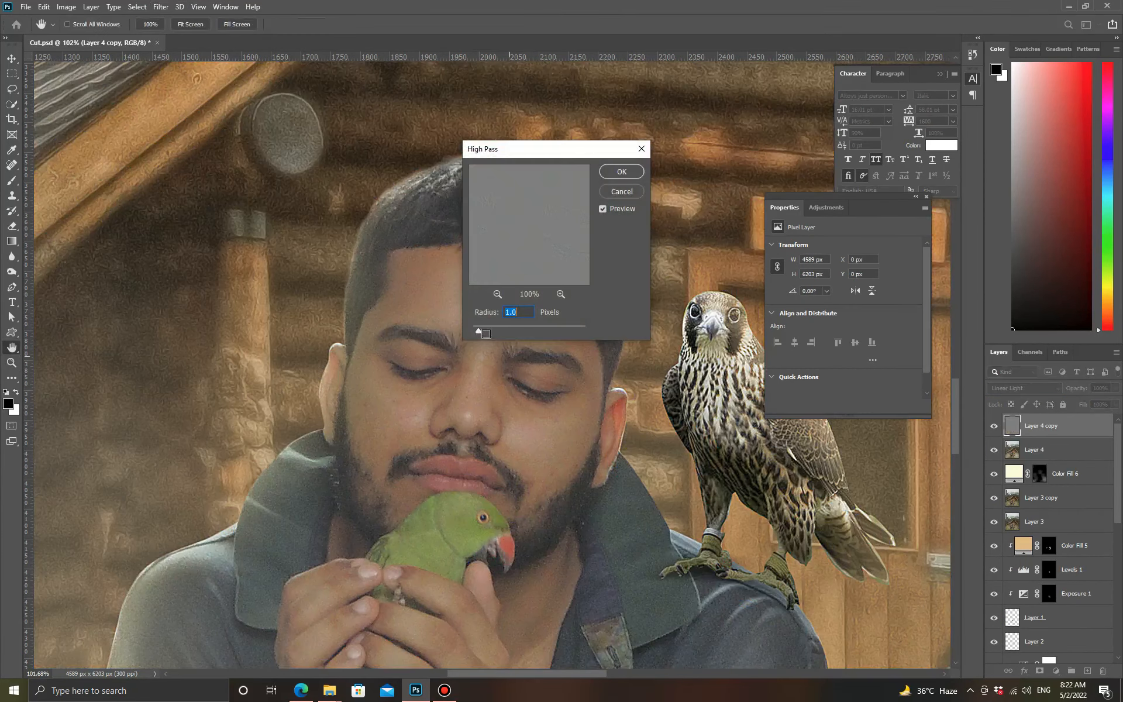
click(613, 173)
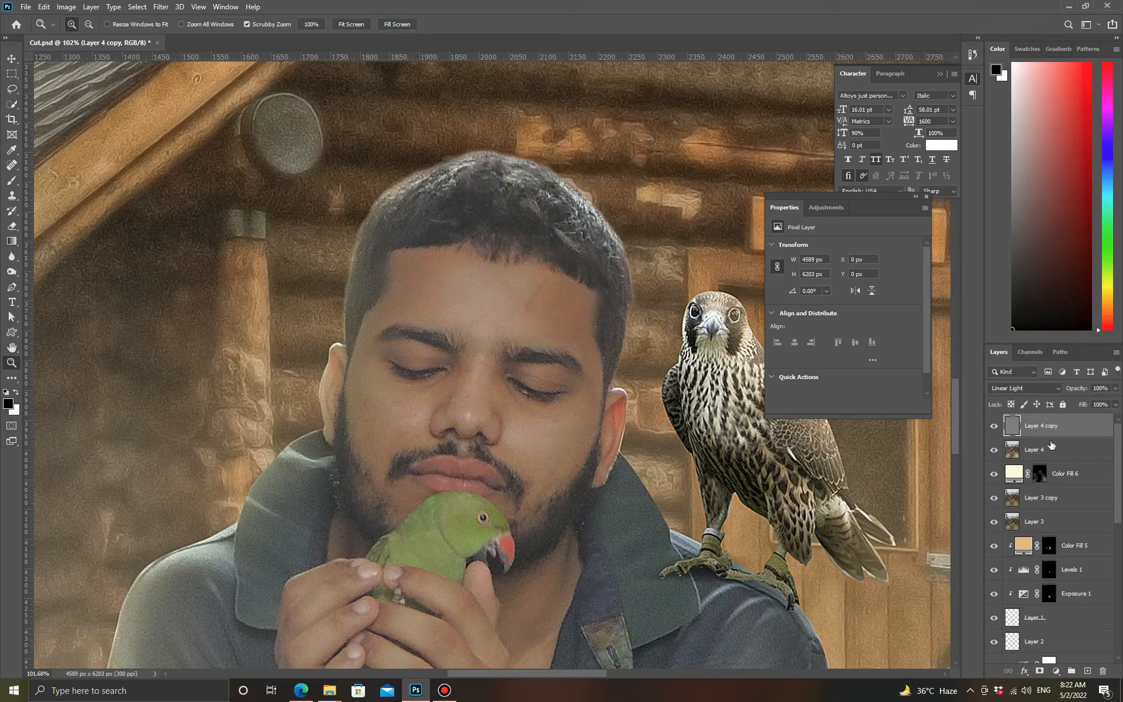
- Apply a slight Gaussian Blur to Layer 4 with a radius below 5.0 pixels
click(1050, 448)
click(162, 6)
mouse_move(194, 140)
click(335, 183)
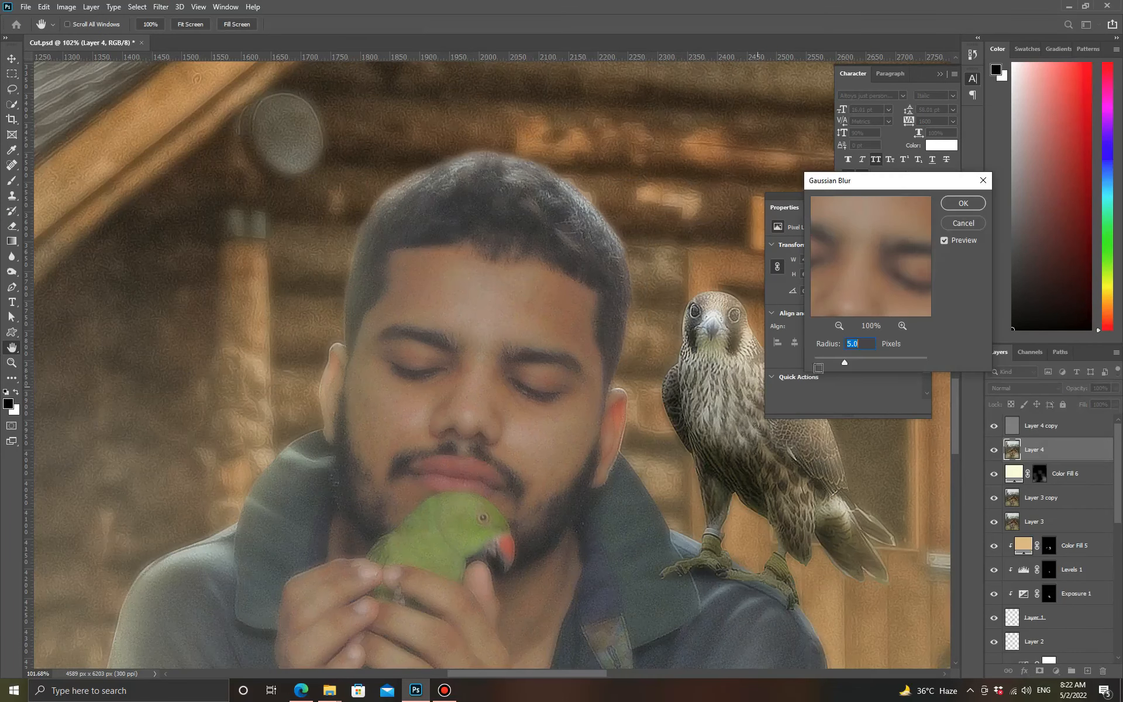
click(820, 362)
click(961, 204)
- Smooth the skin on the man's forehead with the Mixer Brush on Layer 4
drag(564, 313, 597, 292)
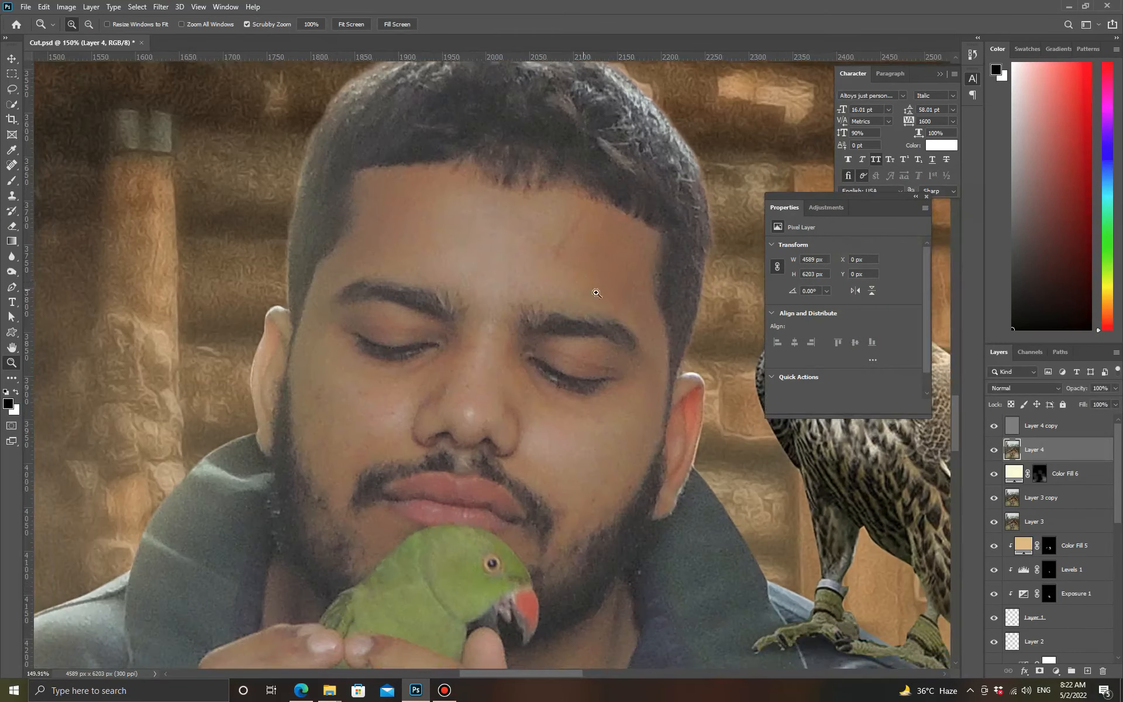
click(12, 181)
click(33, 213)
key(bracketright)
key(bracketright)
key(bracketright)
key(bracketright)
key(bracketright)
mouse_move(433, 215)
mouse_down()
mouse_move(397, 226)
mouse_move(412, 231)
mouse_move(441, 212)
mouse_move(480, 248)
mouse_up()
drag(570, 266, 585, 274)
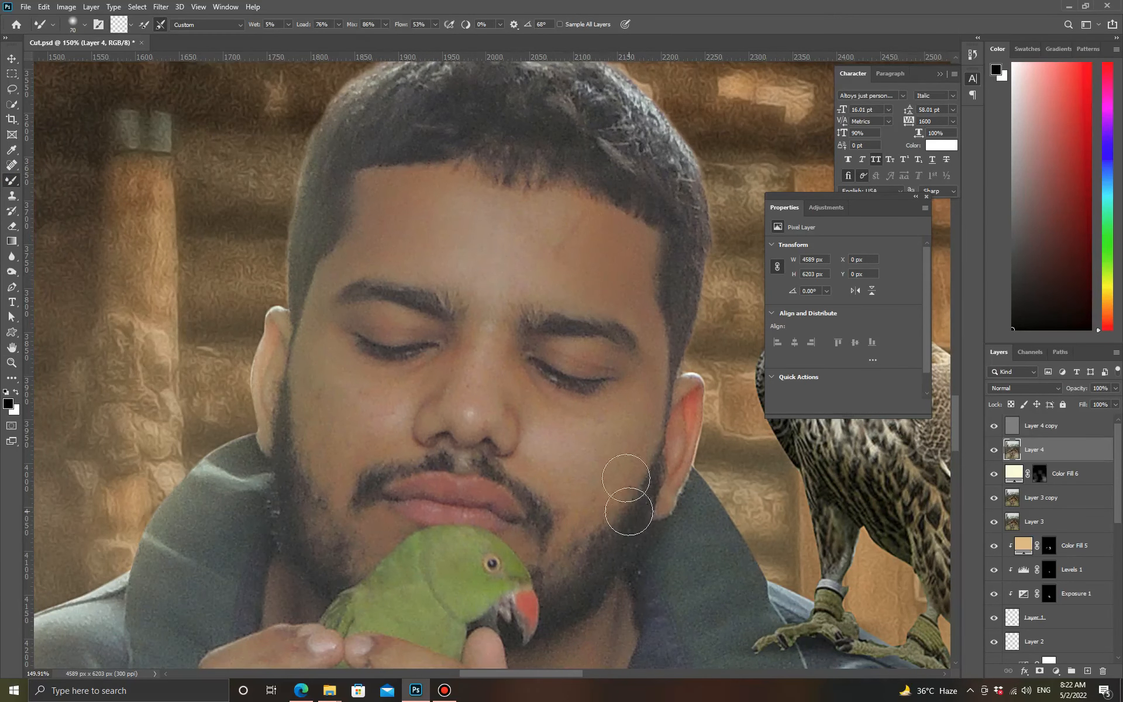
- Blend the skin on both of the man's cheeks with the Mixer Brush, adapting the brush size to each area
key(bracketleft)
key(bracketleft)
key(bracketleft)
key(bracketright)
key(bracketright)
key(bracketright)
key(bracketright)
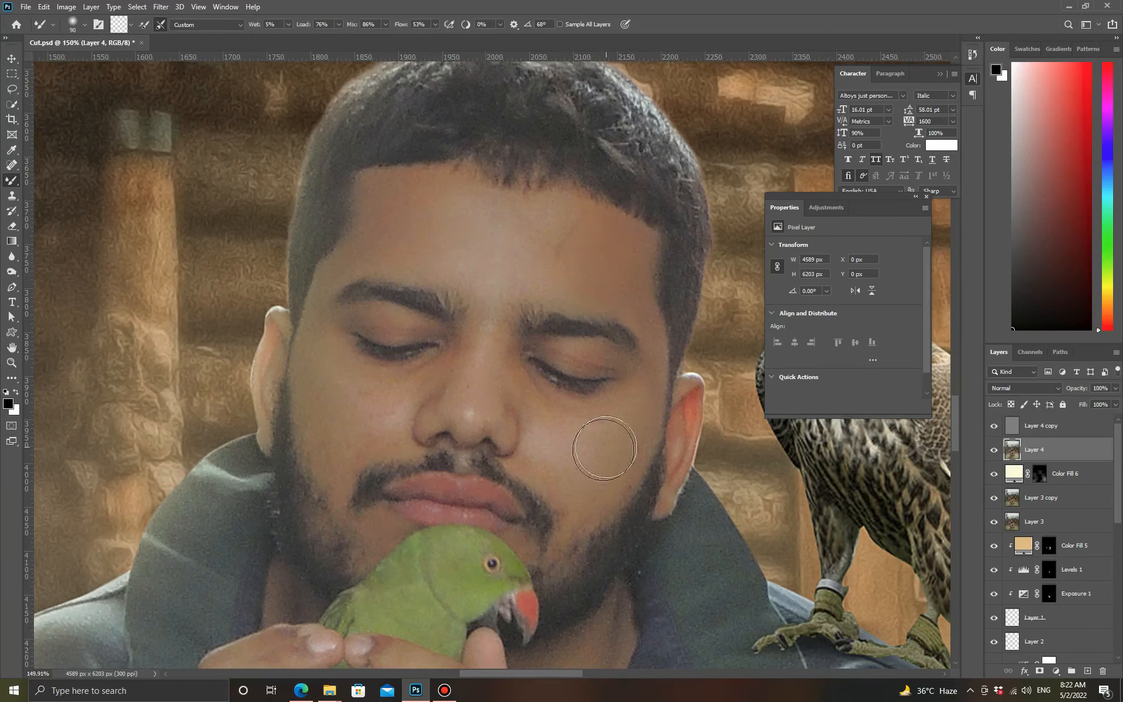
key(bracketleft)
key(bracketleft)
key(bracketleft)
key(bracketleft)
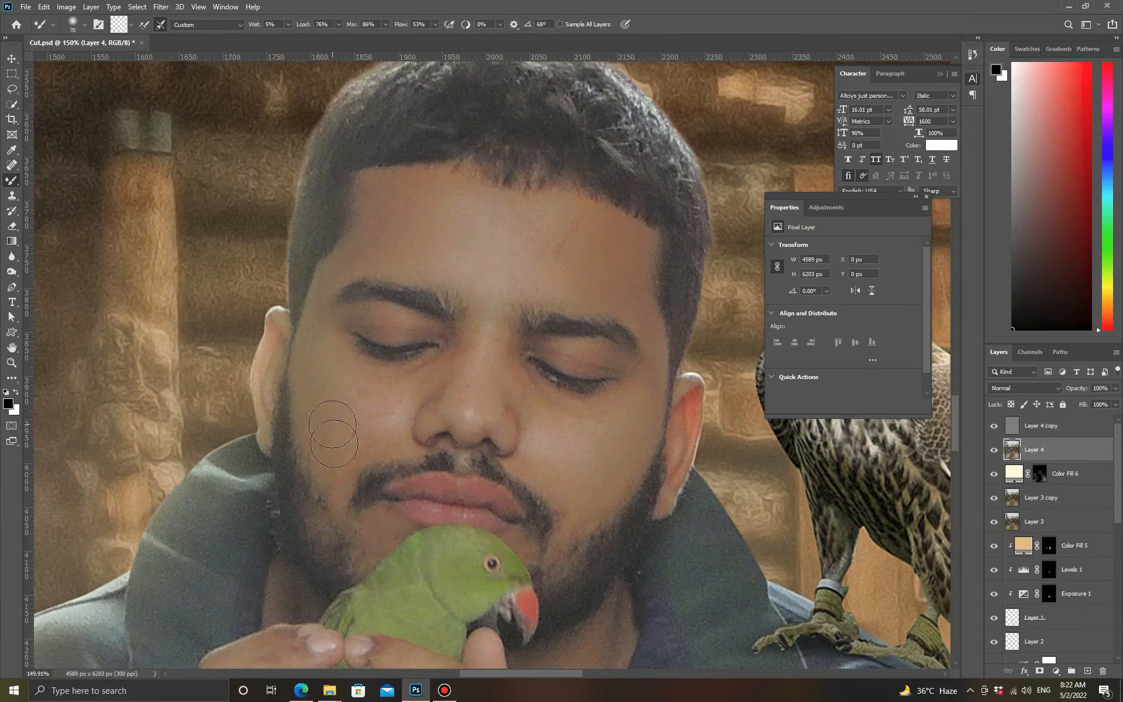
scroll(409, 456, down, 4)
key(bracketright)
- Fit the whole composition in view and save the document
key(z)
key(ctrl+0)
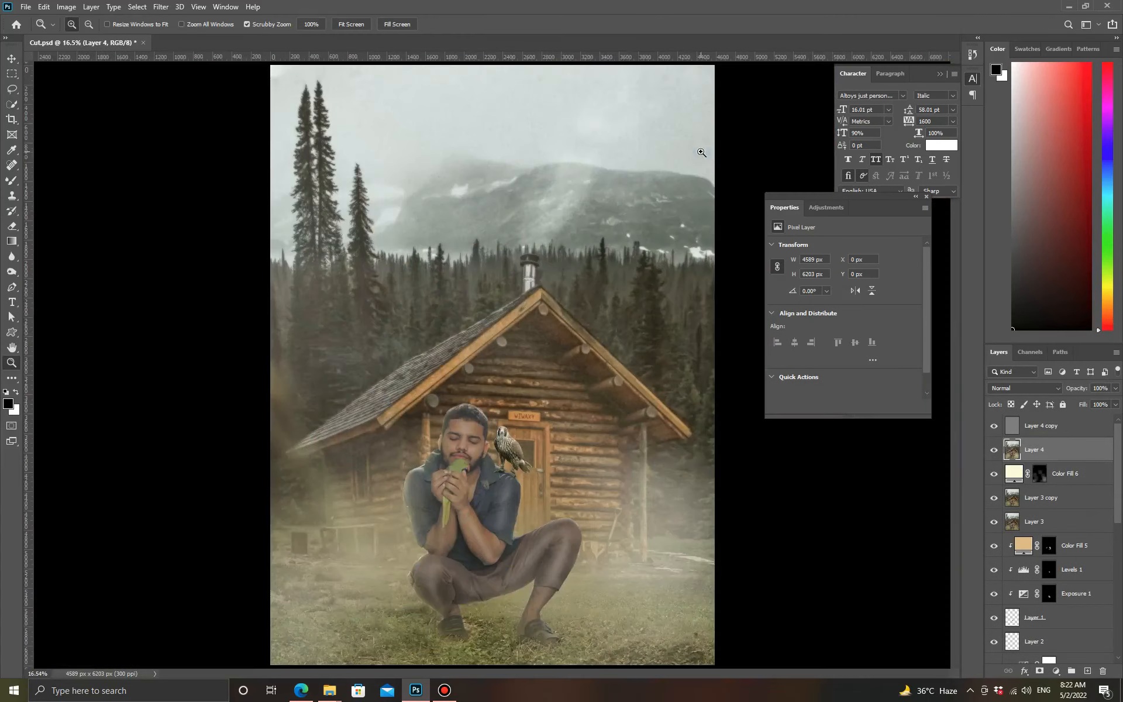
key(ctrl+s)
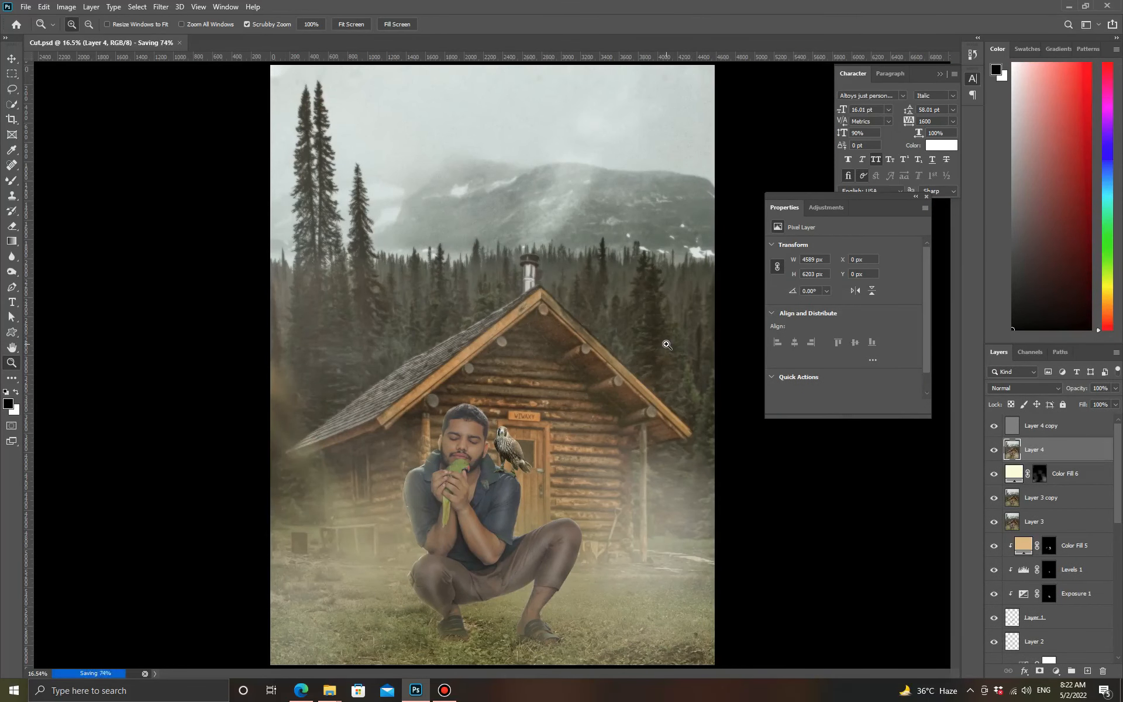
- Examine the retouched man and birds up close and in the full composition
click(545, 491)
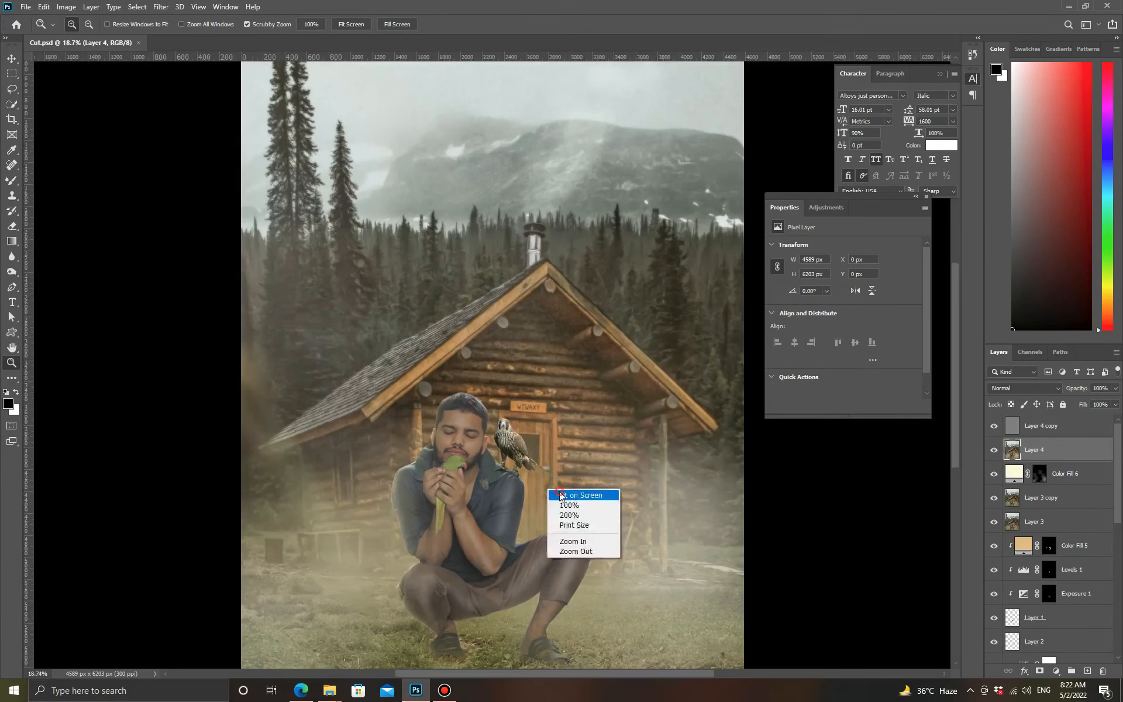
right_click(546, 491)
click(547, 507)
right_click(516, 509)
click(549, 519)
drag(486, 474, 534, 479)
right_click(535, 479)
click(564, 486)
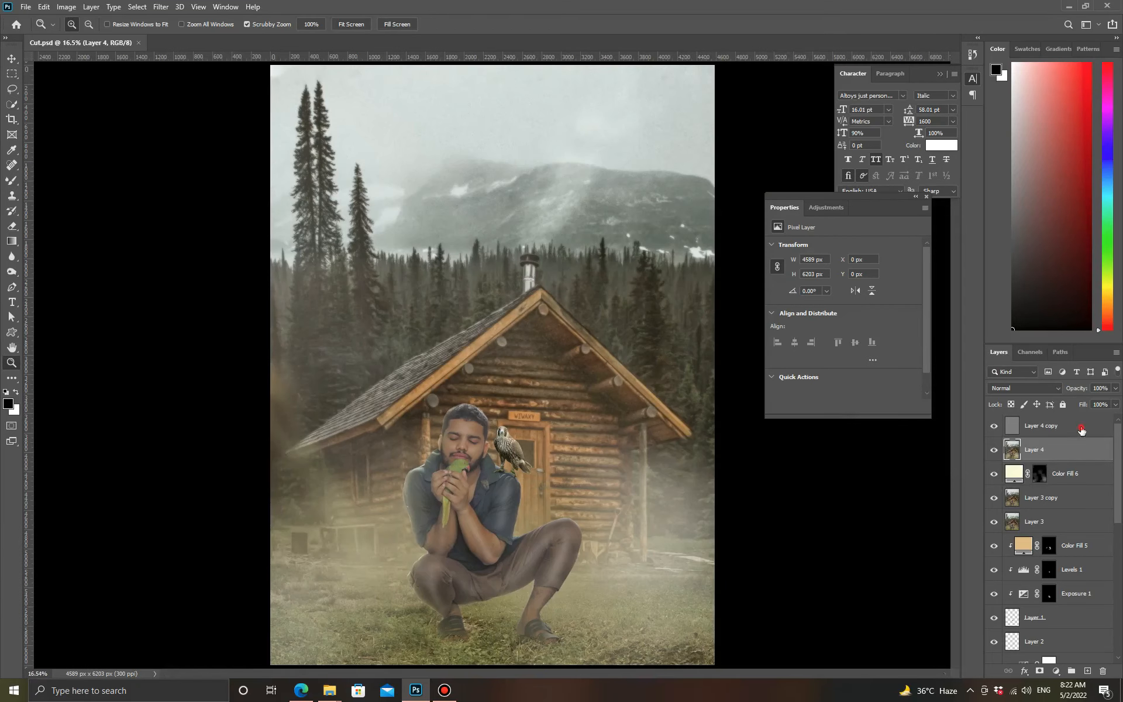
- Merge Layer 4 copy down into Layer 4 and open the result in the Camera Raw Filter
right_click(1081, 428)
click(954, 529)
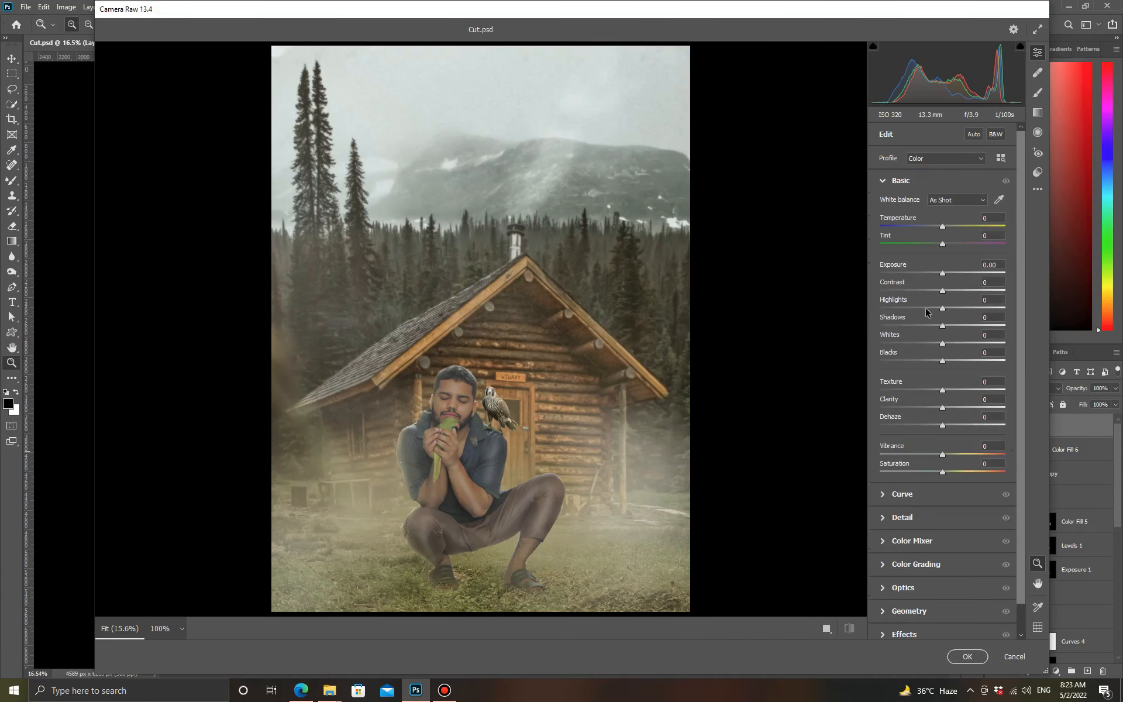
- Set Temperature +1, Exposure -0.10, Contrast +5, Highlights -5, Shadows +33, Whites +12 and Vibrance +23 in Camera Raw
drag(943, 308, 964, 326)
drag(944, 275, 941, 274)
drag(942, 227, 945, 229)
drag(942, 274, 951, 344)
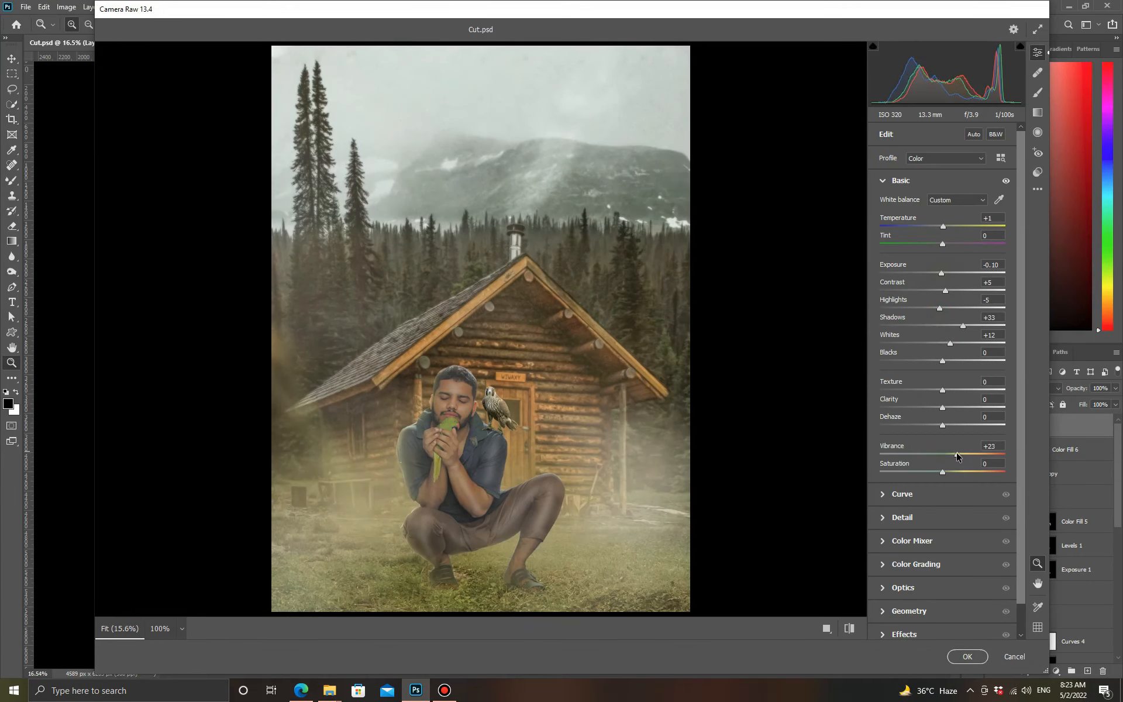
- Add a slight dark vignette and grade the midtones toward warm yellow with hue 48 and saturation 27
click(904, 634)
mouse_move(942, 396)
mouse_down()
mouse_move(953, 395)
mouse_move(935, 395)
mouse_up()
click(917, 274)
drag(943, 353, 946, 349)
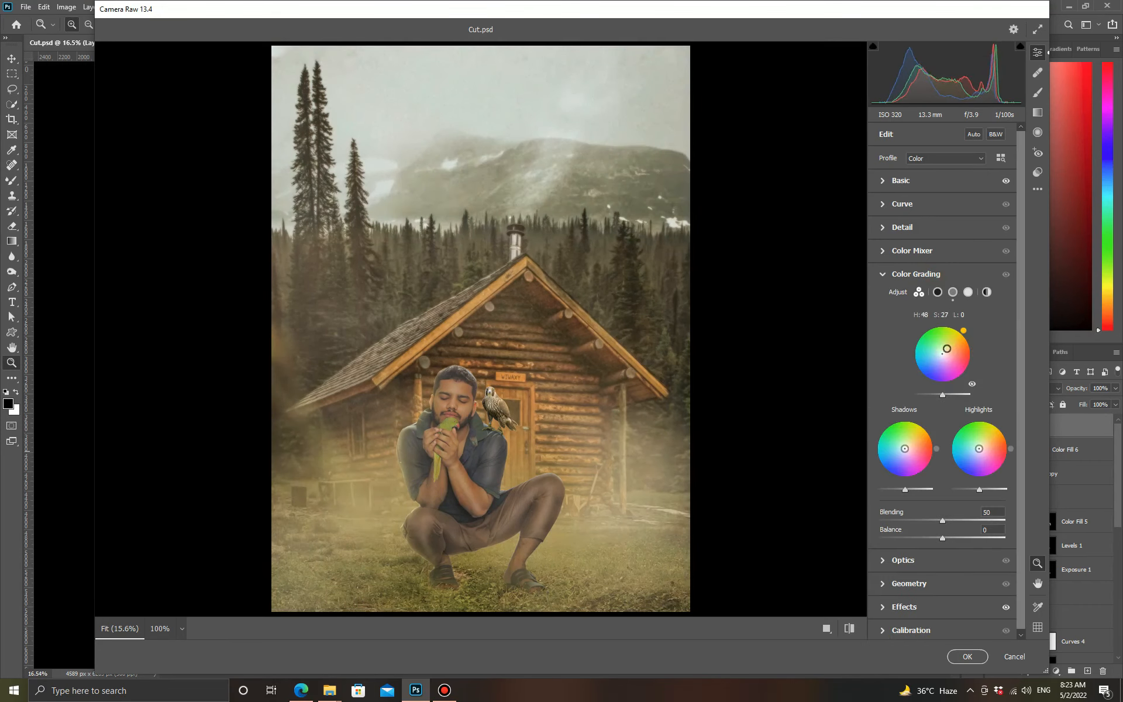
- Soften the midtone tint, and grade the shadows to hue 194, saturation 9 and the highlights to hue 39, saturation 19
mouse_move(979, 448)
mouse_down()
mouse_move(982, 439)
mouse_move(981, 448)
mouse_up()
drag(904, 448, 901, 451)
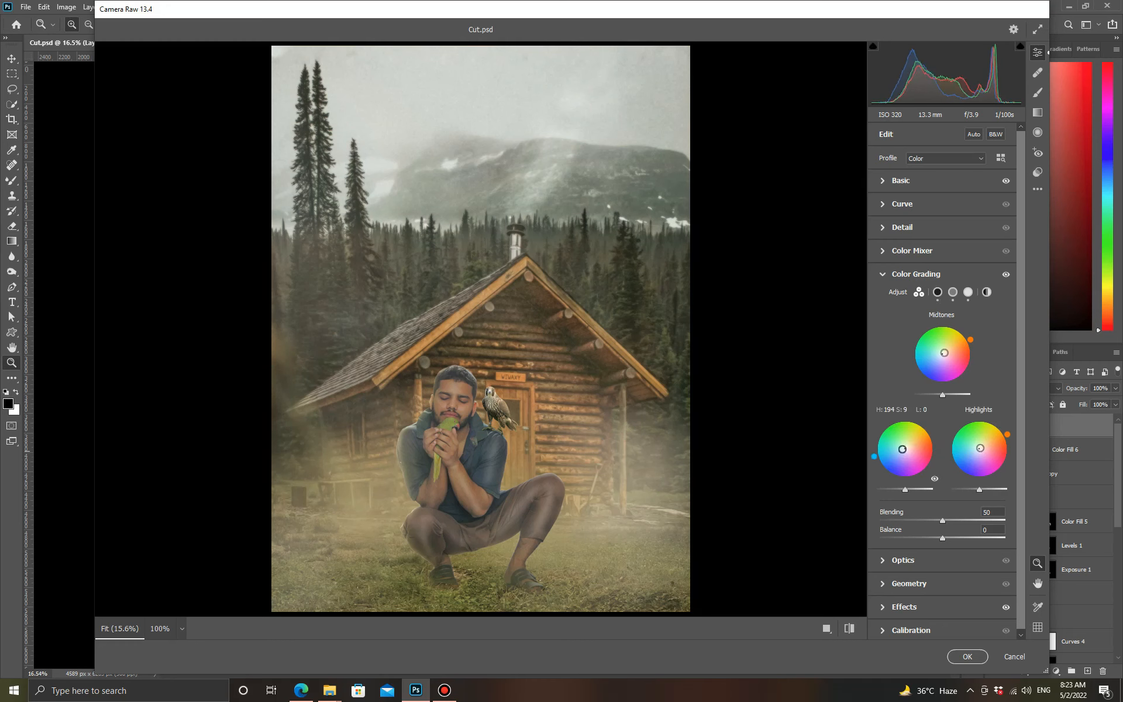
drag(981, 448, 1006, 429)
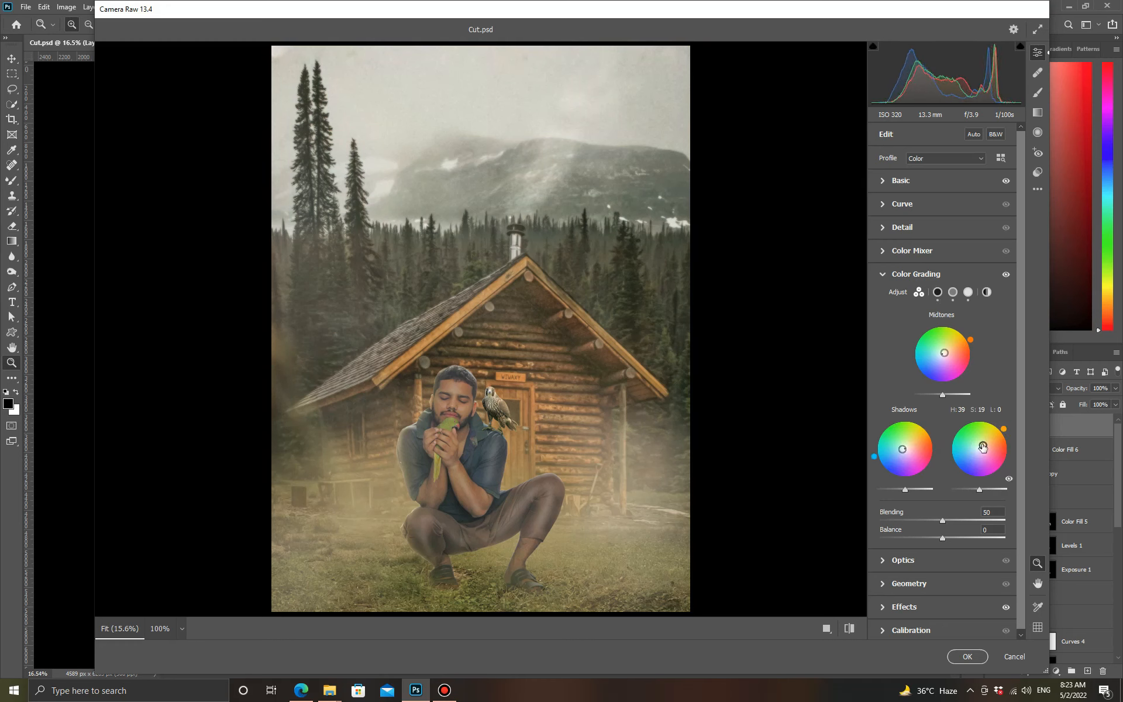
- Set Sharpening to 48, Noise Reduction to 16 and Color Noise Reduction to 11, then apply the Camera Raw filter
click(902, 227)
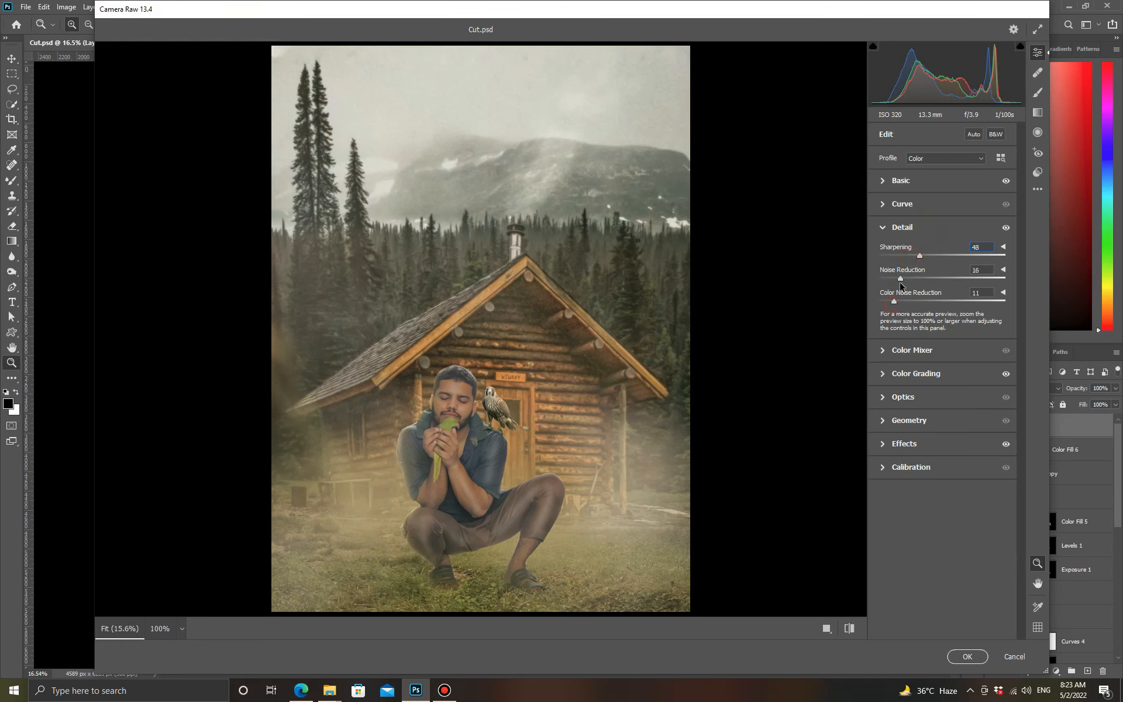
click(437, 428)
click(120, 629)
click(904, 444)
click(918, 227)
click(481, 426)
click(831, 287)
click(912, 444)
click(908, 373)
click(921, 250)
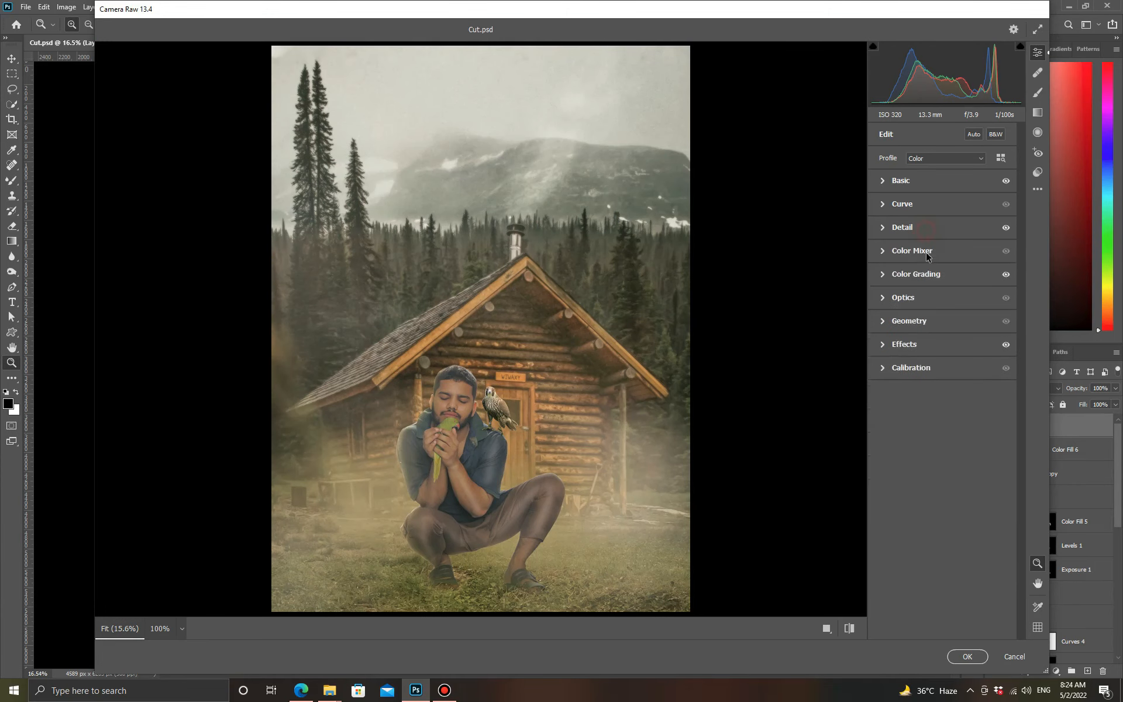
click(967, 656)
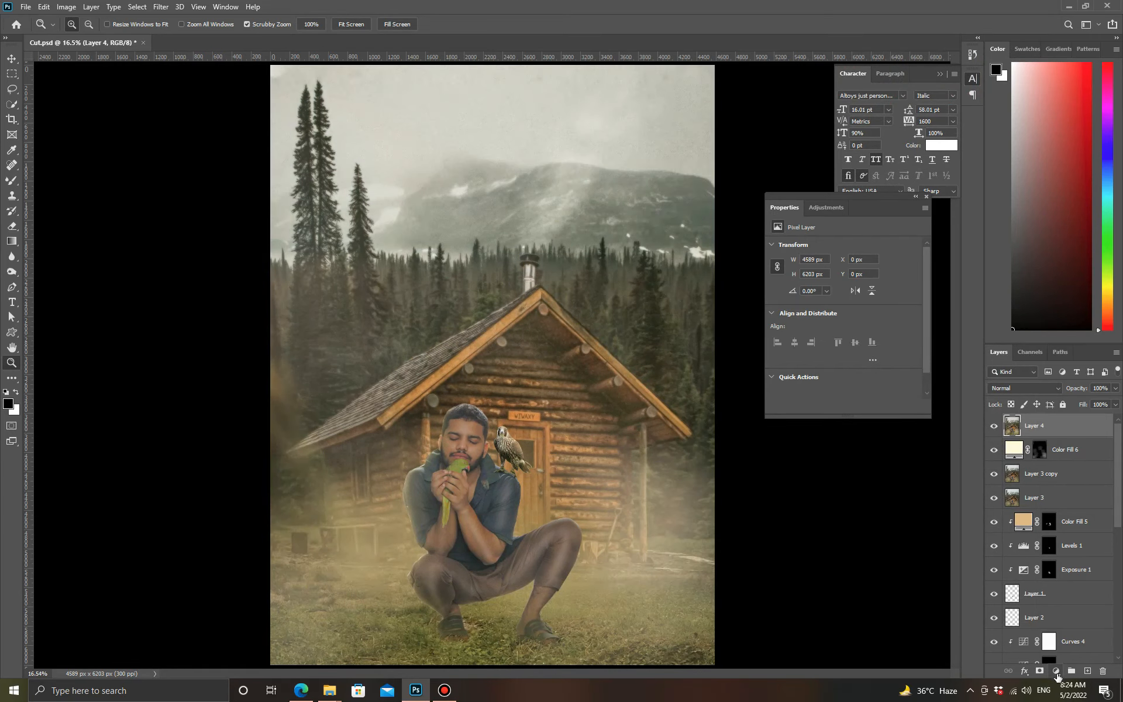
- Add a Color Lookup adjustment above Layer 4 with the 3Strip.look LUT and reduce its opacity to 11%
click(1055, 671)
click(1041, 606)
click(865, 247)
click(858, 292)
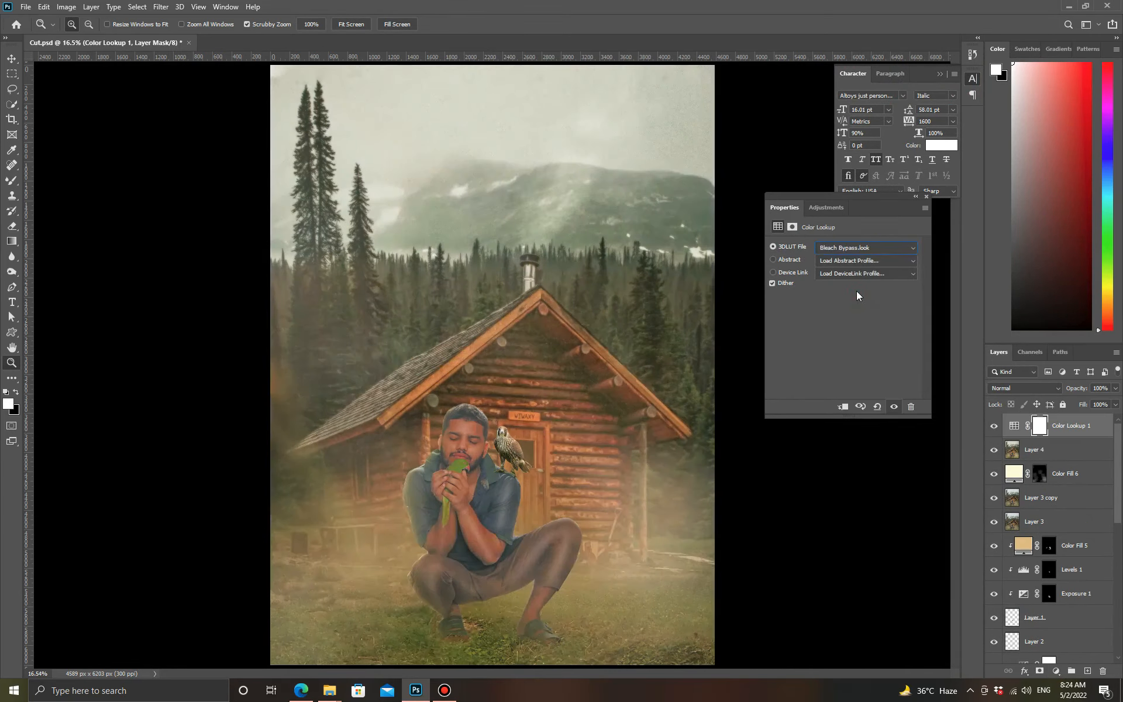
drag(1085, 399, 1069, 400)
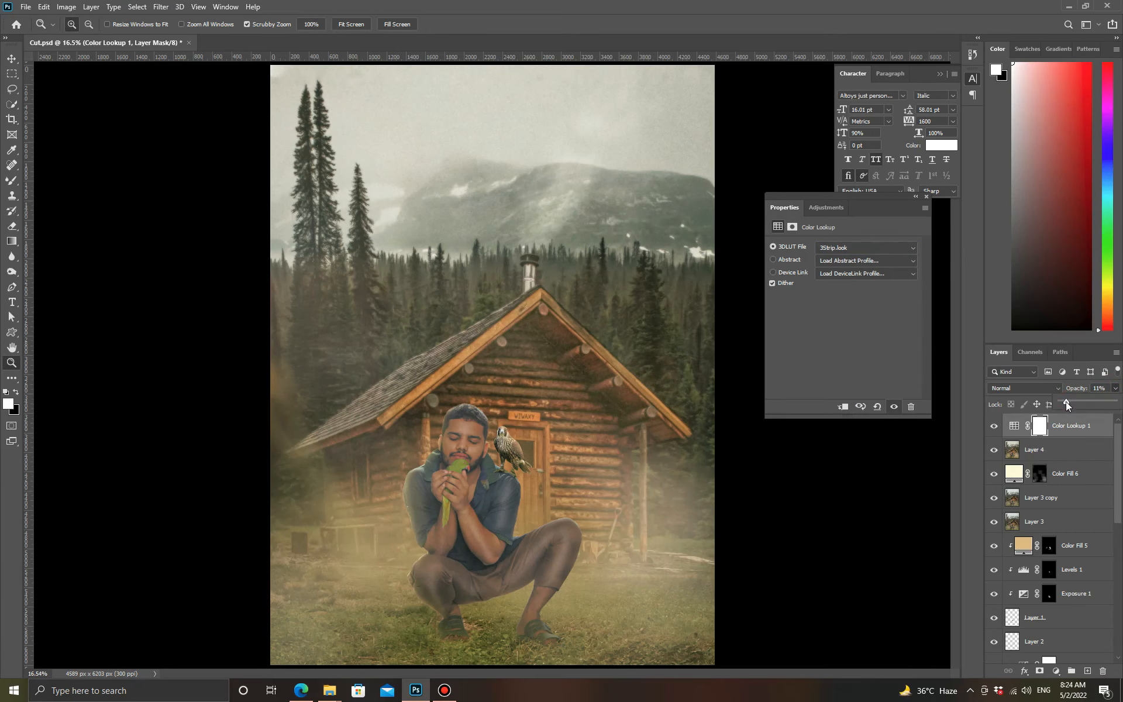
- Duplicate the Color Lookup layer and set the copy's opacity to 68%
key(ctrl+j)
click(1114, 390)
click(1099, 401)
- Try different 3D LUTs on the Color Lookup copy and settle on filmstock_50.3dl
click(903, 247)
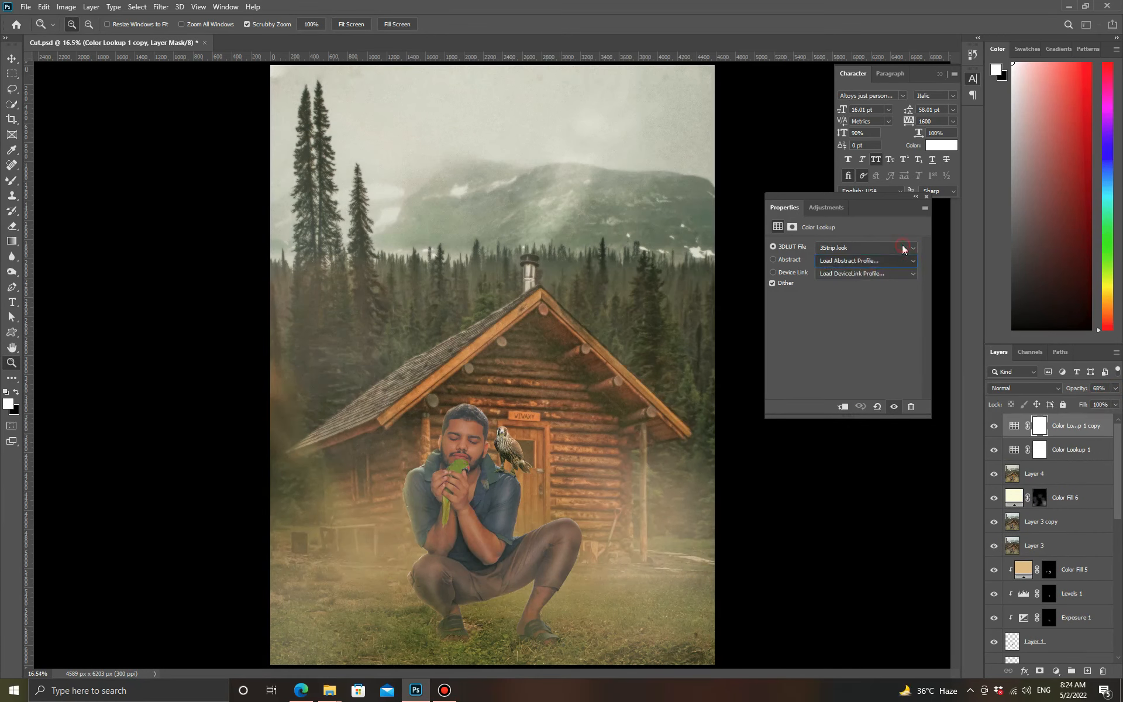
click(855, 307)
key(Down)
key(Down)
key(Down)
key(Up)
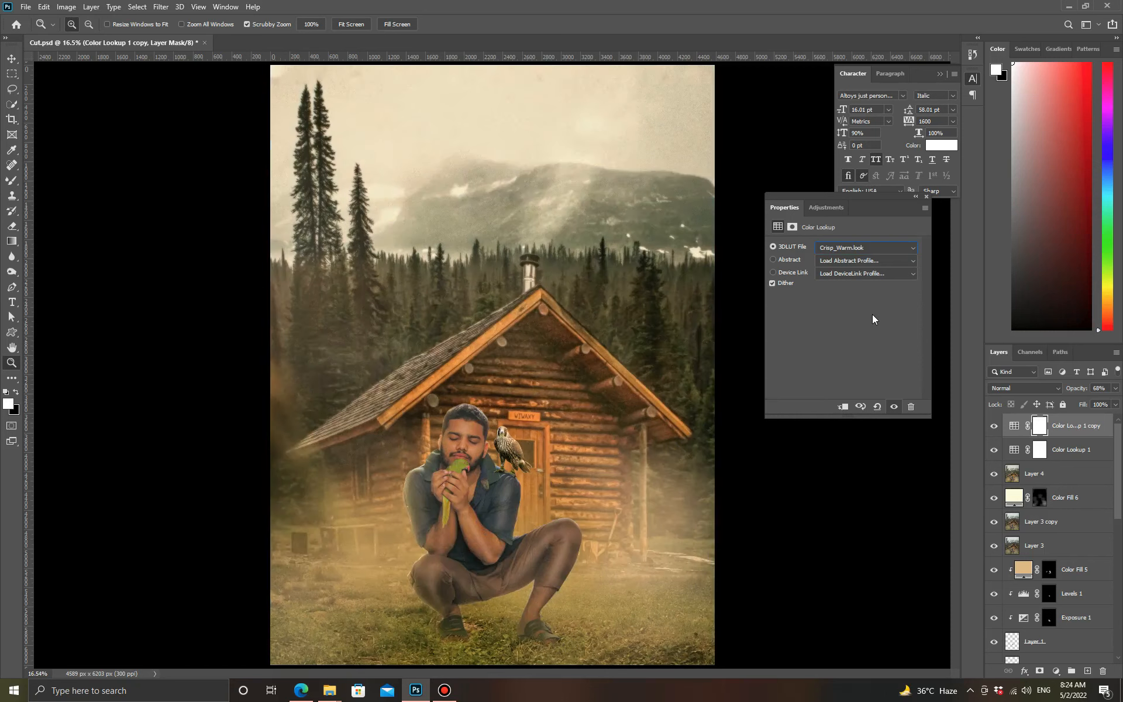
key(Down)
key(Down)
key(Up)
key(Down)
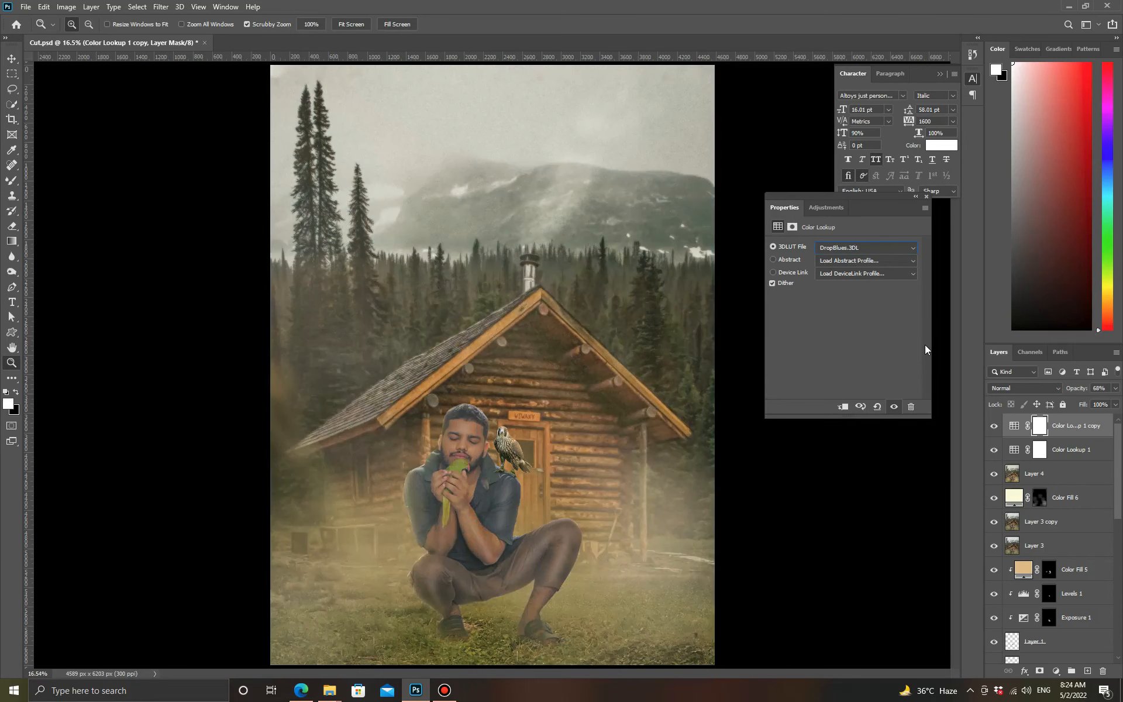
key(Down)
key(Down)
key(Down)
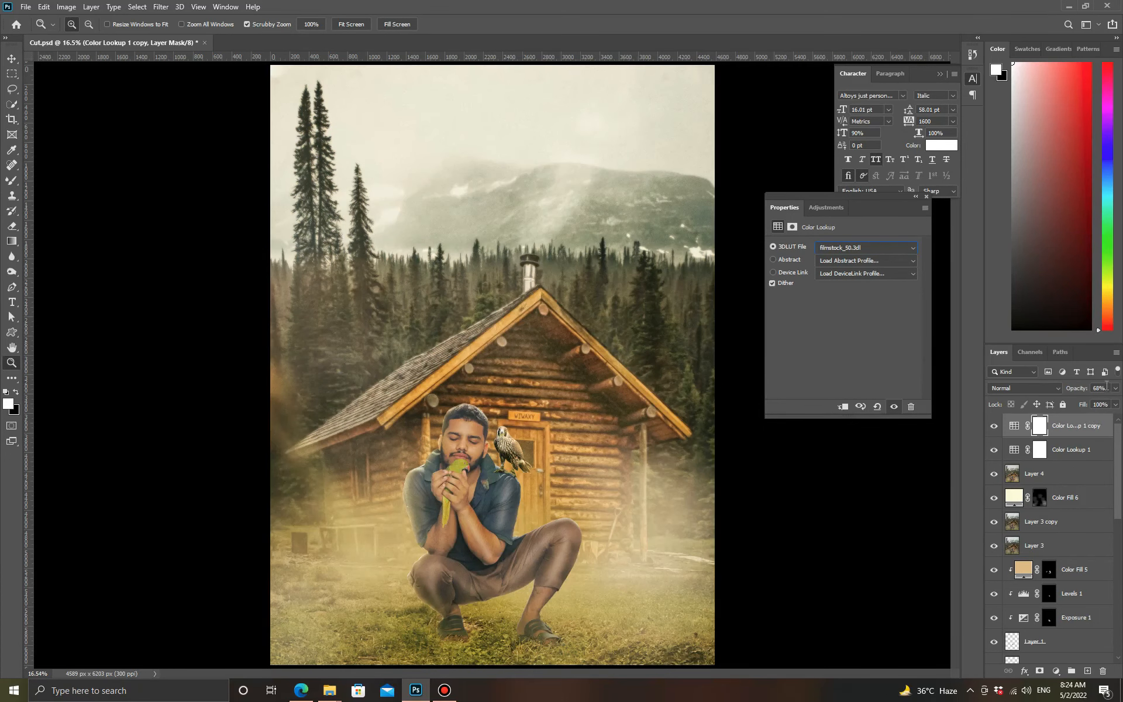
- Reduce the Color Lookup copy's opacity to 27% and stamp all visible layers into a new layer on top
click(1115, 388)
mouse_move(1098, 401)
mouse_down()
mouse_move(1066, 402)
mouse_move(1076, 401)
mouse_up()
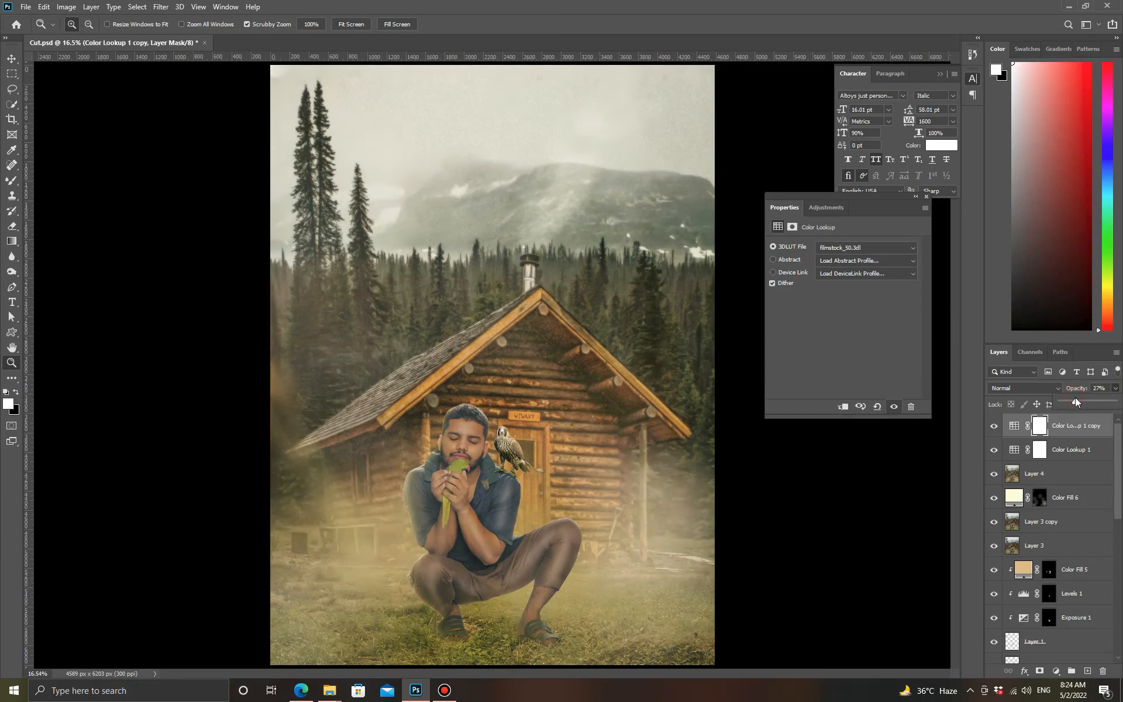
click(1059, 426)
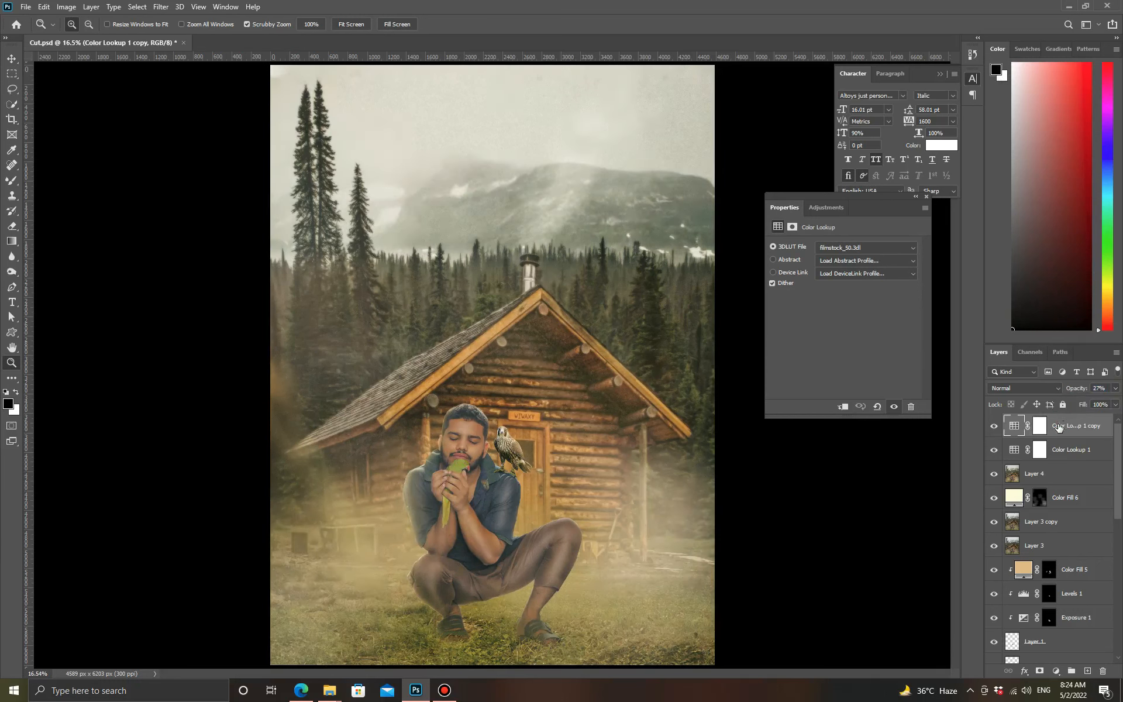
key(ctrl+shift+alt+e)
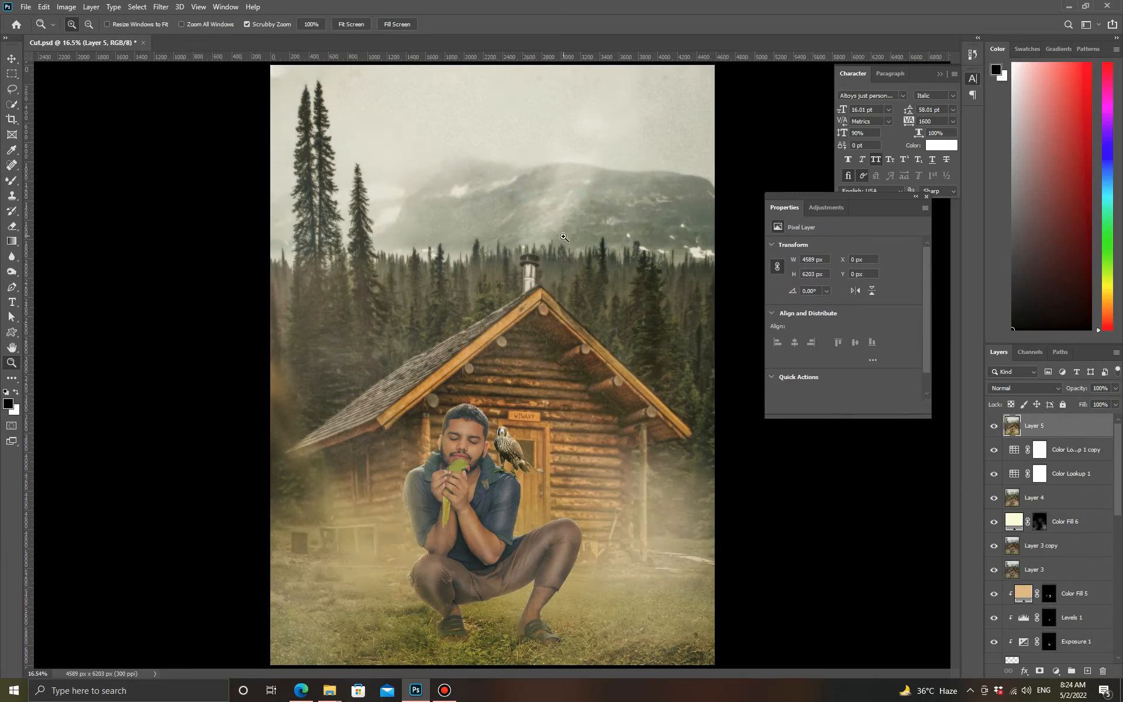
- Add a text line in the sky with the studio name szstudio and the contact phone number, coloured muted red
click(12, 302)
click(399, 118)
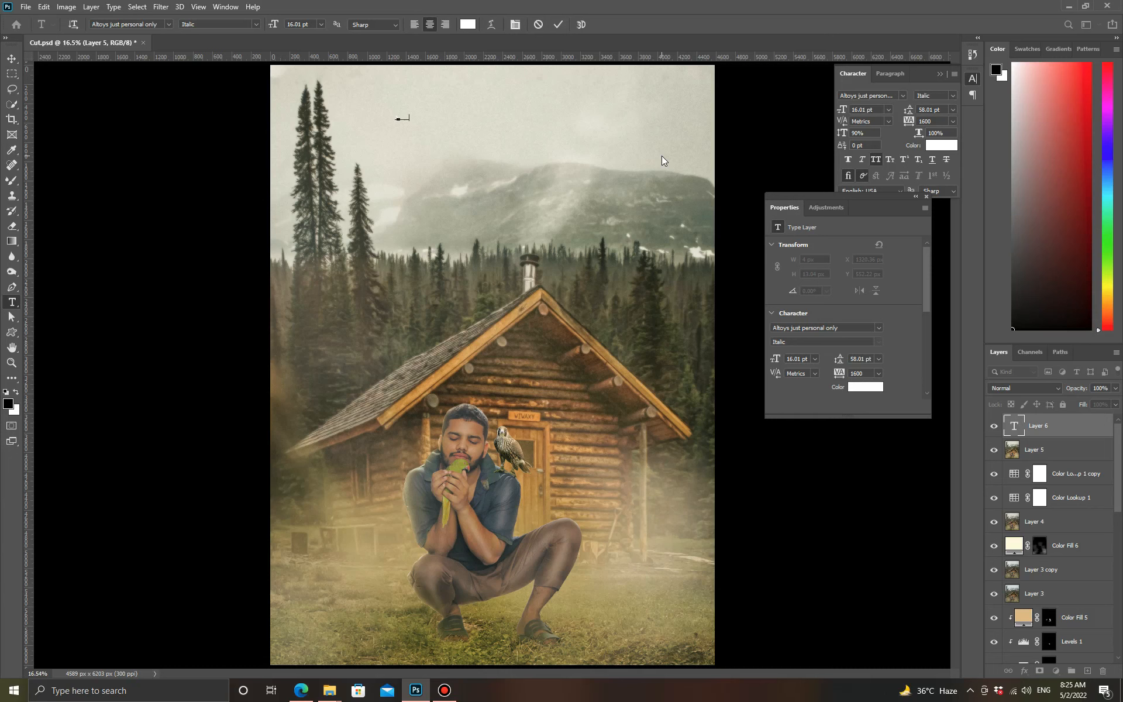
text(azaehrod edits)
text(4197055)
click(558, 24)
click(943, 148)
click(715, 257)
click(935, 161)
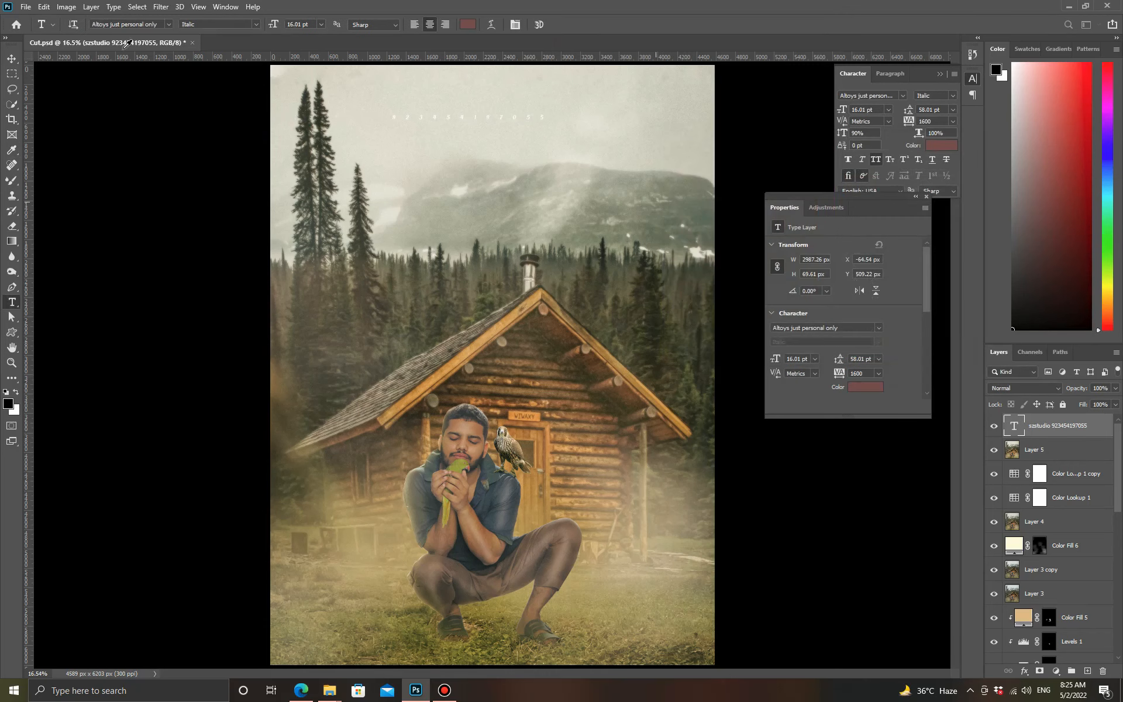
- Set the text to 20.01 pt with 64.01 pt leading, 880 tracking and black colour, and place it along the image's upper edge
key(v)
drag(426, 122, 542, 116)
mouse_move(850, 113)
mouse_down()
mouse_move(832, 113)
mouse_move(854, 104)
mouse_move(898, 121)
mouse_move(838, 111)
mouse_up()
click(934, 142)
click(679, 311)
click(935, 161)
drag(571, 114, 544, 79)
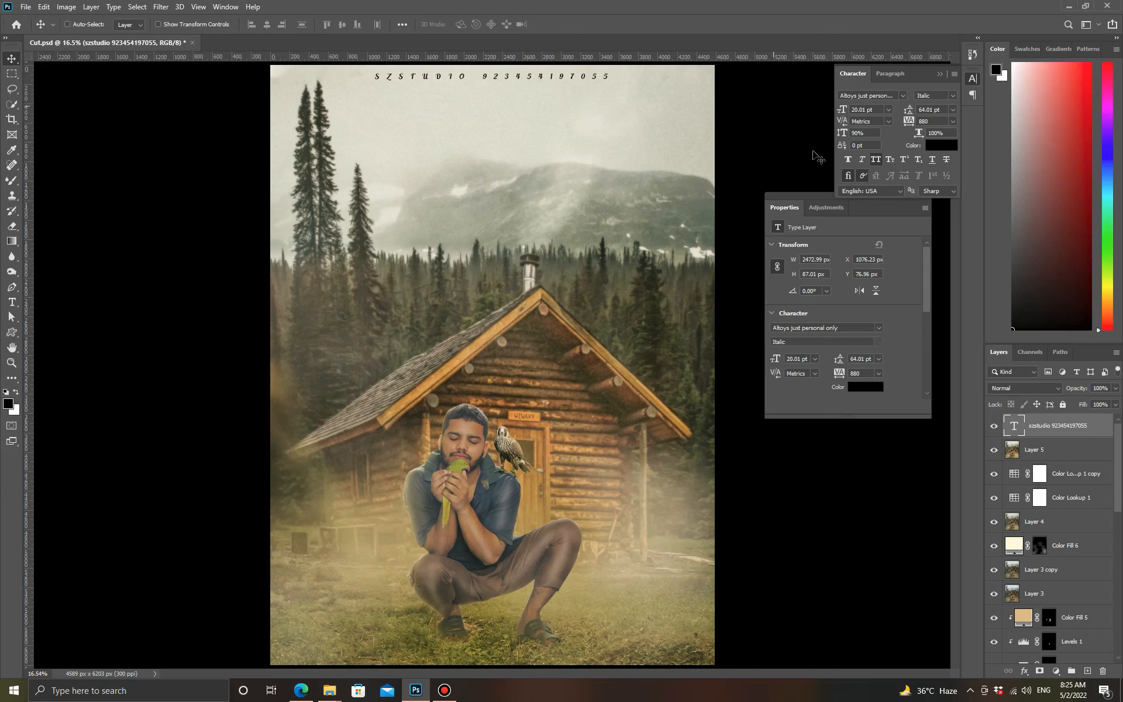
- Change the text colour to a dark grey
click(940, 146)
click(393, 151)
drag(676, 198, 687, 288)
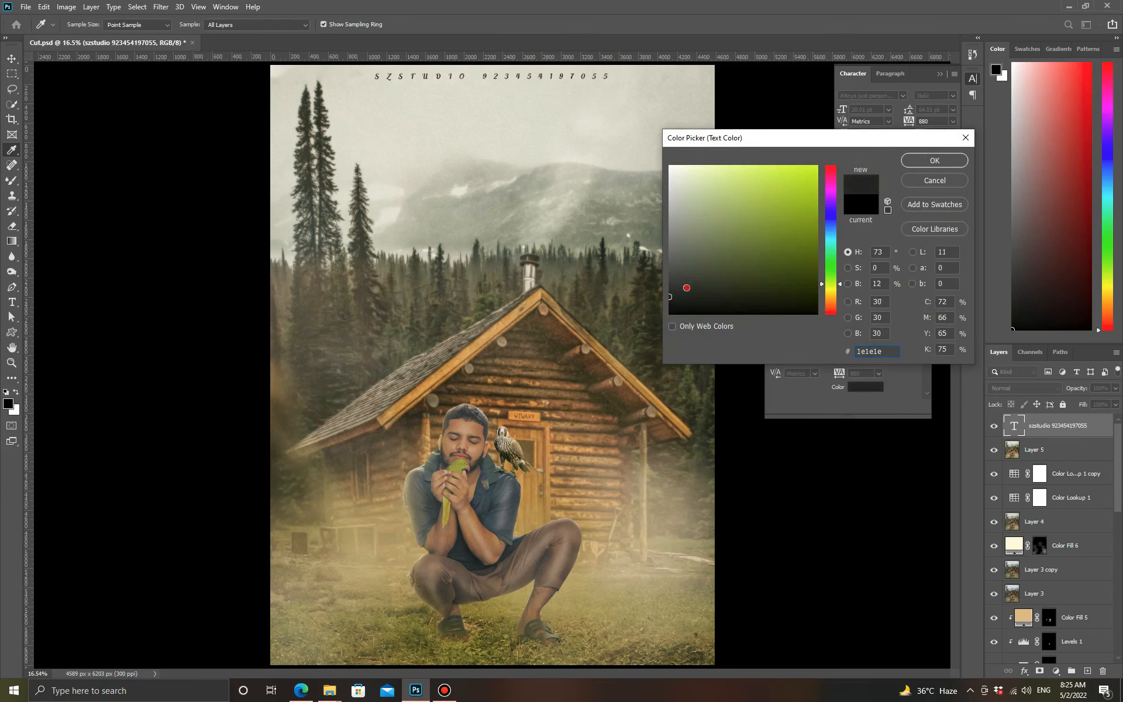
key(Return)
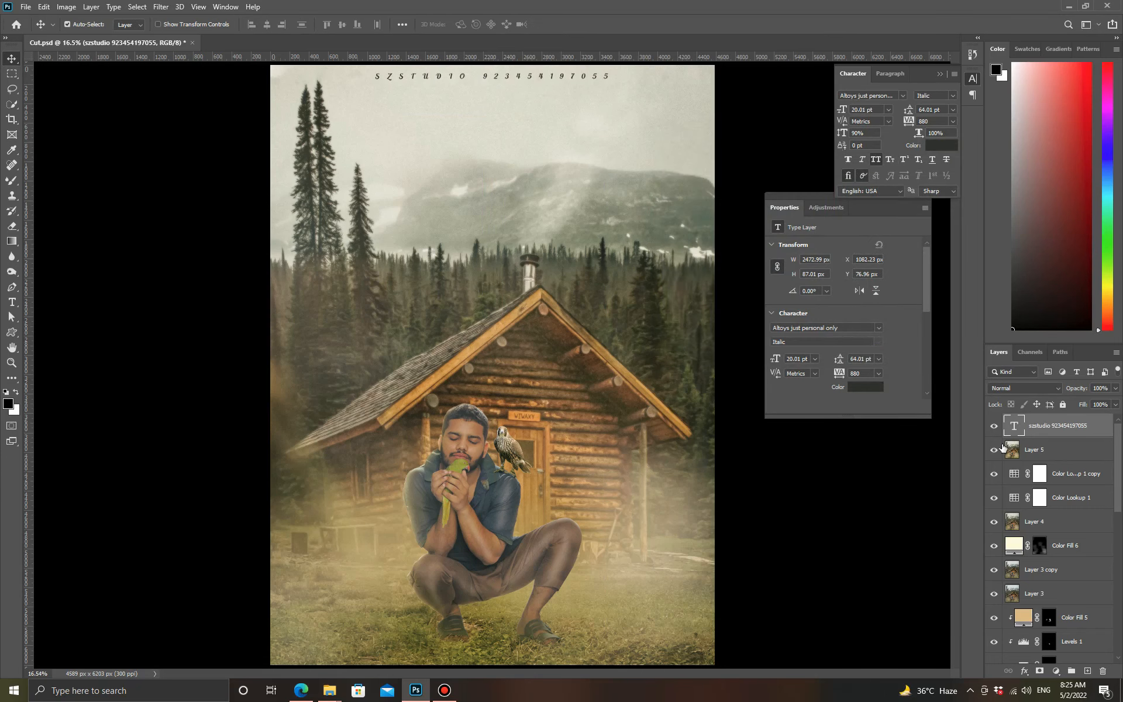
- Save the finished composite as a JPEG copy named Cut in the Downloads folder at quality 10
key(ctrl+alt+shift+s)
click(748, 509)
key(ctrl+shift+s)
click(619, 451)
click(53, 105)
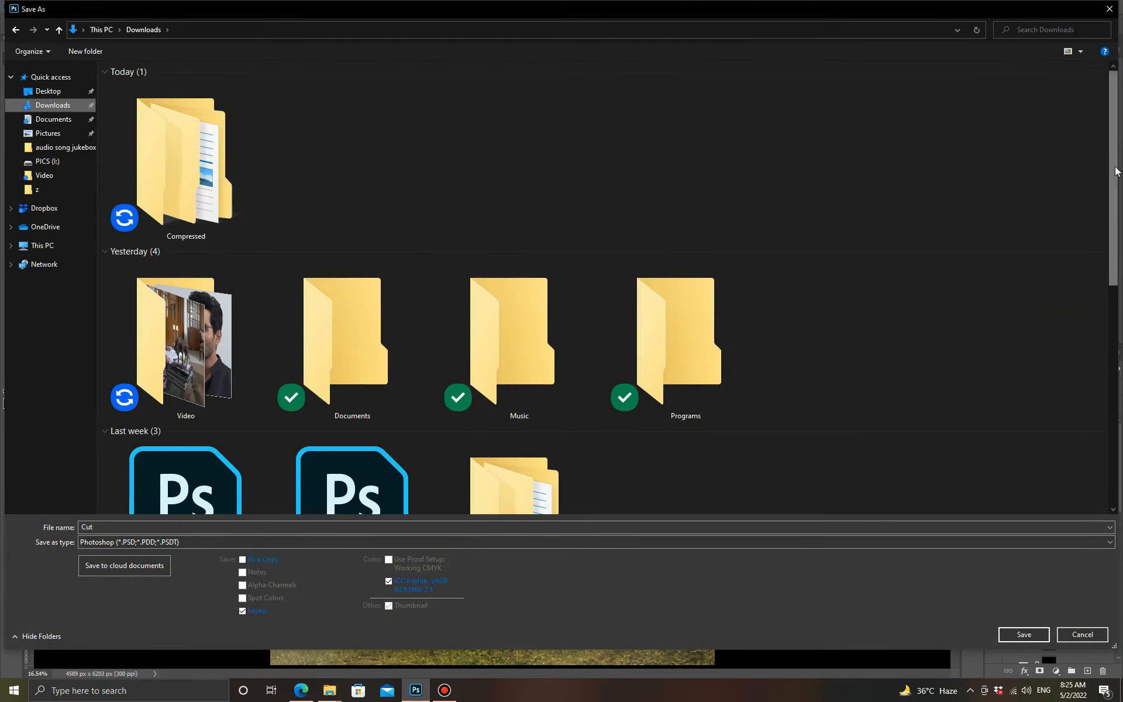
click(586, 542)
click(551, 427)
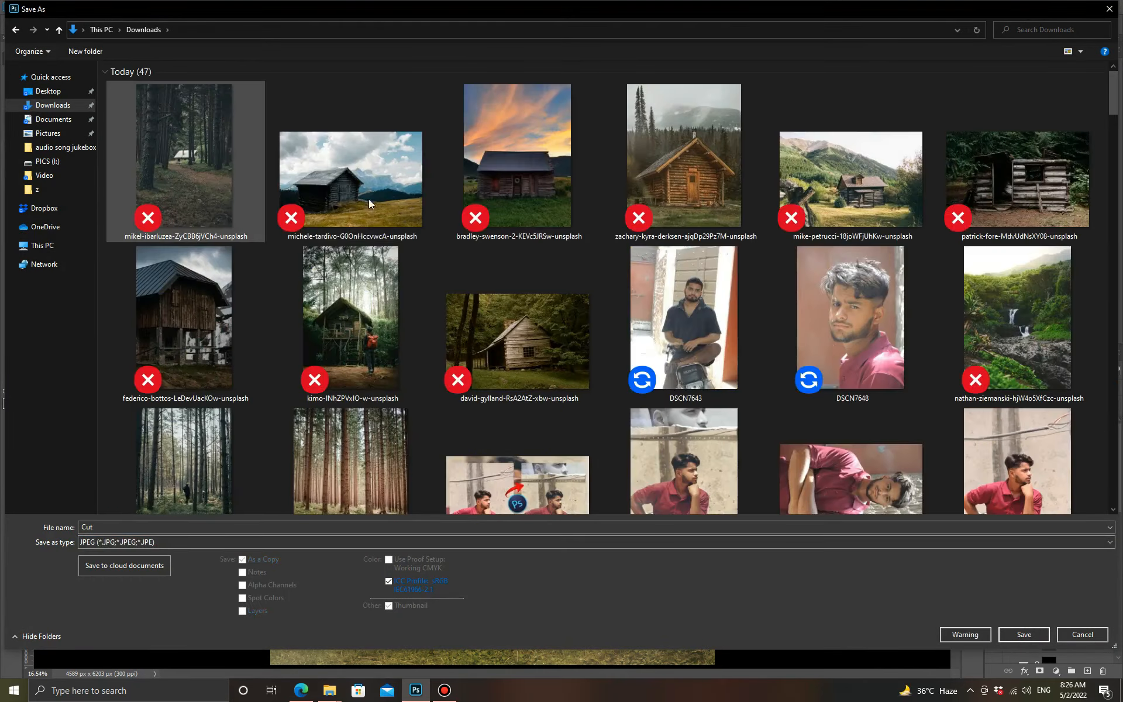
drag(1113, 104, 1119, 151)
click(1024, 635)
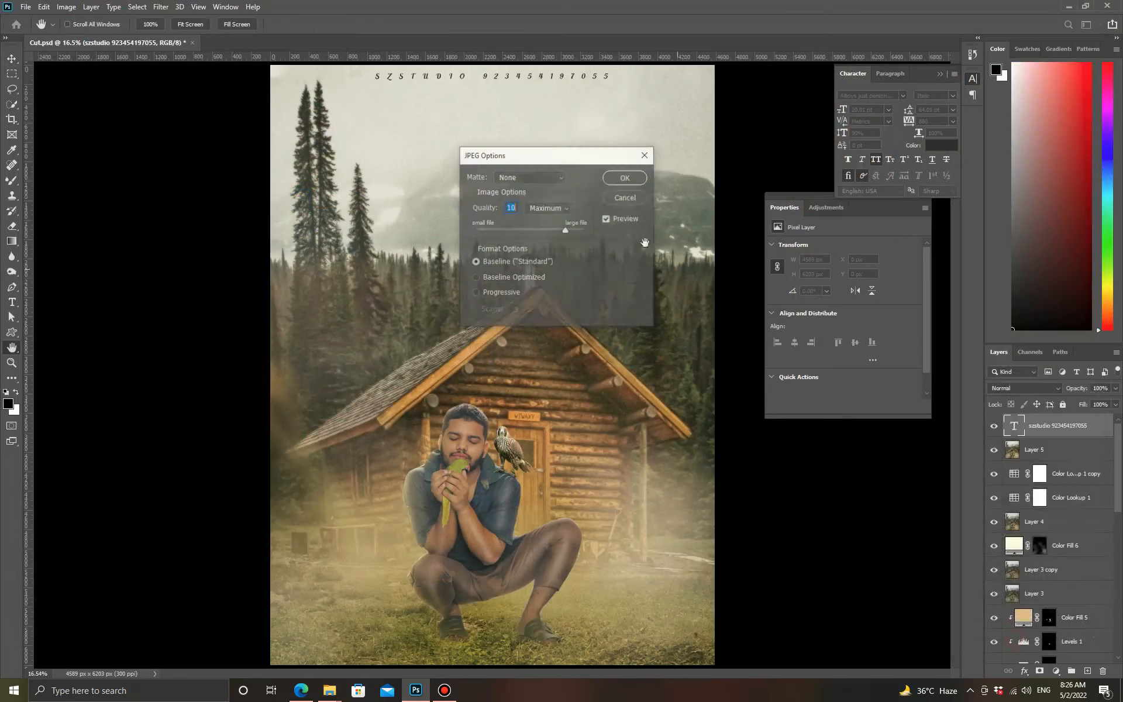
click(623, 178)
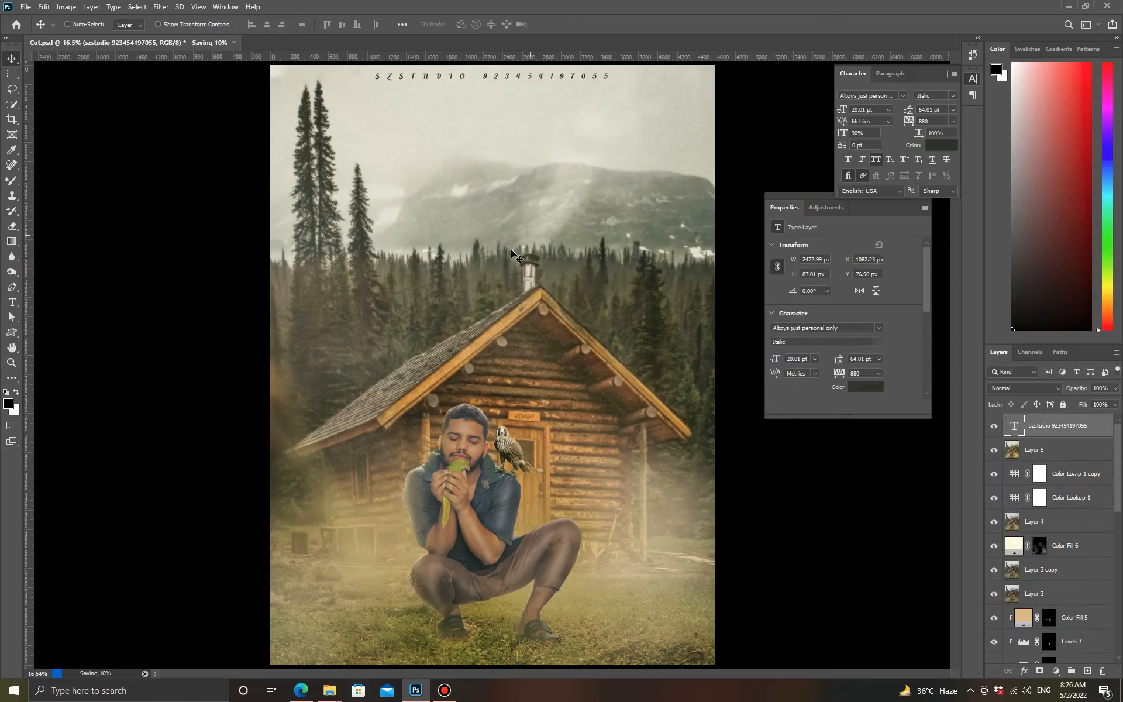